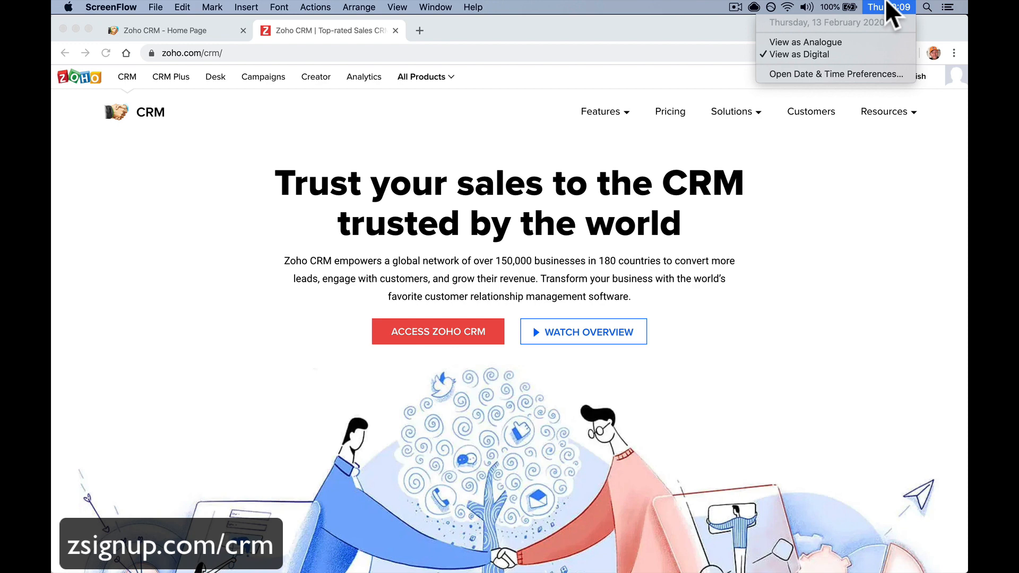
Open training.paulnicholson.com in a new tab and log out of the site
{"action": "left_click", "coordinate": [795, 398]}
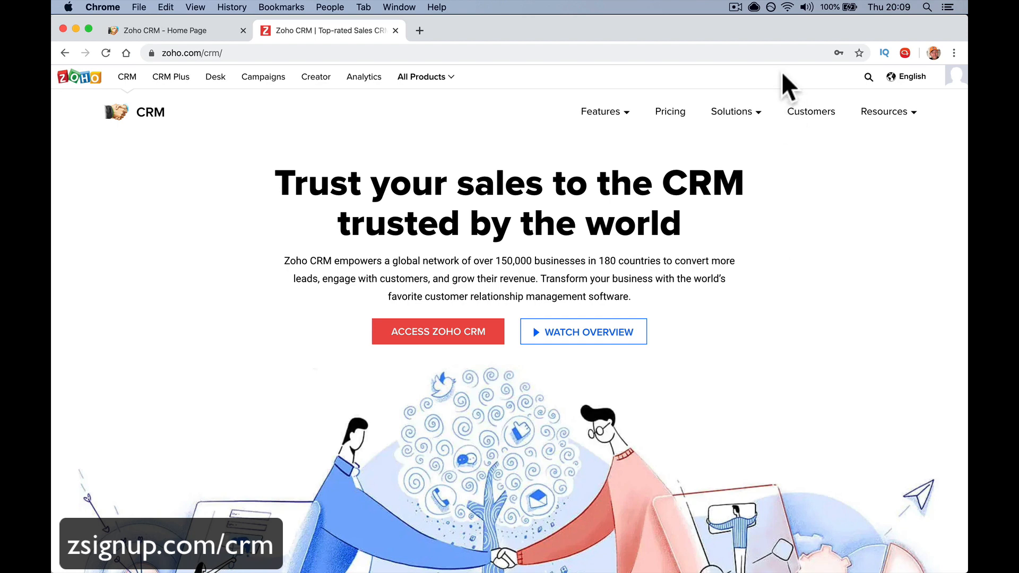
{"action": "left_click", "coordinate": [422, 31]}
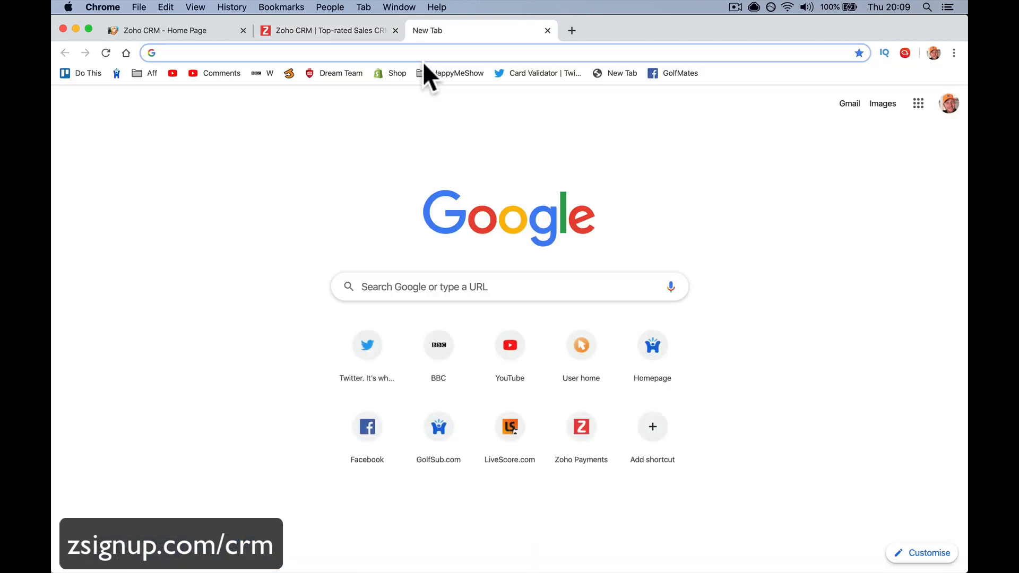
{"action": "type", "text": "p"}
{"action": "key", "text": "Return"}
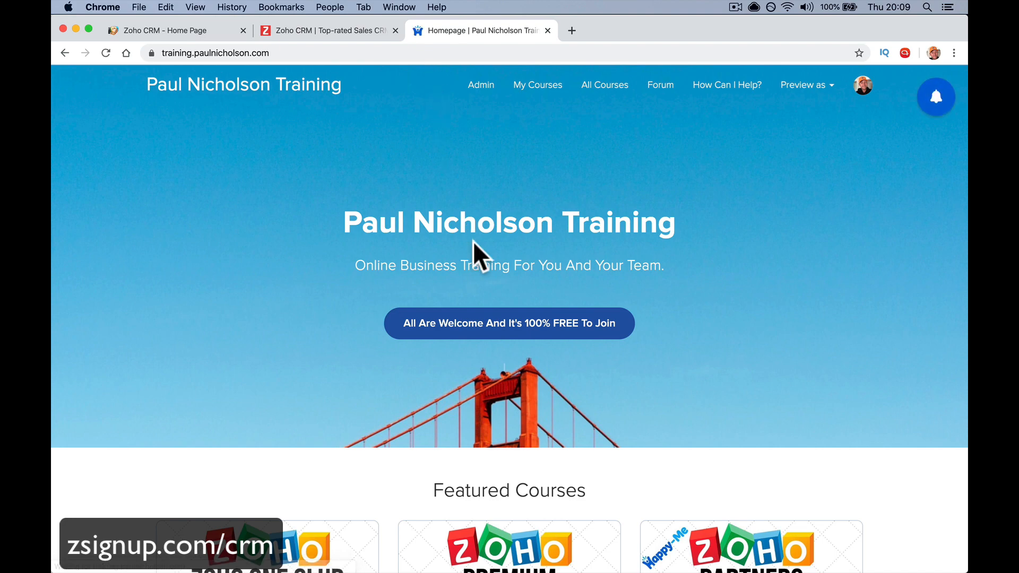
{"action": "scroll", "coordinate": [473, 255], "scroll_direction": "down", "scroll_amount": 7}
{"action": "scroll", "coordinate": [477, 257], "scroll_direction": "down", "scroll_amount": 3}
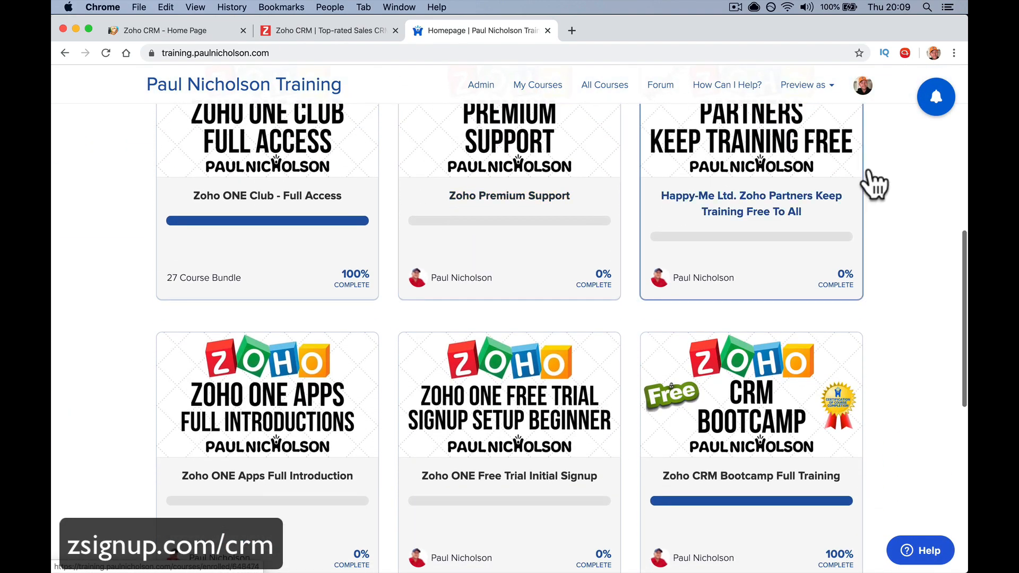
{"action": "left_click", "coordinate": [863, 86]}
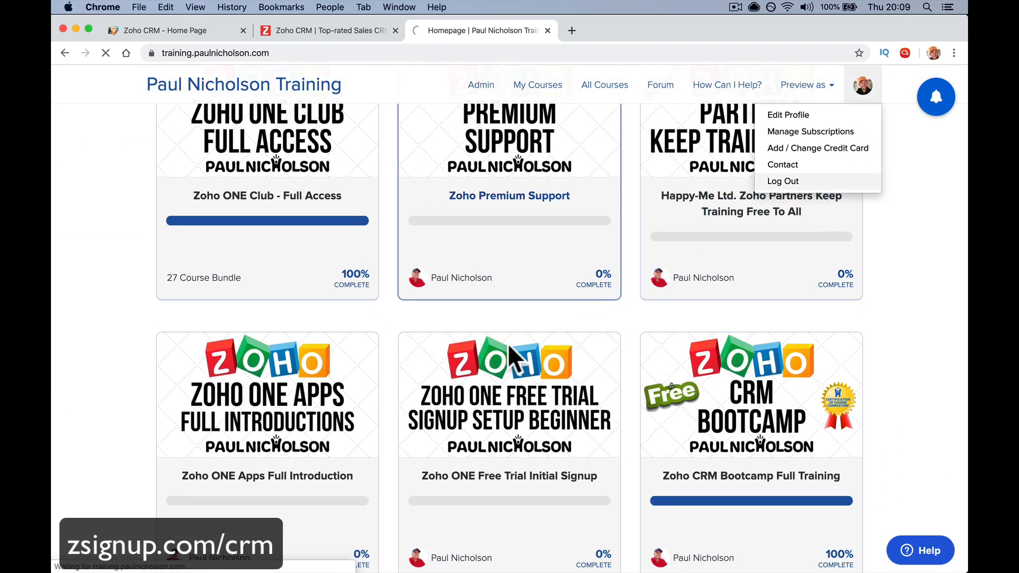
{"action": "left_click", "coordinate": [325, 448]}
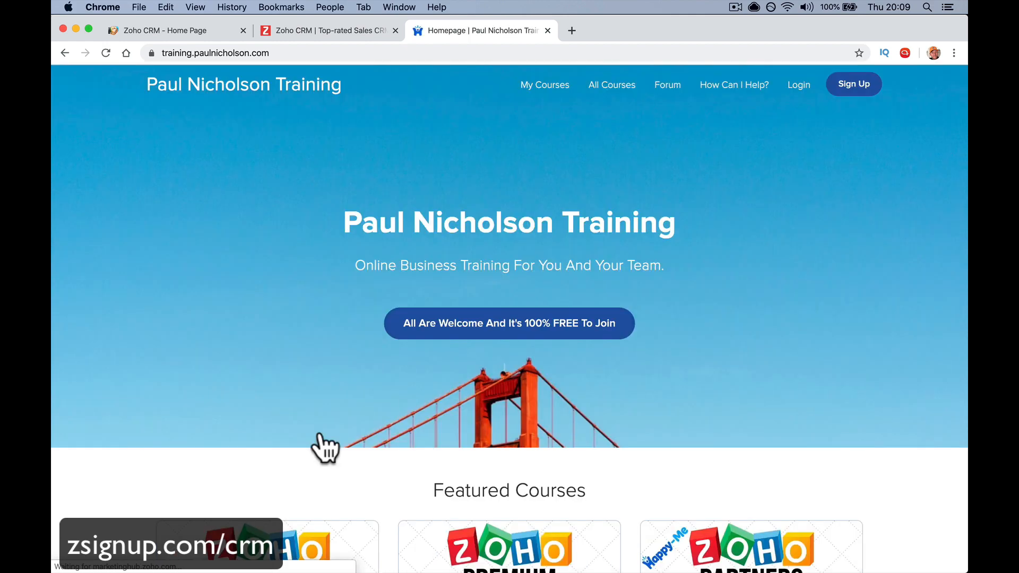
Show the All Courses catalogue listing the free Zoho courses
{"action": "scroll", "coordinate": [325, 446], "scroll_direction": "down", "scroll_amount": 7}
{"action": "scroll", "coordinate": [770, 393], "scroll_direction": "down", "scroll_amount": 5}
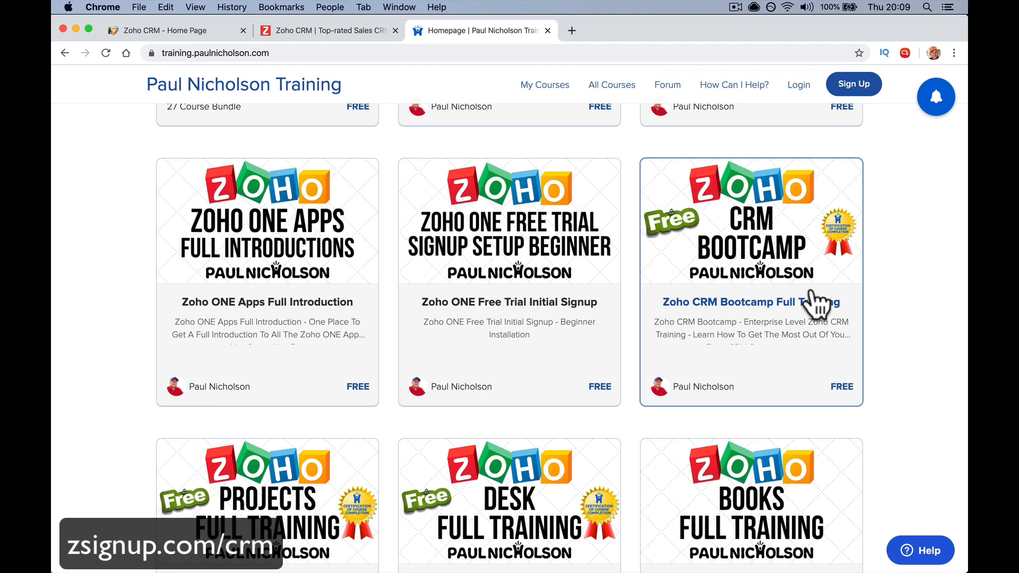
{"action": "scroll", "coordinate": [746, 254], "scroll_direction": "down", "scroll_amount": 5}
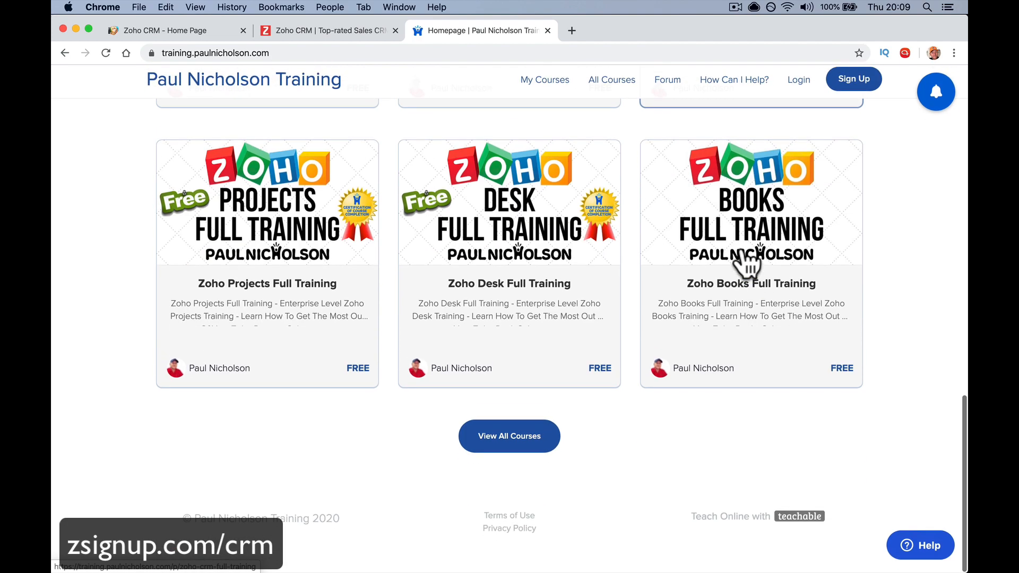
{"action": "scroll", "coordinate": [746, 253], "scroll_direction": "up", "scroll_amount": 12}
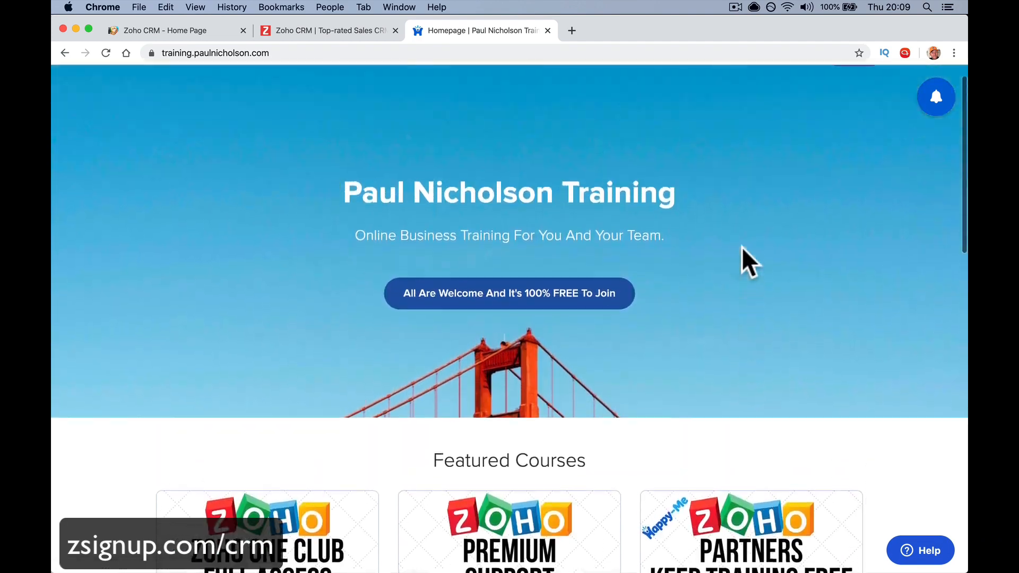
{"action": "left_click", "coordinate": [613, 85]}
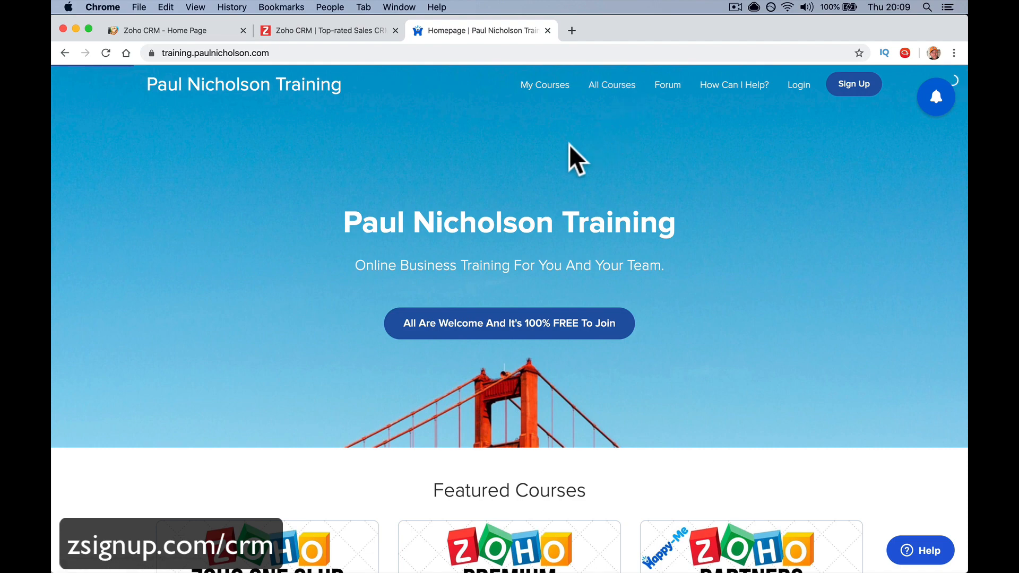
{"action": "left_click", "coordinate": [612, 85]}
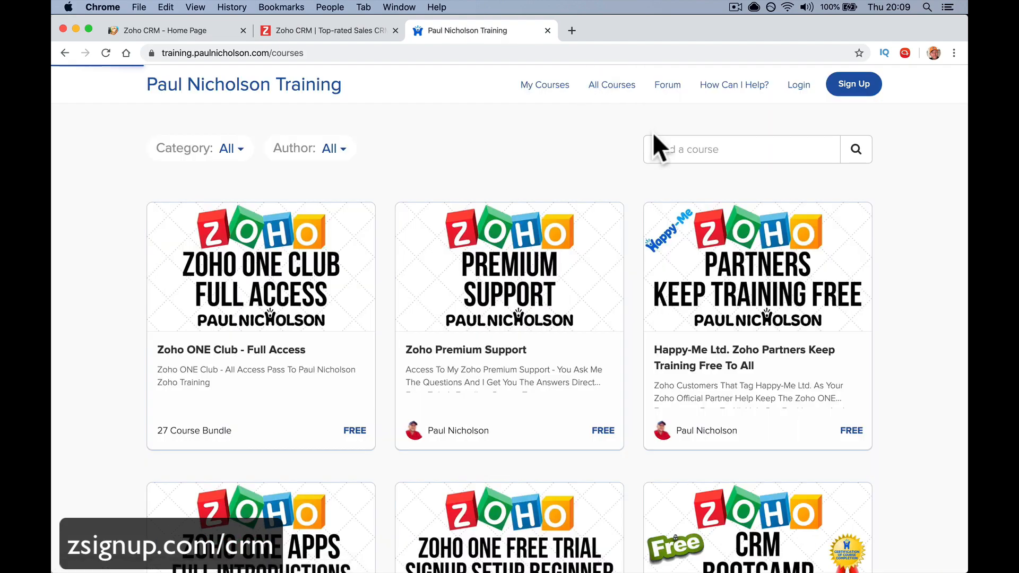
Search courses for 'new' to find Zoho CRM New User Quickstart Full Training, then open the Forum
{"action": "left_click", "coordinate": [660, 149]}
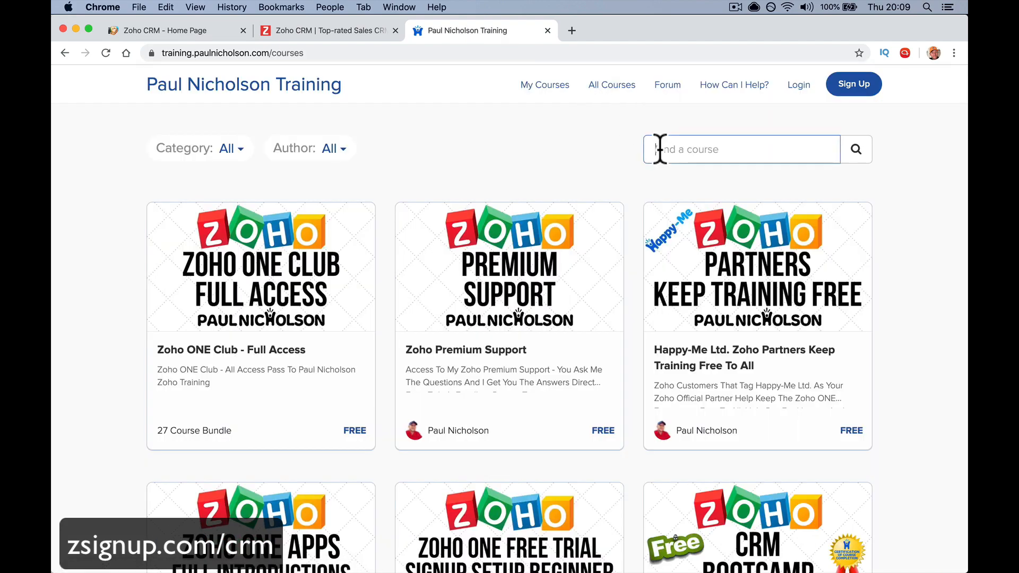
{"action": "type", "text": "new"}
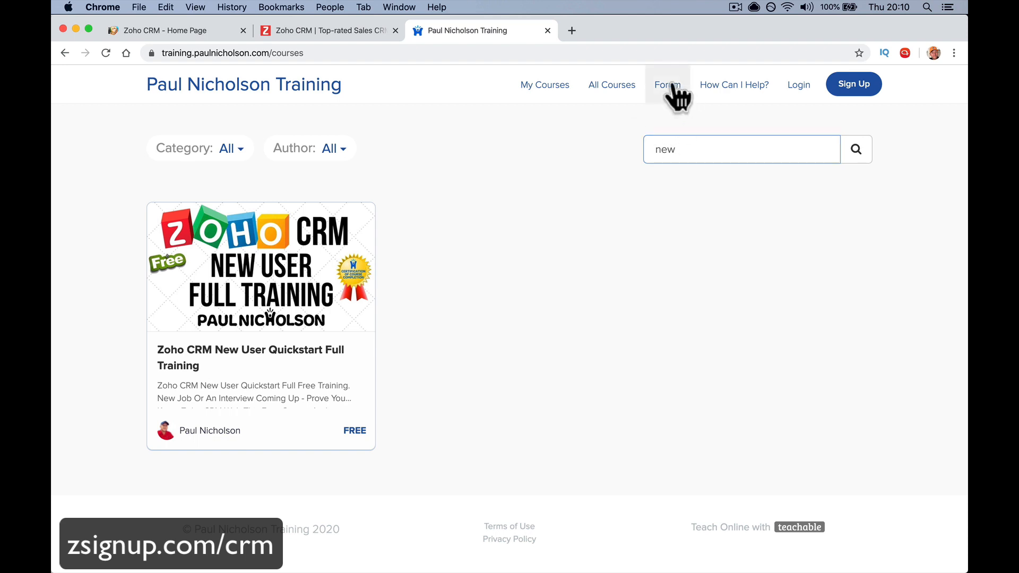
{"action": "left_click", "coordinate": [666, 85]}
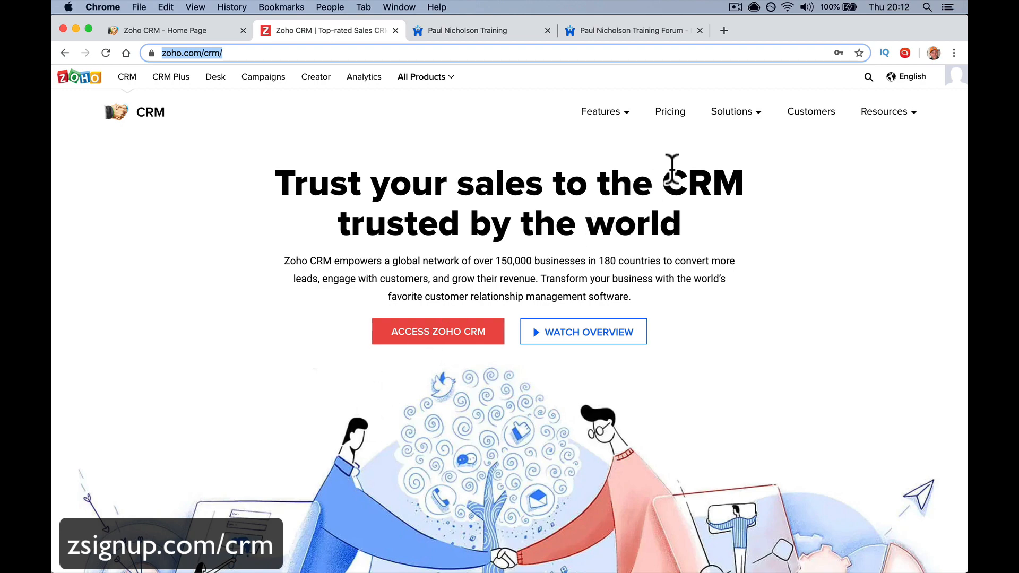
Review the Zoho CRM editions comparison: Free, Standard €12, Professional €20, Enterprise €35 per user
{"action": "left_click", "coordinate": [677, 113]}
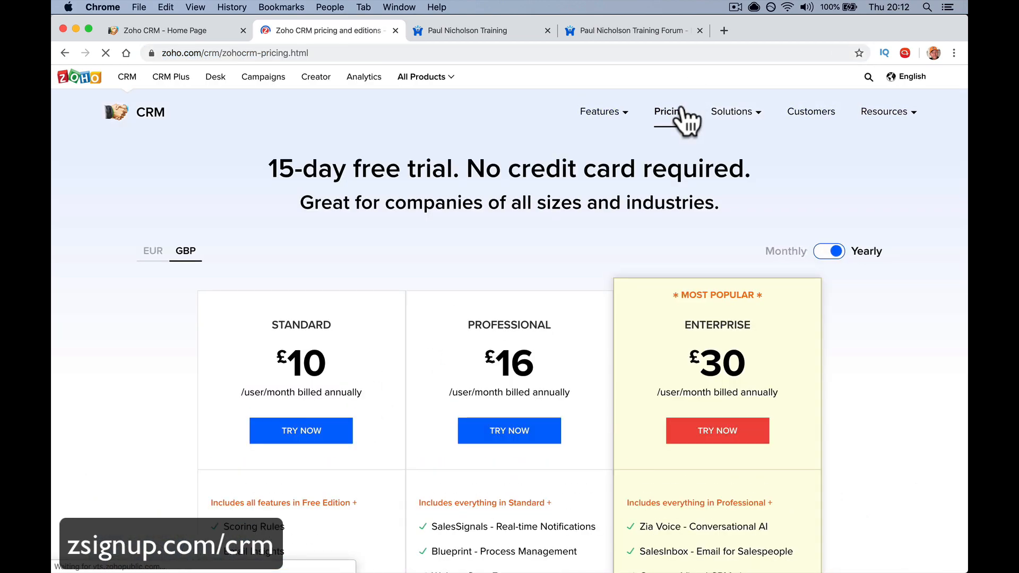
{"action": "scroll", "coordinate": [486, 282], "scroll_direction": "down", "scroll_amount": 10}
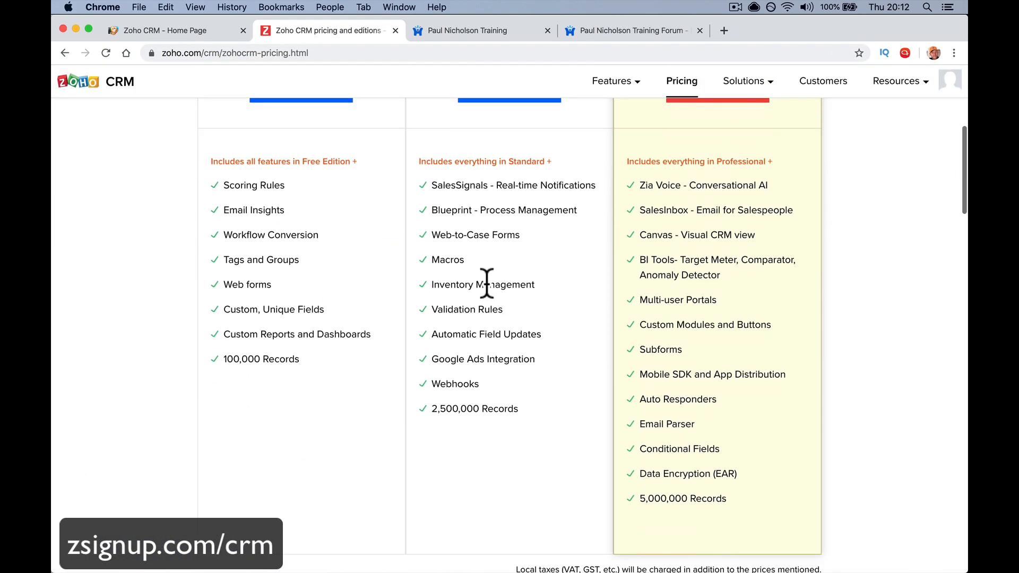
{"action": "scroll", "coordinate": [486, 282], "scroll_direction": "down", "scroll_amount": 6}
{"action": "left_click", "coordinate": [496, 246]}
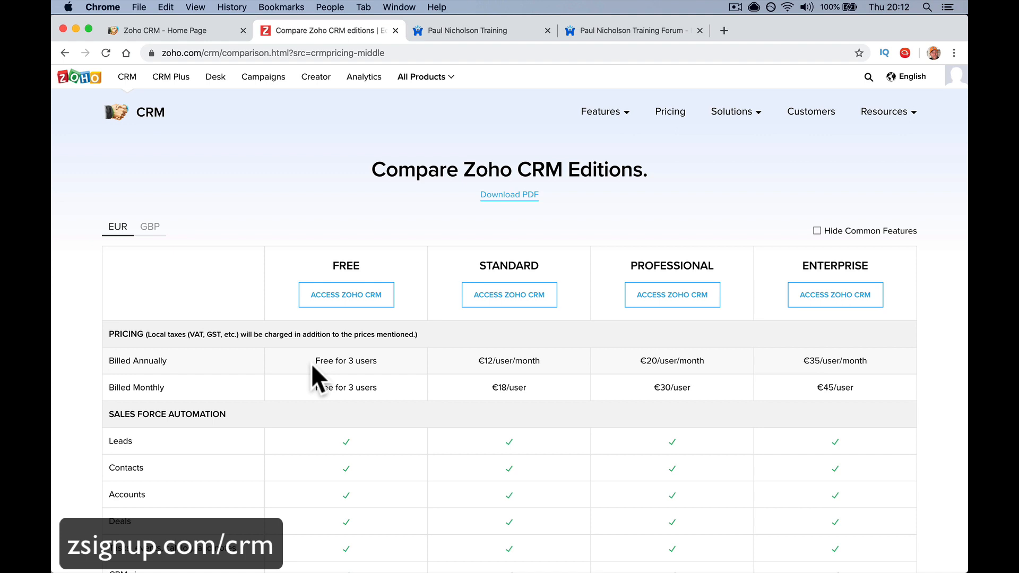
{"action": "scroll", "coordinate": [312, 366], "scroll_direction": "down", "scroll_amount": 1}
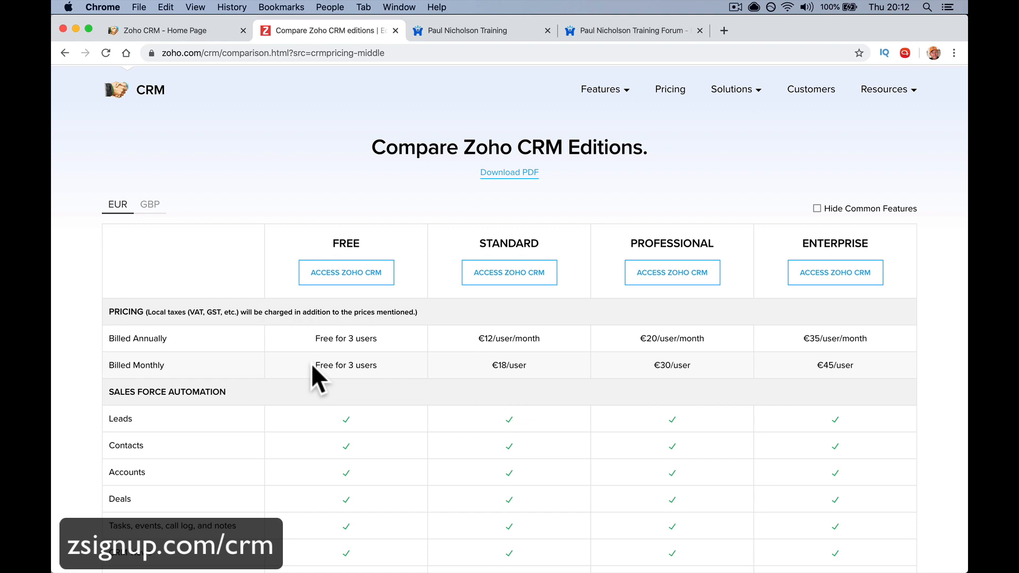
{"action": "scroll", "coordinate": [311, 363], "scroll_direction": "down", "scroll_amount": 4}
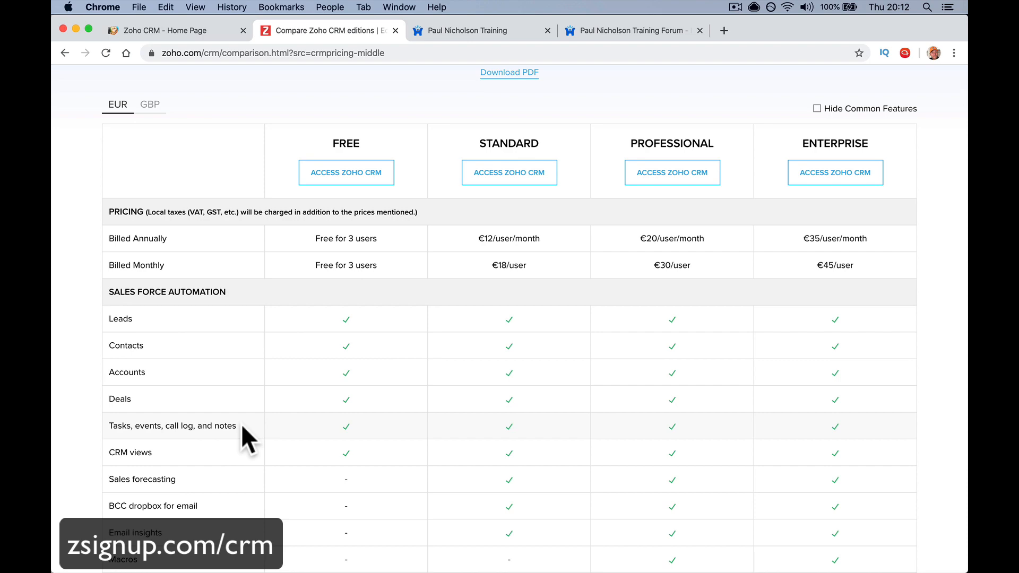
{"action": "scroll", "coordinate": [243, 449], "scroll_direction": "down", "scroll_amount": 1}
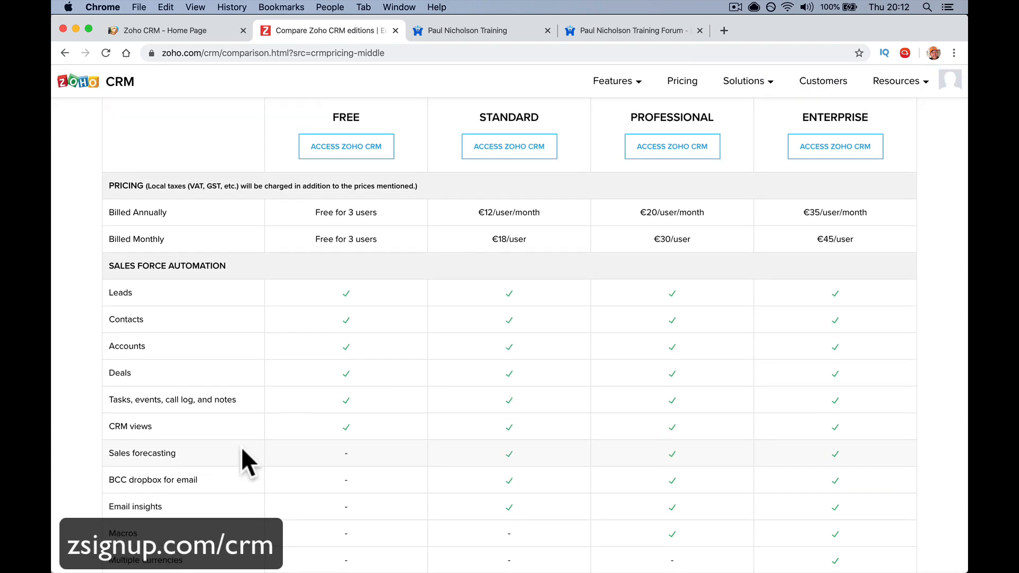
{"action": "scroll", "coordinate": [648, 416], "scroll_direction": "down", "scroll_amount": 10}
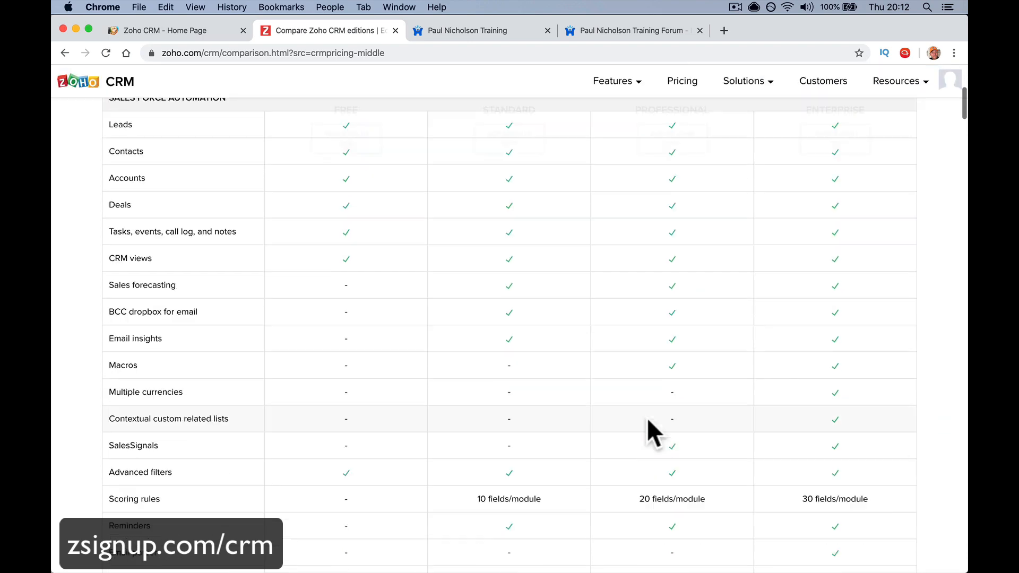
{"action": "scroll", "coordinate": [648, 416], "scroll_direction": "up", "scroll_amount": 12}
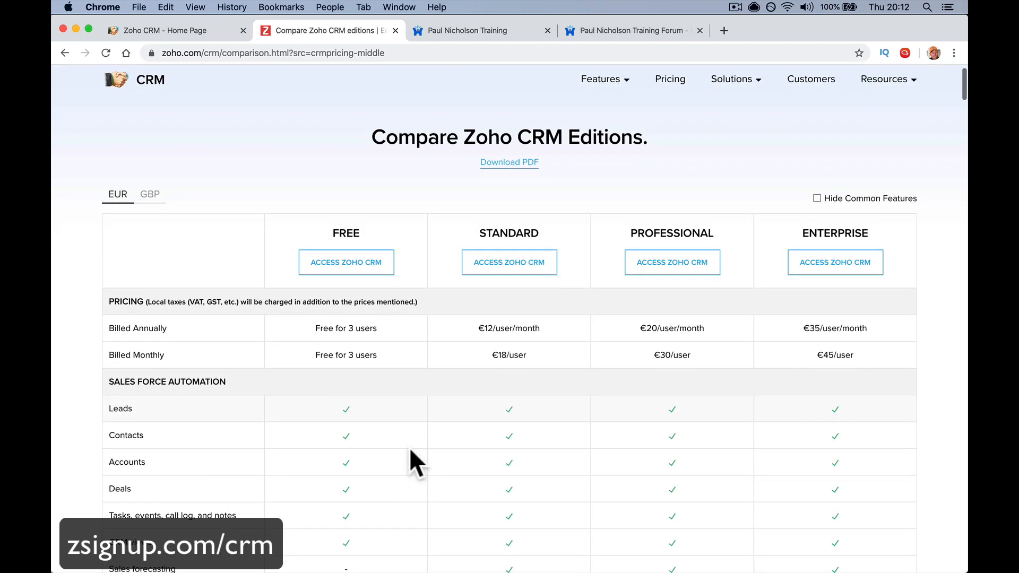
Load z1trial.com's Zoho One Experience page in the training tab, then return to the editions comparison
{"action": "left_click", "coordinate": [477, 32]}
{"action": "left_click", "coordinate": [478, 51]}
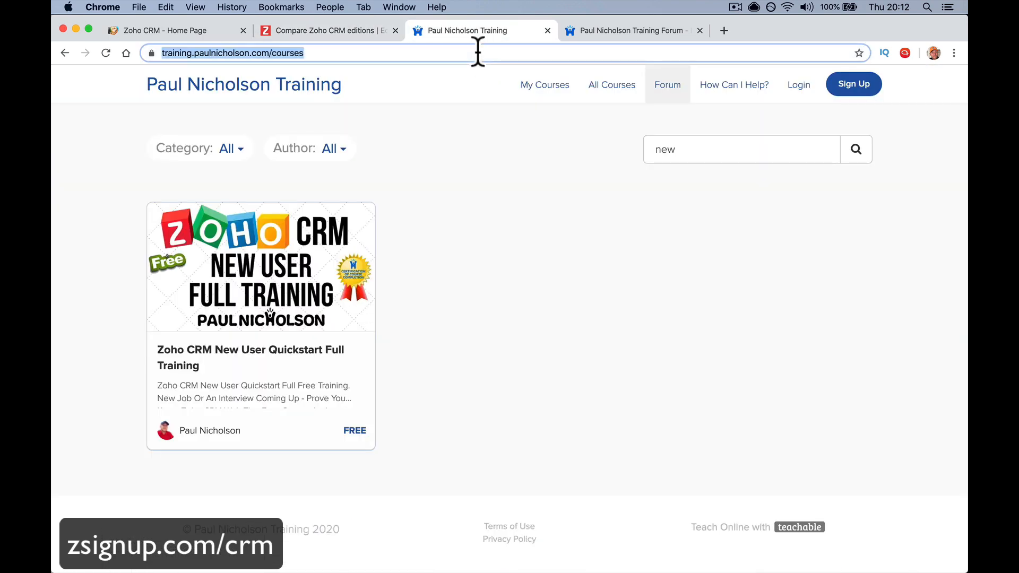
{"action": "type", "text": "z1tri"}
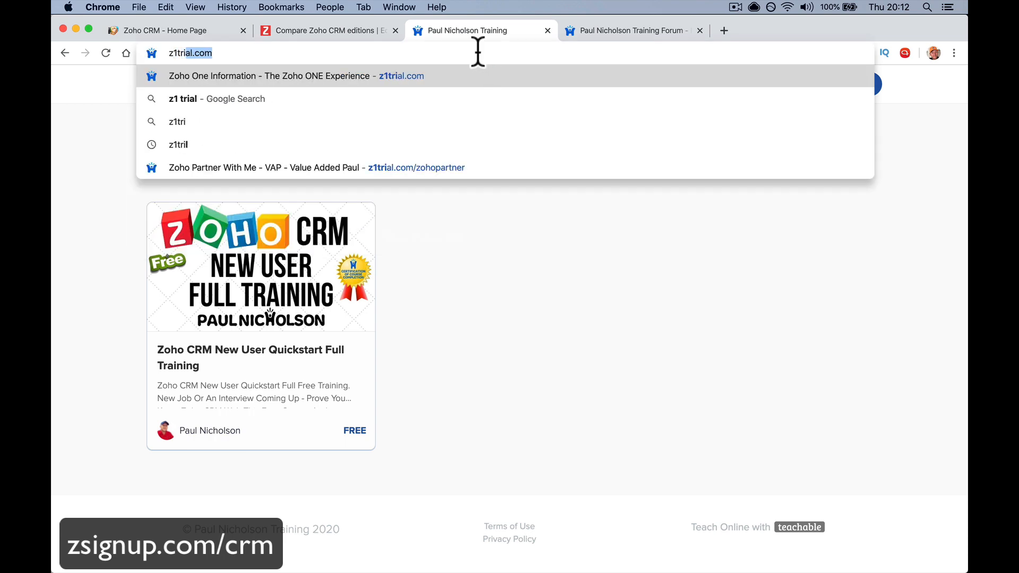
{"action": "key", "text": "Return"}
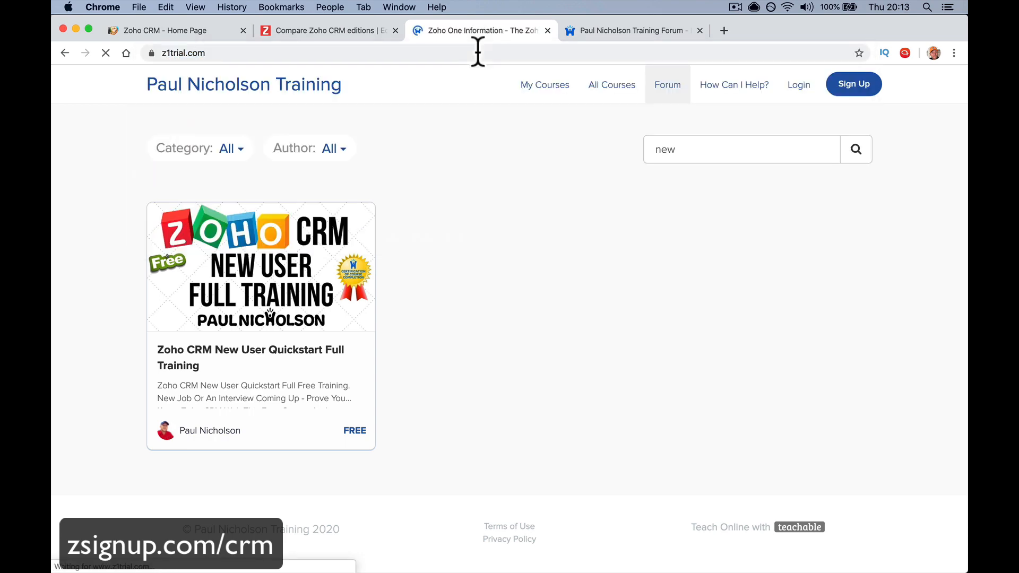
{"action": "scroll", "coordinate": [476, 175], "scroll_direction": "down", "scroll_amount": 2}
{"action": "scroll", "coordinate": [477, 168], "scroll_direction": "down", "scroll_amount": 8}
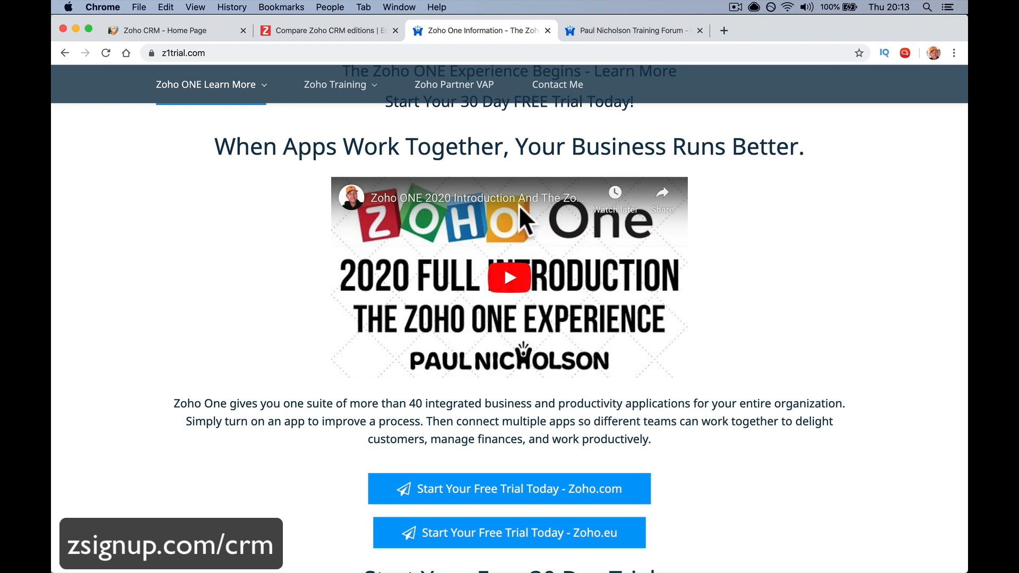
{"action": "scroll", "coordinate": [455, 187], "scroll_direction": "up", "scroll_amount": 6}
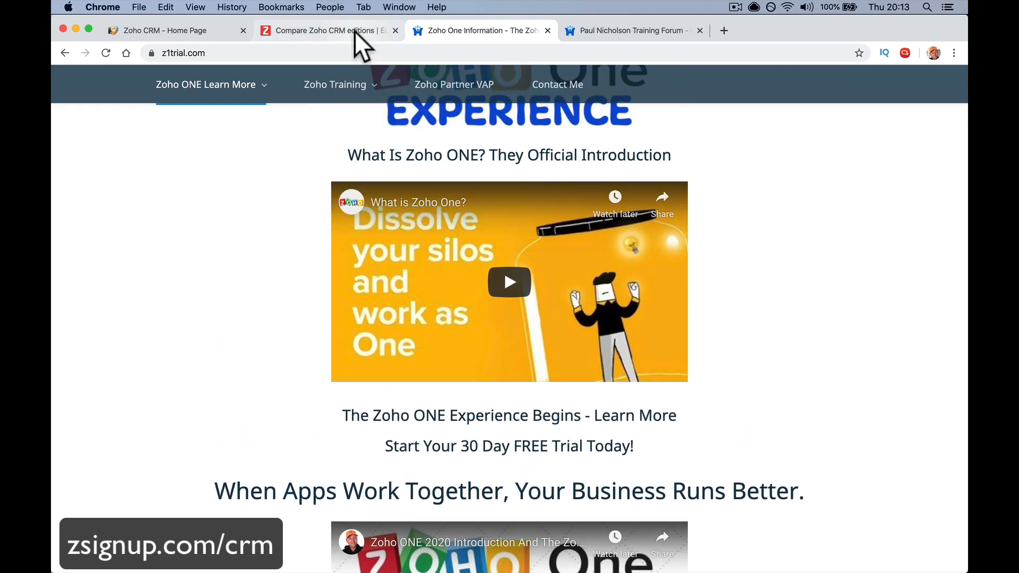
{"action": "left_click", "coordinate": [355, 31]}
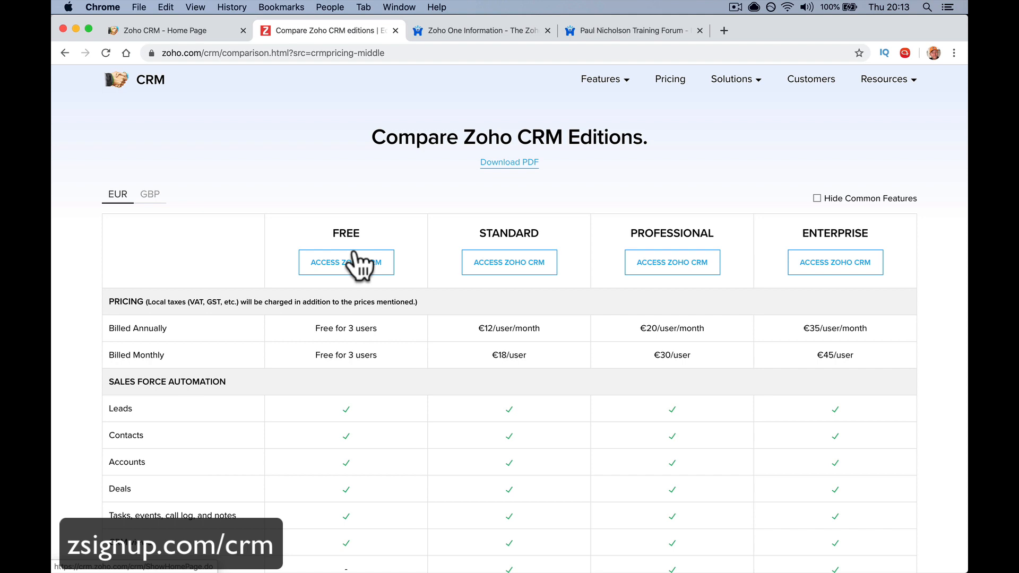
Access Zoho CRM from the Free edition column to reach the Home dashboard
{"action": "left_click", "coordinate": [356, 260]}
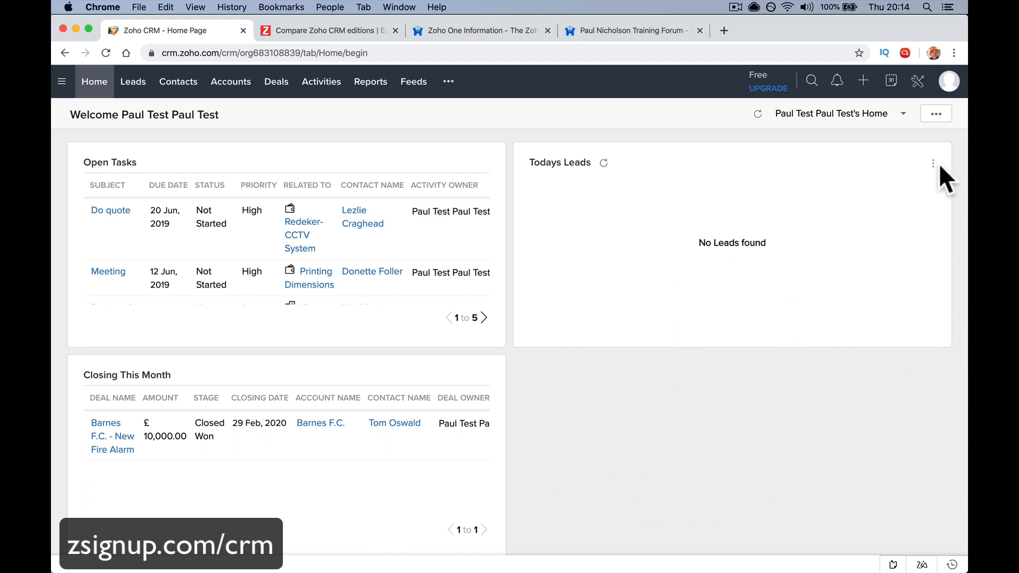
Glance at the home page options, then open the All Leads list of 9 records
{"action": "left_click", "coordinate": [935, 119]}
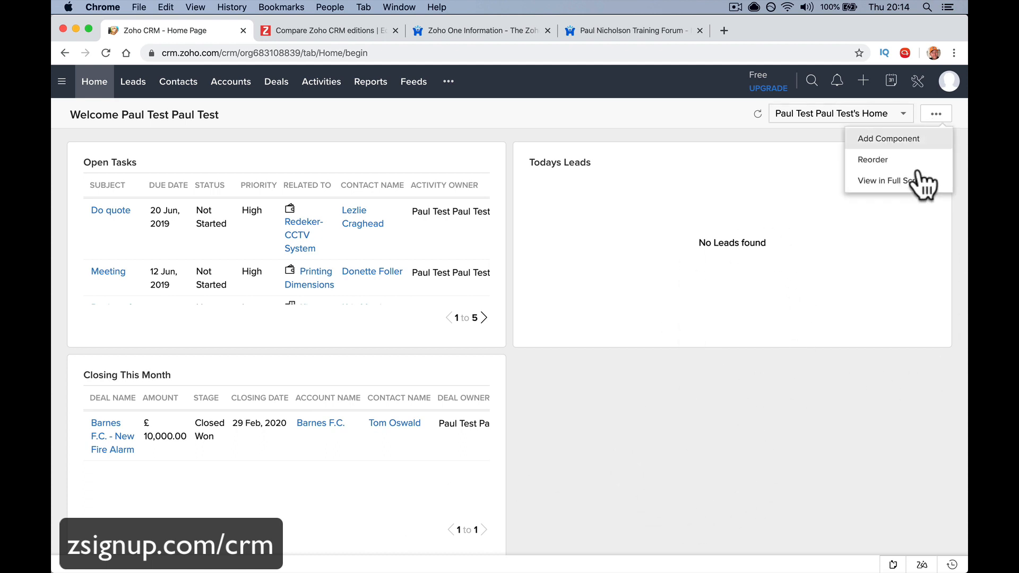
{"action": "left_click", "coordinate": [756, 449]}
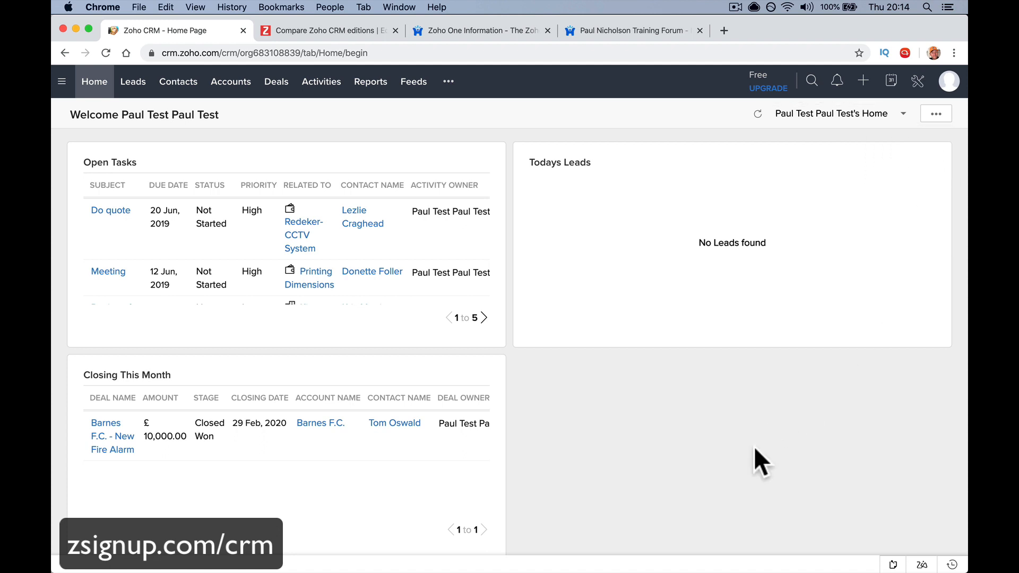
{"action": "left_click", "coordinate": [62, 82]}
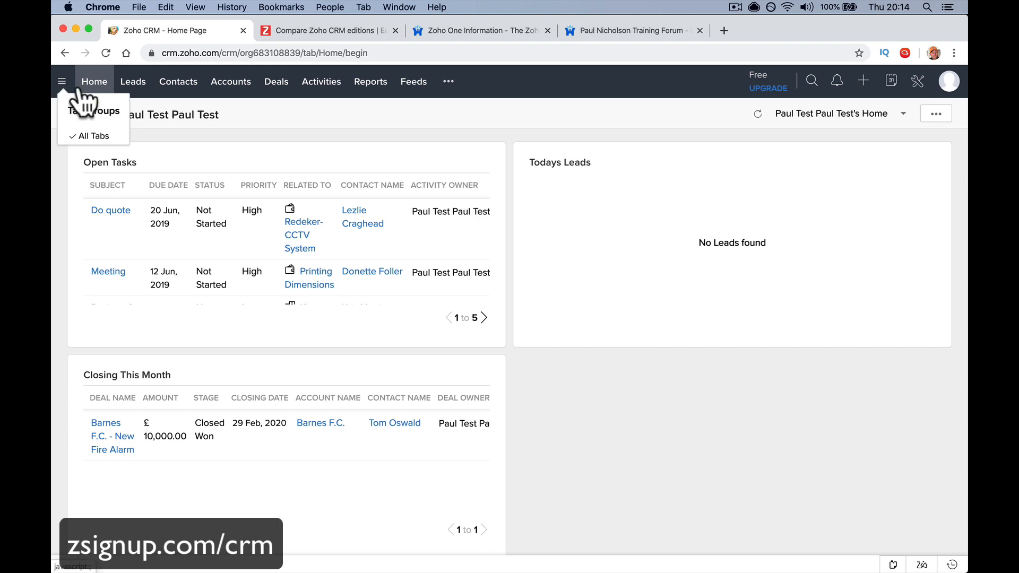
{"action": "left_click", "coordinate": [133, 87]}
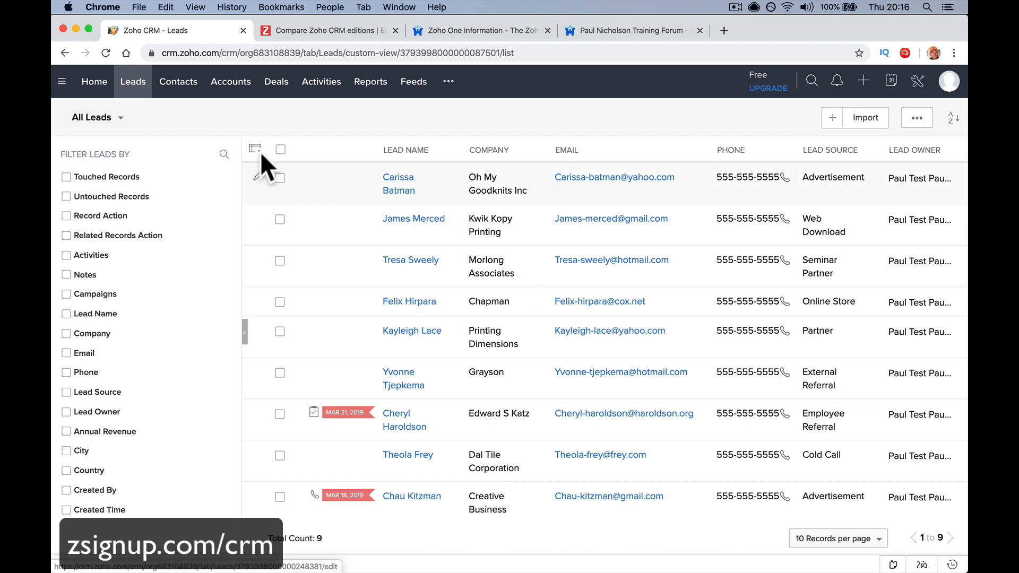
Switch to the All Contacts list showing 515 records
{"action": "left_click", "coordinate": [172, 85]}
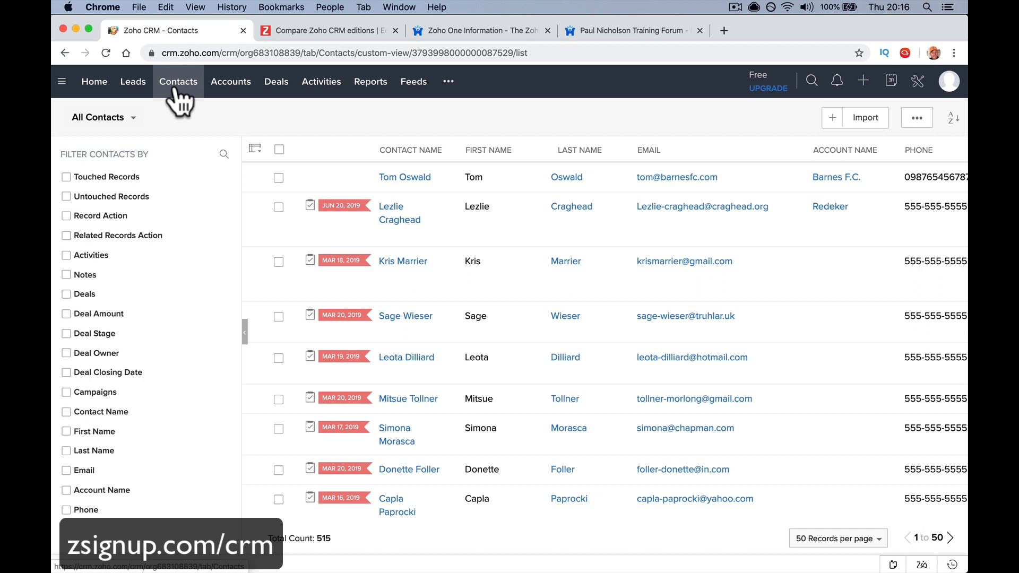
Flip between the Accounts and Contacts lists, then open All Deals grouped by stage
{"action": "left_click", "coordinate": [215, 90]}
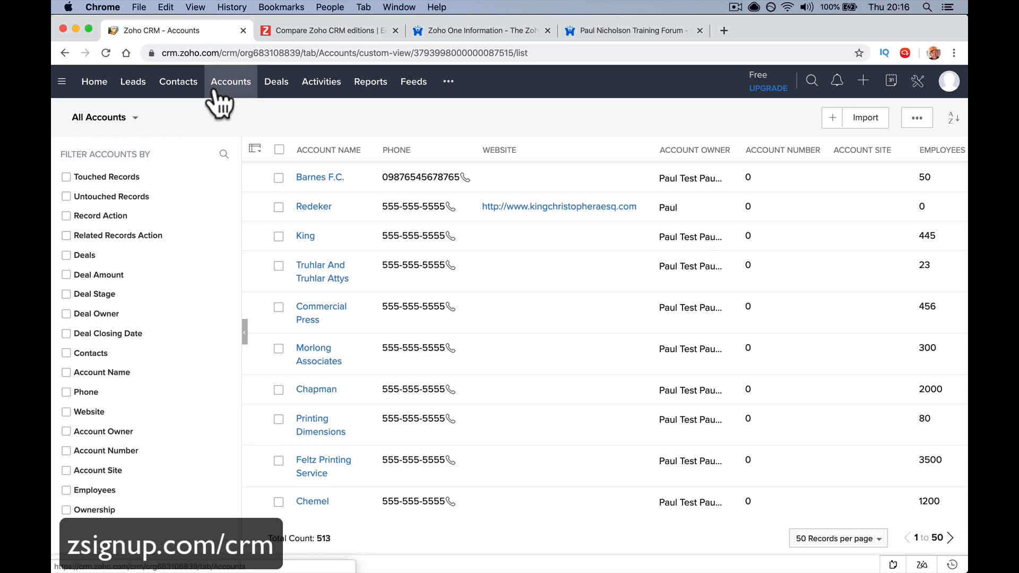
{"action": "left_click", "coordinate": [180, 88]}
{"action": "left_click", "coordinate": [192, 93]}
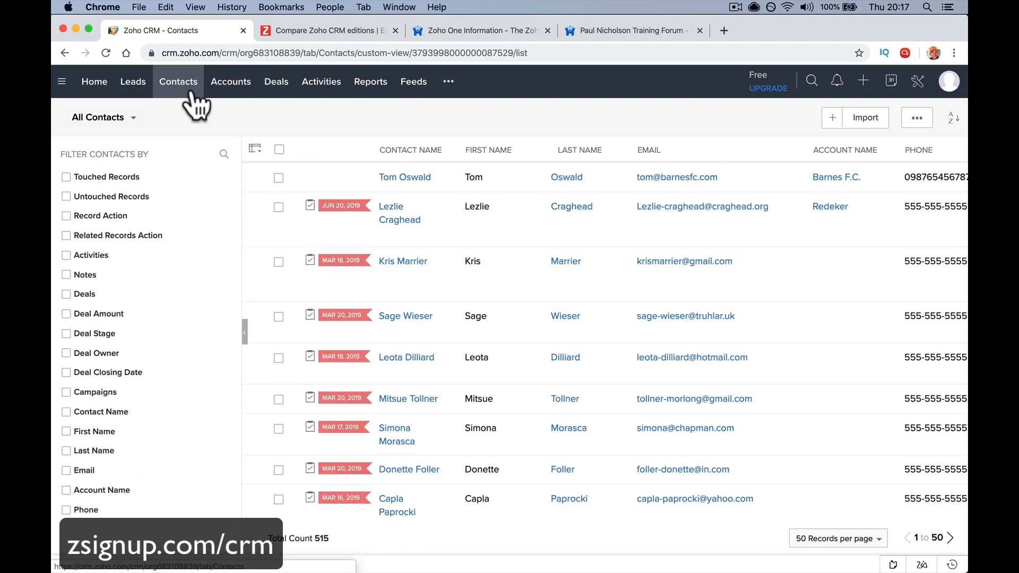
{"action": "left_click", "coordinate": [225, 93]}
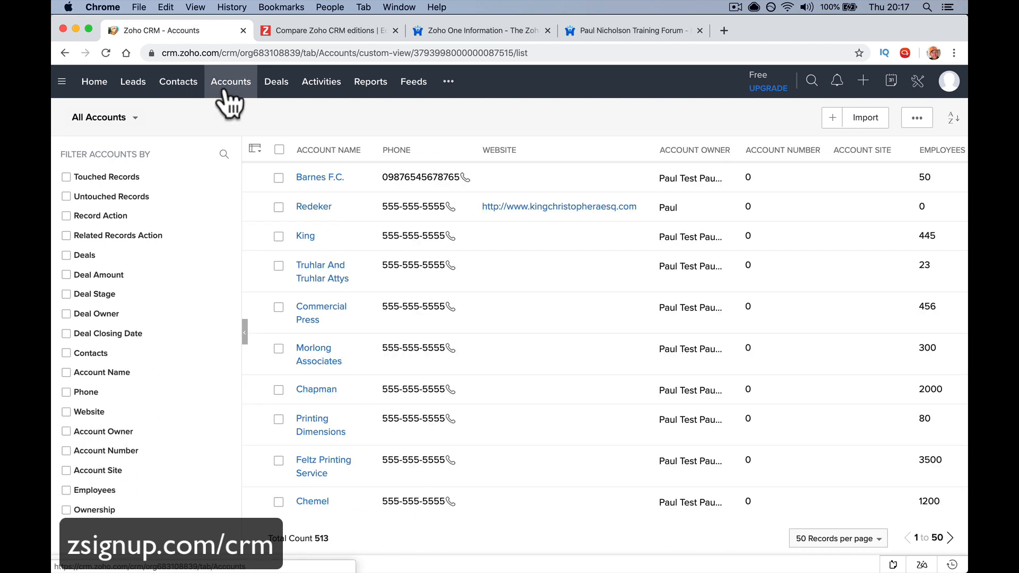
{"action": "left_click", "coordinate": [193, 99]}
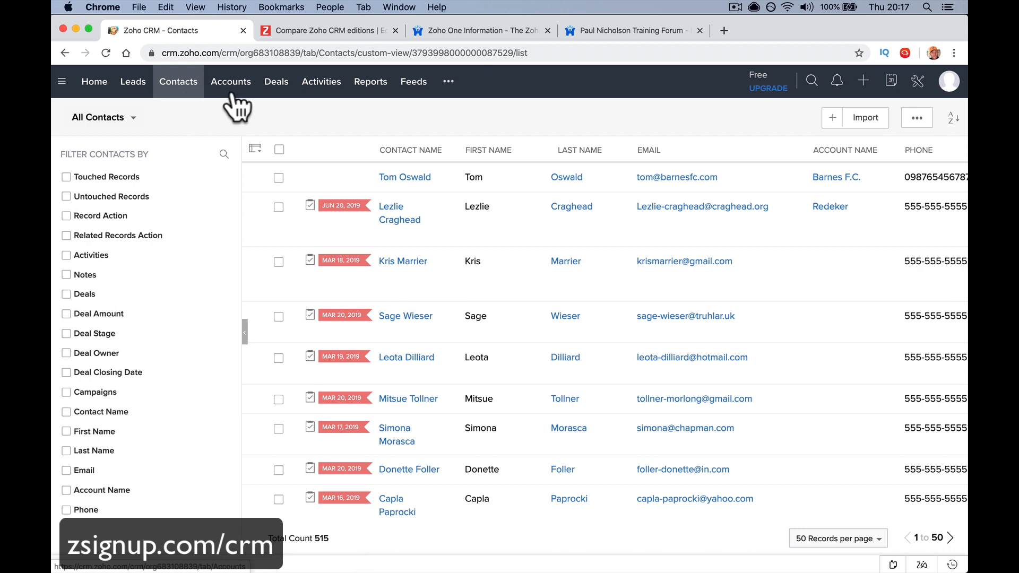
{"action": "left_click", "coordinate": [275, 94]}
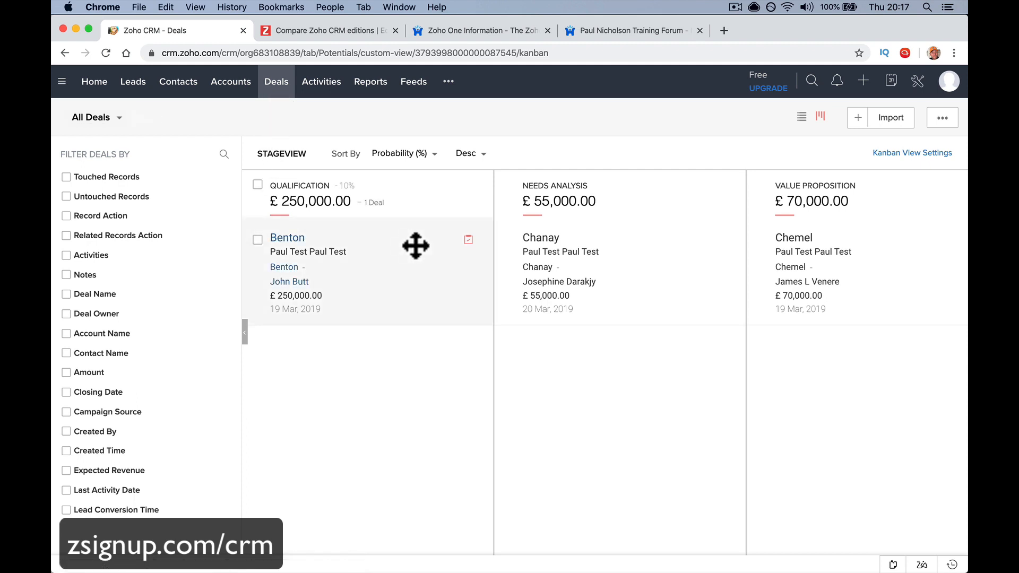
Move the Benton deal into the Needs Analysis stage
{"action": "scroll", "coordinate": [414, 243], "scroll_direction": "right", "scroll_amount": 9}
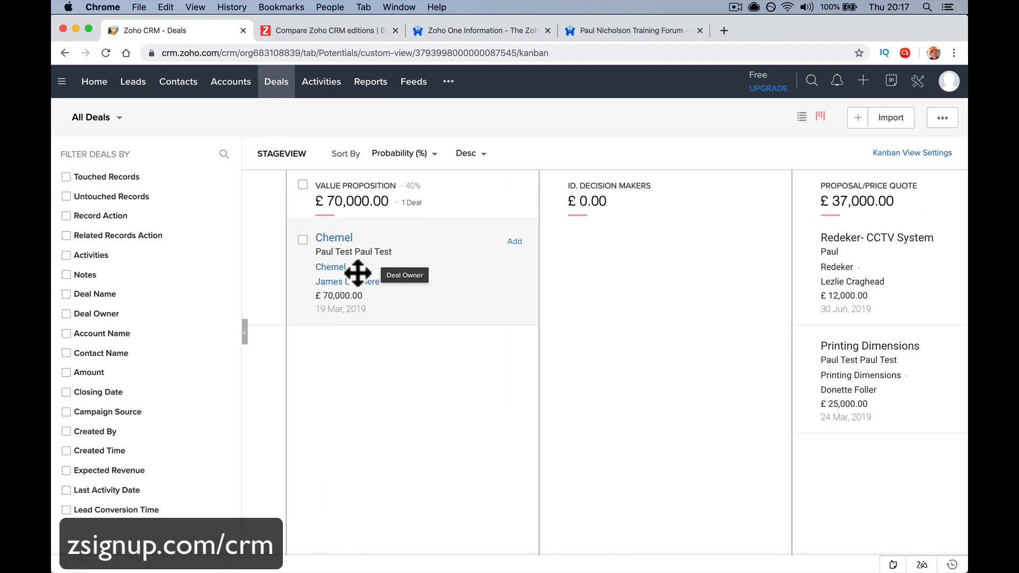
{"action": "scroll", "coordinate": [671, 295], "scroll_direction": "left", "scroll_amount": 9}
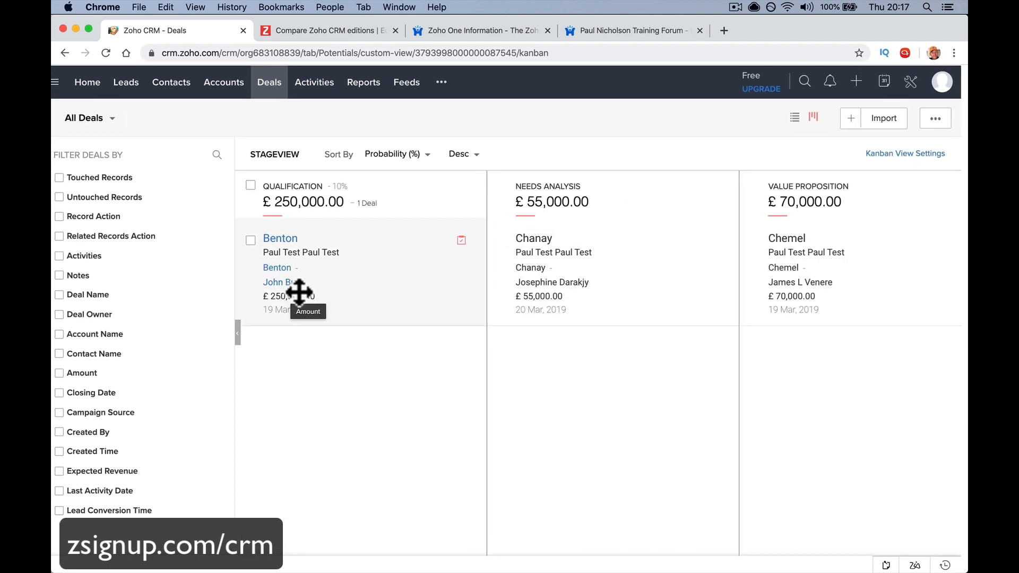
{"action": "left_click_drag", "start_coordinate": [339, 263], "coordinate": [603, 336]}
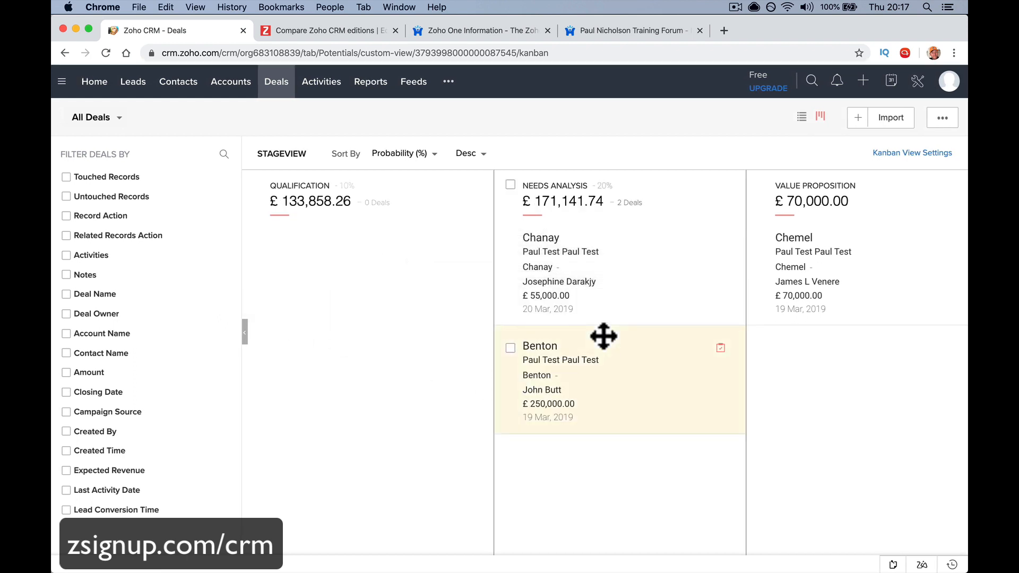
Advance the Chanay deal through Value Proposition and Id. Decision Makers to Proposal/Price Quote
{"action": "left_click_drag", "start_coordinate": [607, 257], "coordinate": [785, 323]}
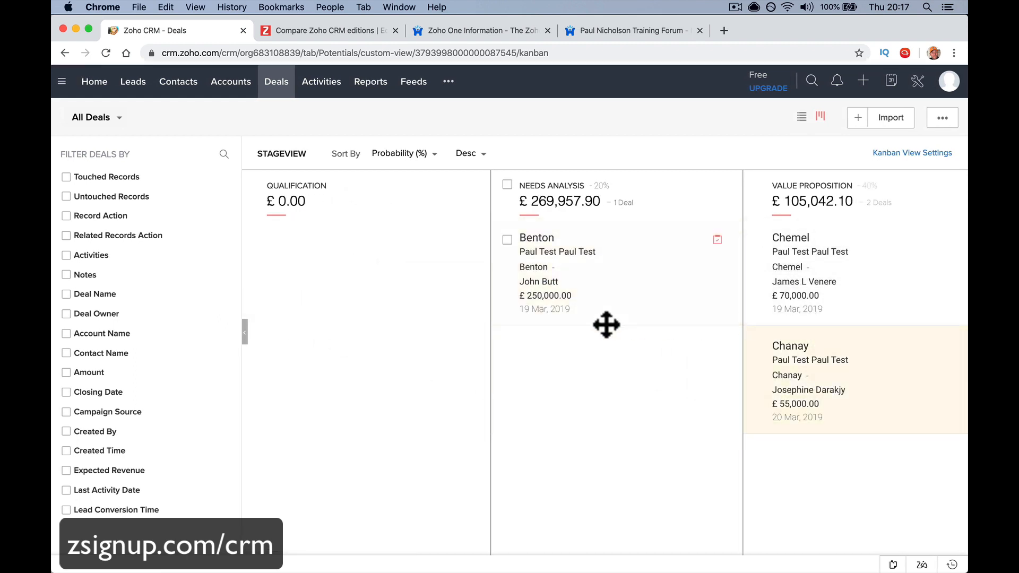
{"action": "scroll", "coordinate": [600, 325], "scroll_direction": "right", "scroll_amount": 10}
{"action": "scroll", "coordinate": [600, 325], "scroll_direction": "left", "scroll_amount": 8}
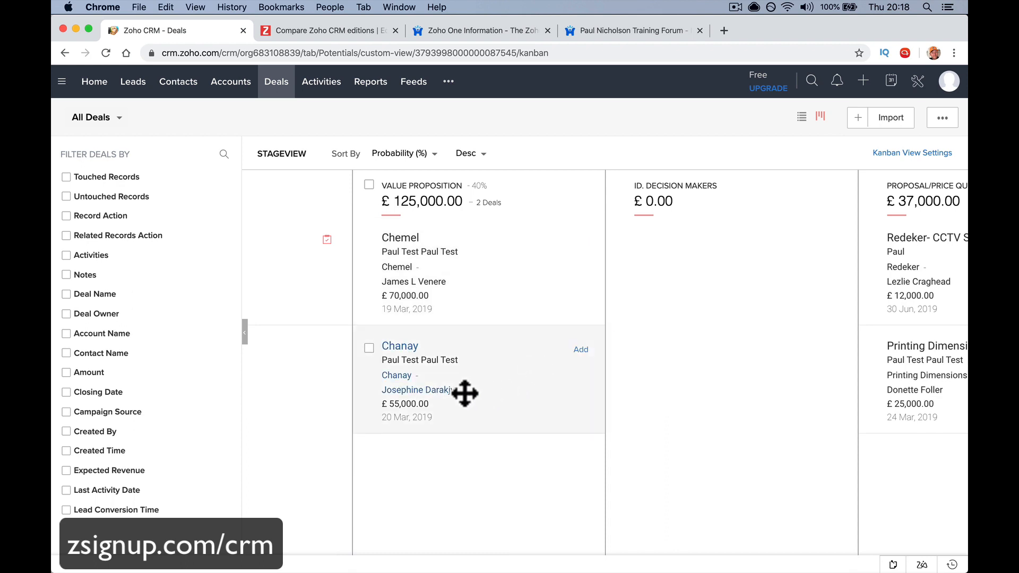
{"action": "left_click_drag", "start_coordinate": [464, 393], "coordinate": [682, 319]}
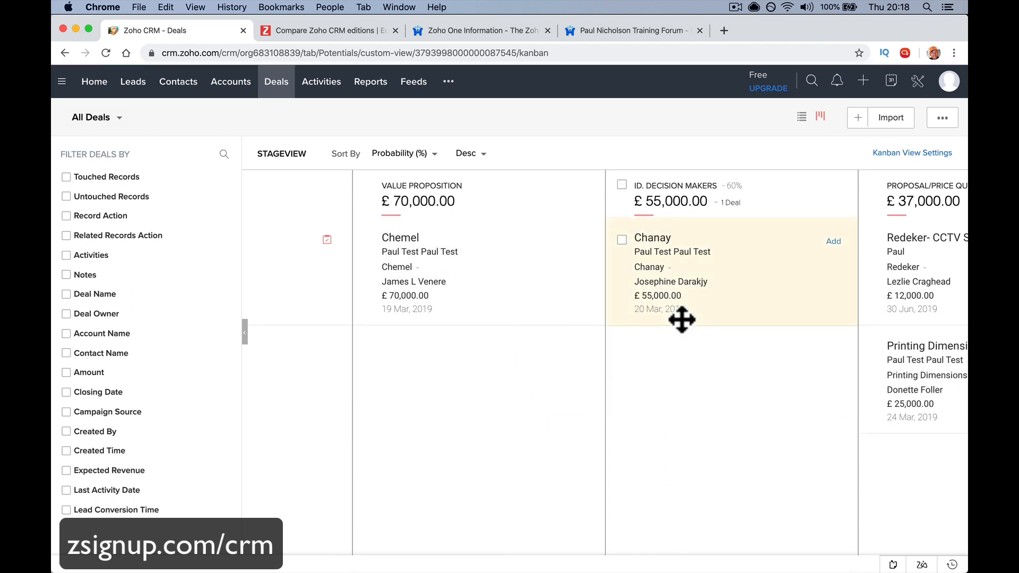
{"action": "scroll", "coordinate": [682, 319], "scroll_direction": "right", "scroll_amount": 5}
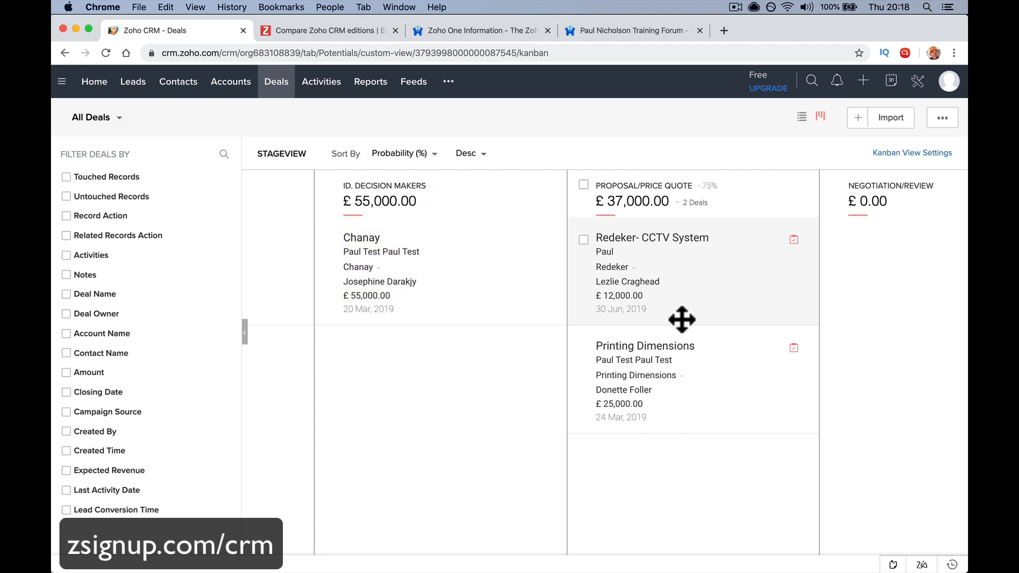
{"action": "scroll", "coordinate": [682, 319], "scroll_direction": "right", "scroll_amount": 2}
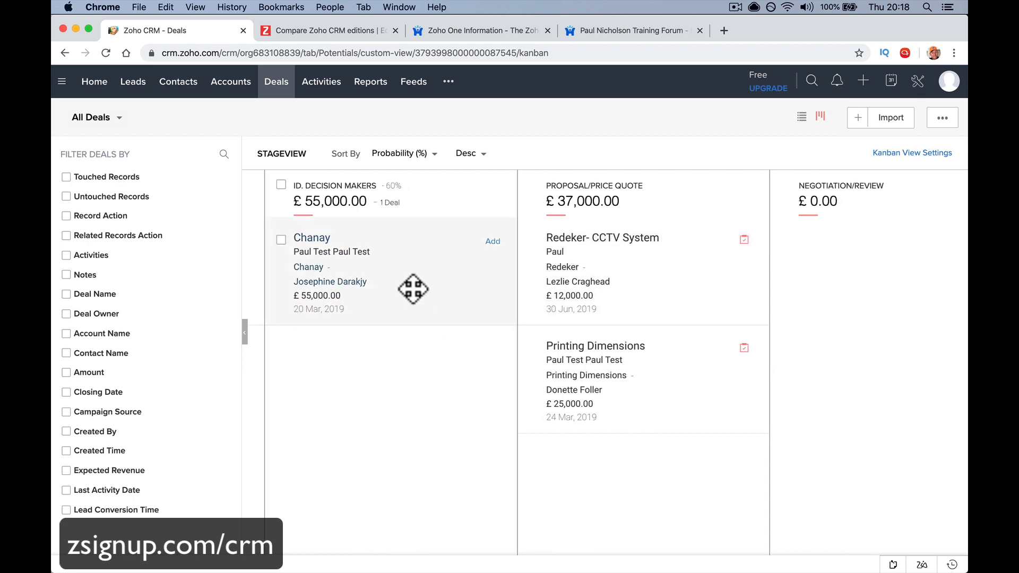
{"action": "left_click_drag", "start_coordinate": [414, 287], "coordinate": [688, 494]}
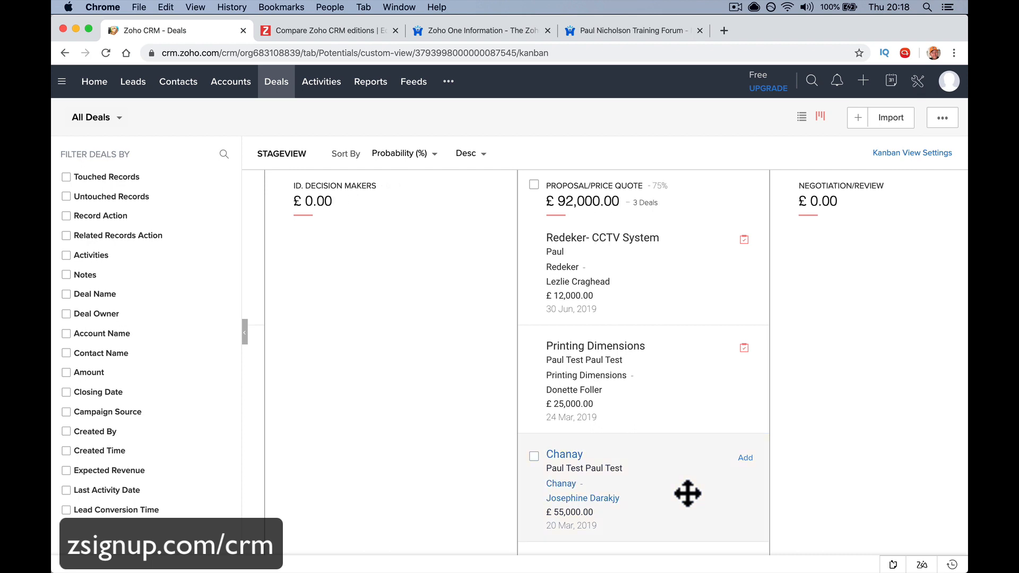
Push the Chanay deal on through Negotiation/Review into Closed Won
{"action": "scroll", "coordinate": [688, 493], "scroll_direction": "right", "scroll_amount": 5}
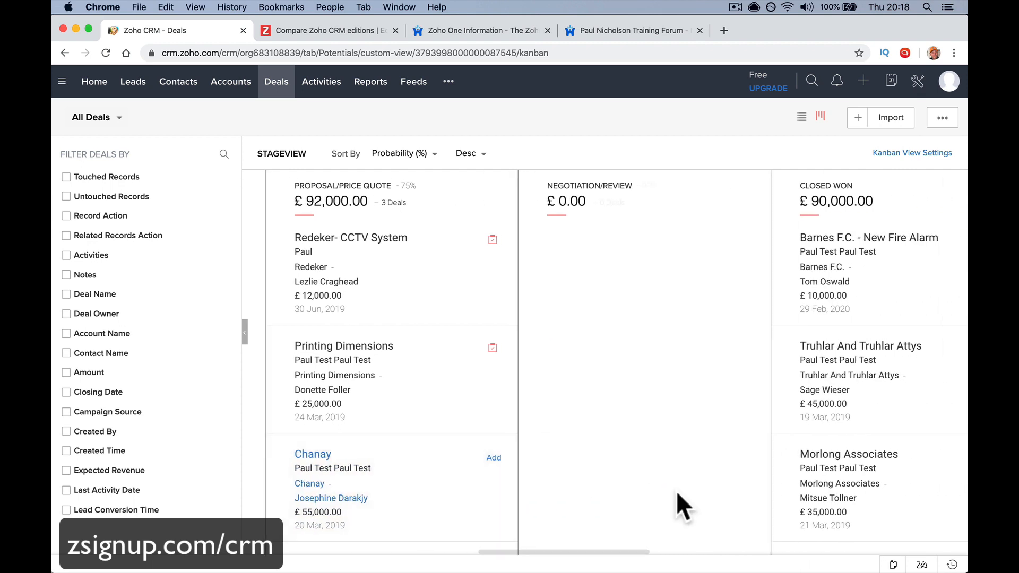
{"action": "left_click_drag", "start_coordinate": [488, 509], "coordinate": [621, 292]}
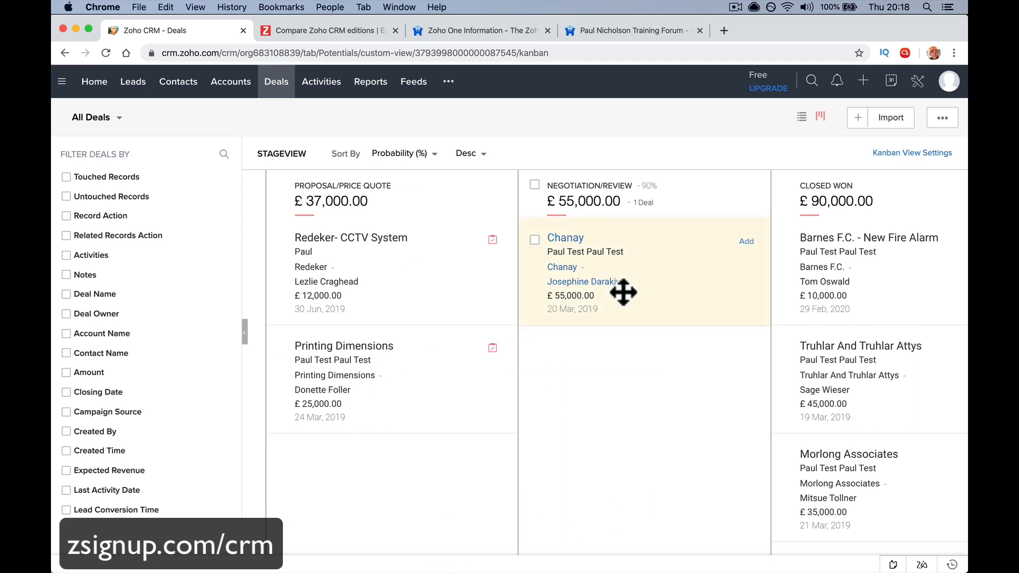
{"action": "scroll", "coordinate": [623, 292], "scroll_direction": "right", "scroll_amount": 5}
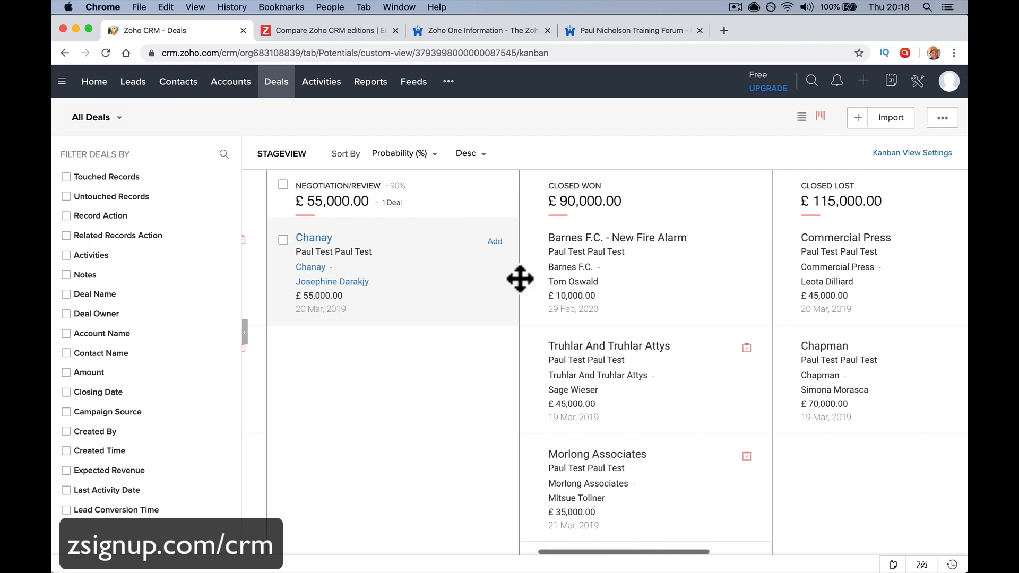
{"action": "left_click_drag", "start_coordinate": [416, 275], "coordinate": [352, 292]}
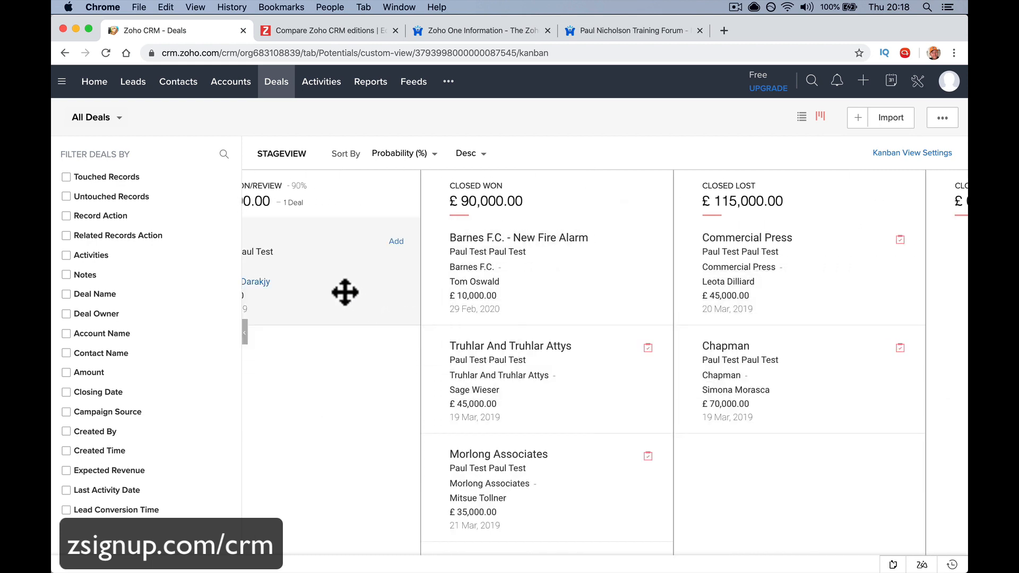
{"action": "scroll", "coordinate": [337, 293], "scroll_direction": "right", "scroll_amount": 1}
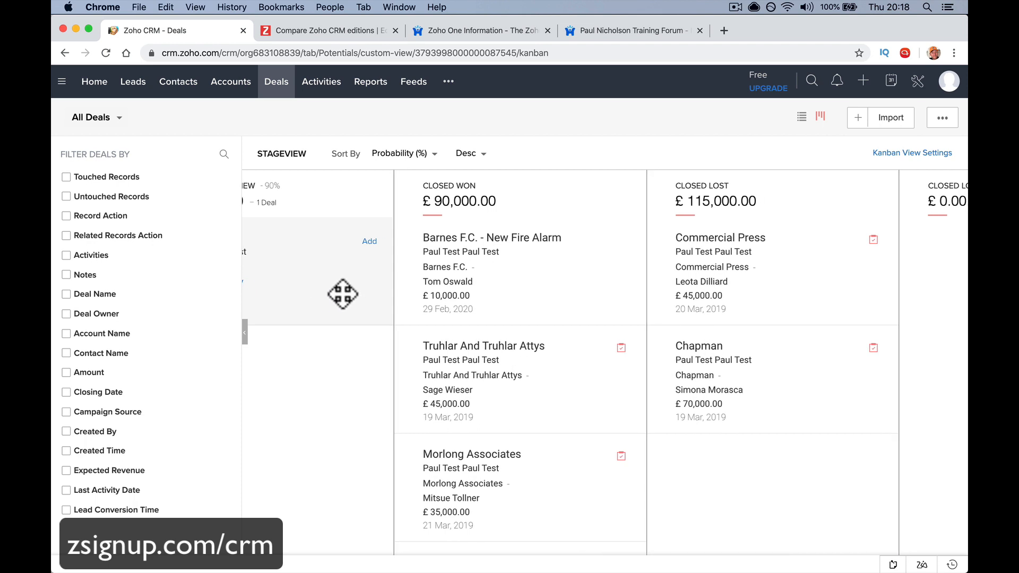
{"action": "left_click_drag", "start_coordinate": [328, 293], "coordinate": [588, 451]}
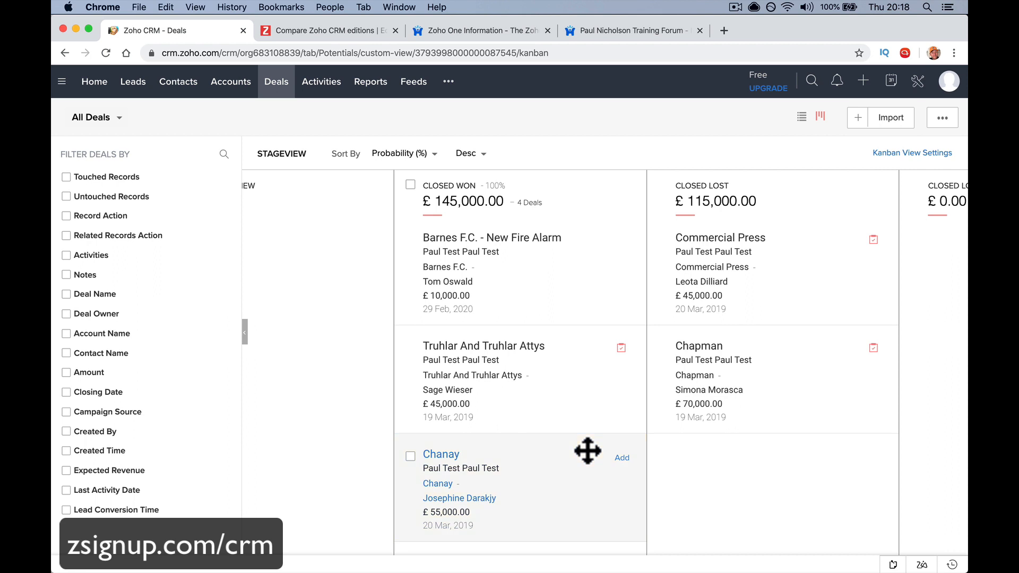
Look over the Activities board, then open All Reports with Open Deals and Pipeline by Probability
{"action": "left_click", "coordinate": [326, 88]}
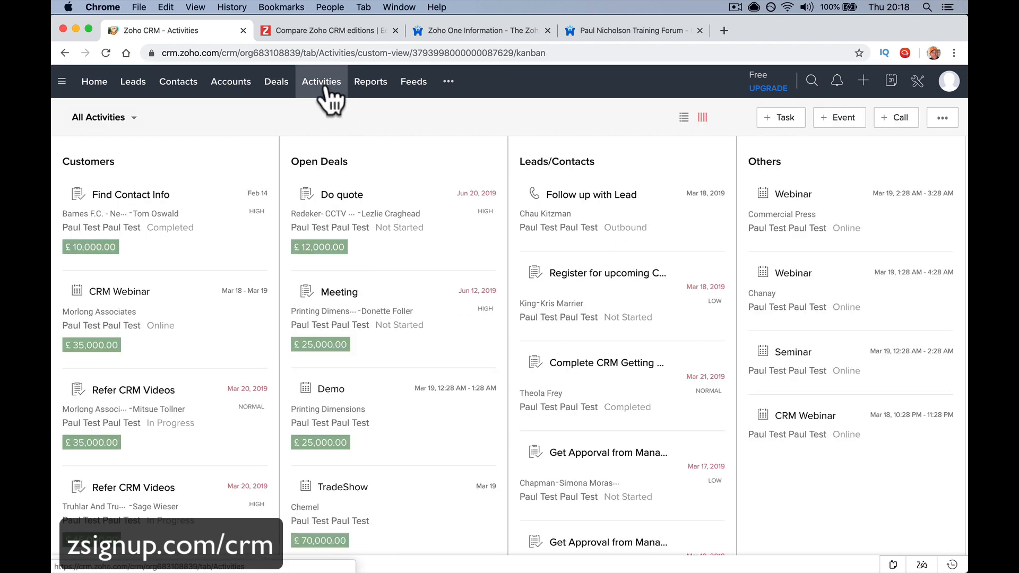
{"action": "key", "text": "XF86AudioLowerVolume"}
{"action": "key", "text": "XF86AudioLowerVolume"}
{"action": "key", "text": "XF86AudioLowerVolume"}
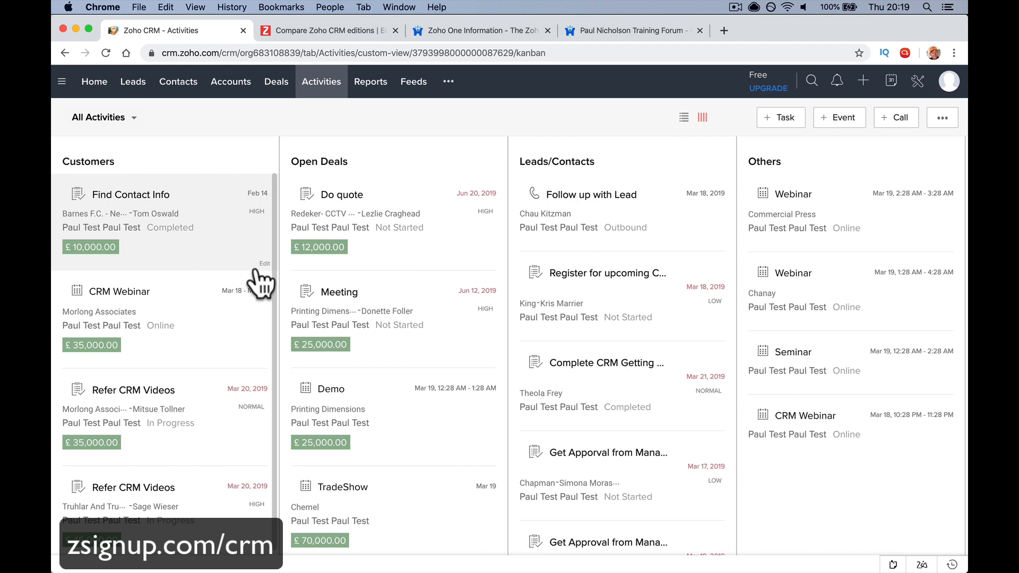
{"action": "left_click", "coordinate": [373, 85]}
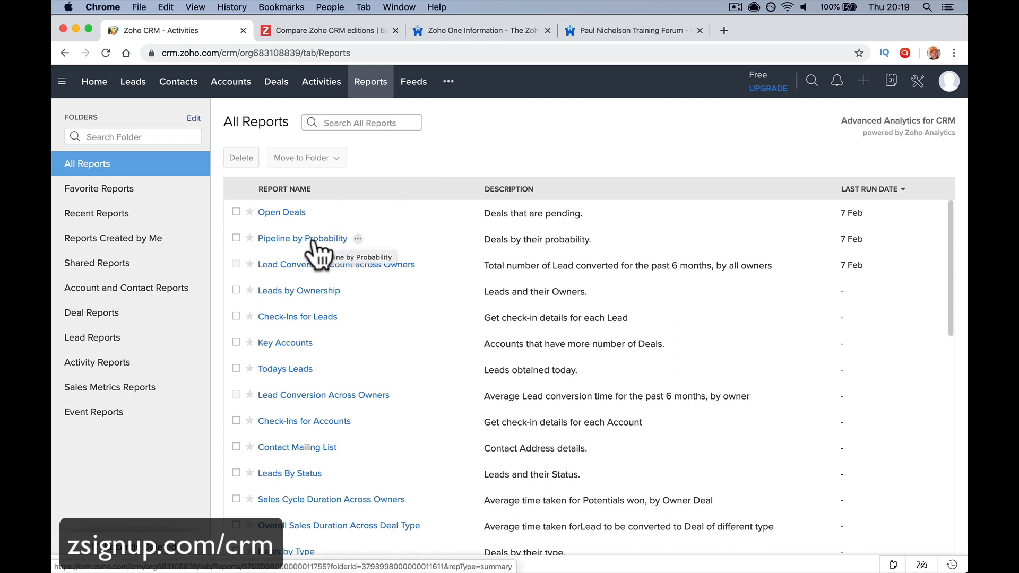
{"action": "left_click", "coordinate": [296, 215]}
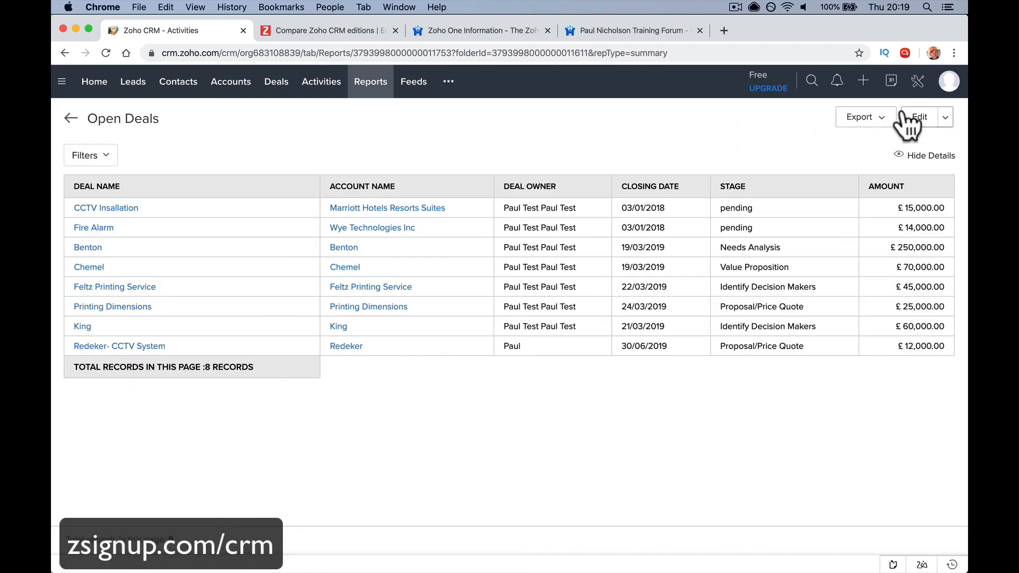
{"action": "scroll", "coordinate": [317, 228], "scroll_direction": "left", "scroll_amount": 5}
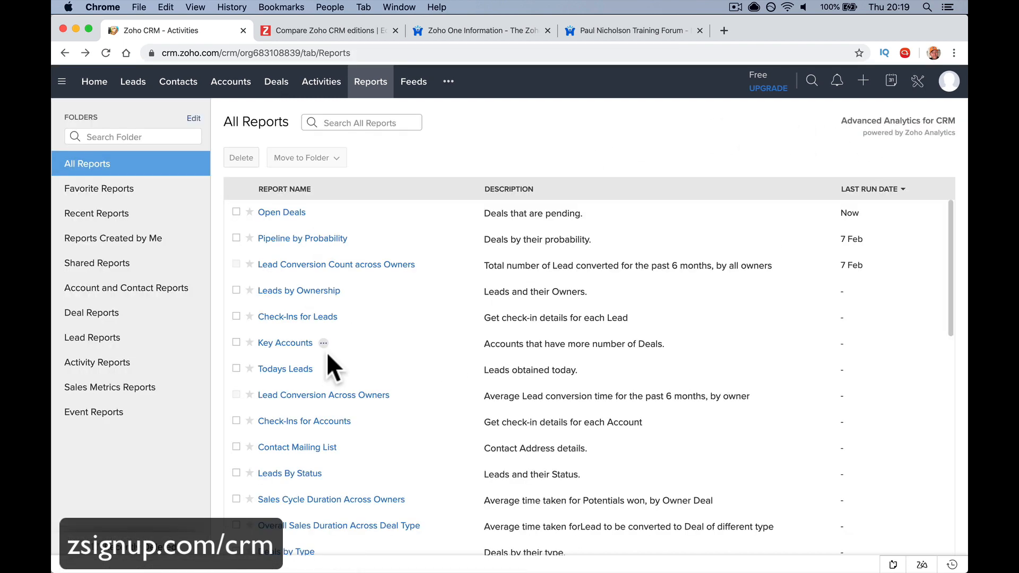
{"action": "scroll", "coordinate": [329, 363], "scroll_direction": "down", "scroll_amount": 1}
{"action": "left_click", "coordinate": [297, 346]}
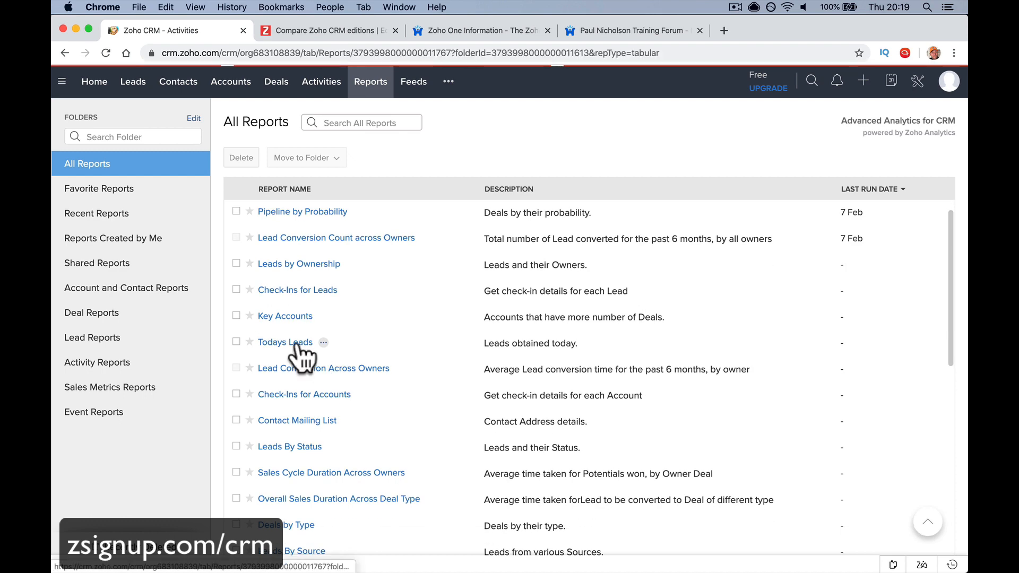
{"action": "scroll", "coordinate": [297, 344], "scroll_direction": "left", "scroll_amount": 5}
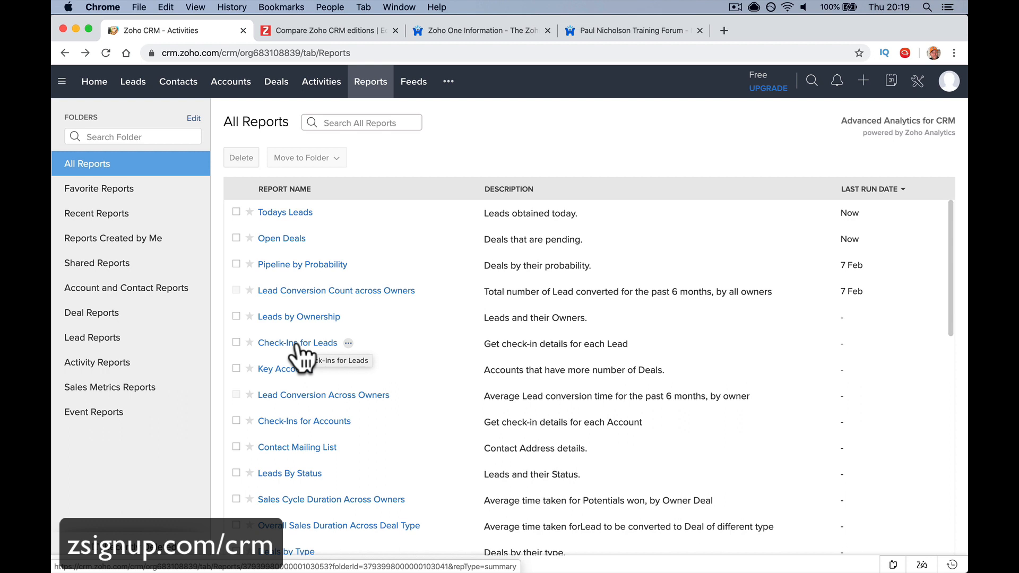
On the Feeds page, post a status asking whether anyone knows the person you're meeting
{"action": "left_click", "coordinate": [418, 89]}
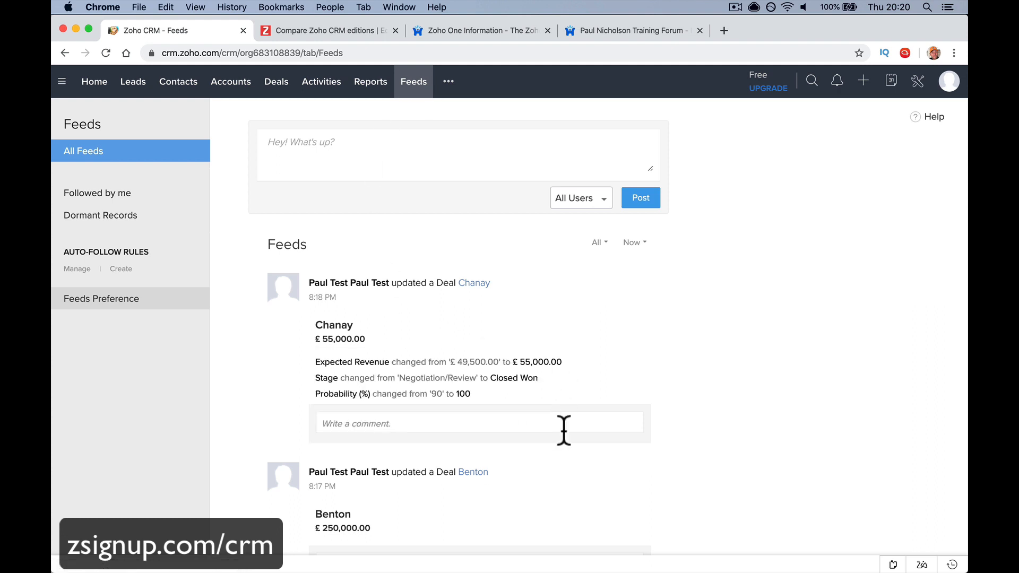
{"action": "left_click", "coordinate": [451, 147]}
{"action": "type", "text": "I'm to seee"}
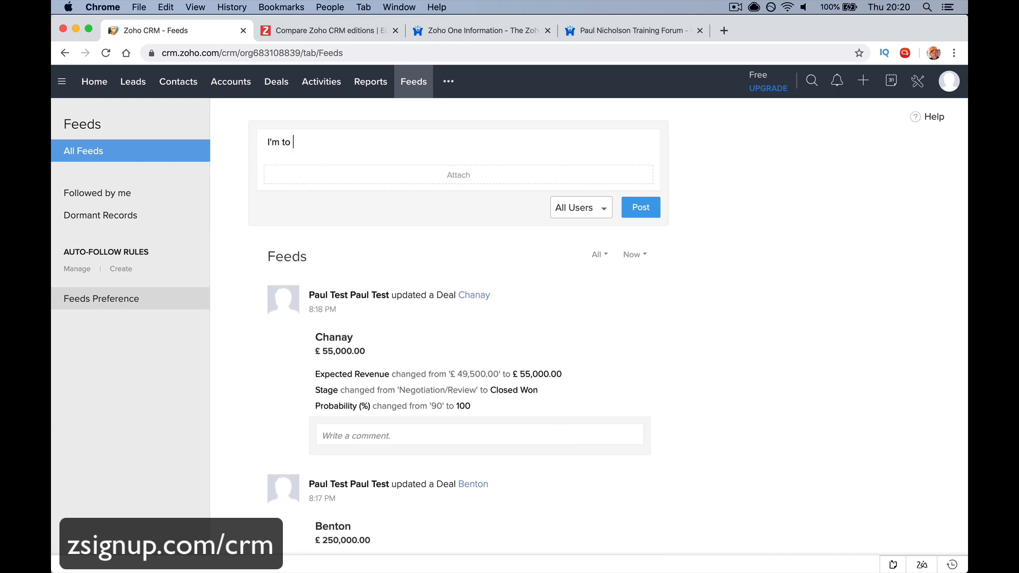
{"action": "key", "text": "BackSpace"}
{"action": "key", "text": "BackSpace"}
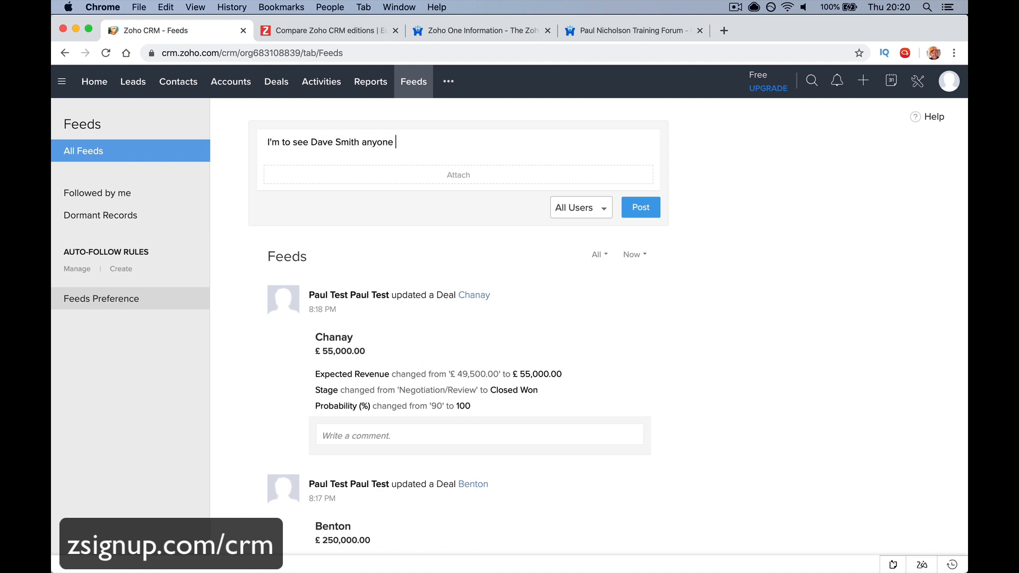
{"action": "type", "text": "know him?"}
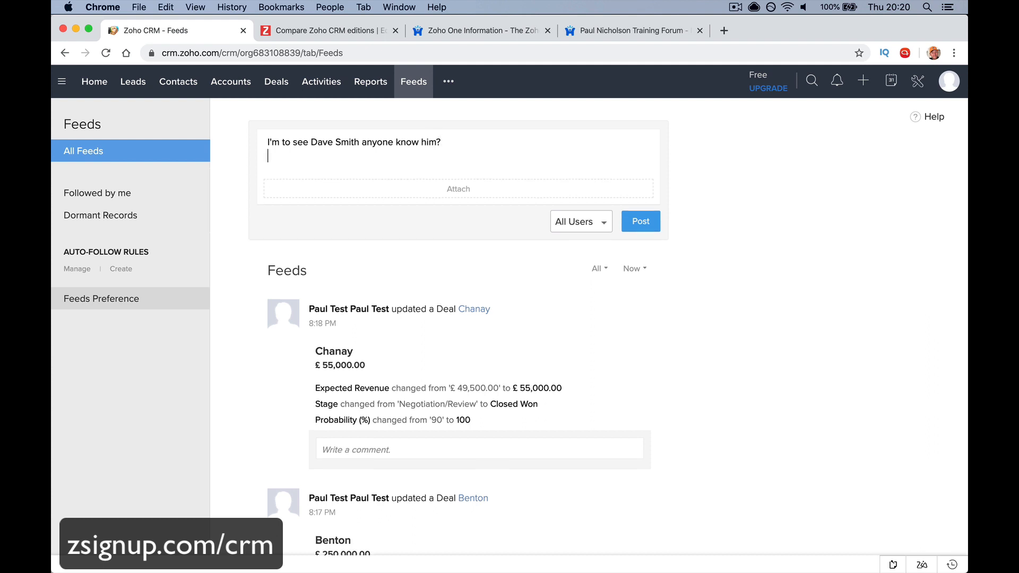
{"action": "left_click", "coordinate": [644, 207]}
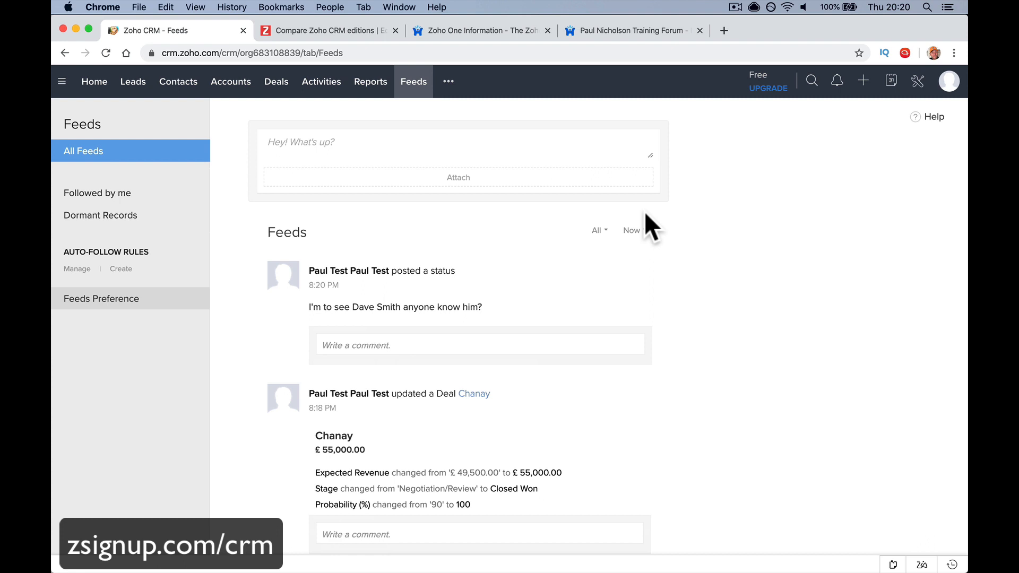
Comment under the status: 'Yeah my wife knows him. Squash club. Nice I'll come see you.'
{"action": "left_click", "coordinate": [534, 346]}
{"action": "type", "text": "Y"}
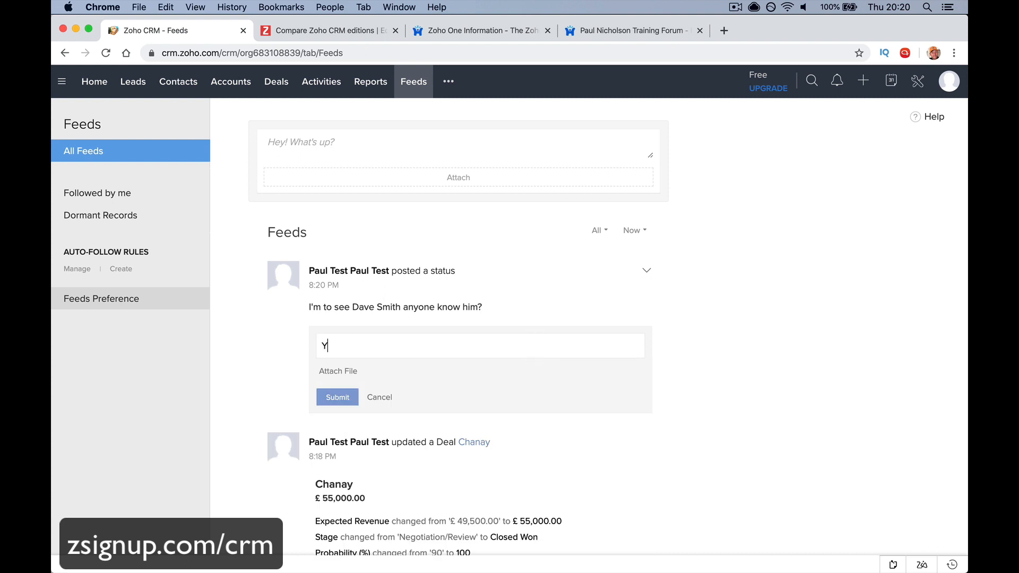
{"action": "type", "text": "eah my wife know"}
{"action": "type", "text": "s, "}
{"action": "type", "text": "him."}
{"action": "type", "text": " Squa"}
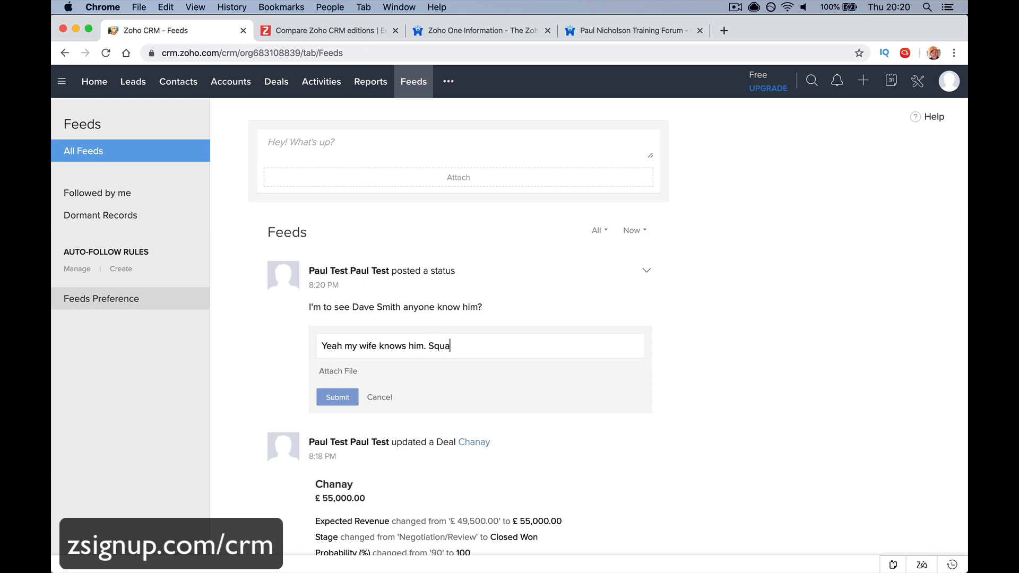
{"action": "type", "text": "sh club. Nice I'll come see yoiu."}
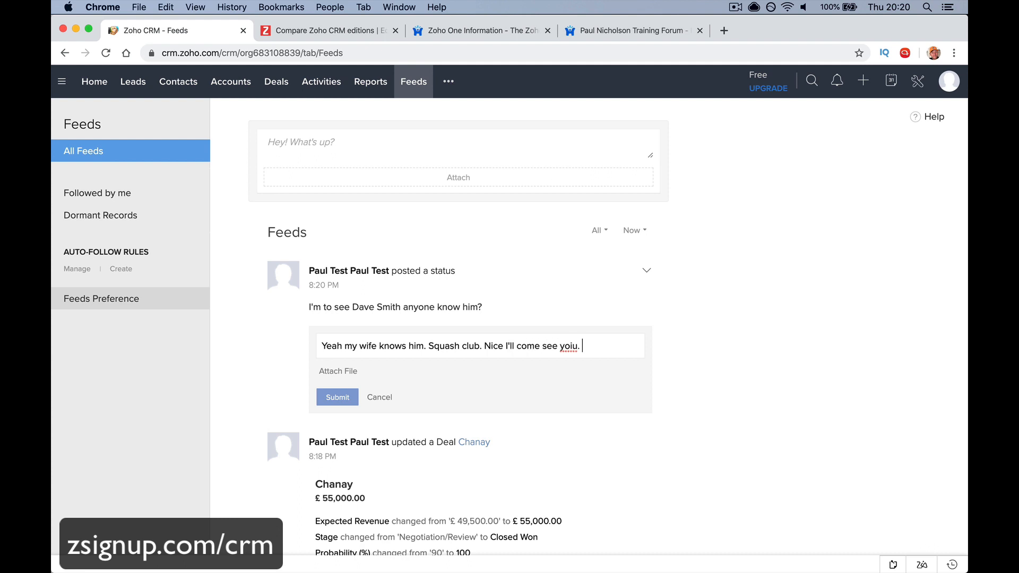
{"action": "key", "text": "BackSpace"}
{"action": "key", "text": "BackSpace"}
{"action": "type", "text": "u."}
{"action": "left_click", "coordinate": [345, 397]}
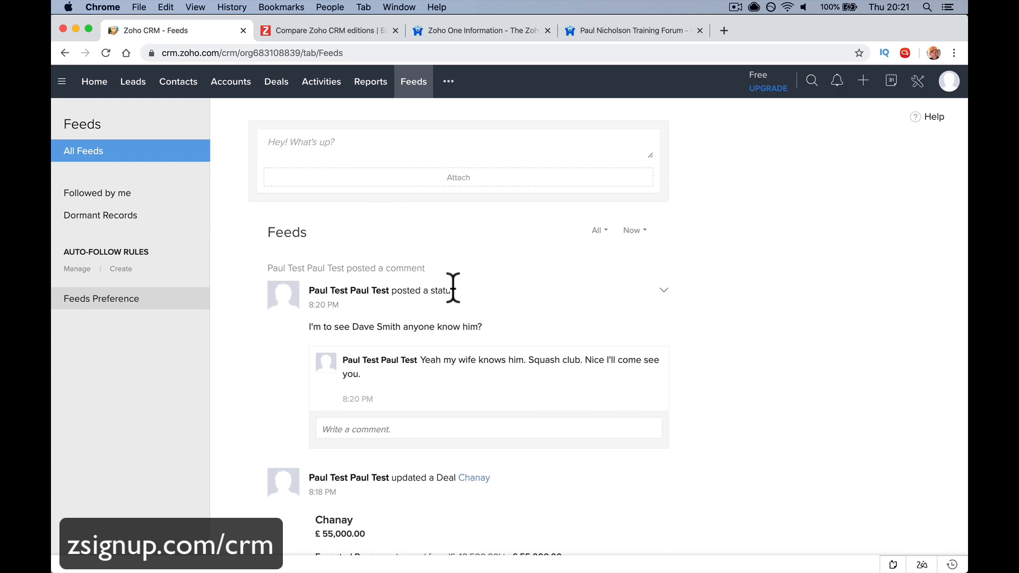
{"action": "scroll", "coordinate": [452, 287], "scroll_direction": "down", "scroll_amount": 6}
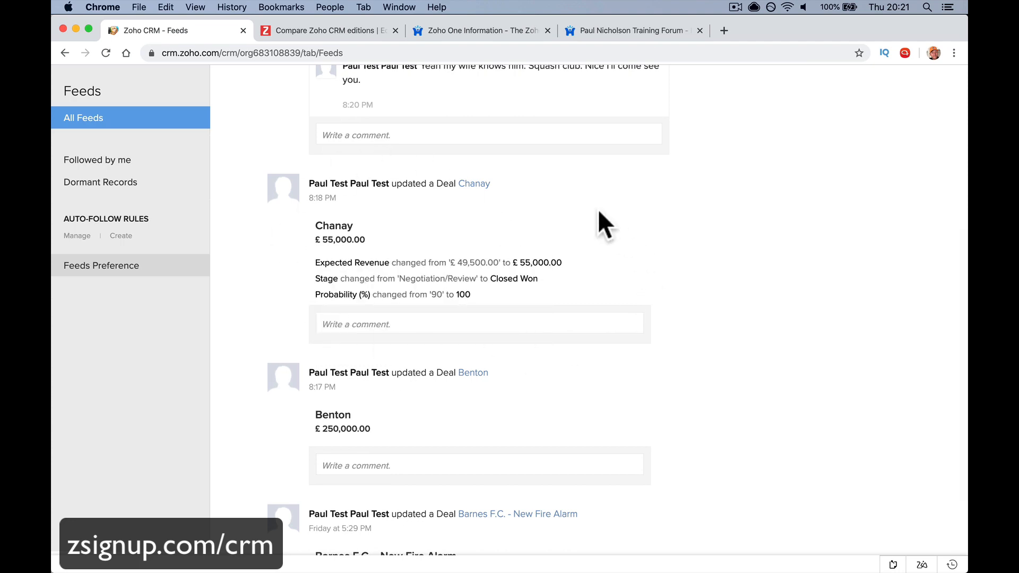
{"action": "scroll", "coordinate": [446, 296], "scroll_direction": "down", "scroll_amount": 3}
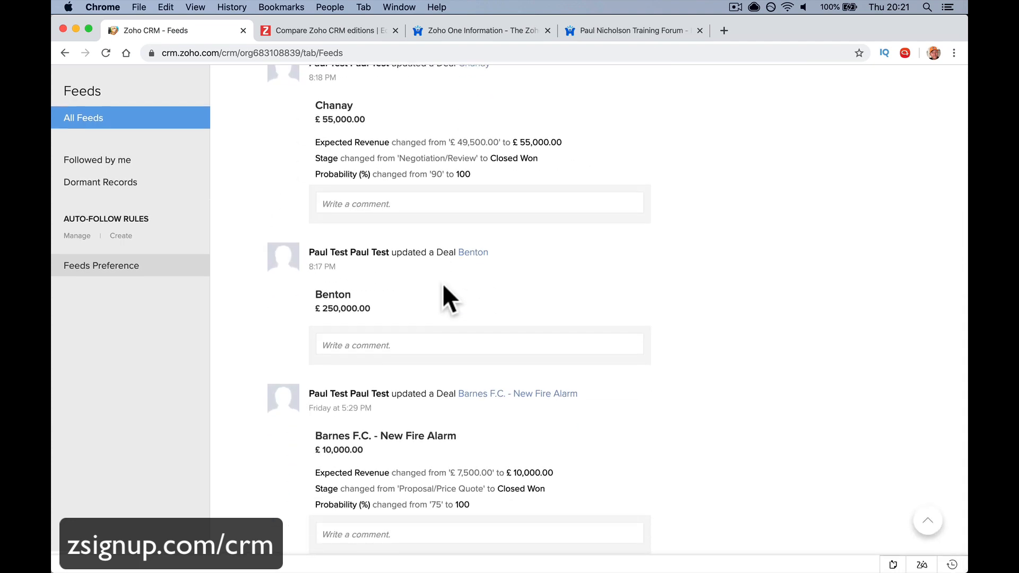
{"action": "scroll", "coordinate": [443, 287], "scroll_direction": "up", "scroll_amount": 8}
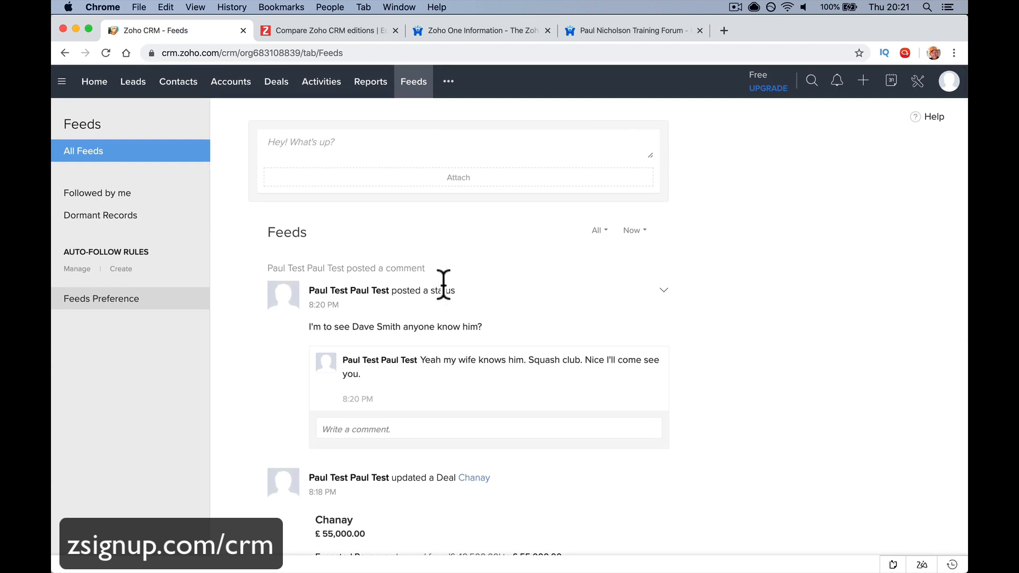
Open the Campaigns module from the more-modules menu to show Plan Campaigns
{"action": "left_click", "coordinate": [448, 82]}
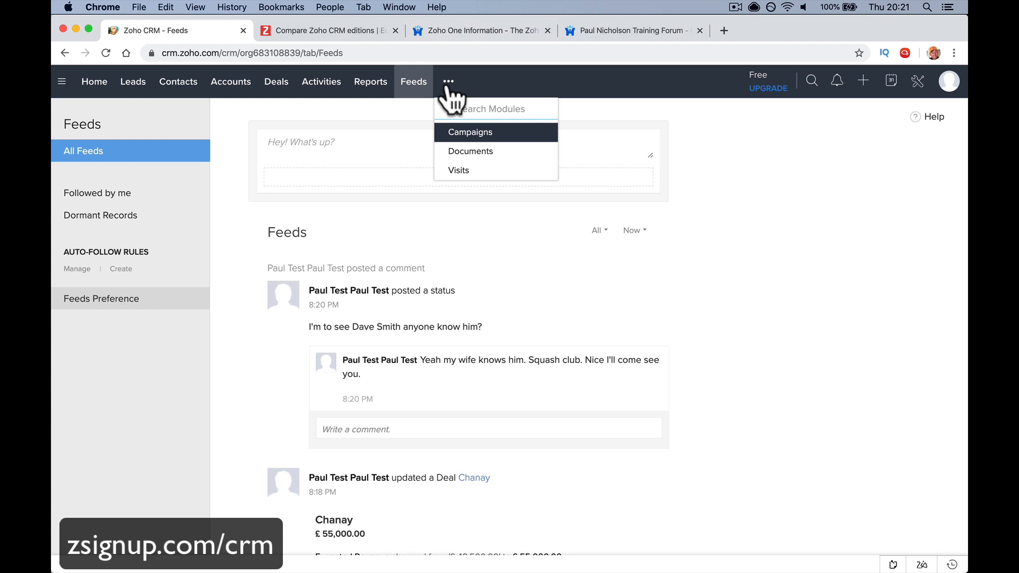
{"action": "left_click", "coordinate": [464, 136]}
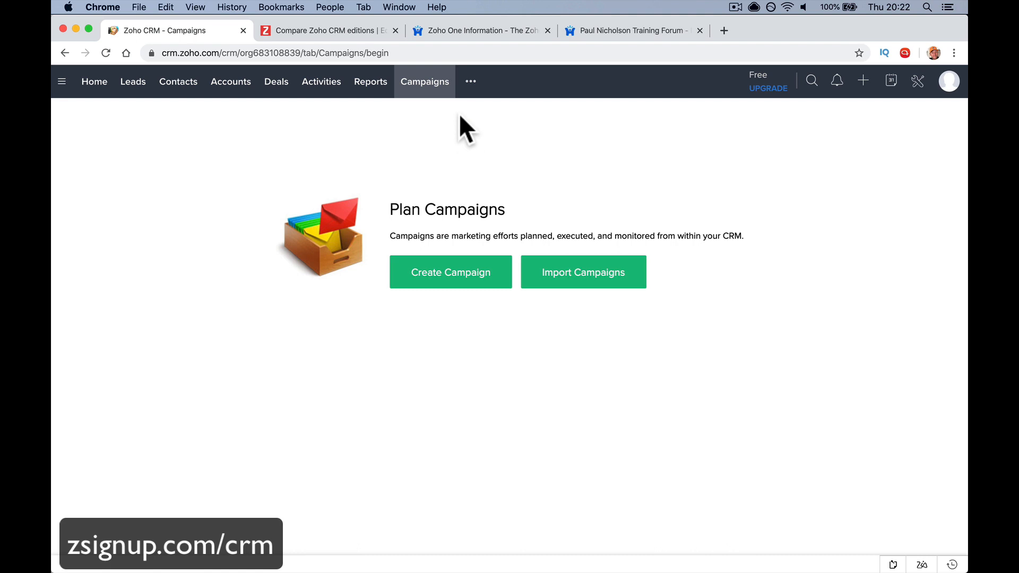
{"action": "left_click", "coordinate": [470, 81]}
Open the Documents module, then the Visits module, from the more-modules menu
{"action": "left_click", "coordinate": [480, 148]}
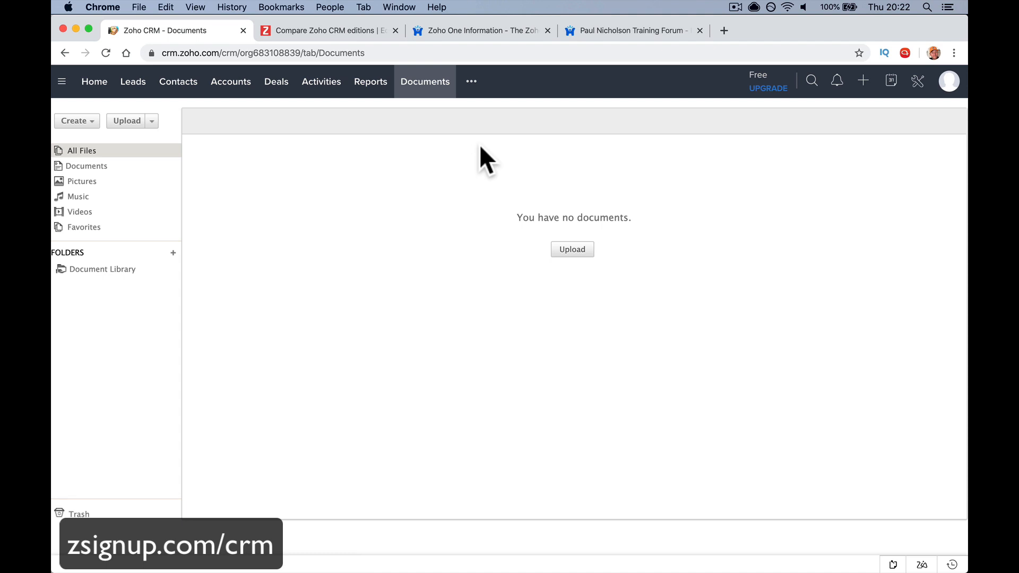
{"action": "left_click", "coordinate": [477, 84]}
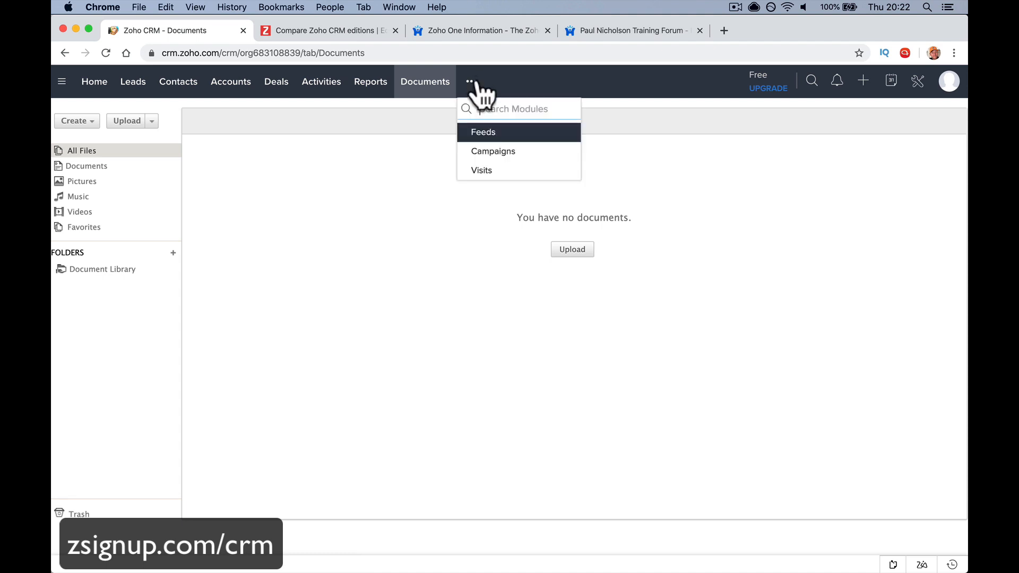
{"action": "left_click", "coordinate": [490, 170]}
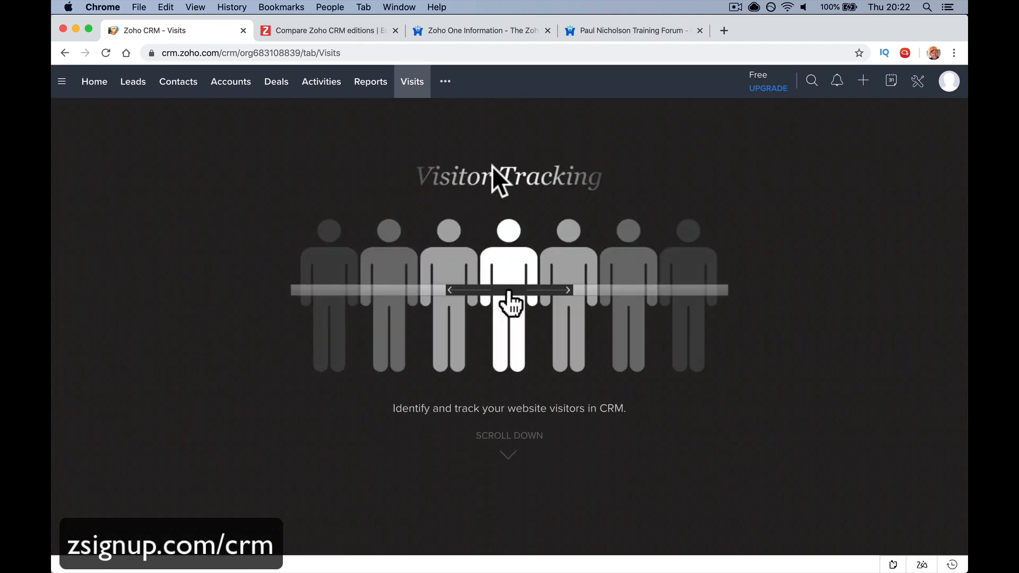
Page through the Visits slides: Customer Context, Audio Calls, Self Service Articles, Converge Deals Seamlessly
{"action": "left_click", "coordinate": [507, 460]}
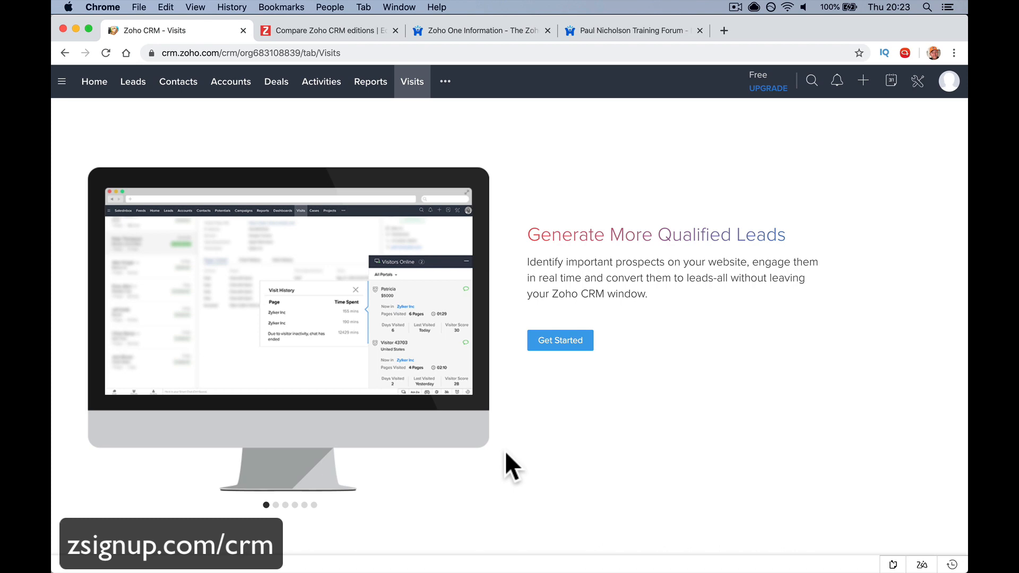
{"action": "scroll", "coordinate": [406, 324], "scroll_direction": "up", "scroll_amount": 10}
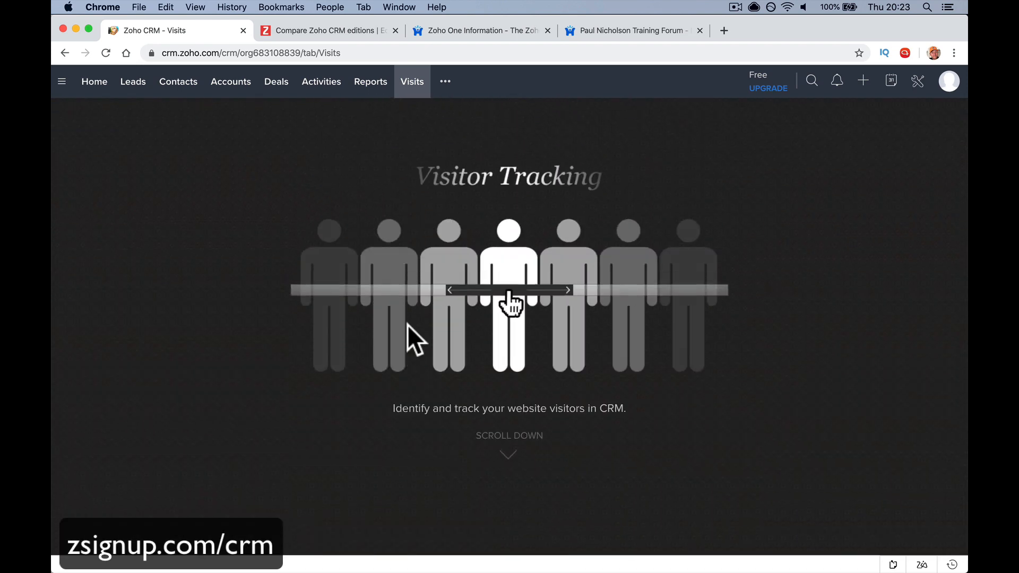
{"action": "scroll", "coordinate": [406, 340], "scroll_direction": "down", "scroll_amount": 10}
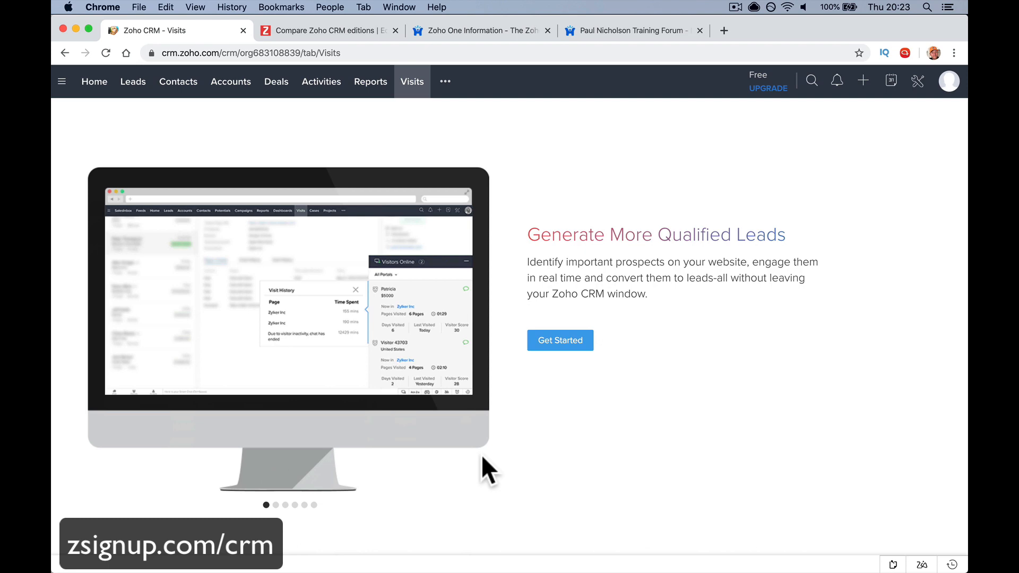
{"action": "left_click", "coordinate": [275, 506]}
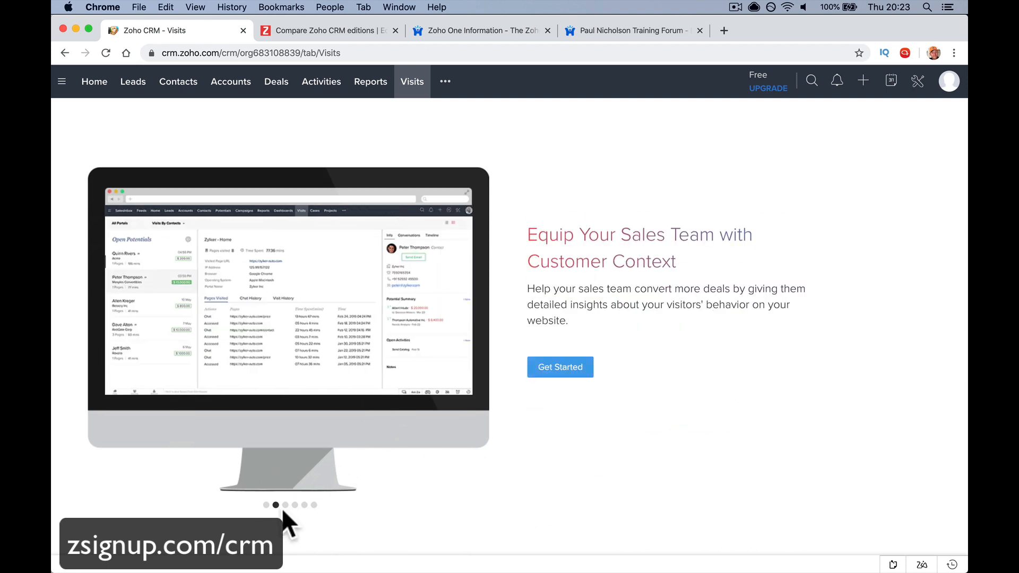
{"action": "left_click", "coordinate": [294, 505]}
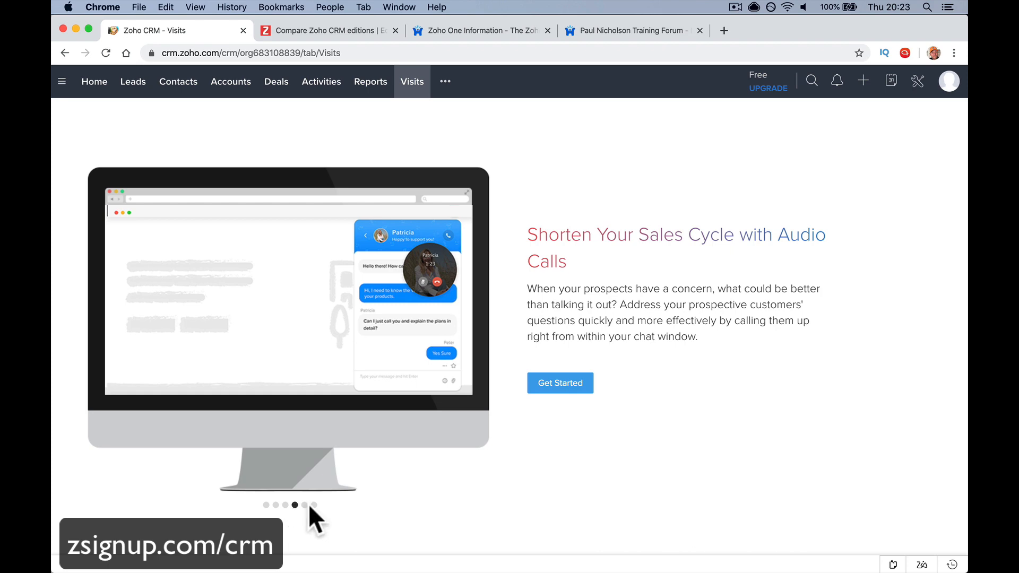
{"action": "left_click", "coordinate": [304, 506]}
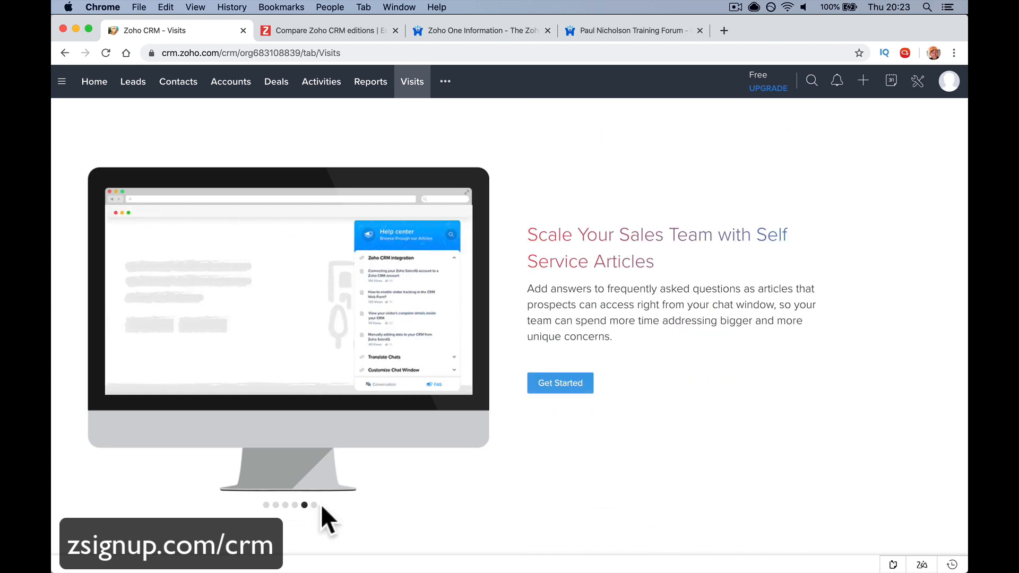
{"action": "left_click", "coordinate": [314, 505]}
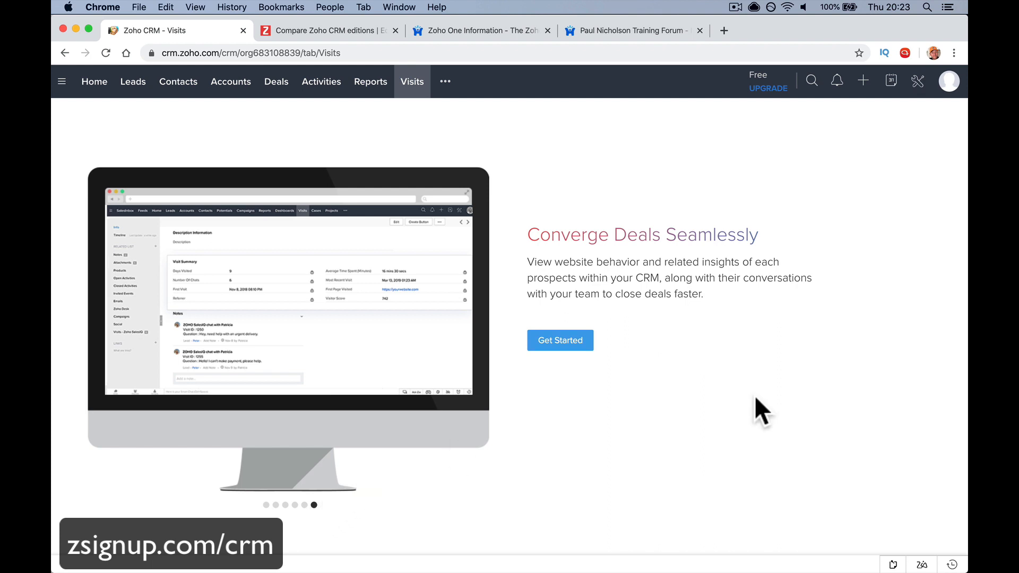
Preview search, notifications, quick-create and the February 2020 calendar, then open the Setup page
{"action": "left_click", "coordinate": [812, 81]}
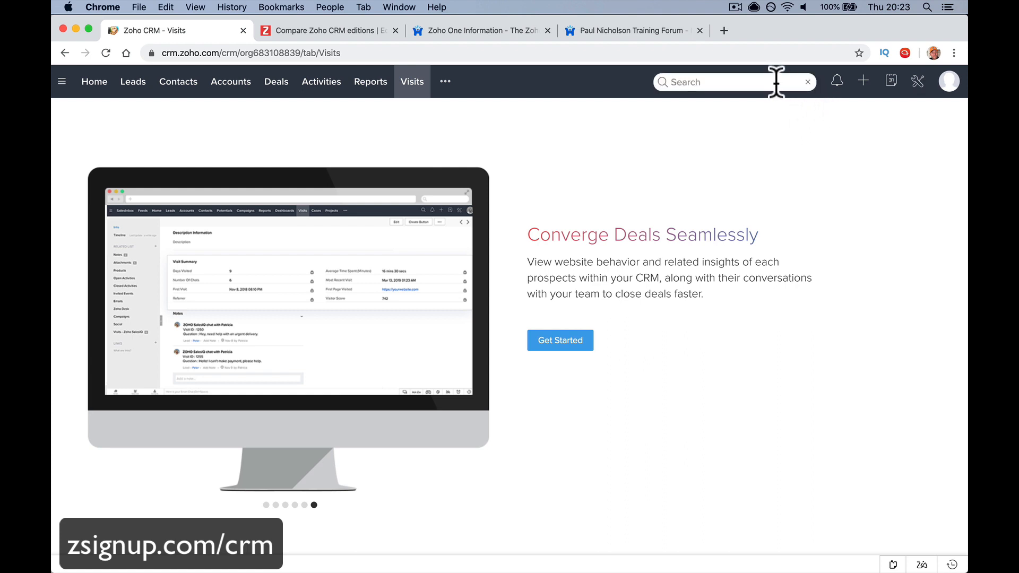
{"action": "left_click", "coordinate": [838, 83]}
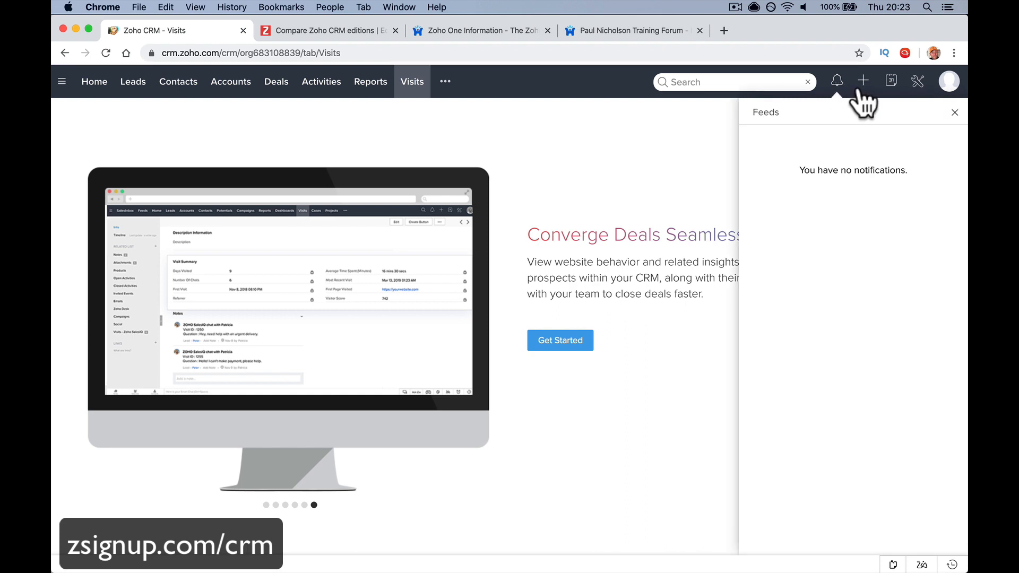
{"action": "left_click", "coordinate": [860, 89]}
{"action": "left_click", "coordinate": [861, 90]}
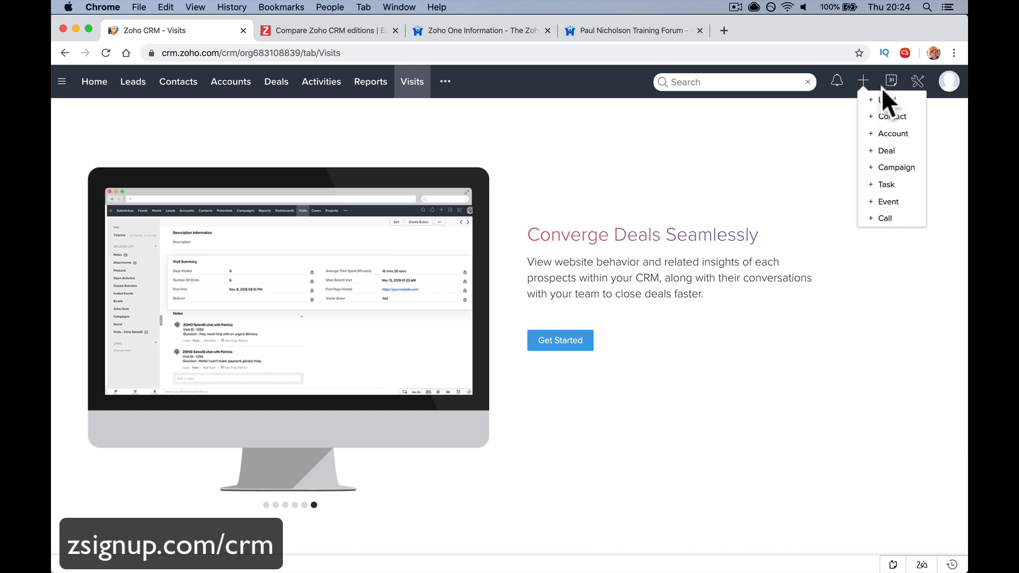
{"action": "left_click", "coordinate": [890, 85]}
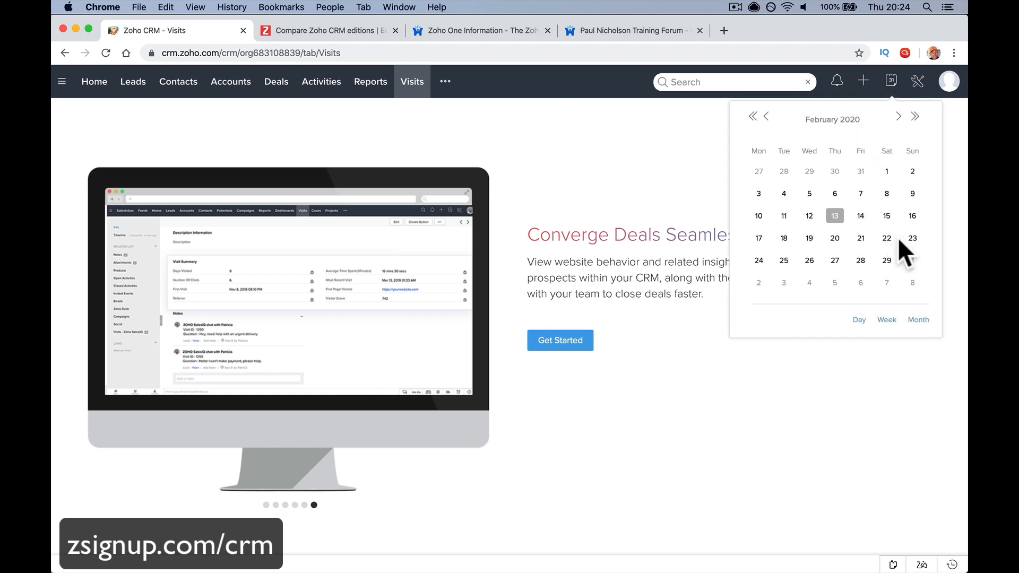
{"action": "left_click", "coordinate": [918, 82]}
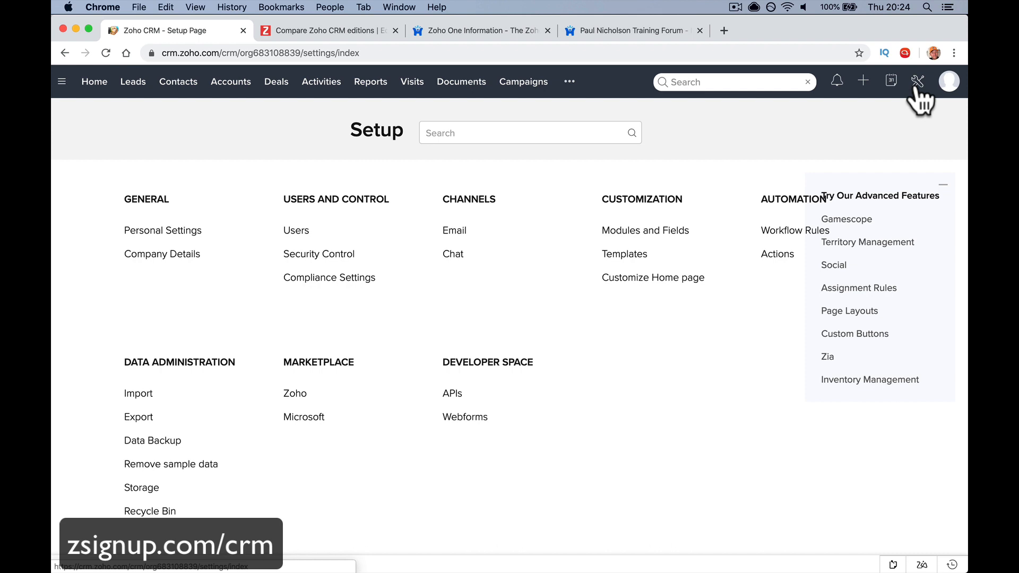
{"action": "left_click", "coordinate": [937, 82]}
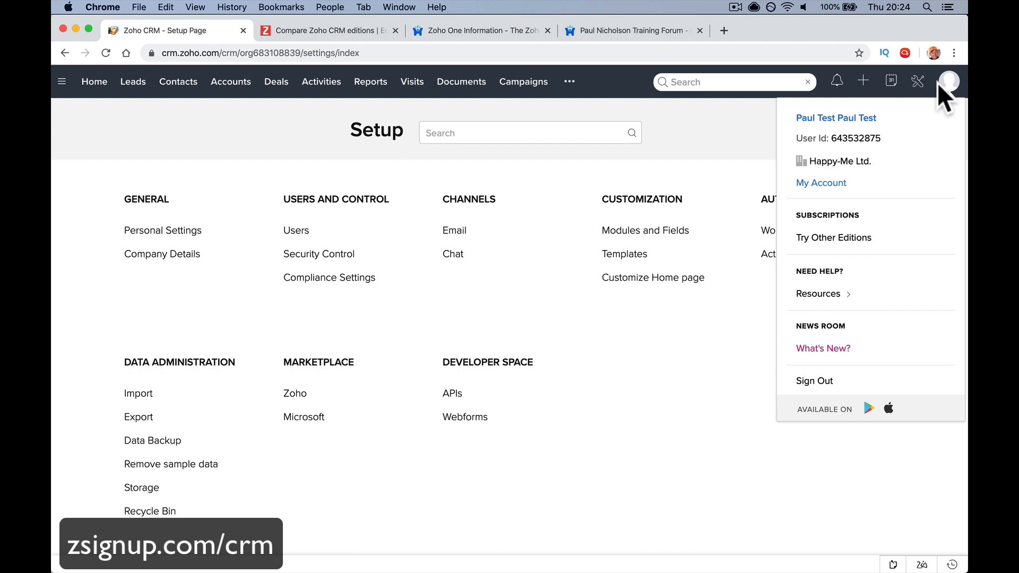
{"action": "mouse_move", "coordinate": [852, 299]}
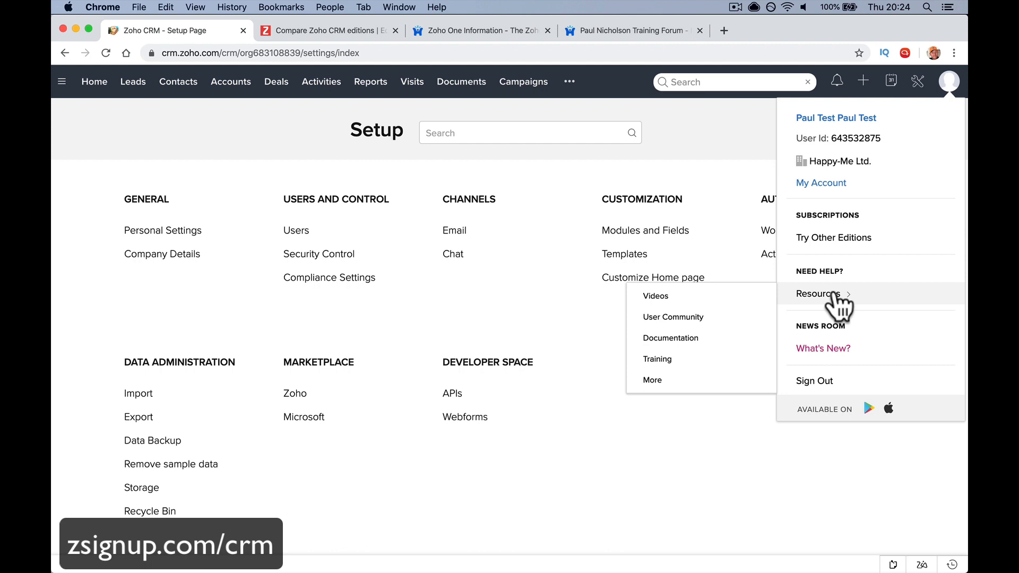
{"action": "left_click", "coordinate": [579, 486]}
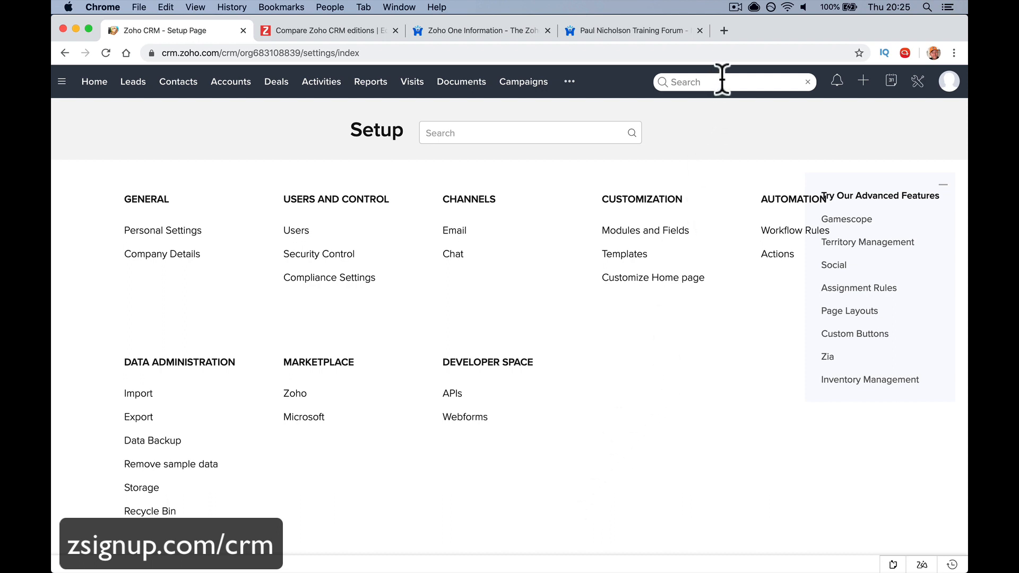
{"action": "left_click", "coordinate": [724, 30]}
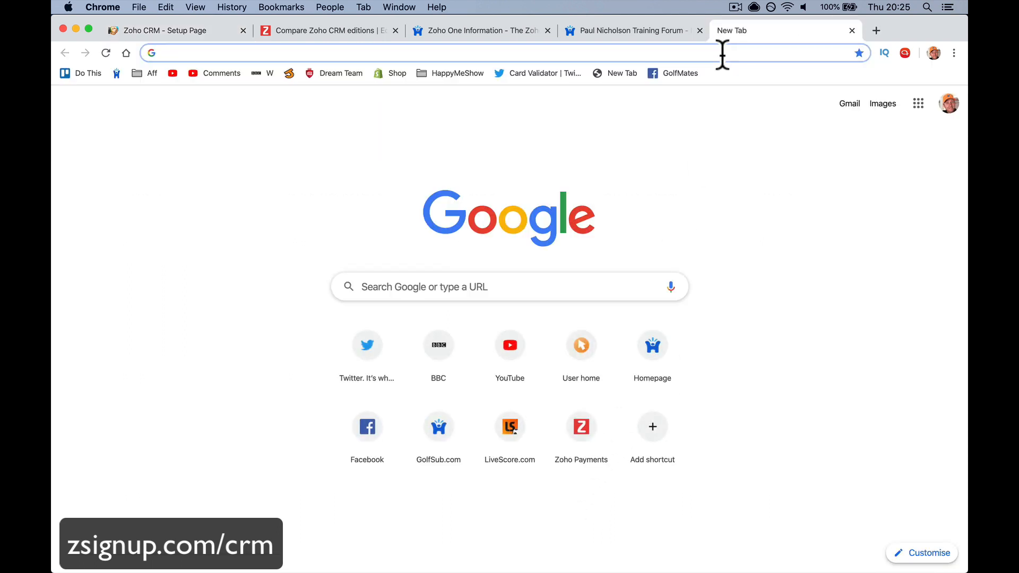
Search 'wiki' and open the English Wikipedia main page
{"action": "type", "text": "wiki"}
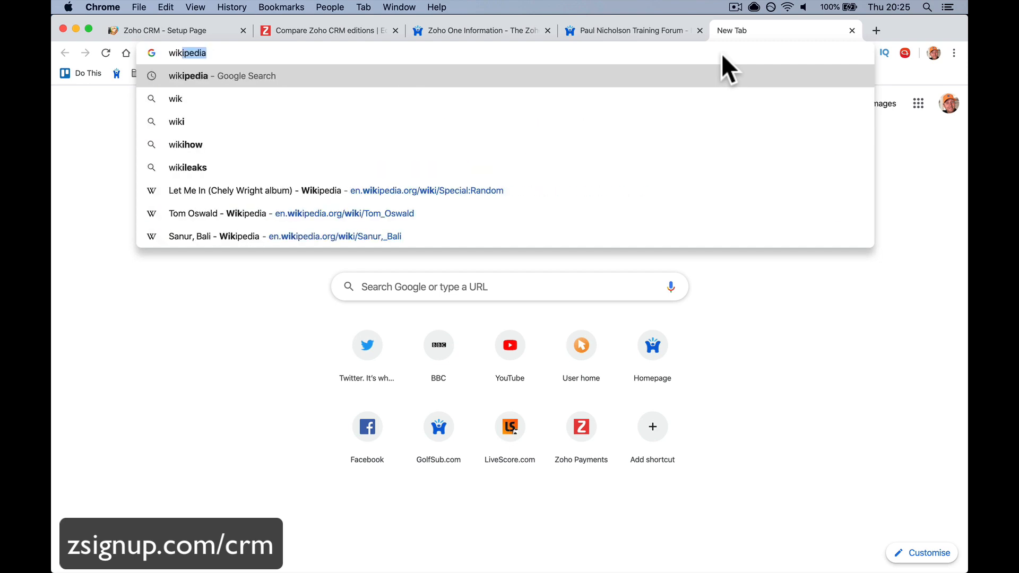
{"action": "key", "text": "Return"}
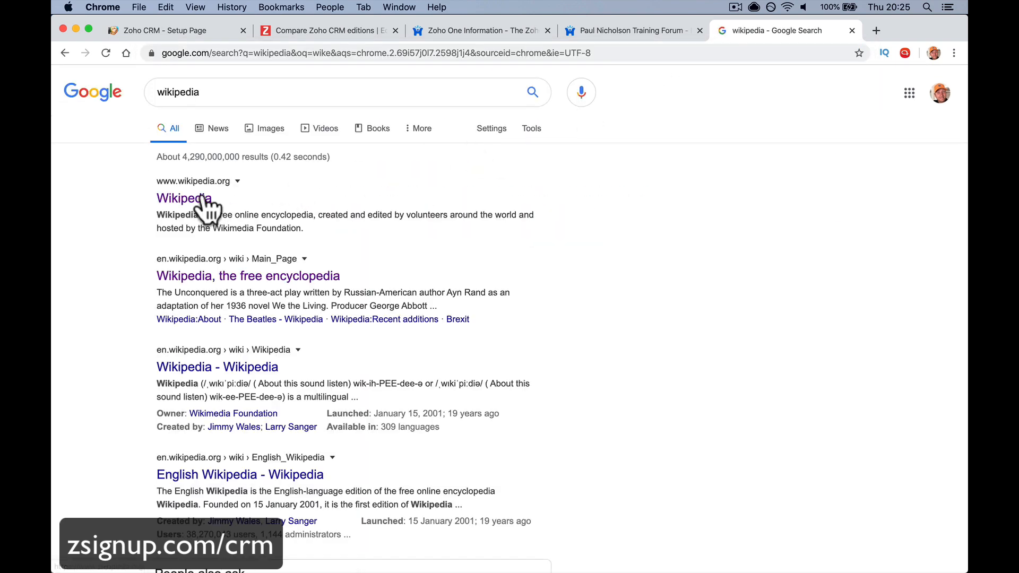
{"action": "left_click", "coordinate": [192, 196]}
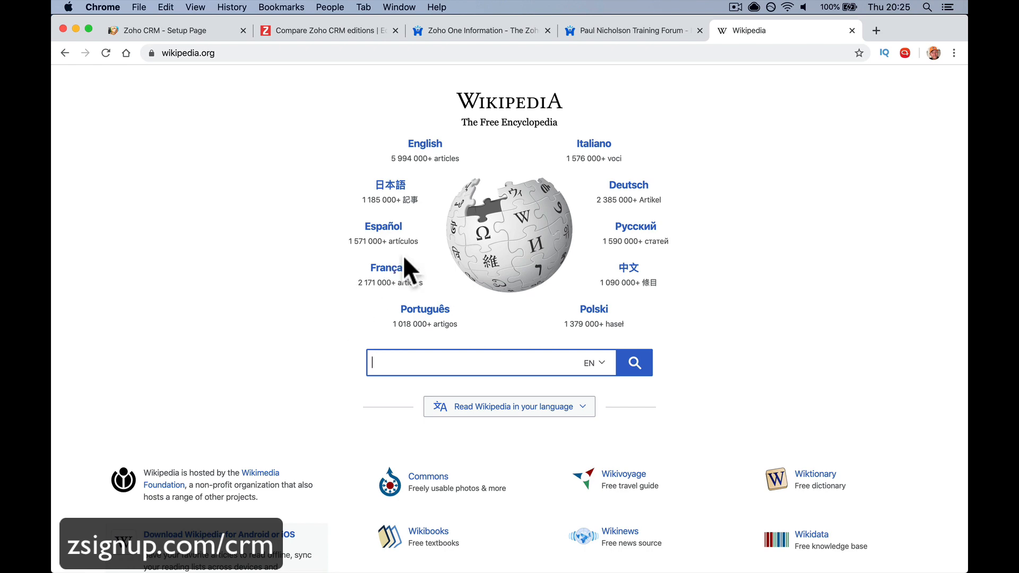
{"action": "left_click", "coordinate": [428, 148]}
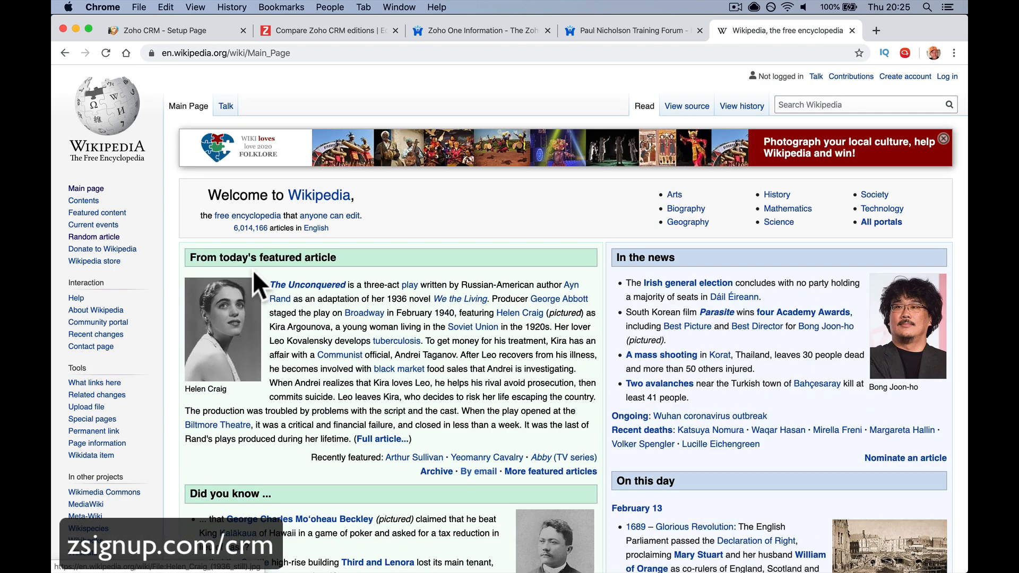
Load random Wikipedia articles four times and select the resulting article's title
{"action": "left_click", "coordinate": [110, 237]}
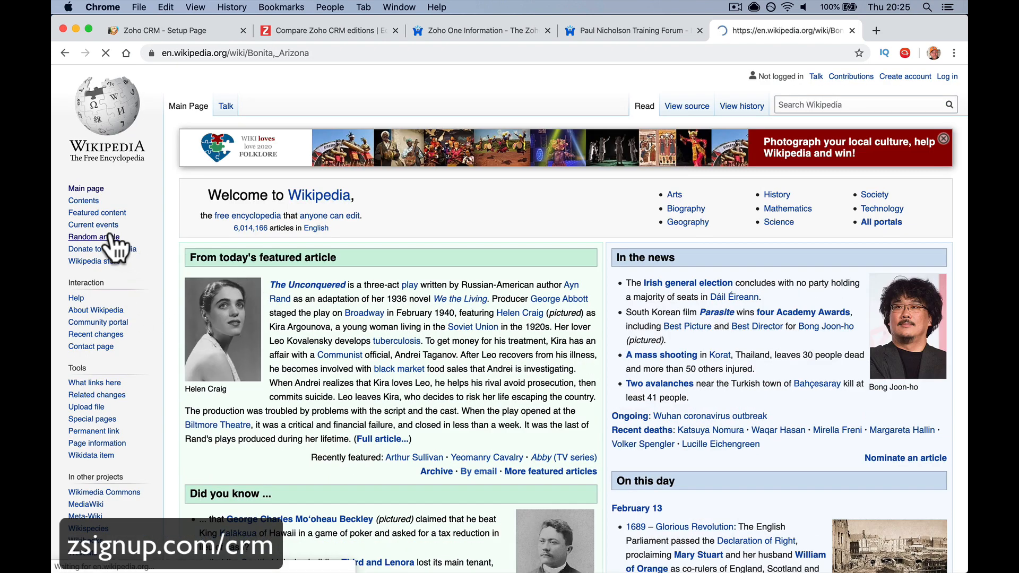
{"action": "left_click", "coordinate": [110, 237]}
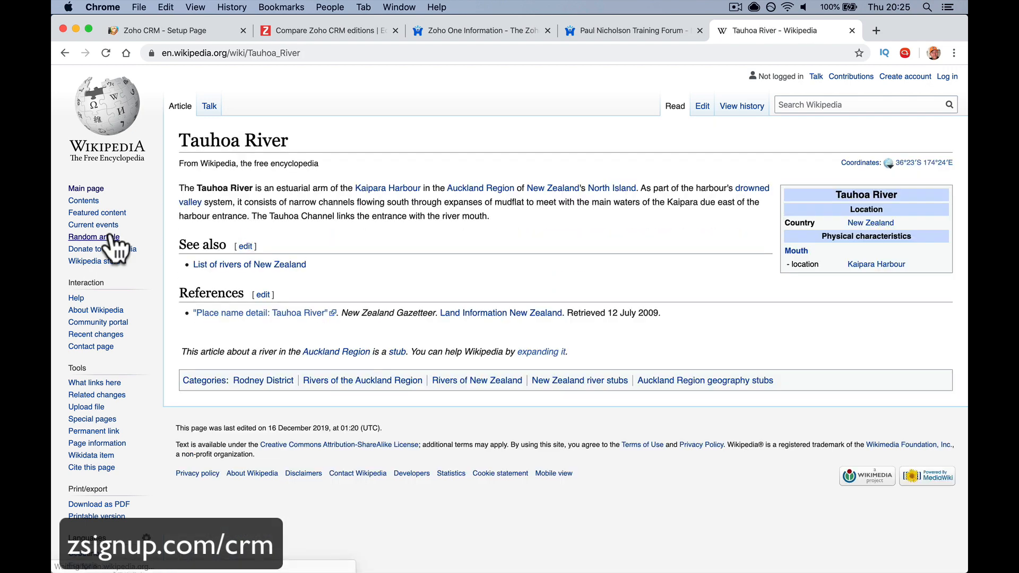
{"action": "left_click", "coordinate": [110, 236]}
{"action": "left_click", "coordinate": [110, 237]}
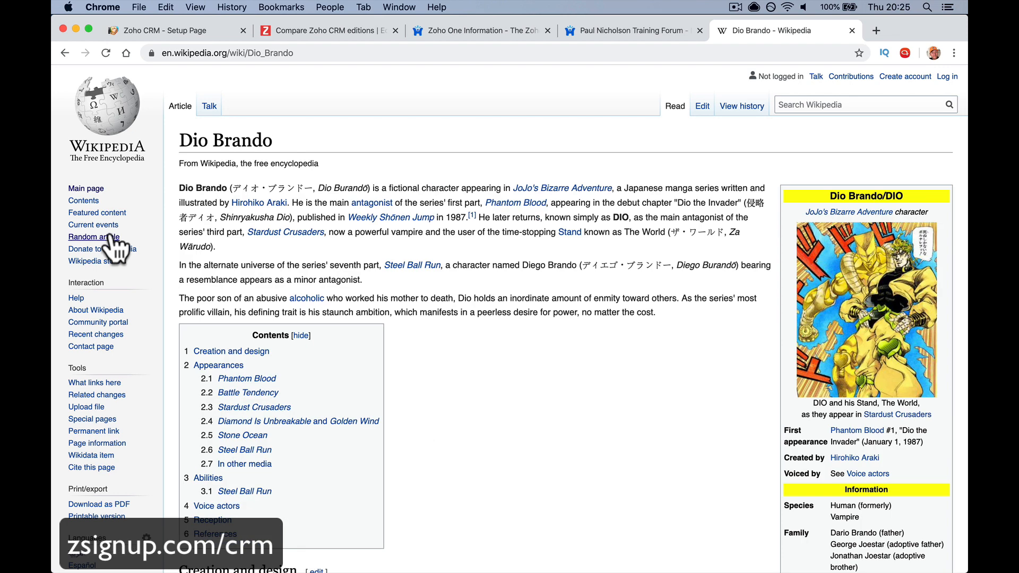
{"action": "left_click_drag", "start_coordinate": [179, 133], "coordinate": [282, 141]}
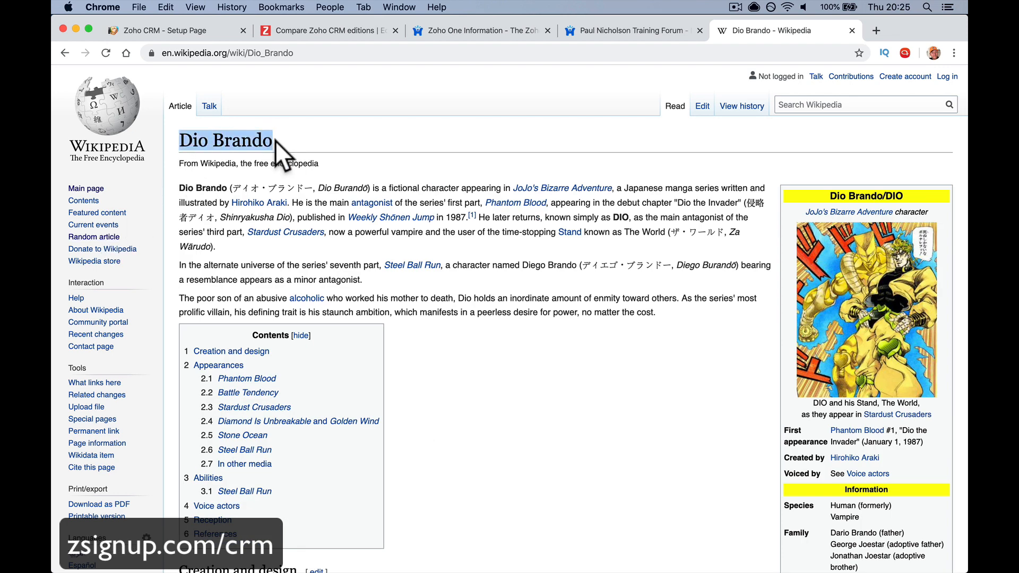
{"action": "scroll", "coordinate": [286, 140], "scroll_direction": "left", "scroll_amount": 2}
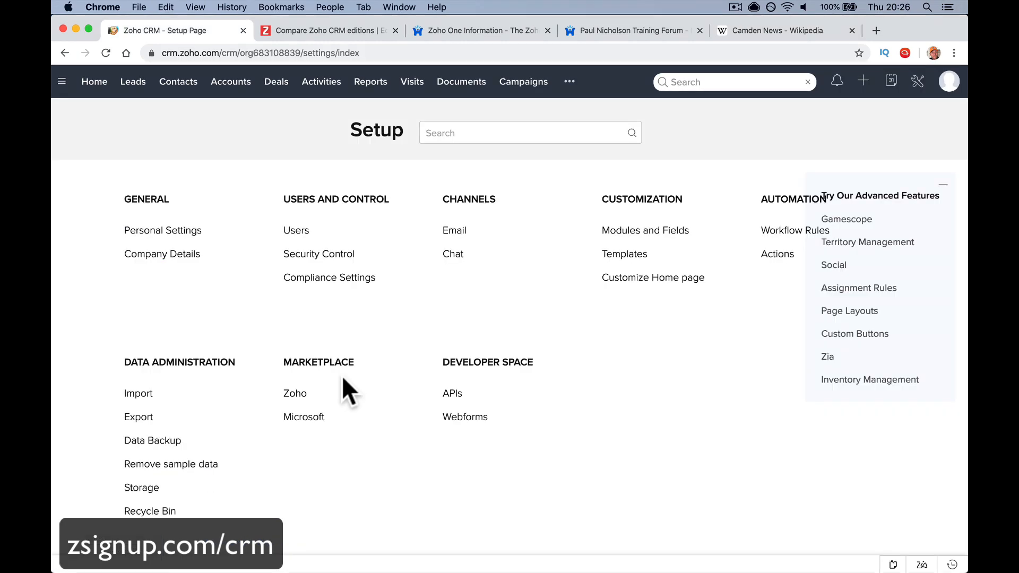
Show the All Leads list with its nine records, checking the saved views dropdown
{"action": "left_click", "coordinate": [130, 87]}
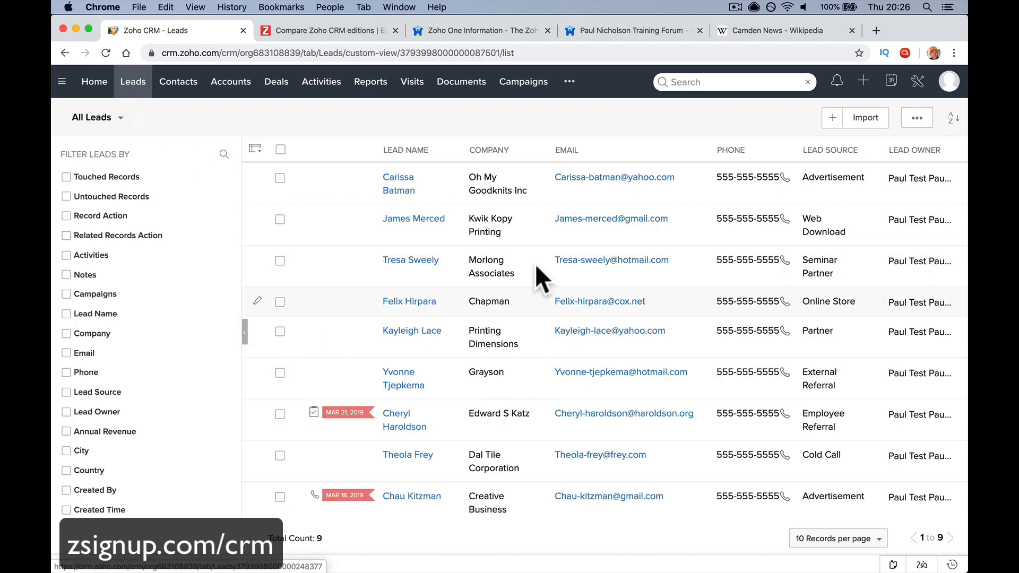
{"action": "left_click", "coordinate": [121, 118]}
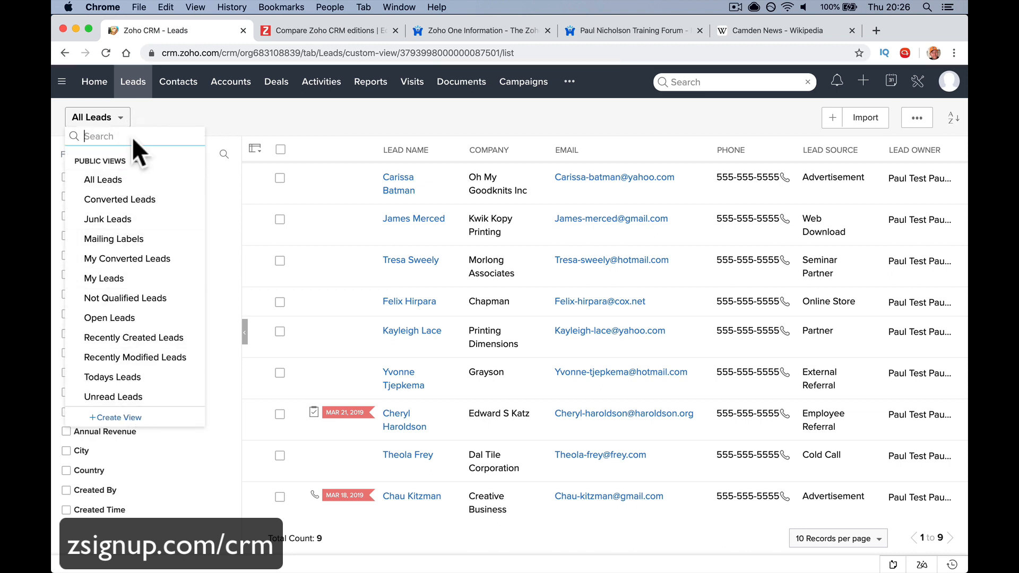
{"action": "left_click", "coordinate": [301, 129]}
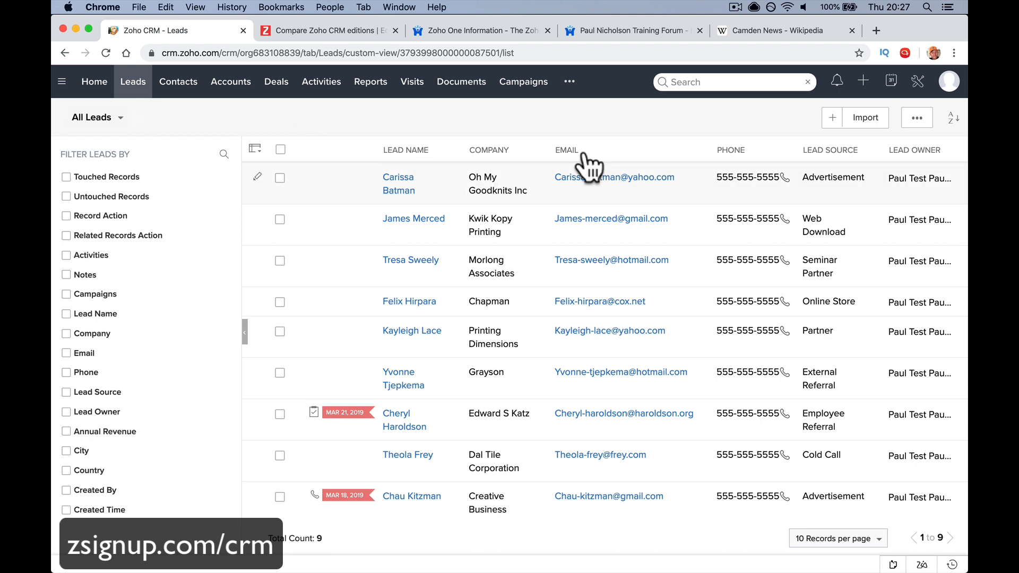
Start a new lead, glance at the Wikipedia, forum and editions tabs, then return
{"action": "left_click", "coordinate": [832, 118]}
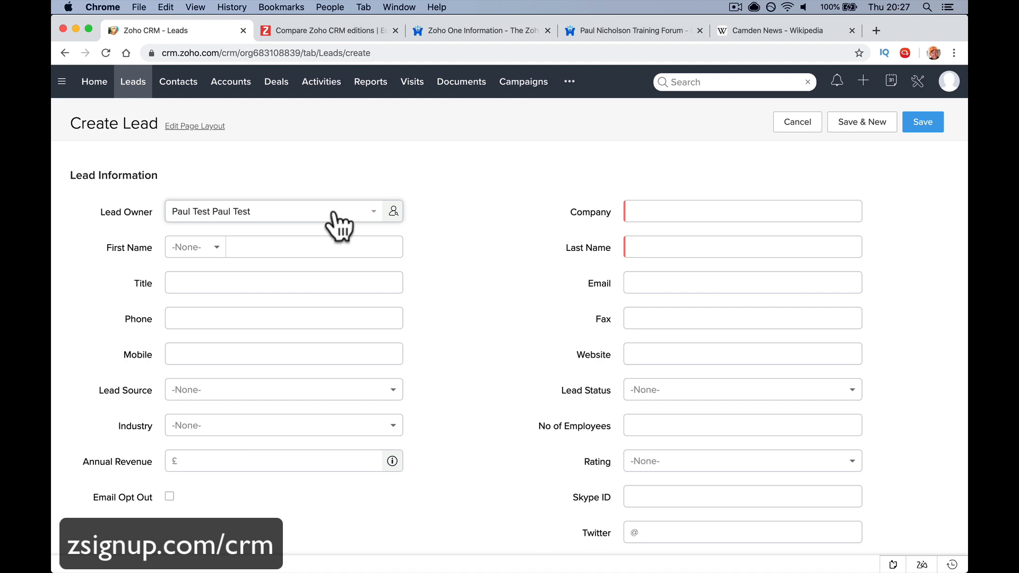
{"action": "left_click", "coordinate": [817, 31]}
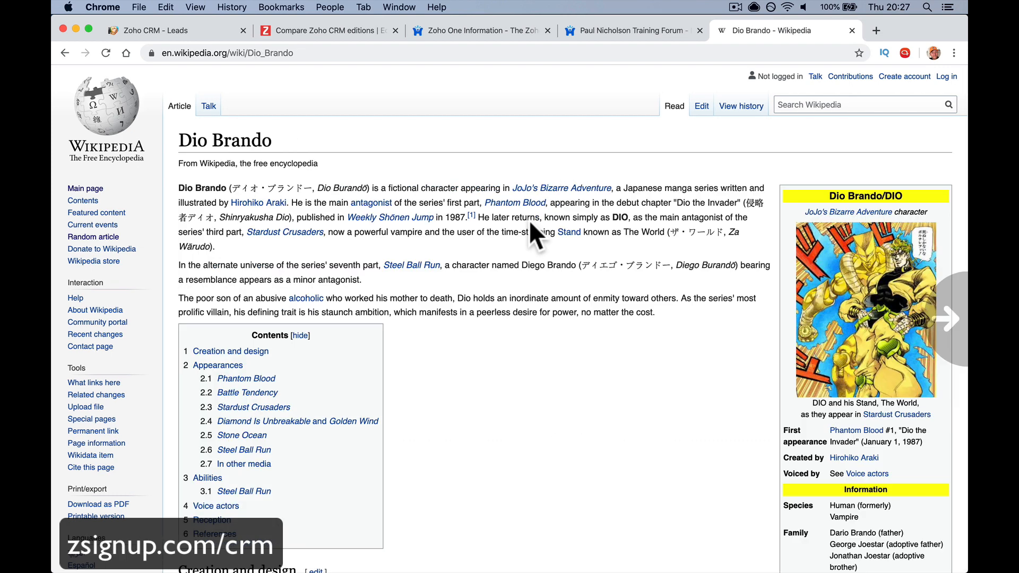
{"action": "scroll", "coordinate": [530, 221], "scroll_direction": "right", "scroll_amount": 5}
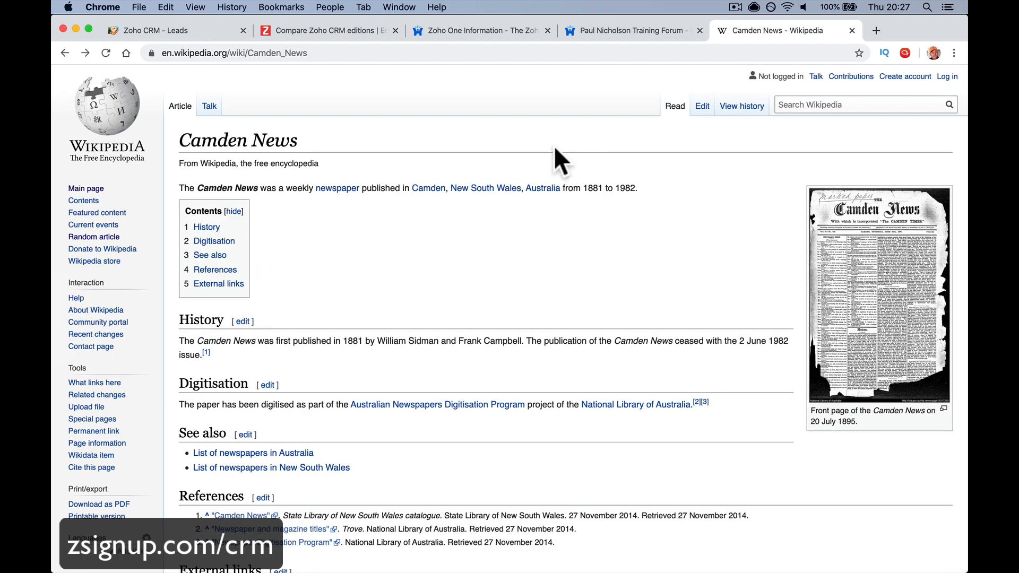
{"action": "left_click", "coordinate": [635, 30]}
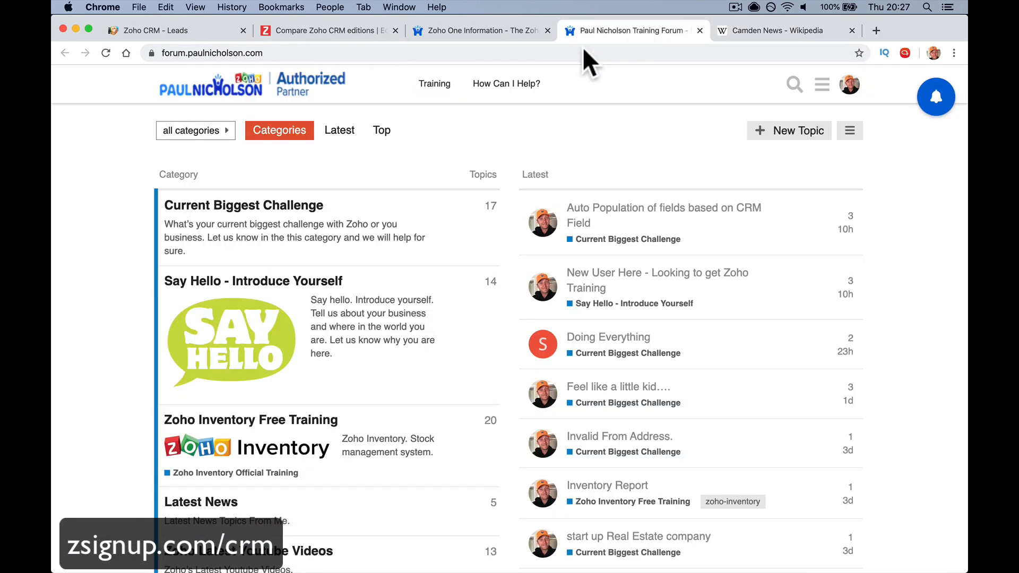
{"action": "left_click", "coordinate": [364, 32]}
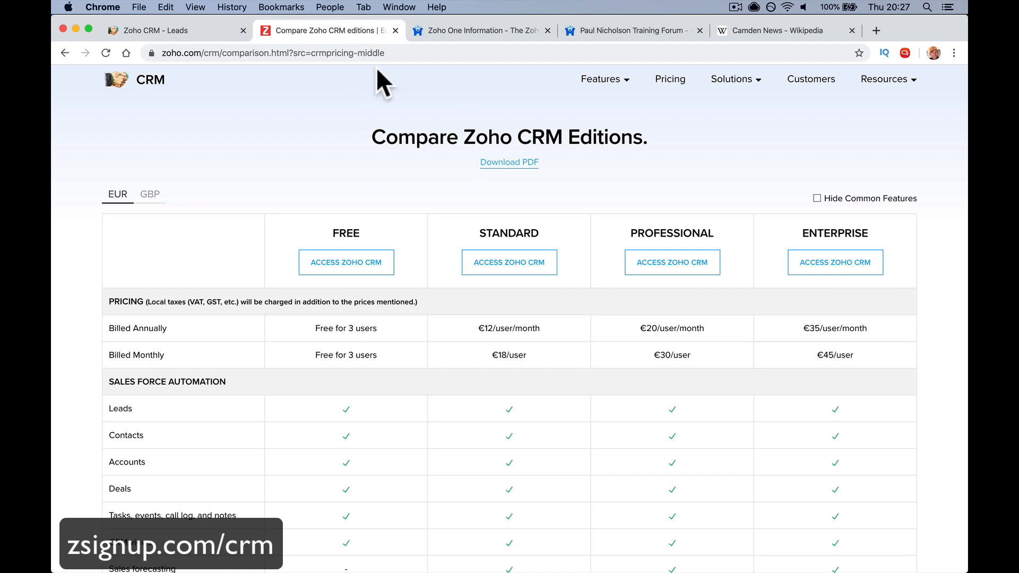
{"action": "left_click", "coordinate": [204, 33]}
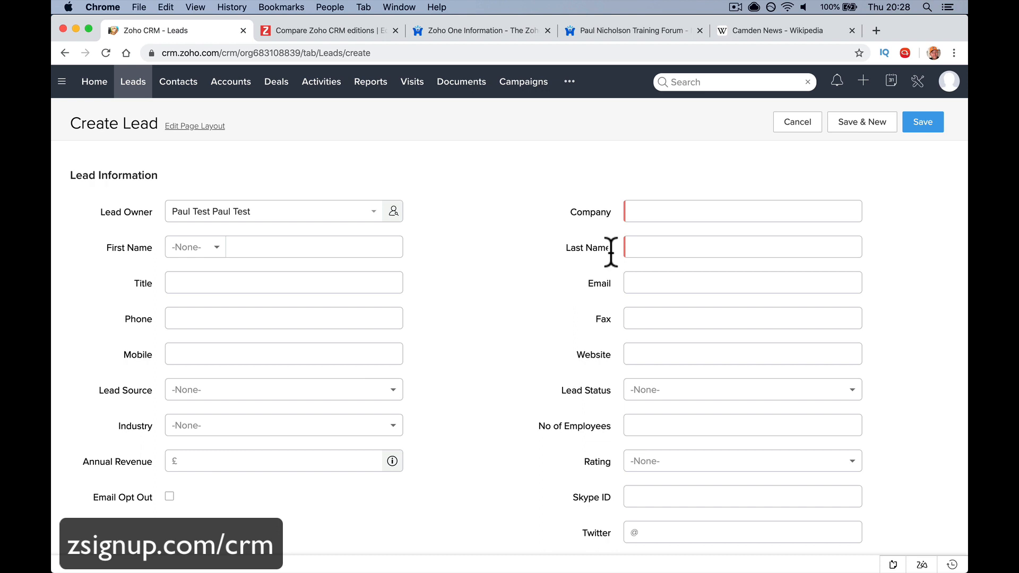
Enter company Camden News and the lead's first and last name
{"action": "left_click", "coordinate": [668, 211]}
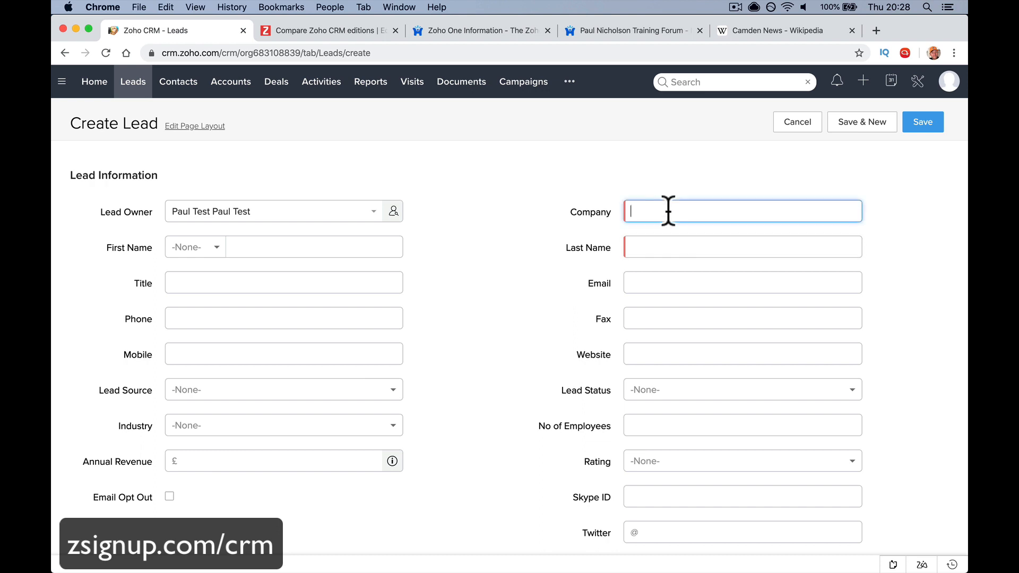
{"action": "type", "text": "Camden "}
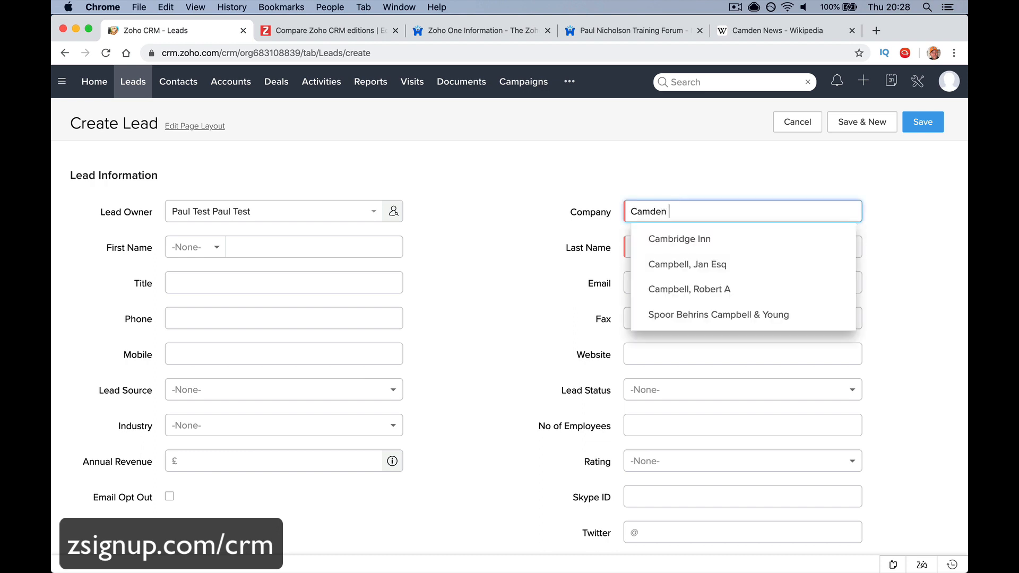
{"action": "type", "text": "News"}
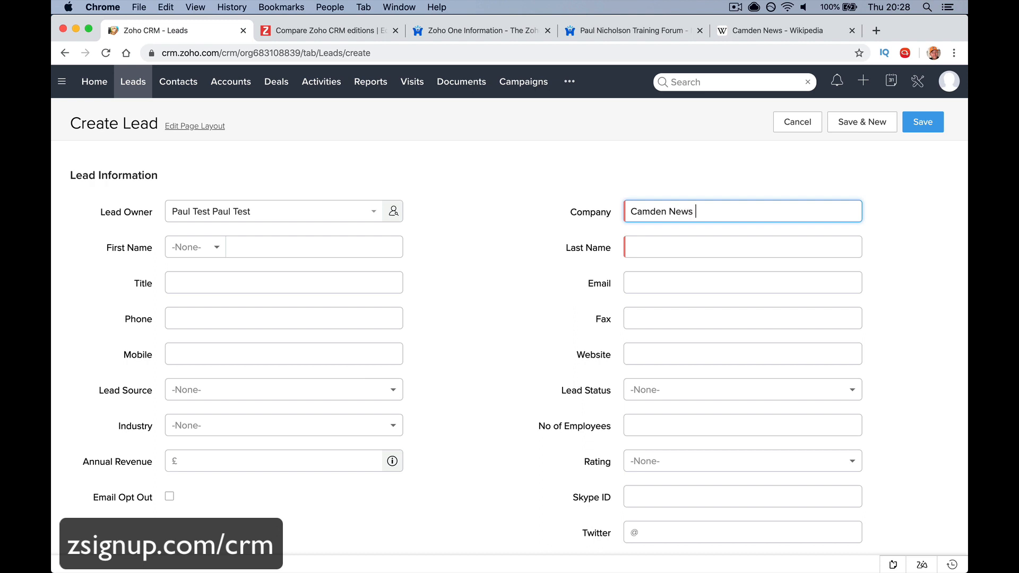
{"action": "key", "text": "Tab"}
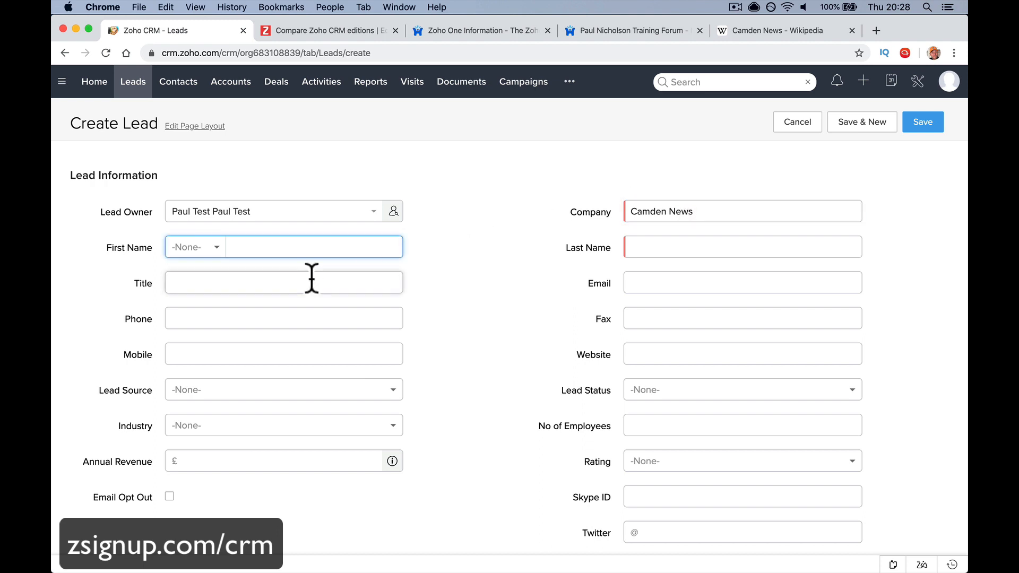
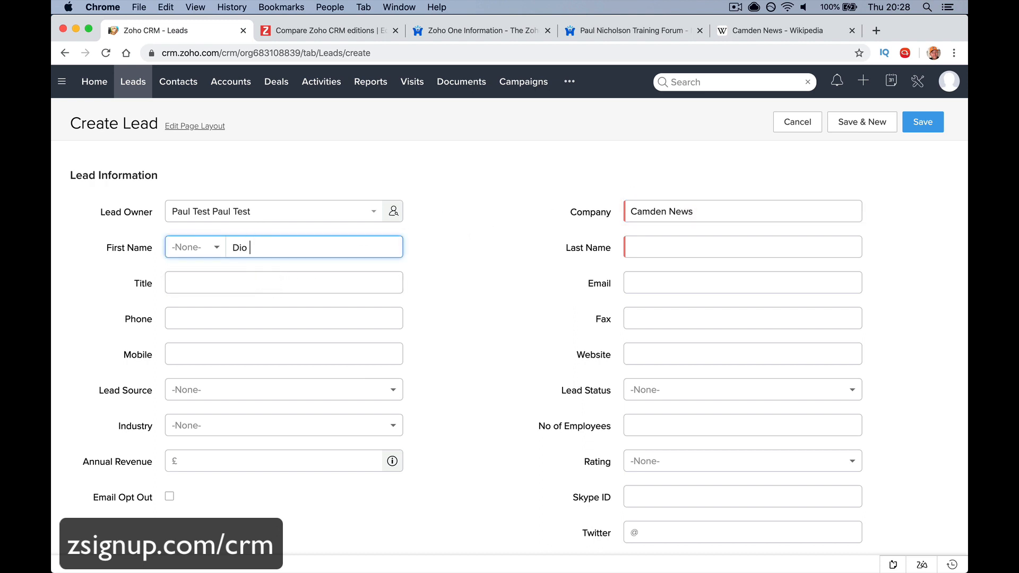
{"action": "key", "text": "Tab"}
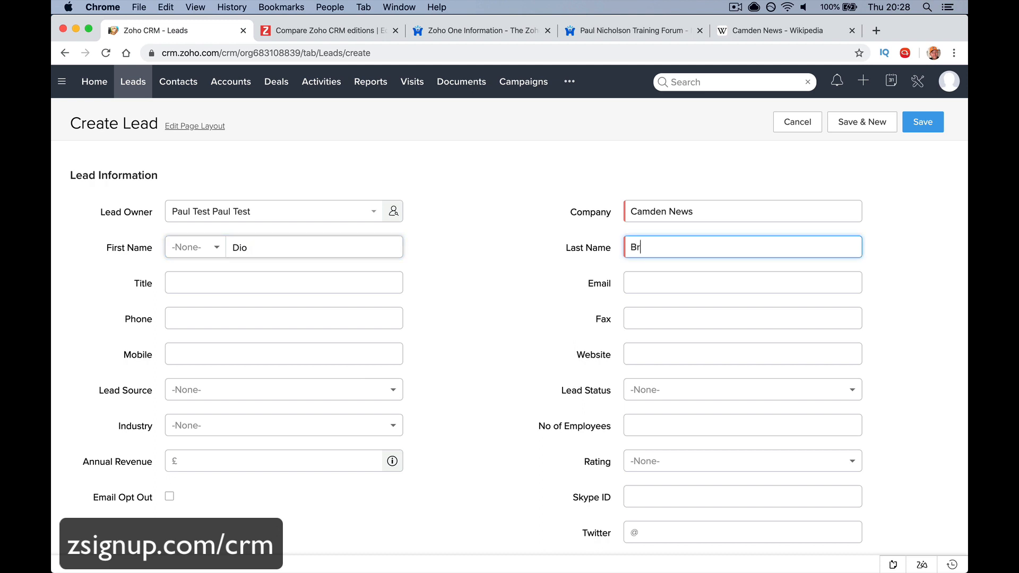
Correct the first name's initial letter and set the salutation to Mr
{"action": "left_click", "coordinate": [235, 248]}
{"action": "key", "text": "BackSpace"}
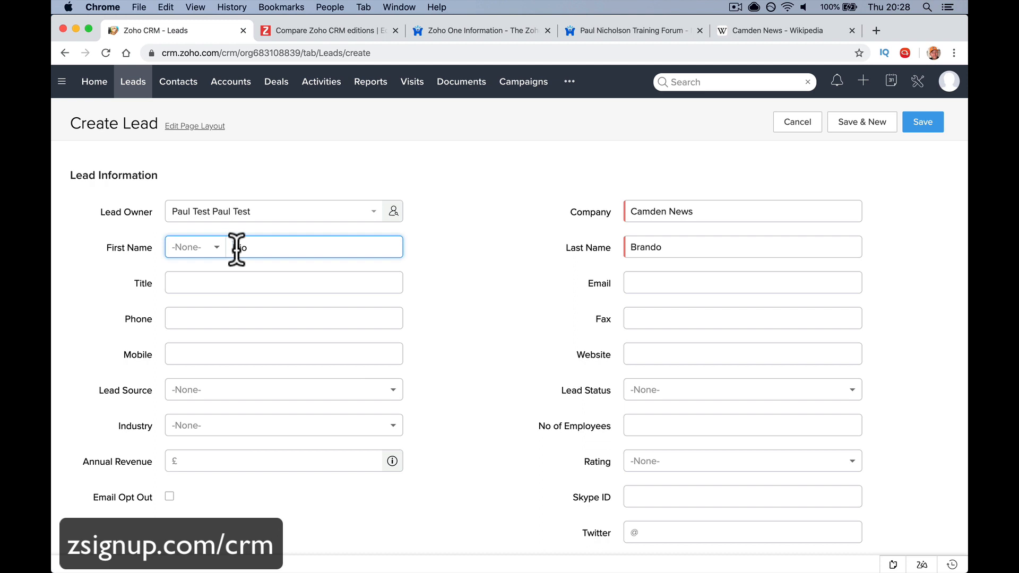
{"action": "type", "text": "T"}
{"action": "left_click", "coordinate": [432, 301]}
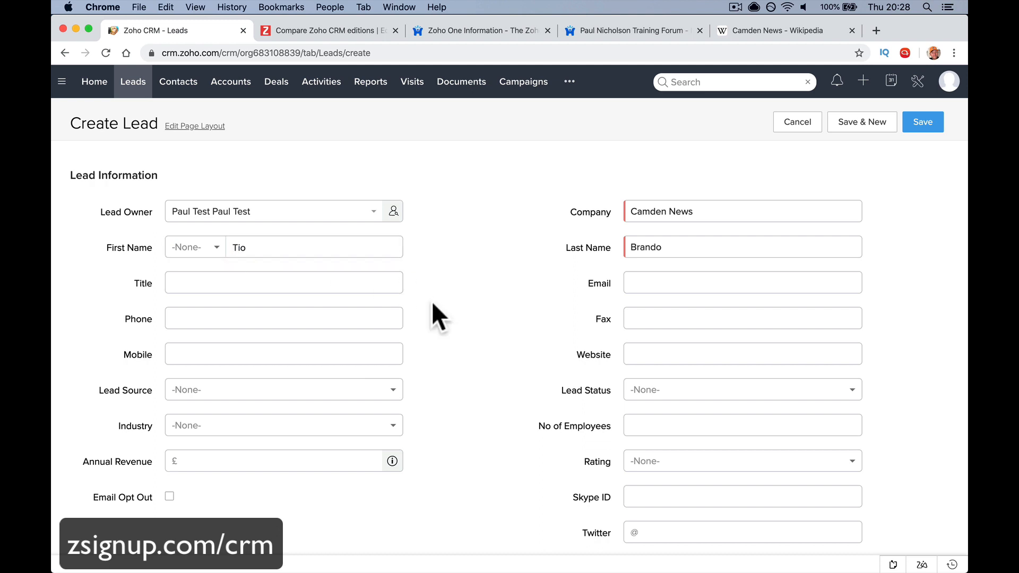
{"action": "left_click", "coordinate": [218, 249]}
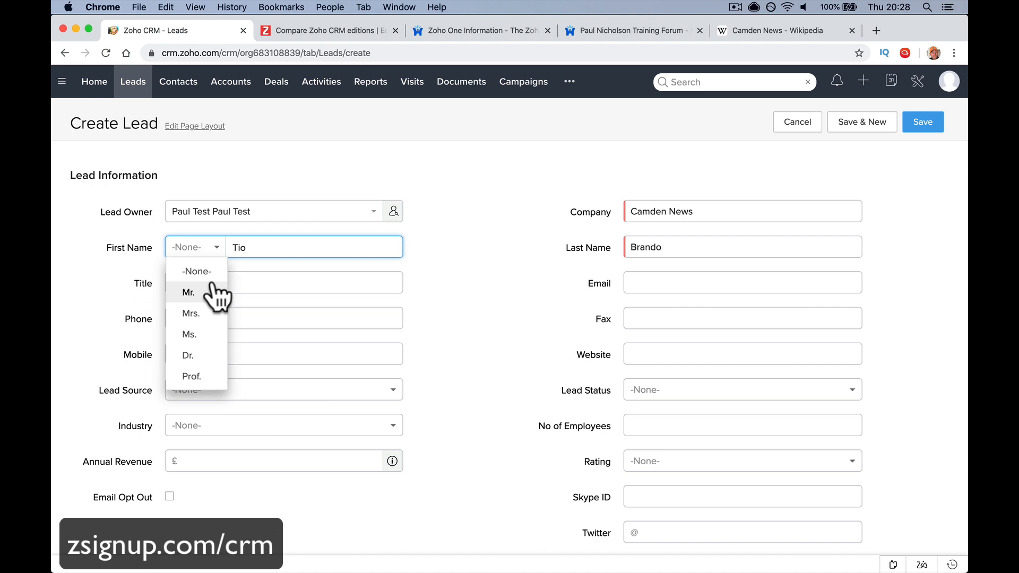
{"action": "left_click", "coordinate": [215, 293]}
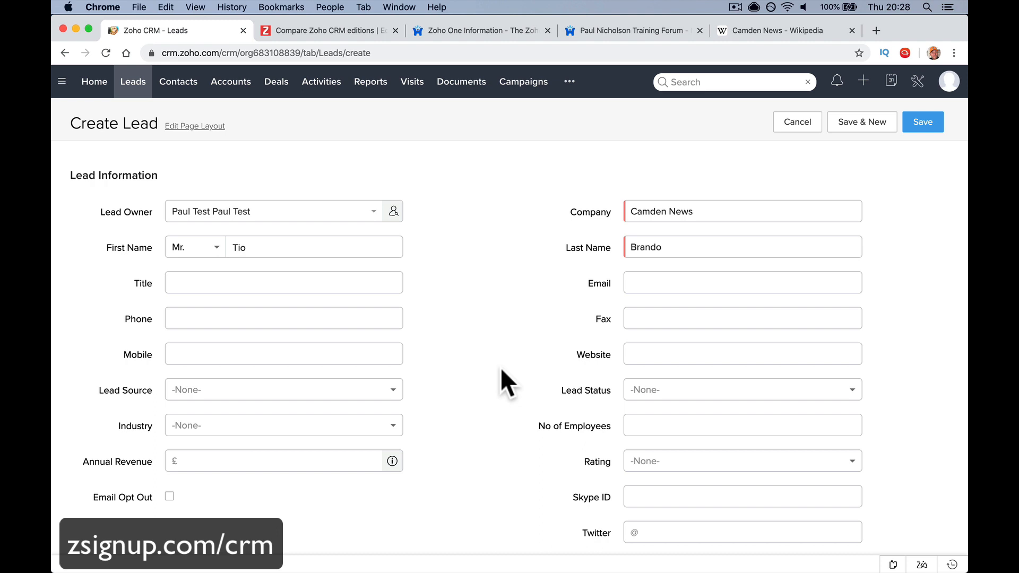
Enter Manager as the lead's title
{"action": "scroll", "coordinate": [501, 368], "scroll_direction": "down", "scroll_amount": 2}
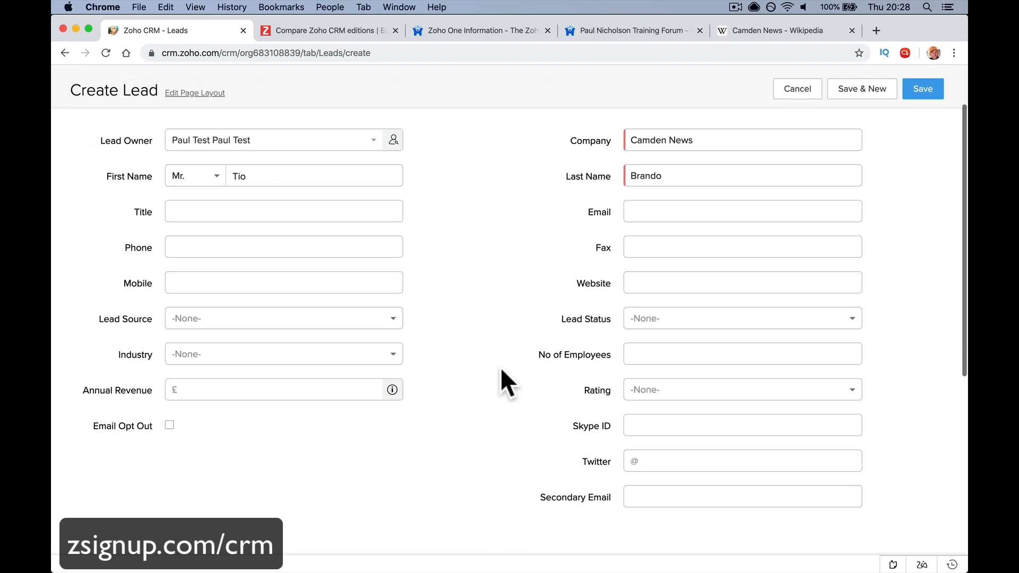
{"action": "scroll", "coordinate": [501, 368], "scroll_direction": "down", "scroll_amount": 10}
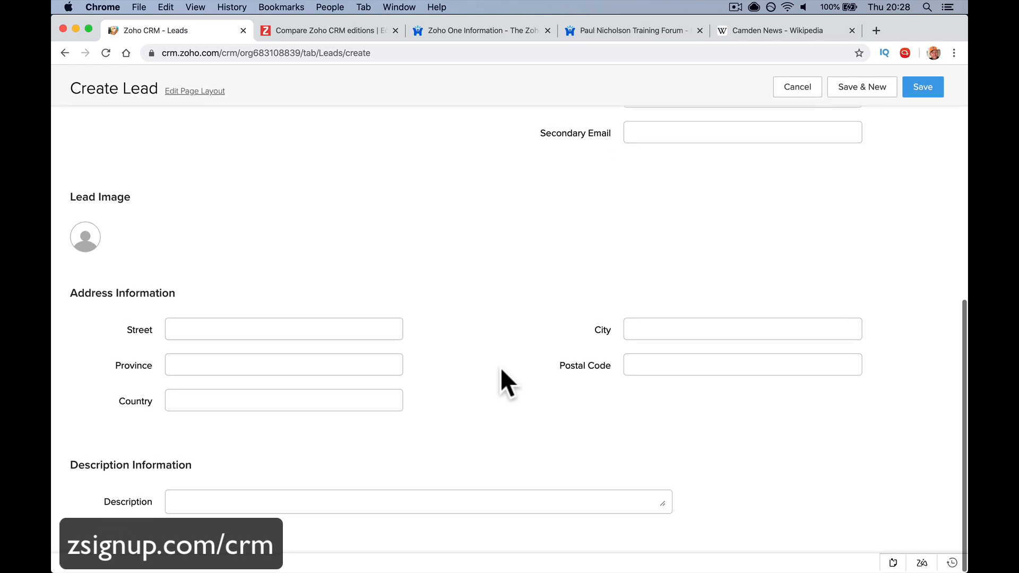
{"action": "scroll", "coordinate": [499, 370], "scroll_direction": "up", "scroll_amount": 10}
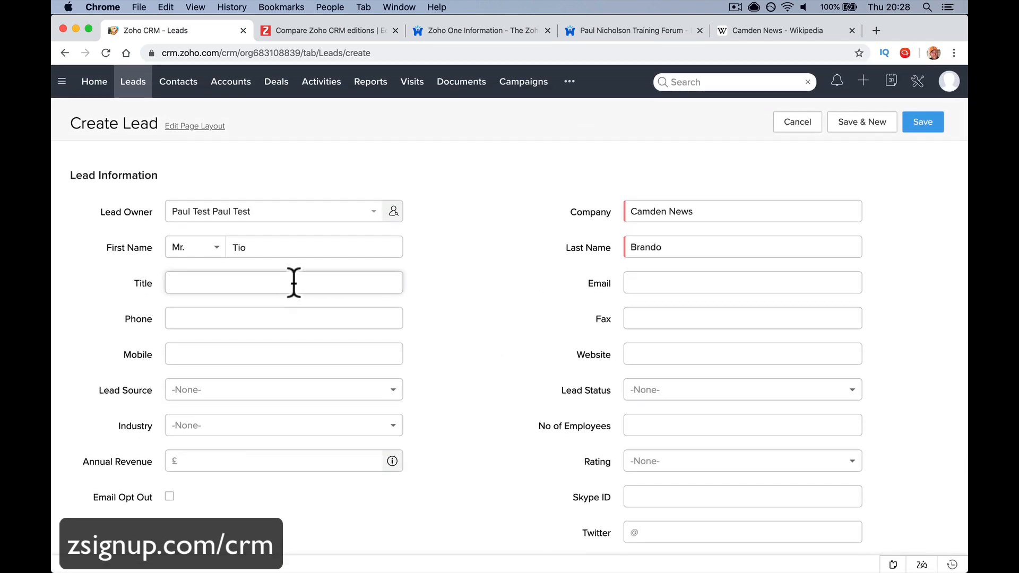
{"action": "left_click", "coordinate": [250, 283]}
{"action": "type", "text": "Man"}
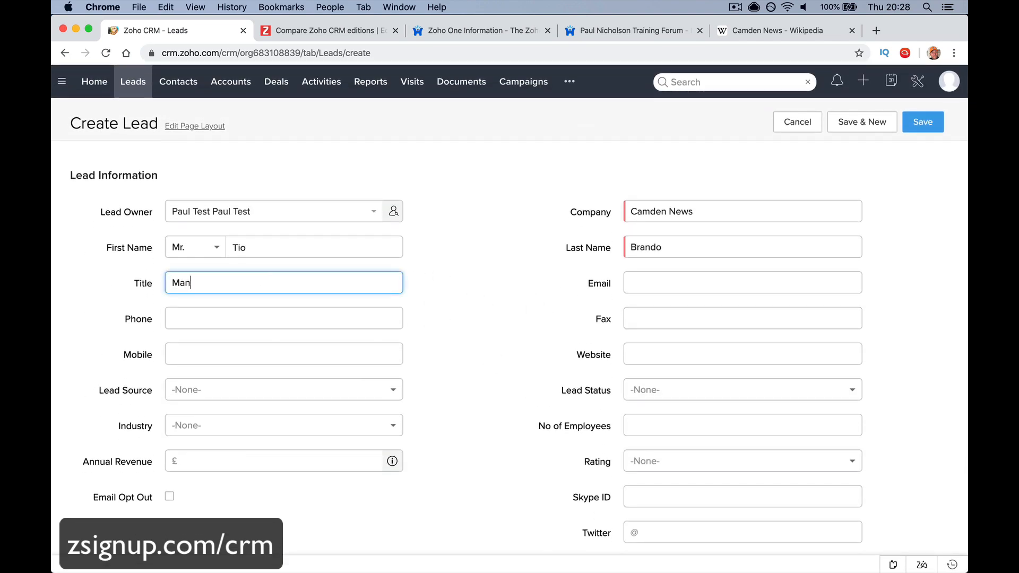
{"action": "type", "text": "ager"}
{"action": "key", "text": "Tab"}
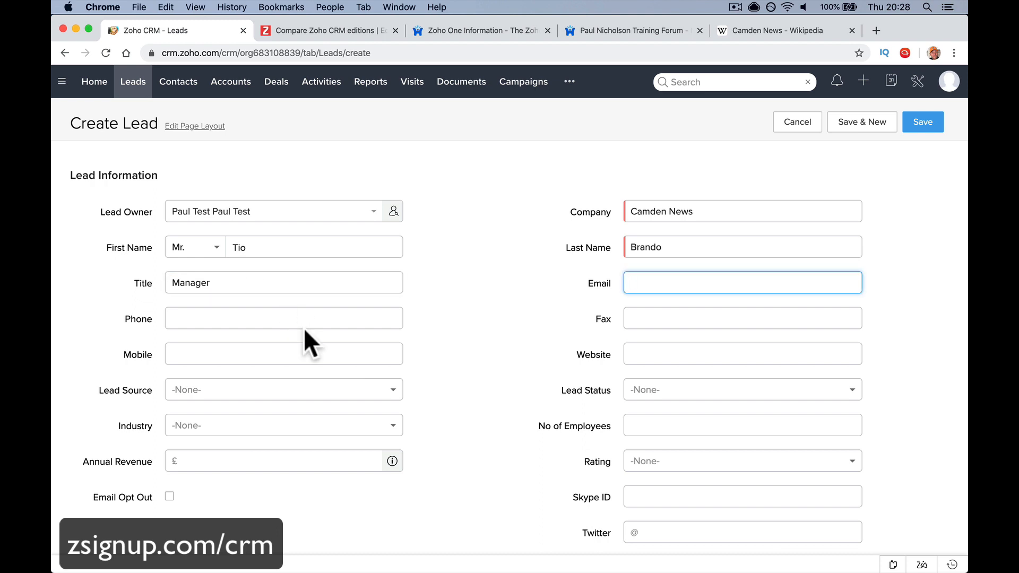
{"action": "scroll", "coordinate": [305, 331], "scroll_direction": "down", "scroll_amount": 2}
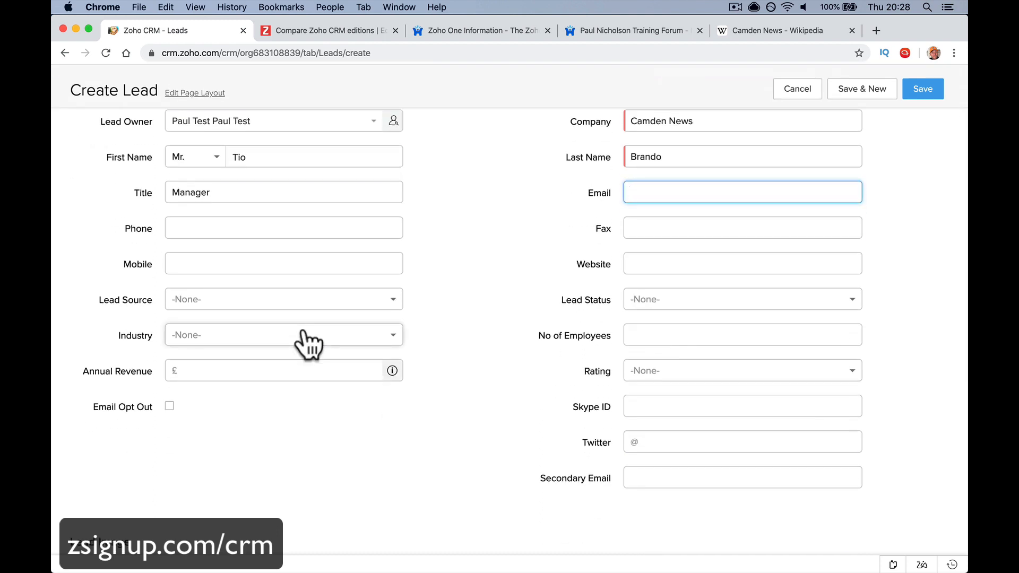
{"action": "scroll", "coordinate": [305, 337], "scroll_direction": "down", "scroll_amount": 2}
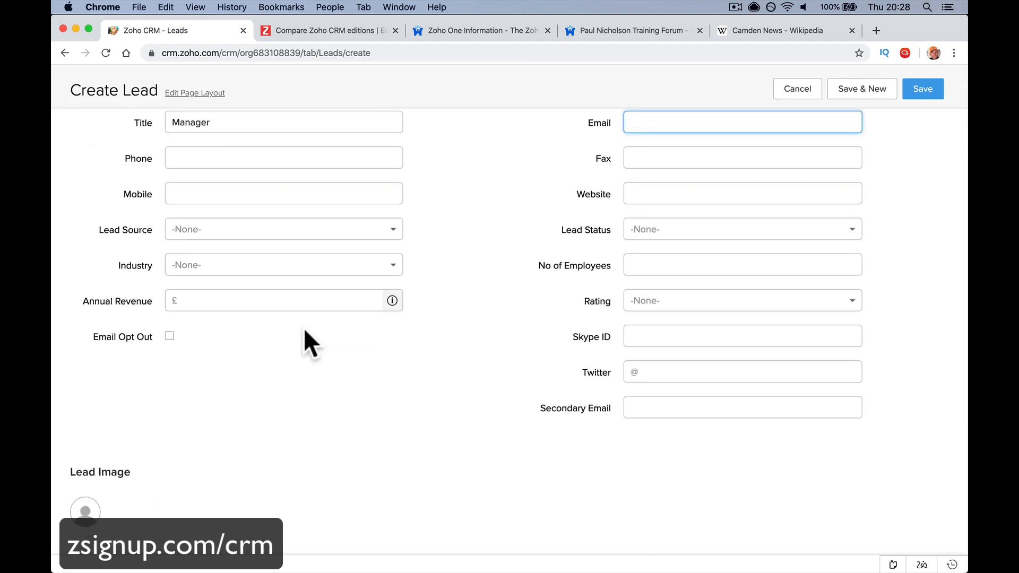
{"action": "scroll", "coordinate": [304, 330], "scroll_direction": "down", "scroll_amount": 3}
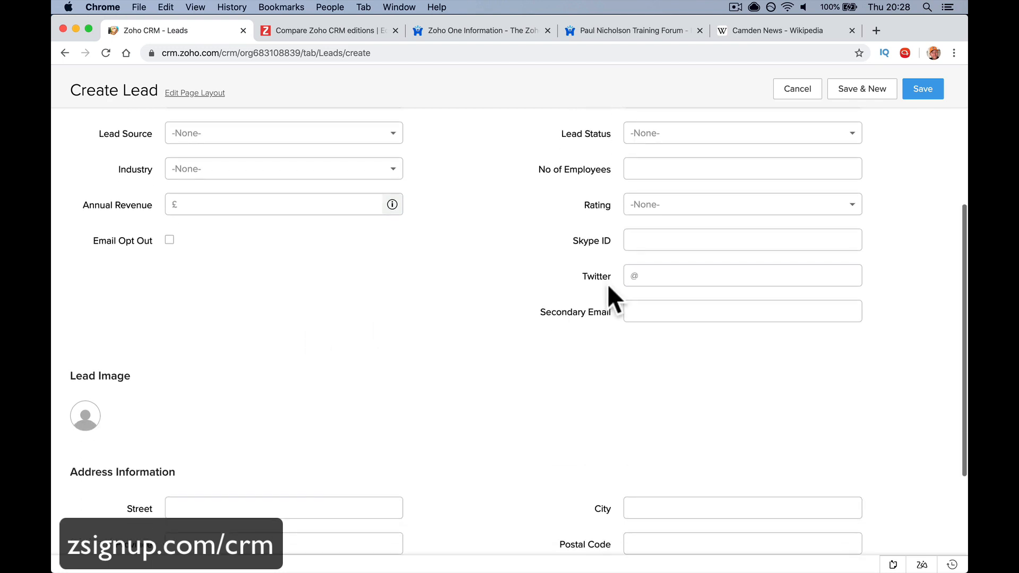
{"action": "scroll", "coordinate": [581, 239], "scroll_direction": "up", "scroll_amount": 5}
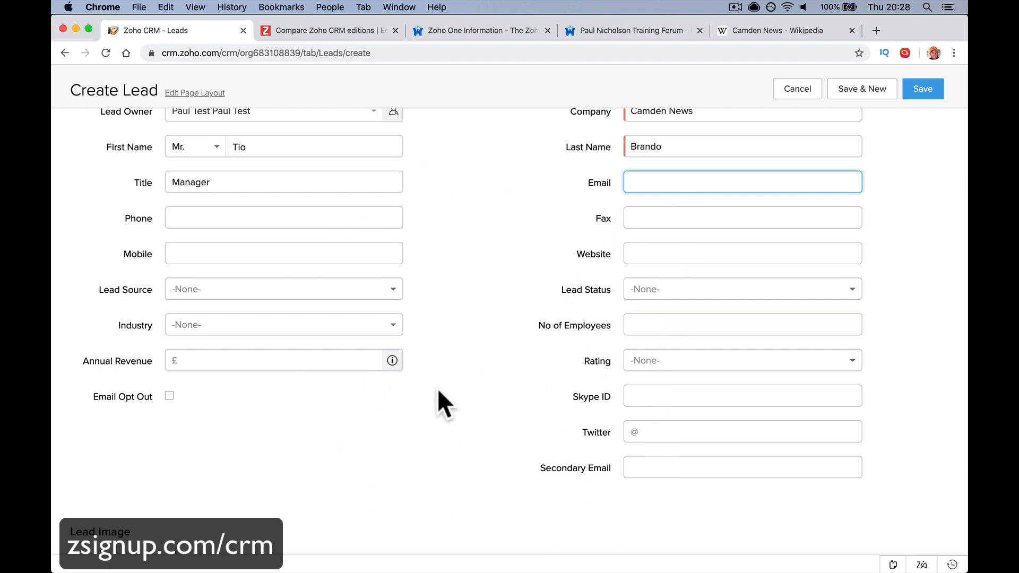
{"action": "scroll", "coordinate": [438, 404], "scroll_direction": "down", "scroll_amount": 6}
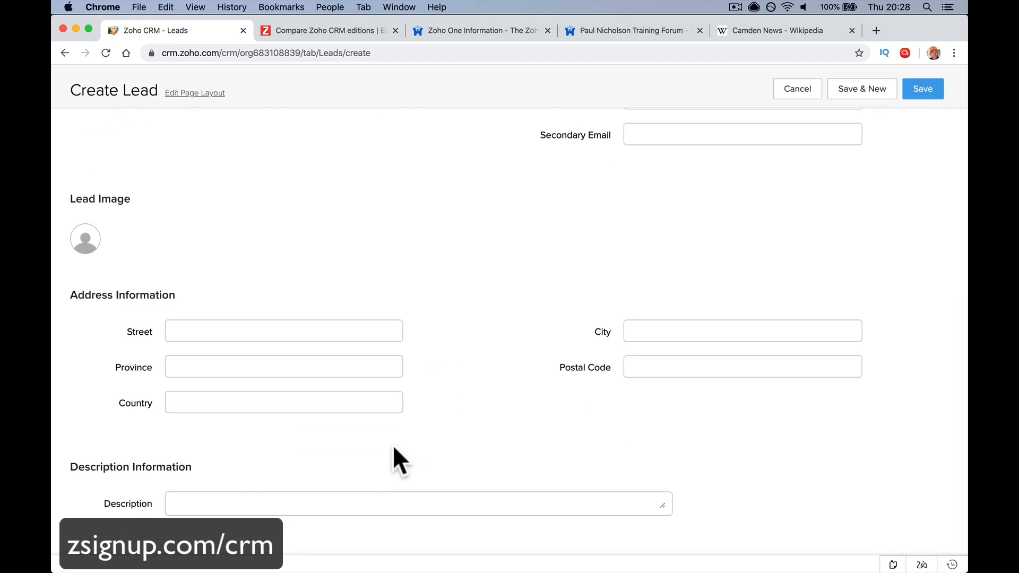
Start the Description note: the tech says the building maintenance manager mentioned card access
{"action": "left_click", "coordinate": [345, 499]}
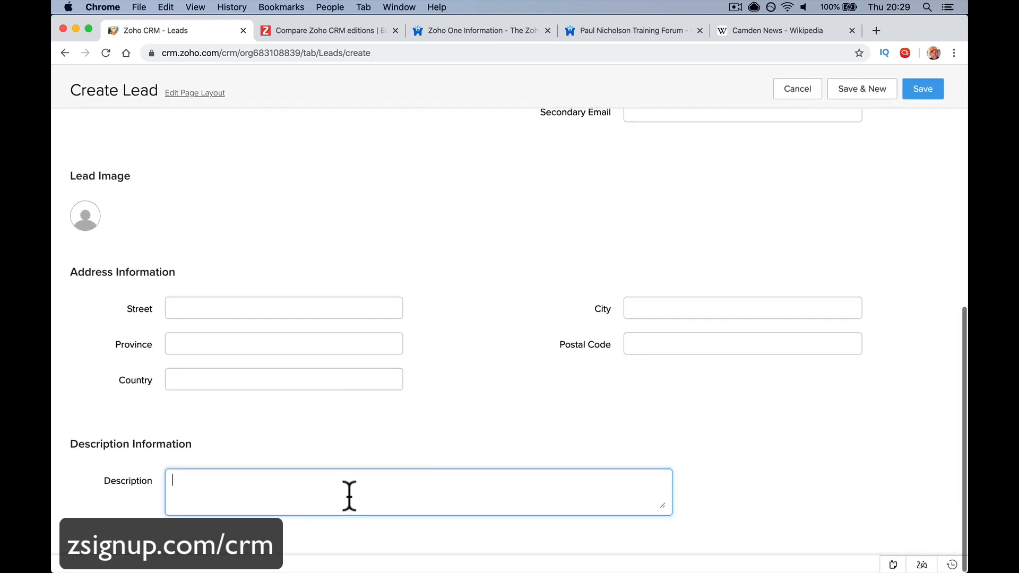
{"action": "type", "text": "Dave the"}
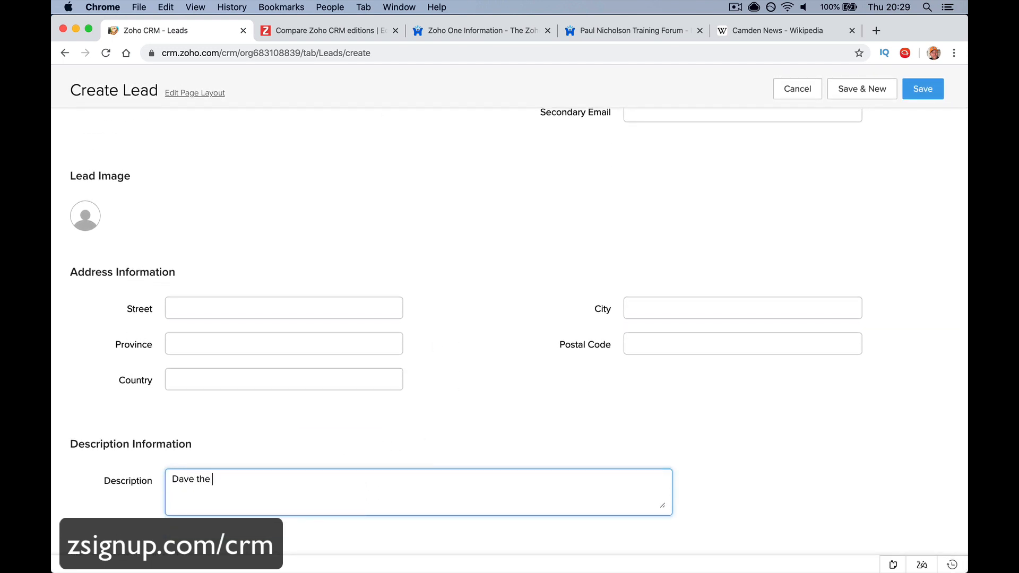
{"action": "type", "text": " tech says building maintenanc"}
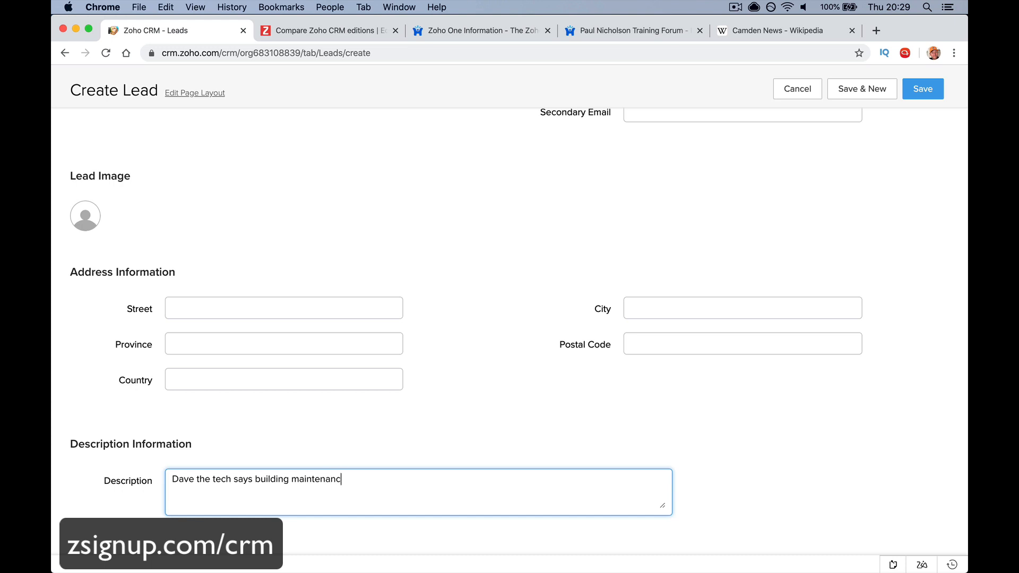
{"action": "type", "text": "e manager mentioned card accr"}
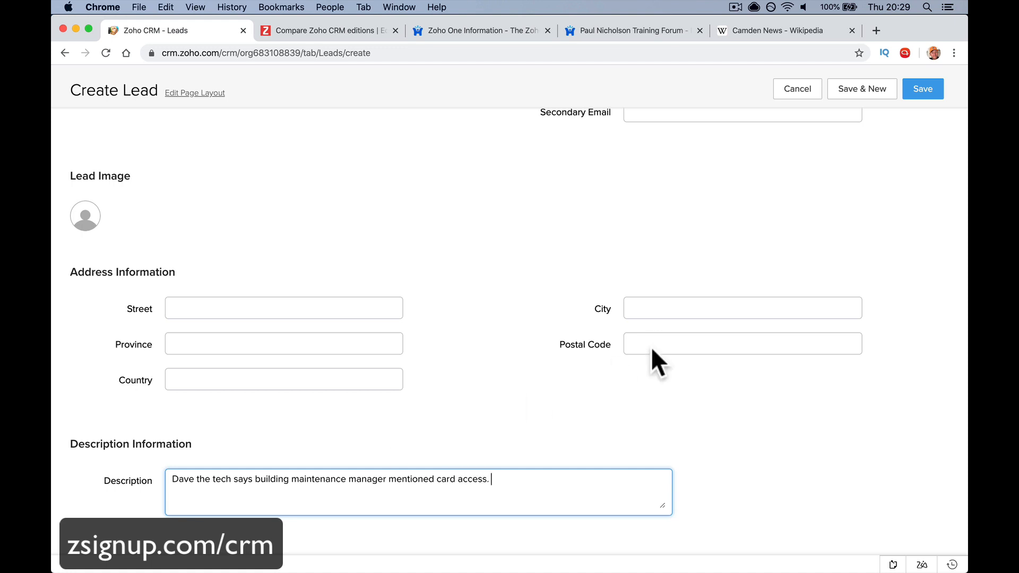
Save the Camden News lead and scroll its details page through Description and Notes
{"action": "left_click", "coordinate": [924, 95]}
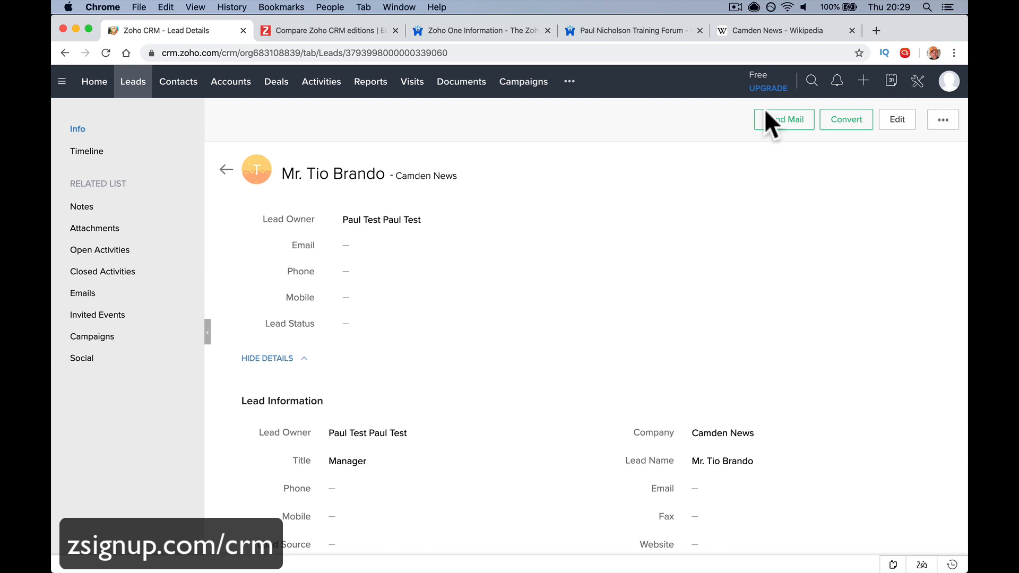
{"action": "scroll", "coordinate": [561, 345], "scroll_direction": "down", "scroll_amount": 5}
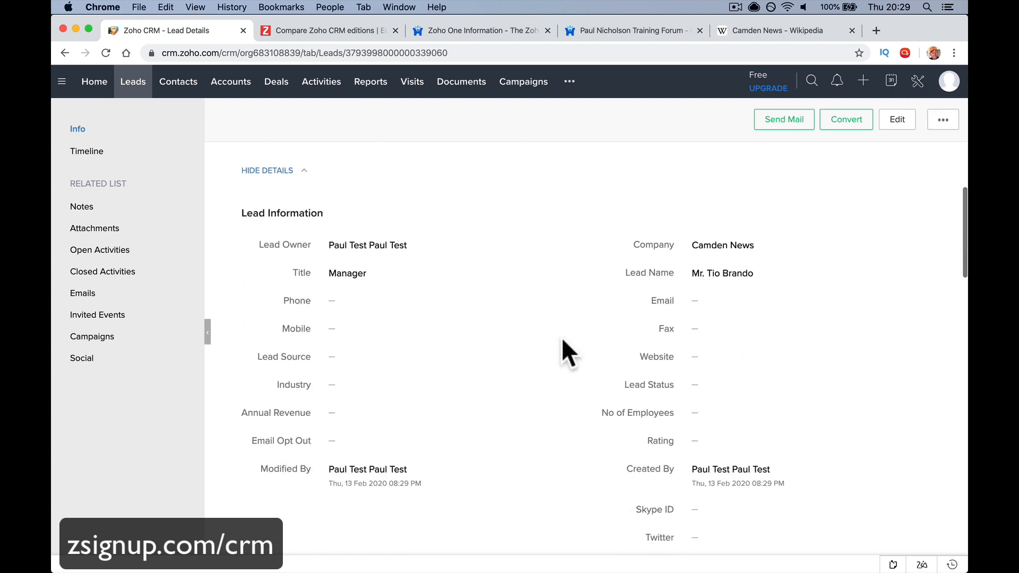
{"action": "scroll", "coordinate": [498, 308], "scroll_direction": "down", "scroll_amount": 2}
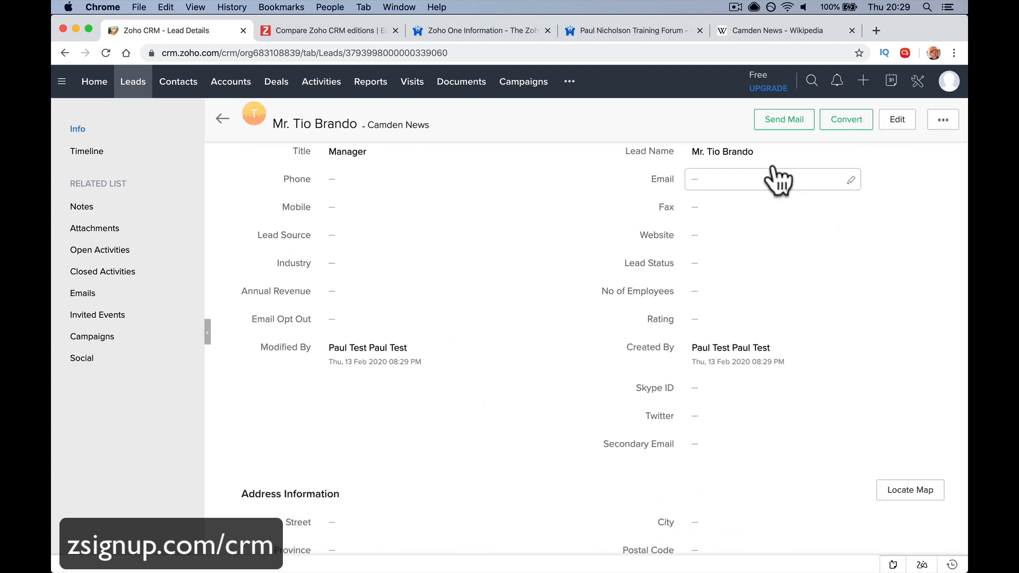
{"action": "scroll", "coordinate": [555, 353], "scroll_direction": "down", "scroll_amount": 4}
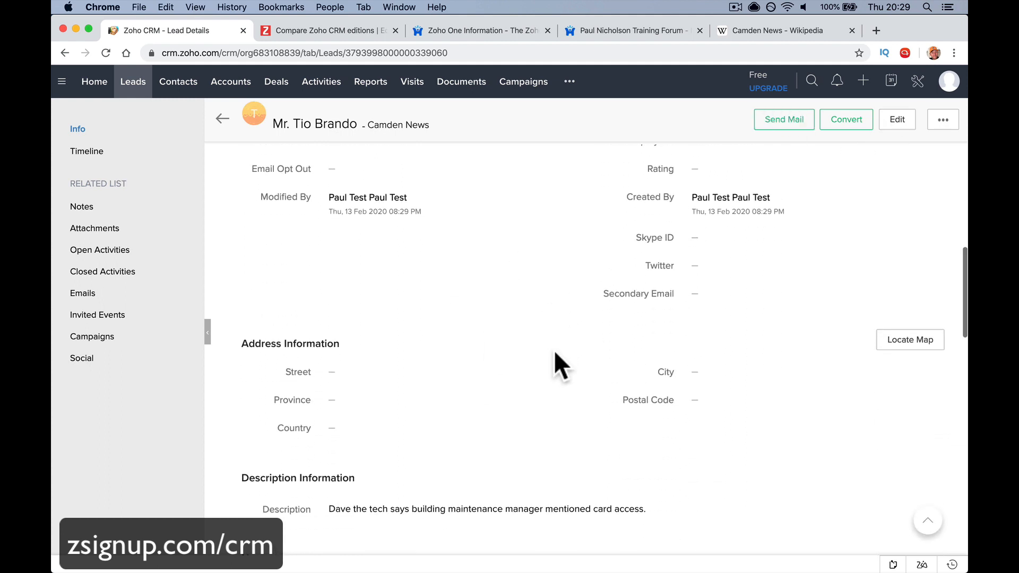
{"action": "scroll", "coordinate": [555, 353], "scroll_direction": "down", "scroll_amount": 5}
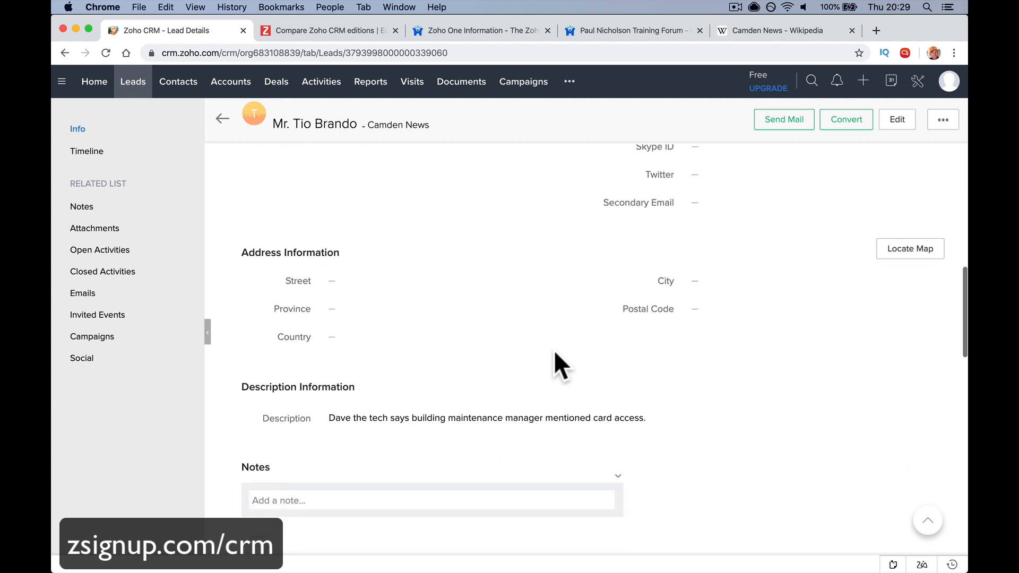
{"action": "scroll", "coordinate": [554, 350], "scroll_direction": "down", "scroll_amount": 4}
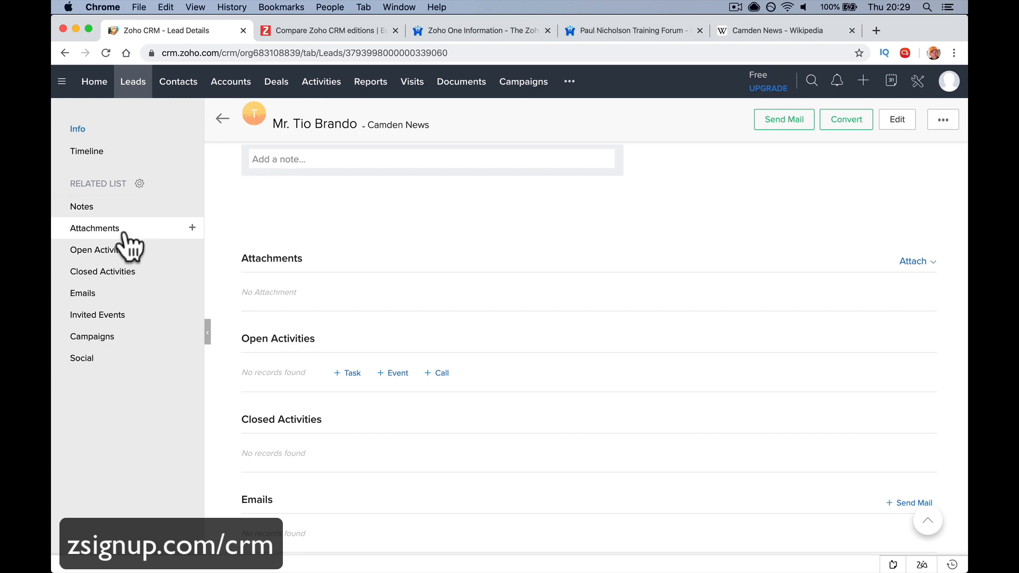
{"action": "scroll", "coordinate": [270, 196], "scroll_direction": "up", "scroll_amount": 1}
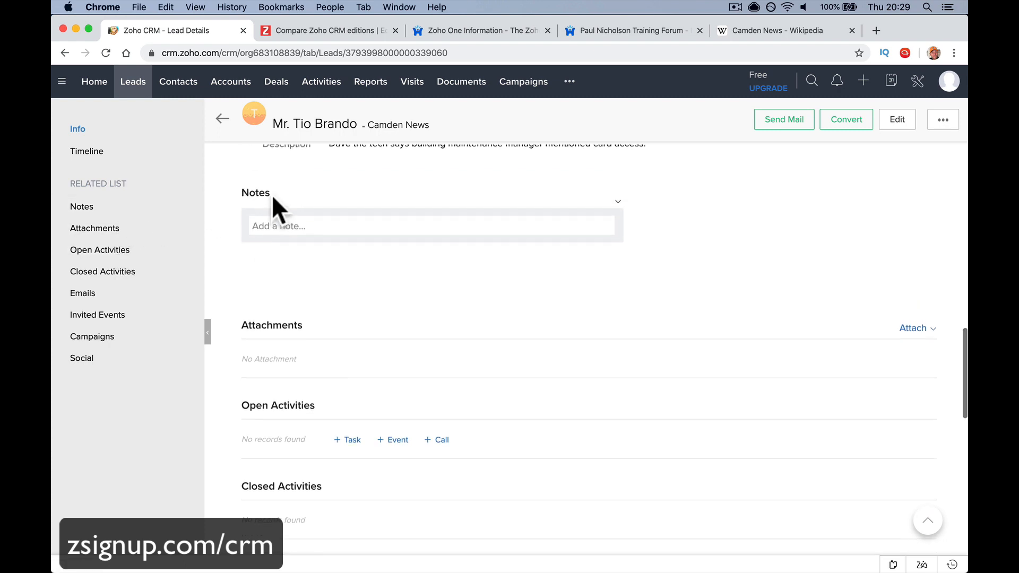
Add a note saying you've met the lead a few times, he's a cool guy and plays football/soccer
{"action": "left_click", "coordinate": [274, 228]}
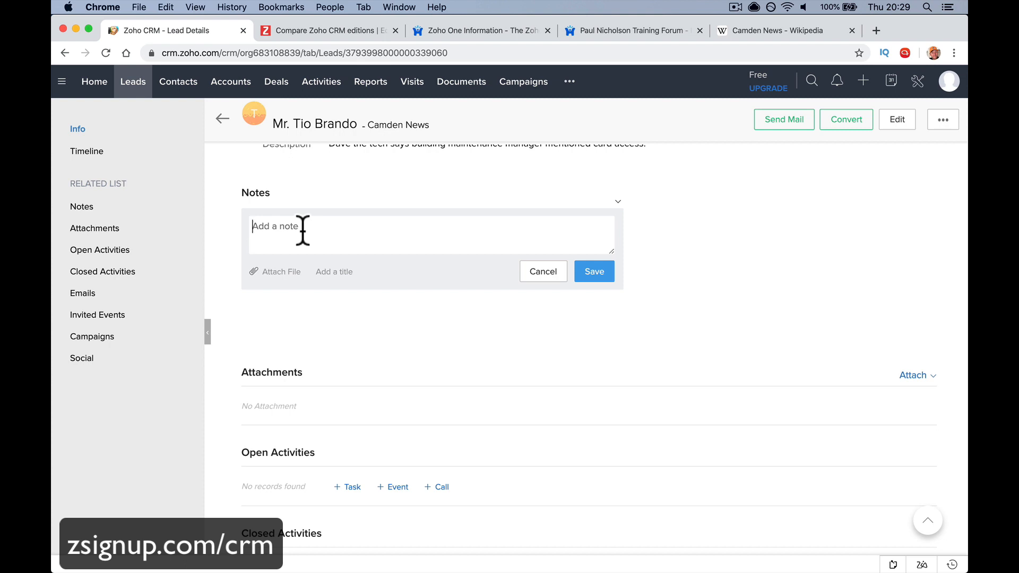
{"action": "type", "text": "I've met Tioo a few timds"}
{"action": "key", "text": "BackSpace"}
{"action": "key", "text": "BackSpace"}
{"action": "type", "text": "es cool guy. Plays "}
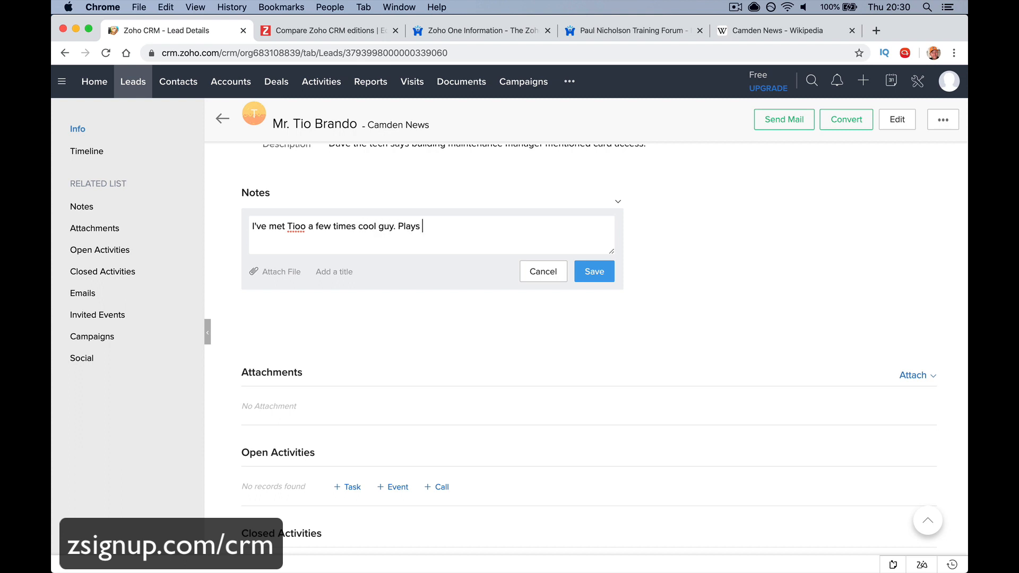
{"action": "type", "text": "football/soccer."}
{"action": "left_click", "coordinate": [589, 274]}
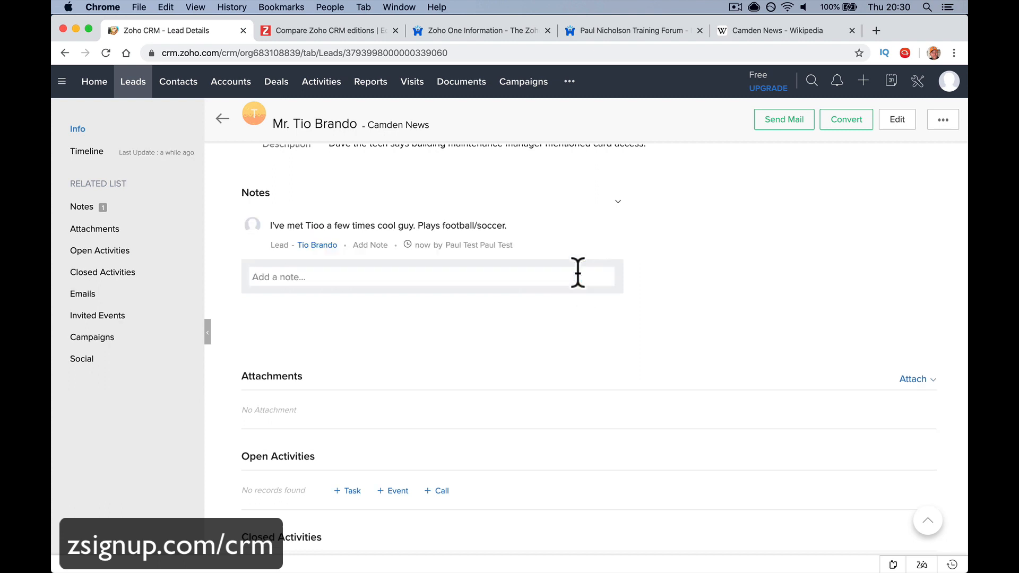
{"action": "left_click", "coordinate": [171, 233]}
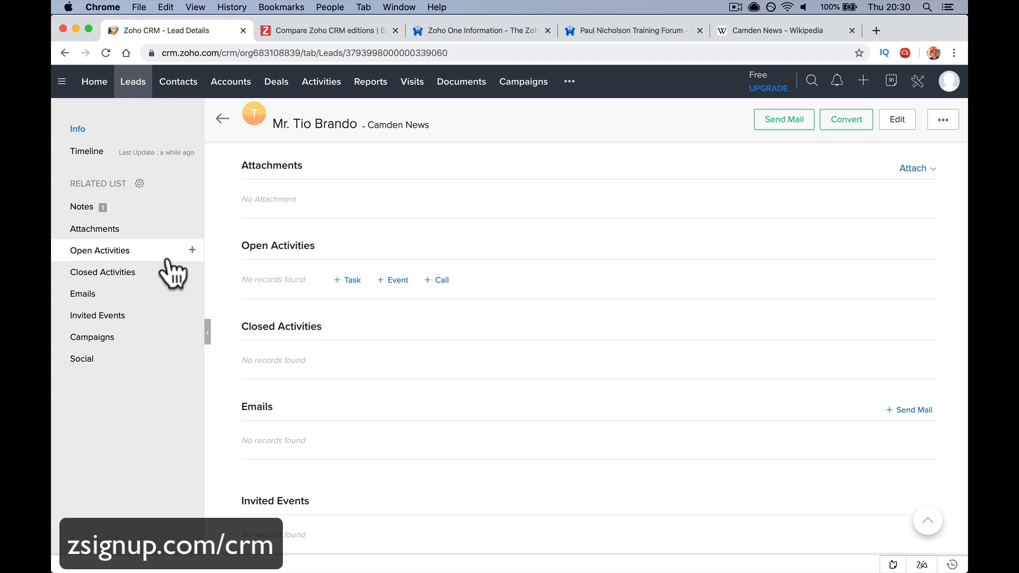
Create a new call activity for the lead with Call Purpose set to Prospecting
{"action": "left_click", "coordinate": [193, 251]}
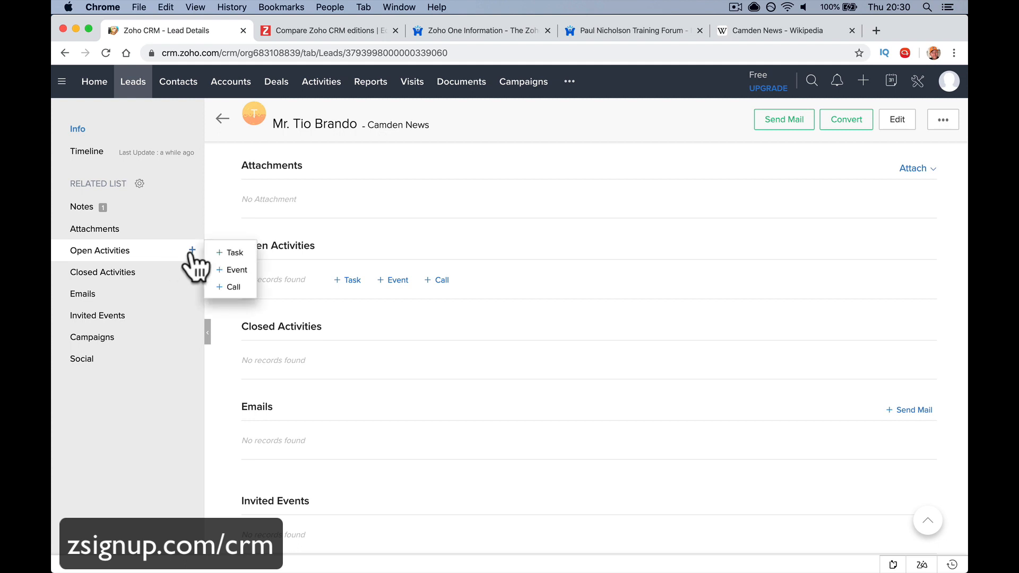
{"action": "left_click", "coordinate": [241, 287]}
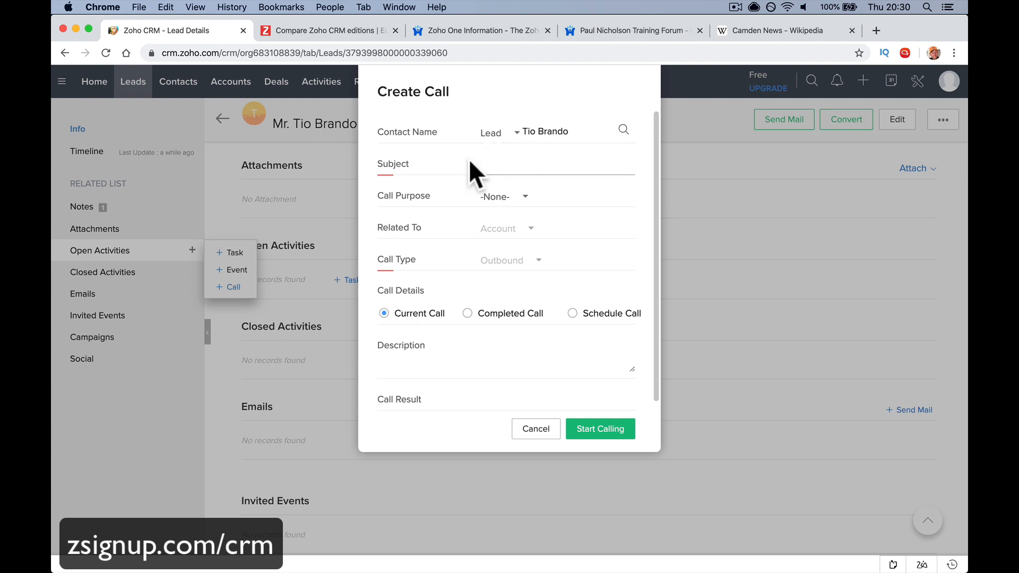
{"action": "left_click", "coordinate": [518, 202]}
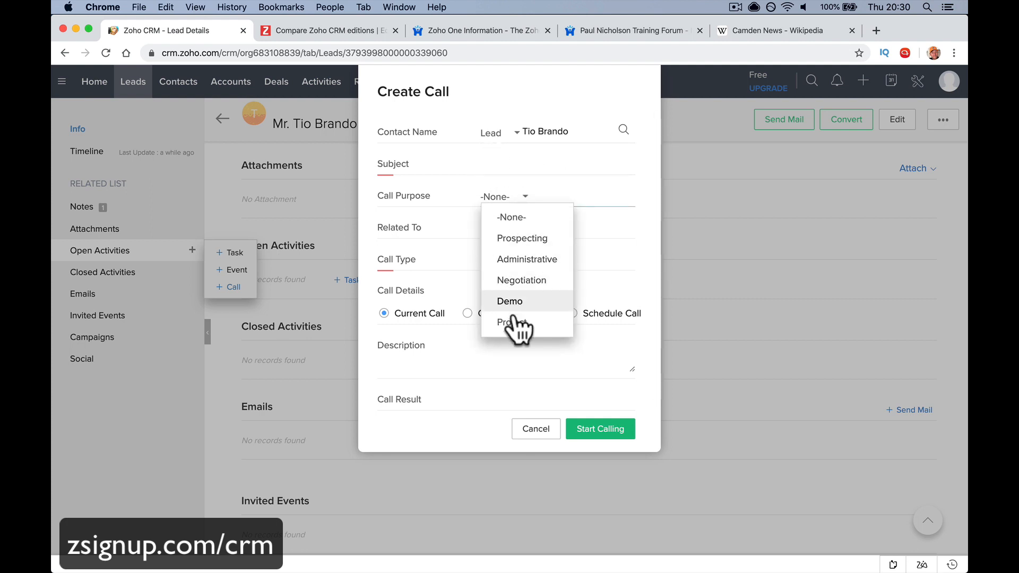
{"action": "left_click", "coordinate": [527, 240]}
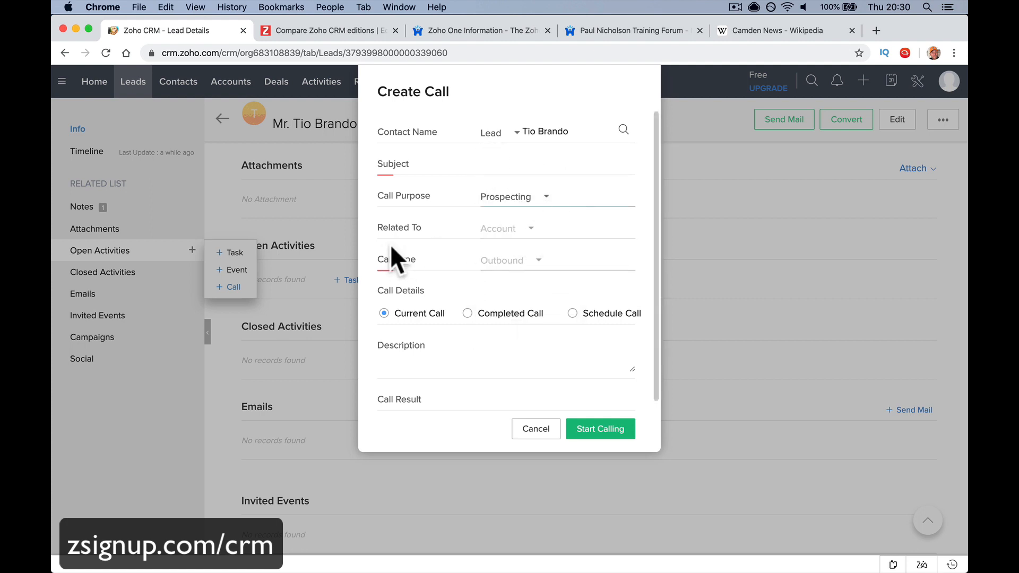
{"action": "left_click", "coordinate": [516, 227]}
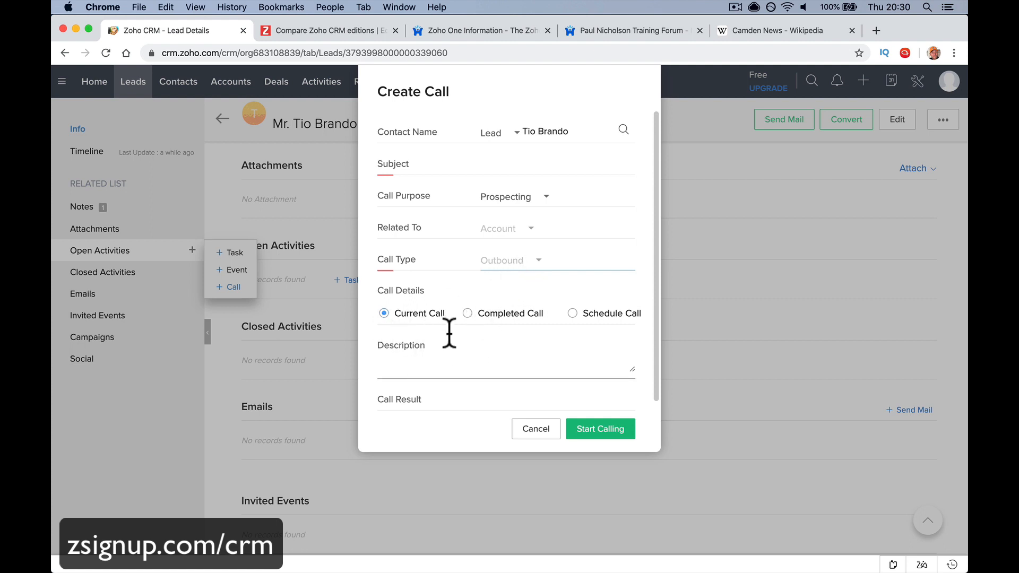
Mark the call as a completed call lasting 30 minutes
{"action": "left_click", "coordinate": [574, 314]}
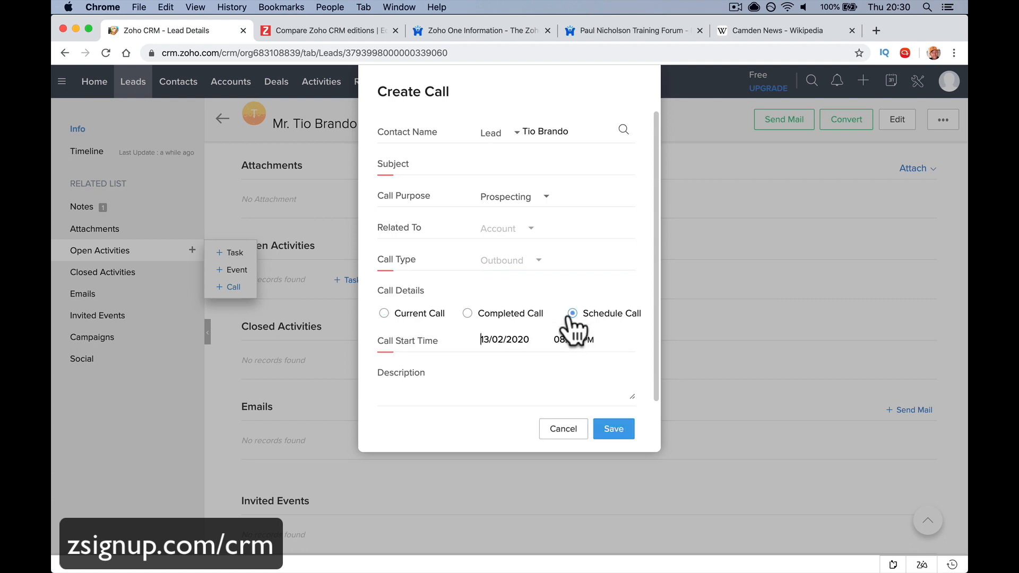
{"action": "left_click", "coordinate": [465, 316]}
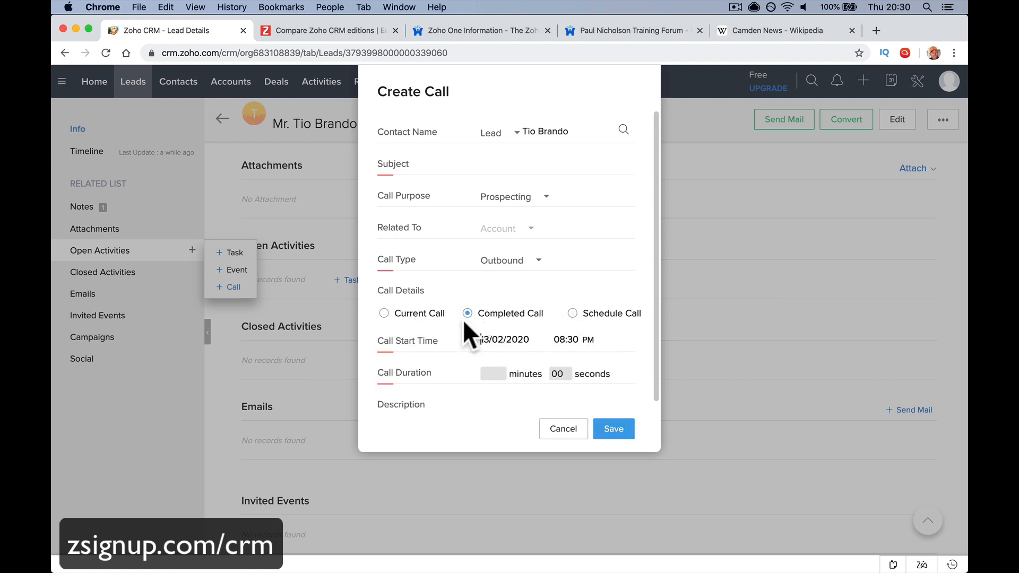
{"action": "left_click", "coordinate": [384, 317]}
{"action": "left_click", "coordinate": [400, 360]}
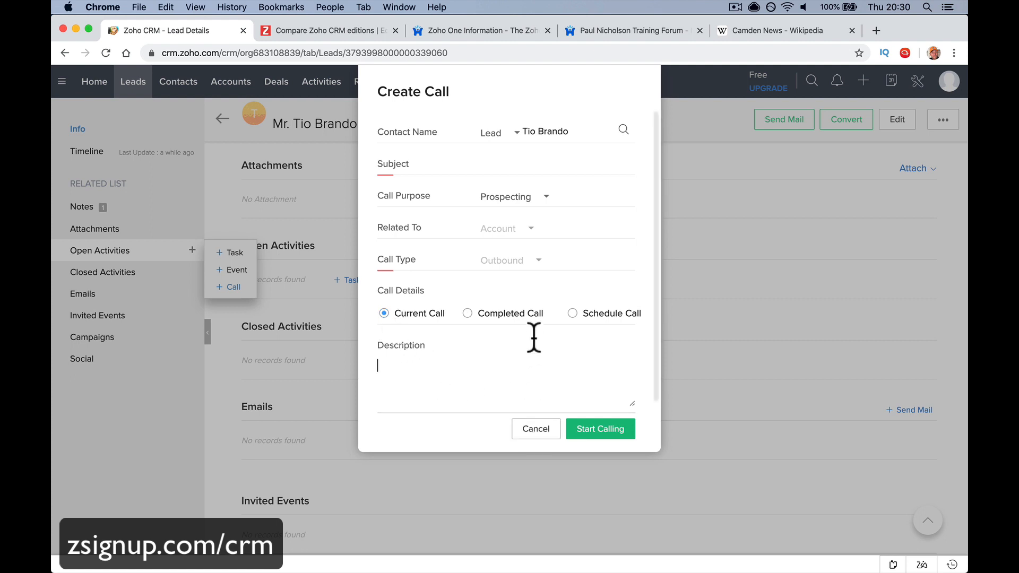
{"action": "left_click", "coordinate": [508, 318]}
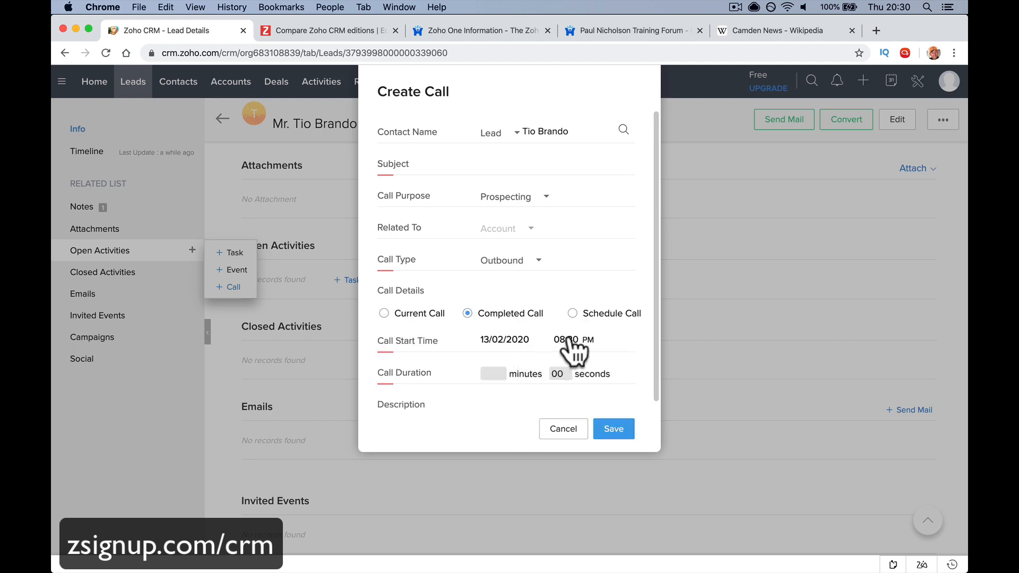
{"action": "left_click", "coordinate": [493, 374]}
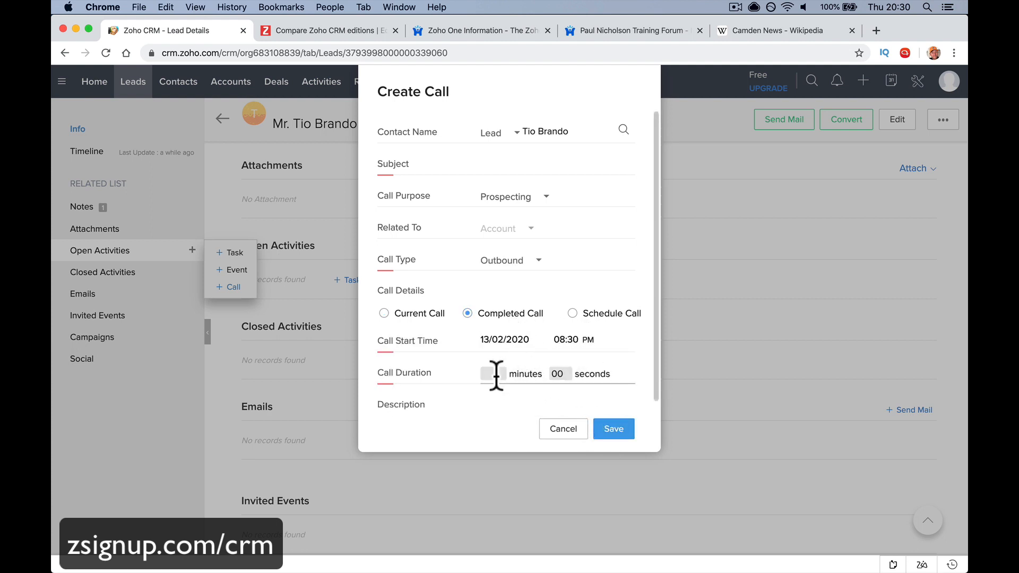
{"action": "type", "text": "30"}
{"action": "left_click", "coordinate": [530, 393]}
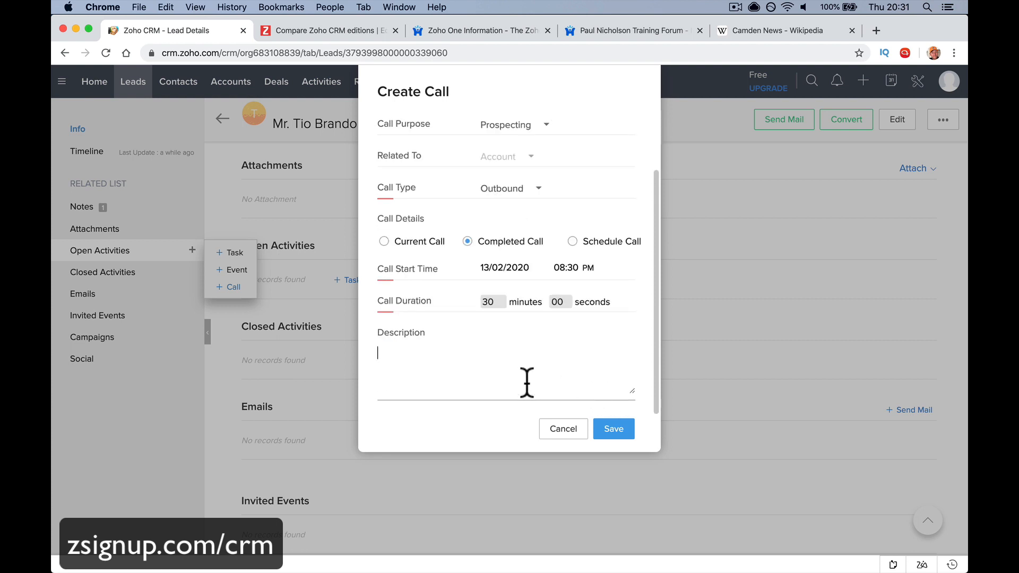
Describe the lead as interested, title the call 'Call about Card Access', and save it
{"action": "type", "text": "Interested going to follow up."}
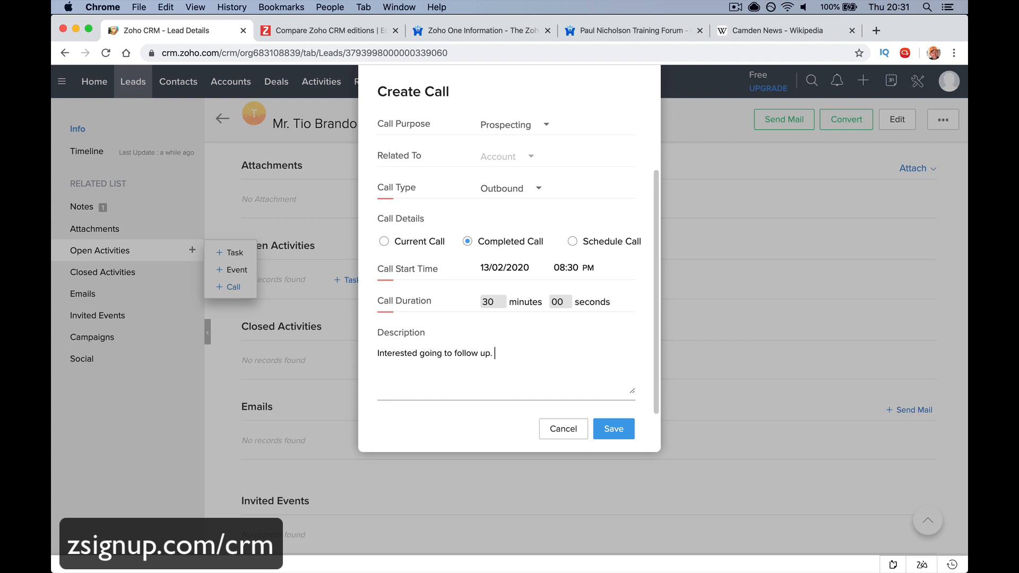
{"action": "left_click", "coordinate": [614, 429]}
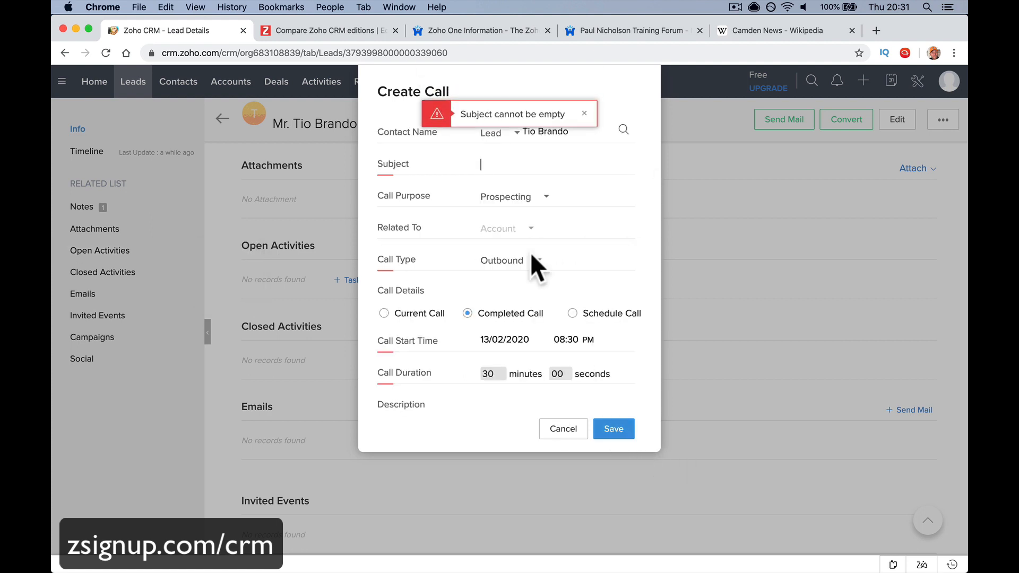
{"action": "type", "text": "C"}
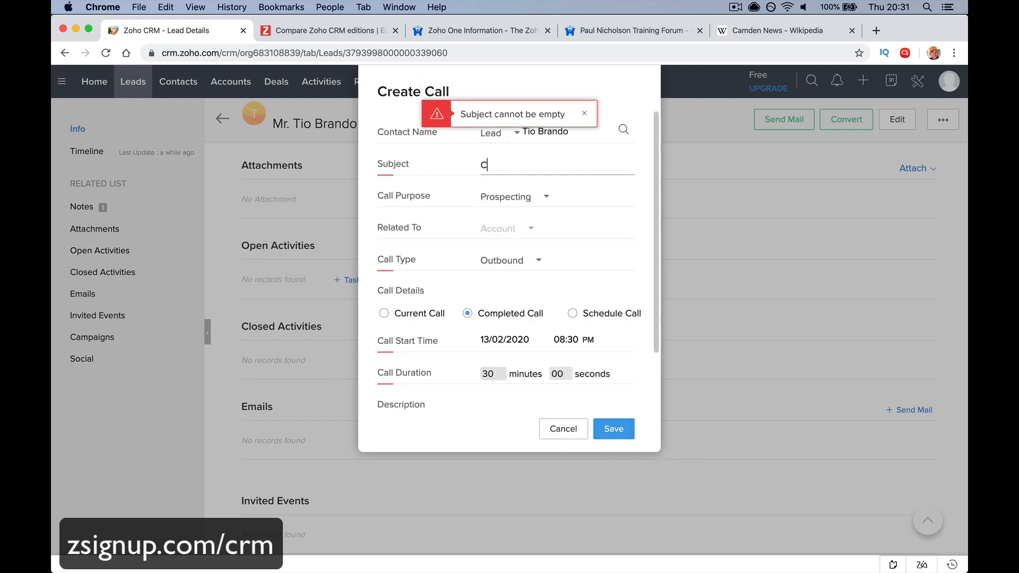
{"action": "type", "text": "all about "}
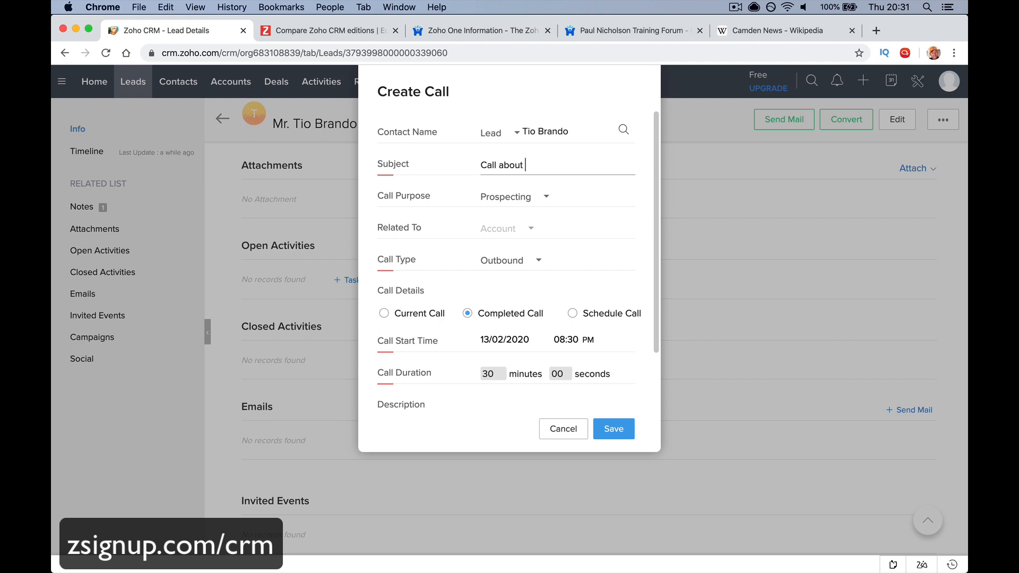
{"action": "type", "text": "Card Access"}
{"action": "left_click", "coordinate": [612, 429]}
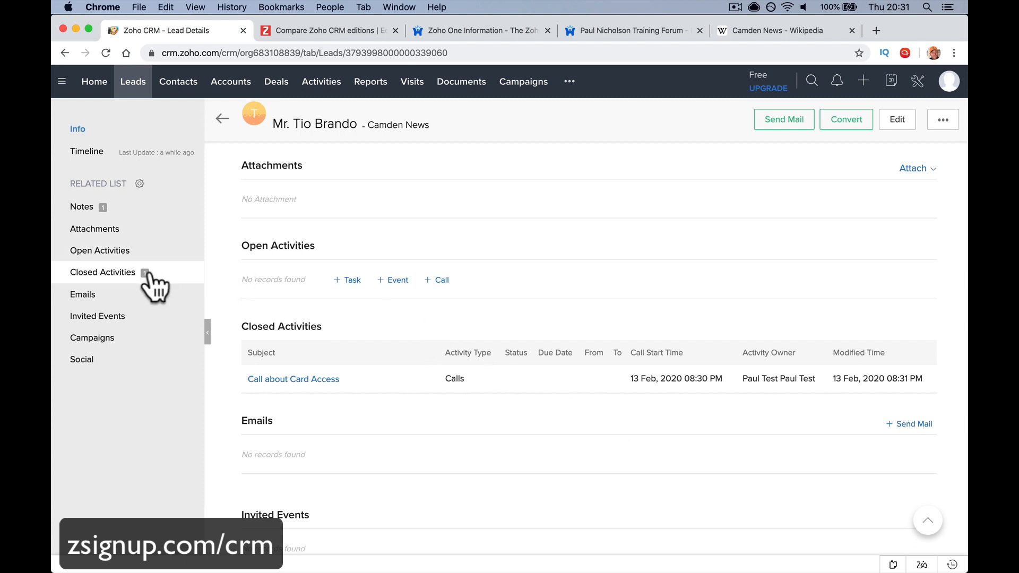
Create a new task to find the lead's phone number, due 20 February 2020
{"action": "left_click", "coordinate": [192, 250]}
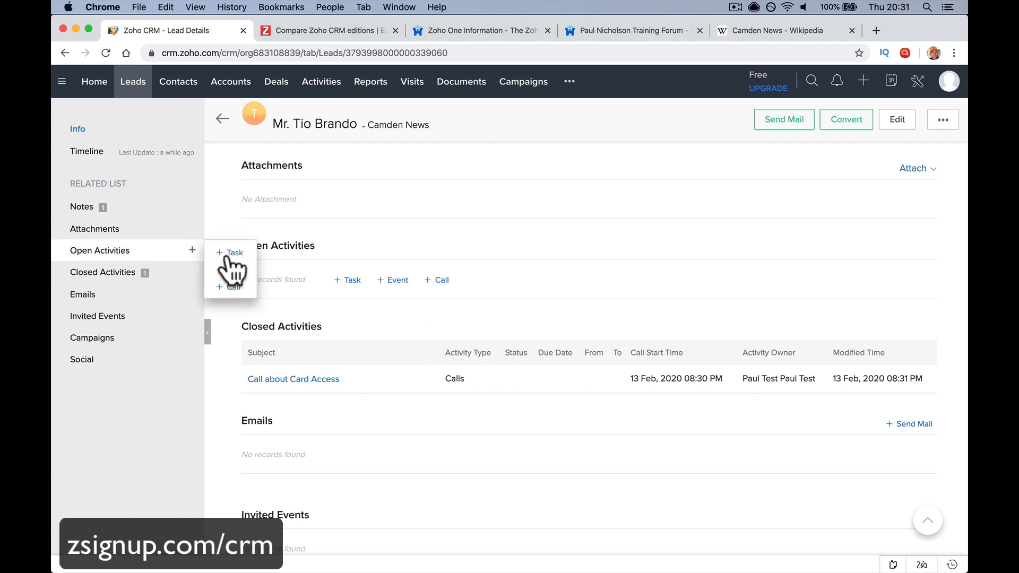
{"action": "left_click", "coordinate": [229, 253]}
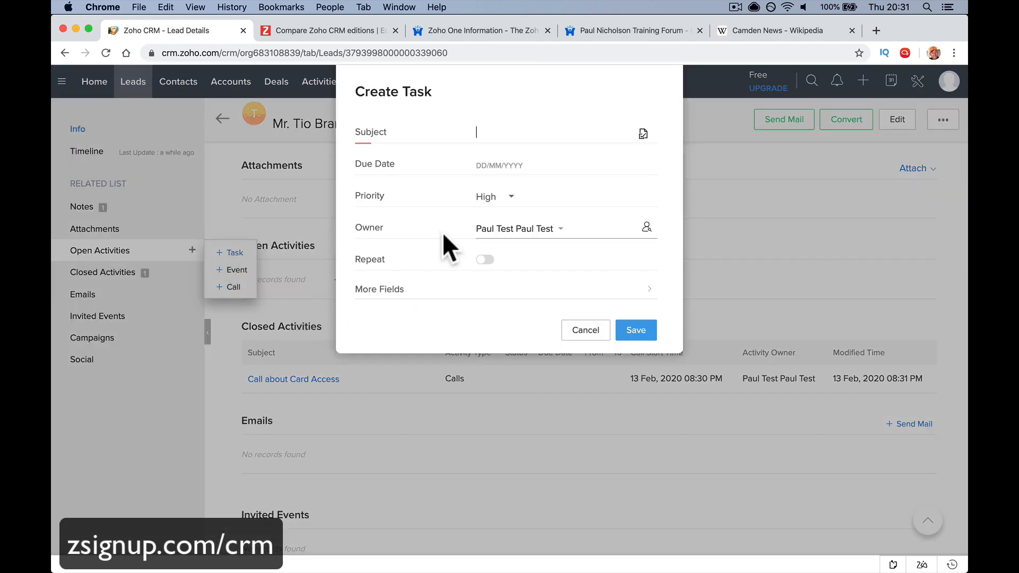
{"action": "type", "text": "Find Tio's Number"}
{"action": "left_click", "coordinate": [505, 165]}
{"action": "left_click", "coordinate": [546, 277]}
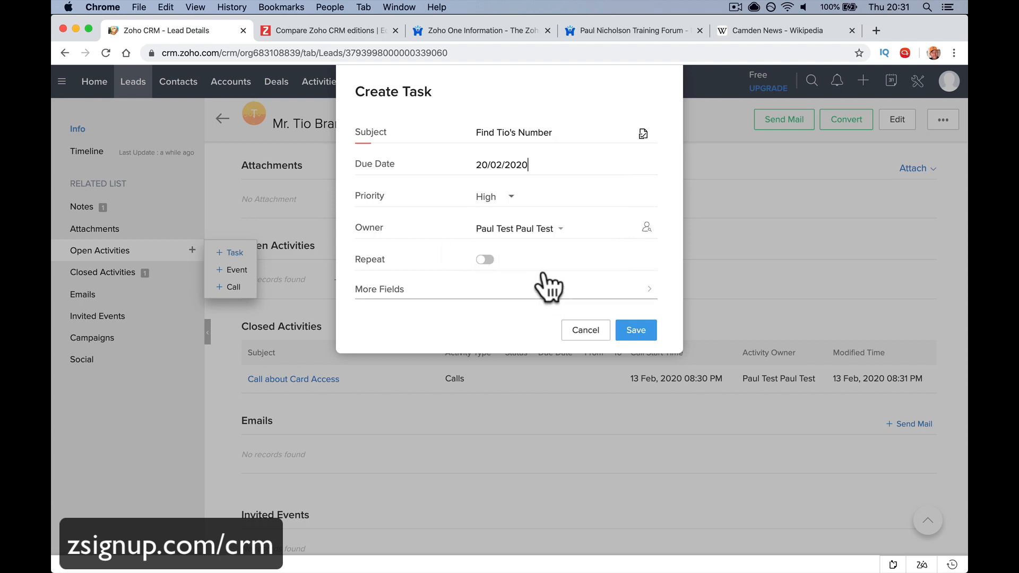
Set the task priority to Normal and save the task
{"action": "left_click", "coordinate": [513, 197]}
{"action": "left_click", "coordinate": [511, 262]}
{"action": "left_click", "coordinate": [505, 196]}
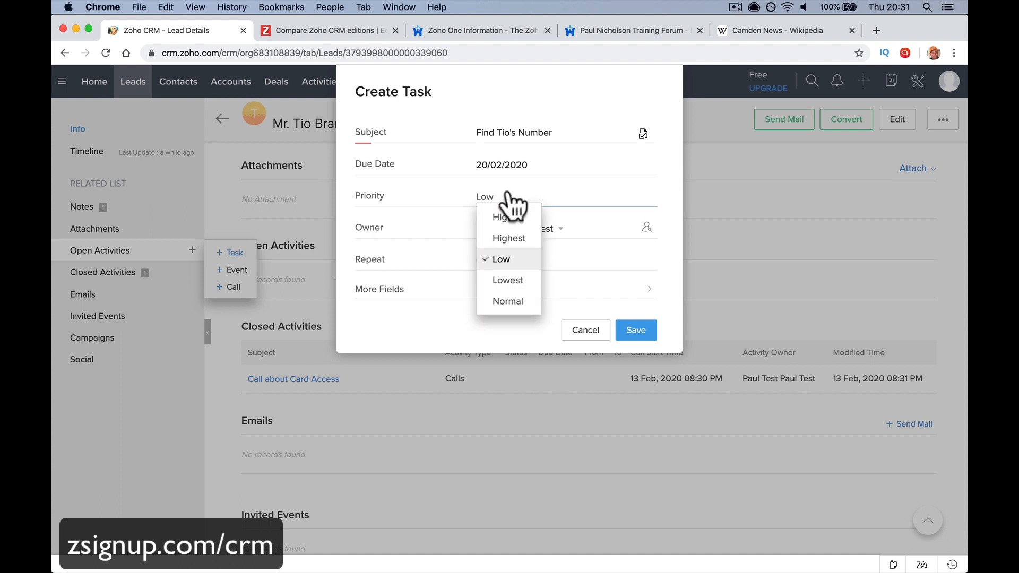
{"action": "left_click", "coordinate": [505, 238]}
{"action": "left_click", "coordinate": [509, 206]}
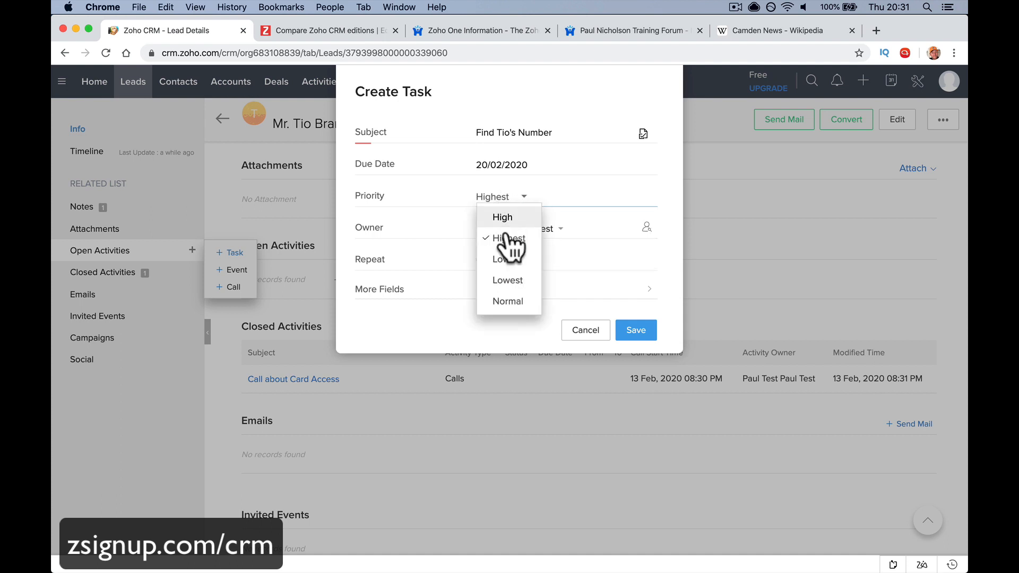
{"action": "left_click", "coordinate": [518, 298]}
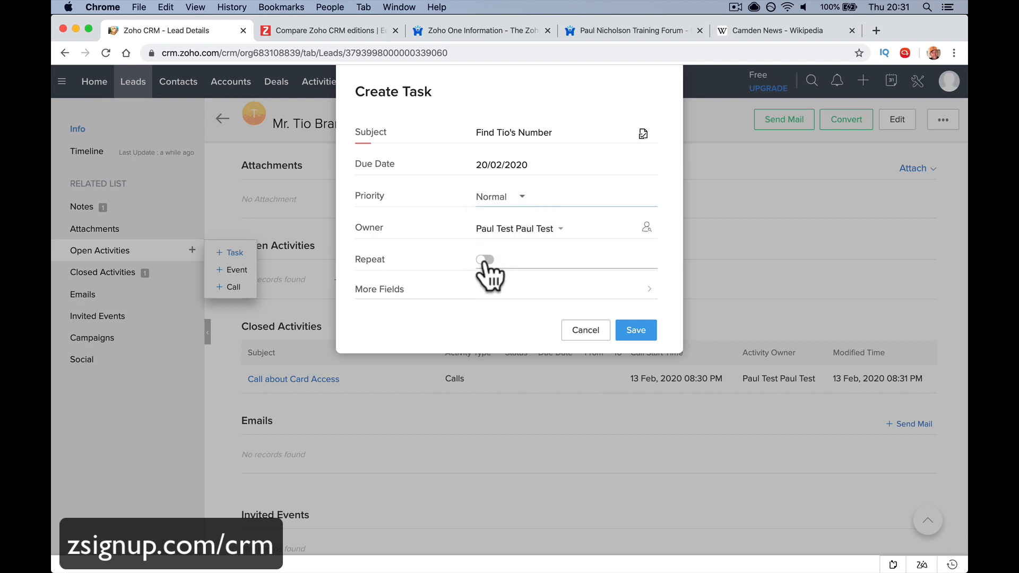
{"action": "left_click", "coordinate": [505, 291]}
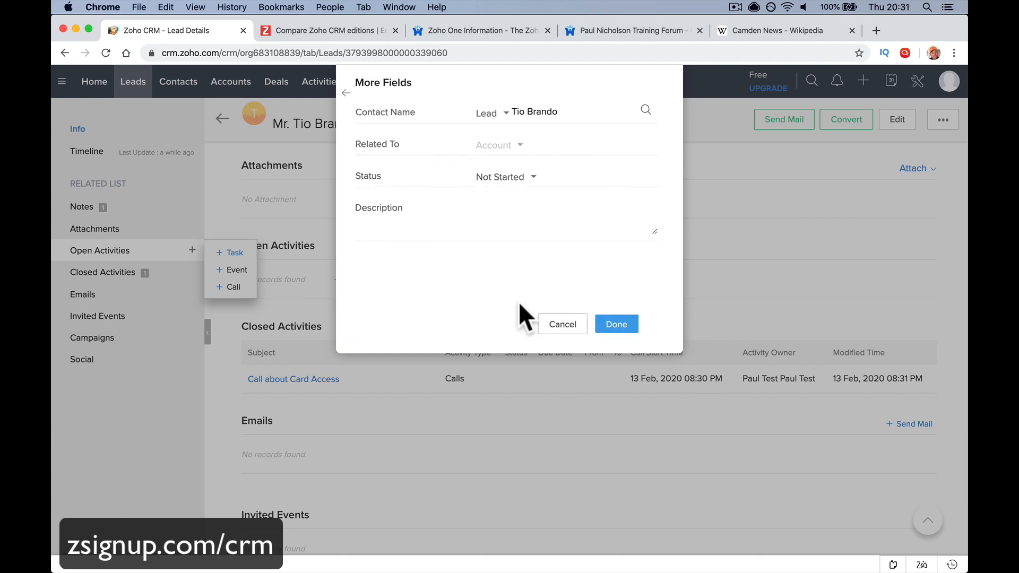
{"action": "left_click", "coordinate": [344, 93]}
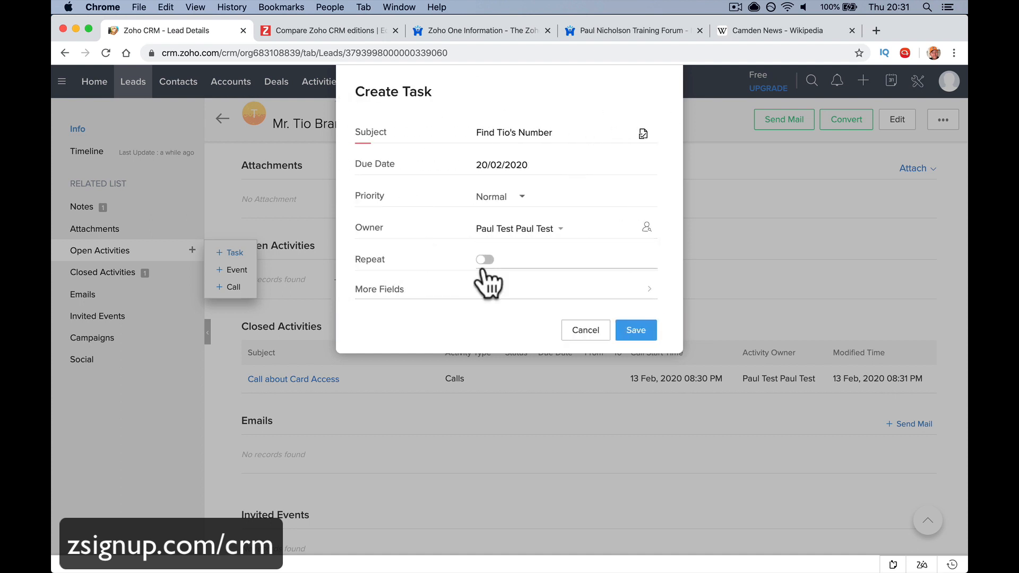
{"action": "left_click", "coordinate": [636, 328]}
{"action": "left_click", "coordinate": [623, 323]}
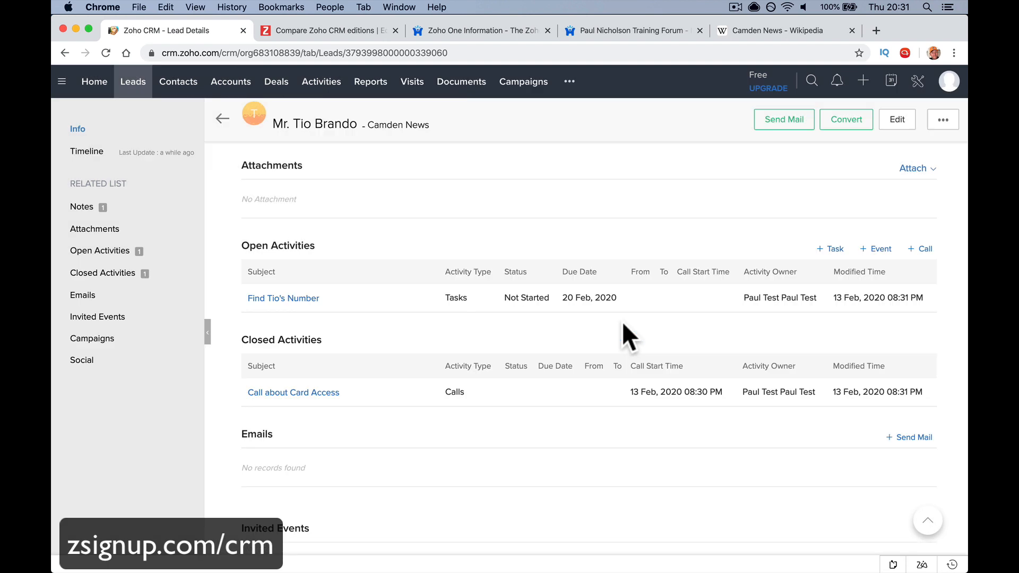
Reopen the Camden News lead and save the lead's mobile number in the Mobile field
{"action": "left_click", "coordinate": [305, 301]}
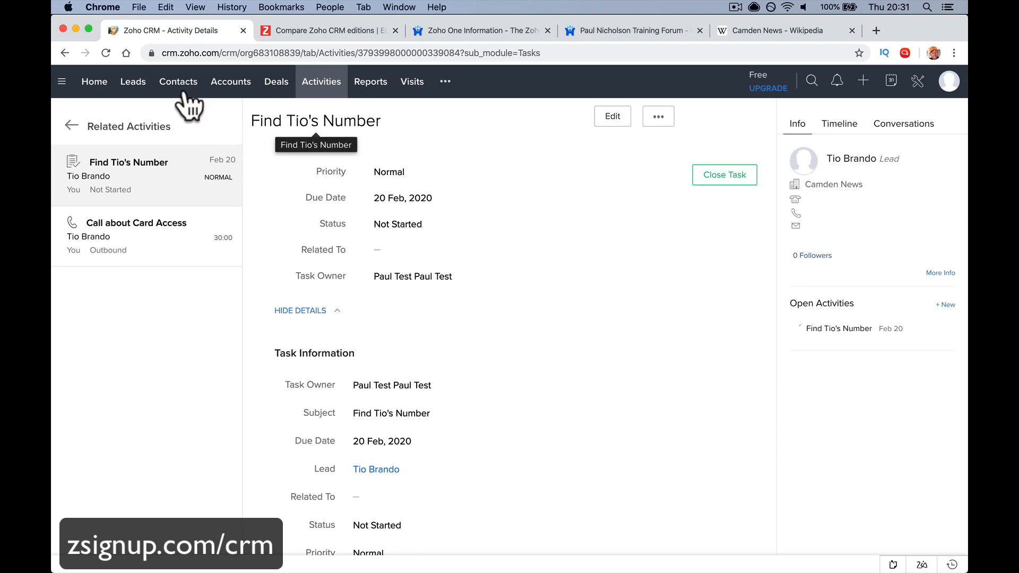
{"action": "left_click", "coordinate": [131, 85]}
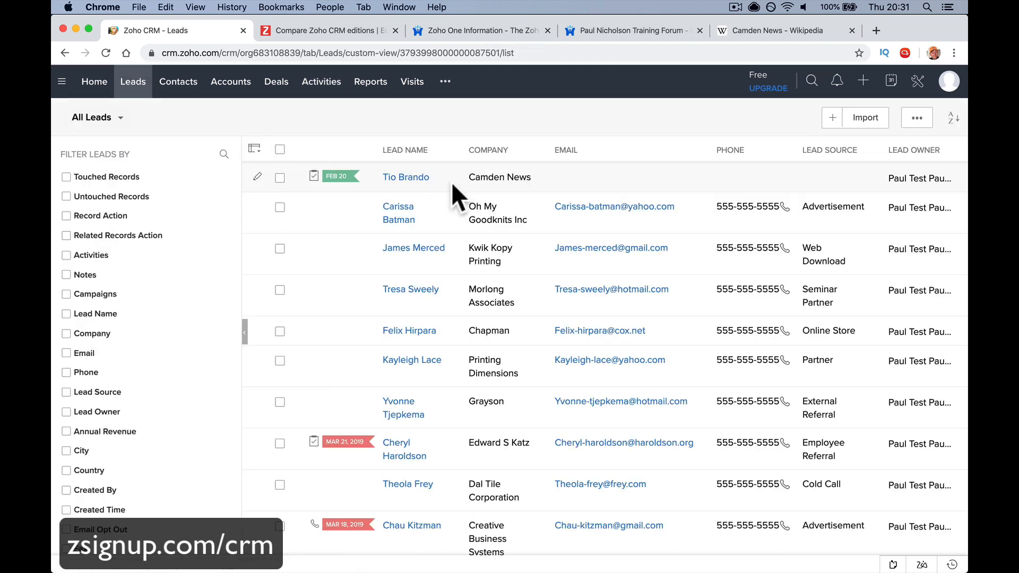
{"action": "left_click", "coordinate": [415, 182]}
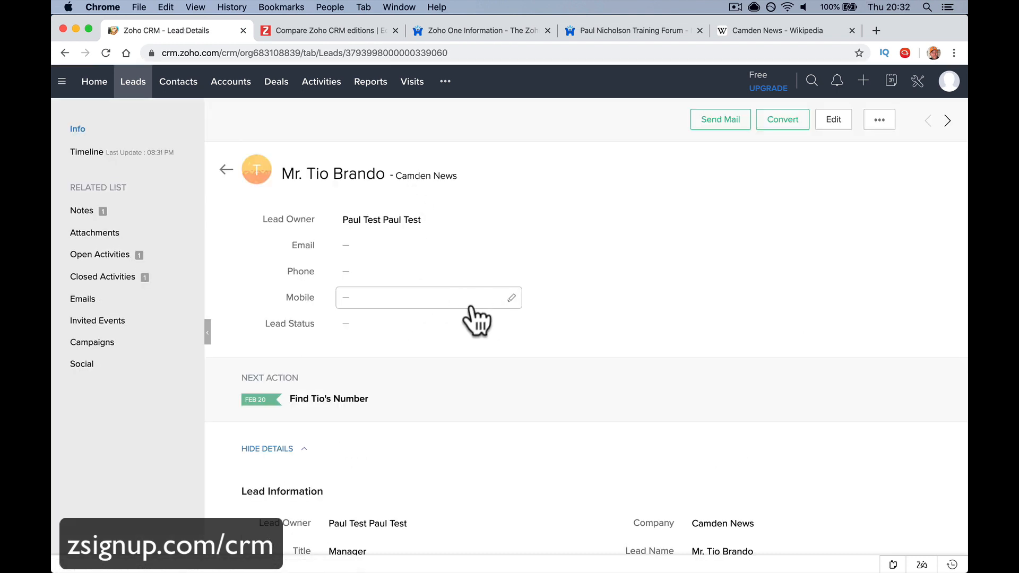
{"action": "left_click", "coordinate": [425, 298]}
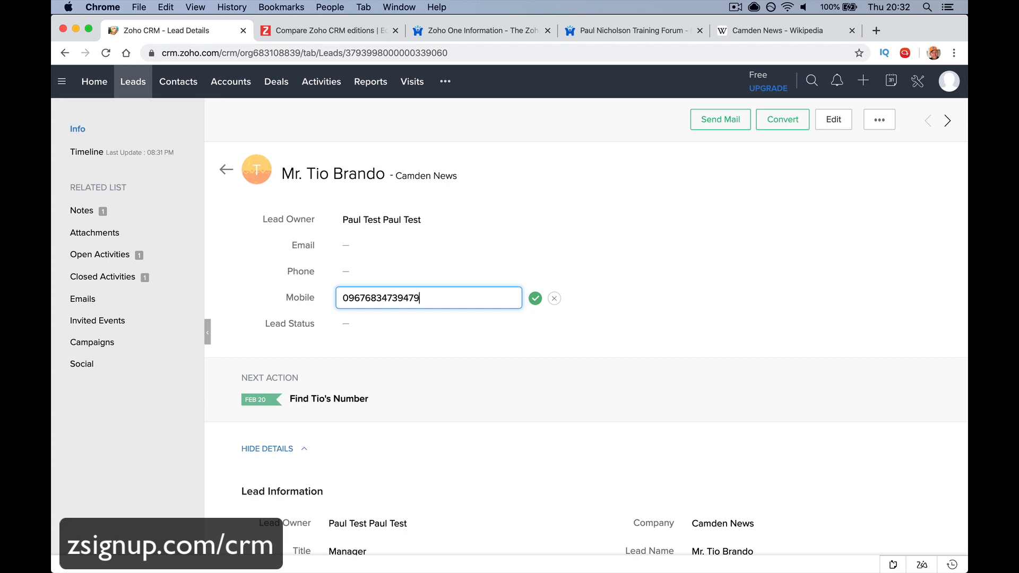
{"action": "left_click", "coordinate": [535, 299]}
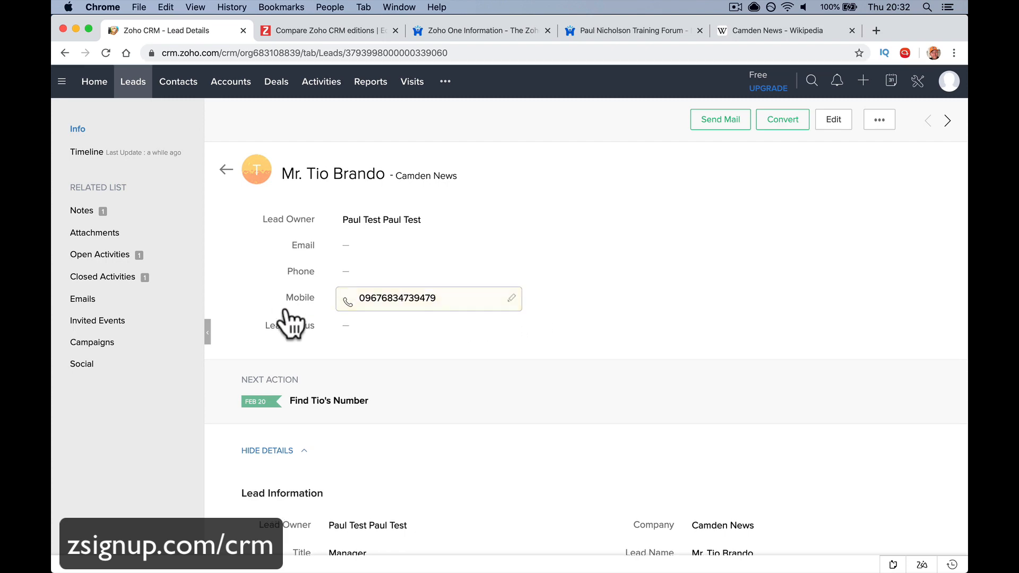
{"action": "left_click", "coordinate": [176, 256]}
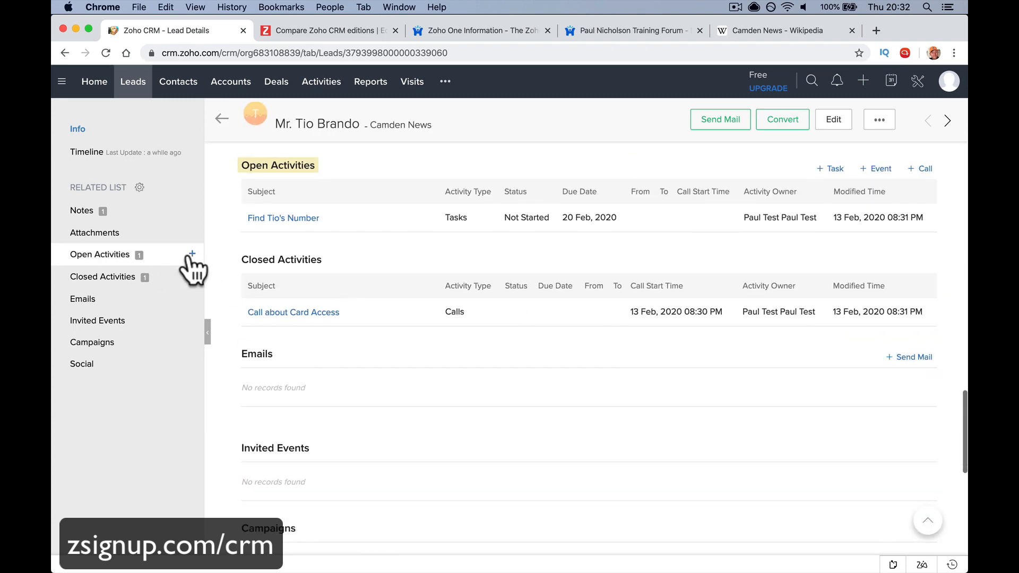
Close the find-number task as Completed
{"action": "left_click", "coordinate": [306, 219]}
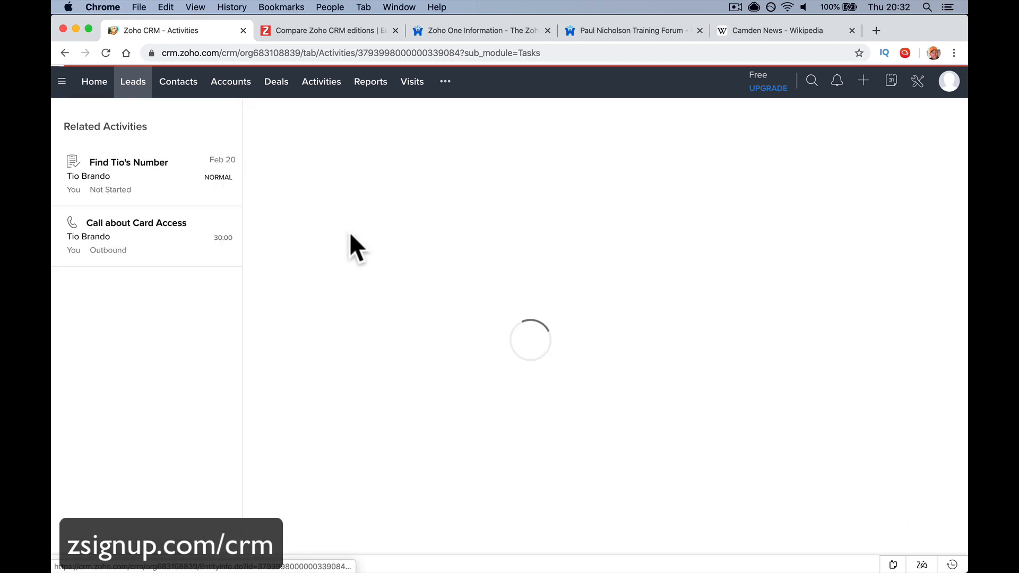
{"action": "left_click", "coordinate": [698, 180]}
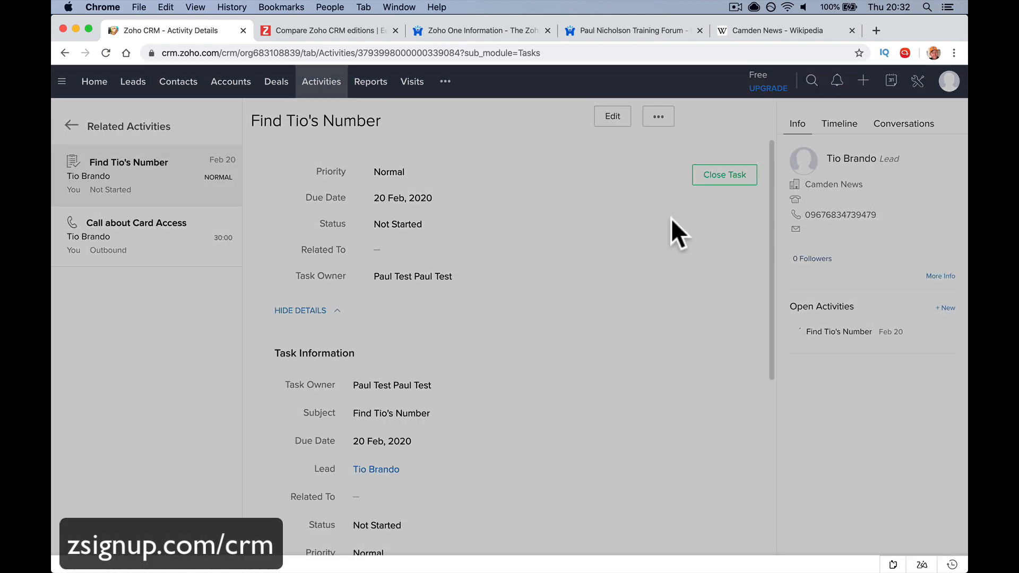
{"action": "left_click", "coordinate": [539, 140]}
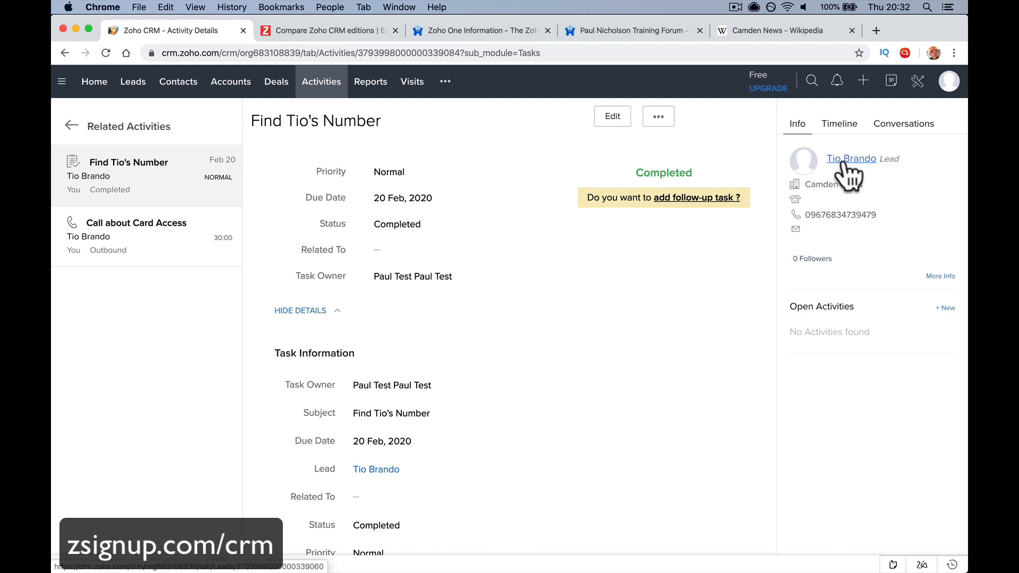
Review the lead's record and notes, then go back to the All Leads list
{"action": "left_click", "coordinate": [845, 161]}
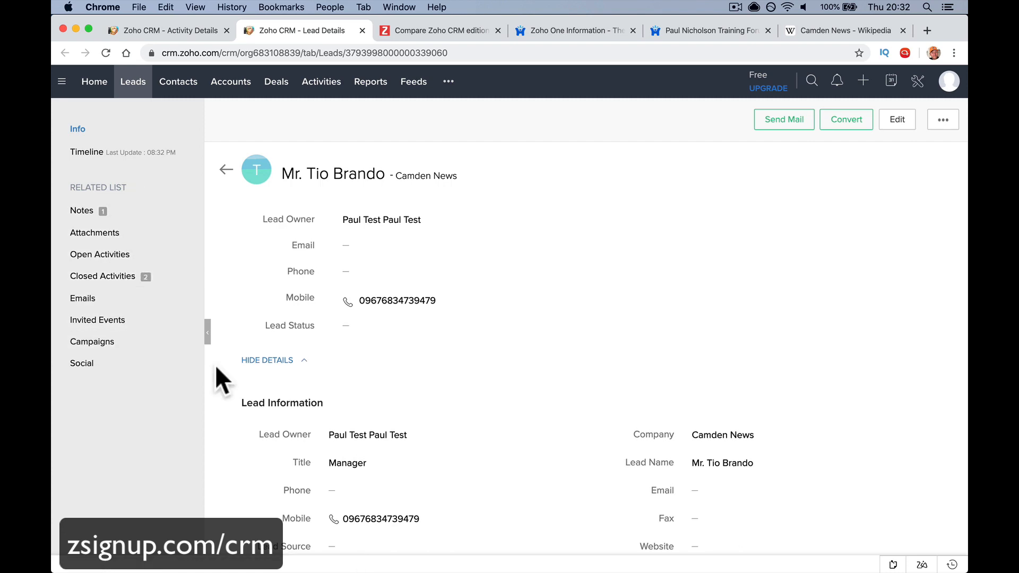
{"action": "scroll", "coordinate": [302, 389], "scroll_direction": "down", "scroll_amount": 20}
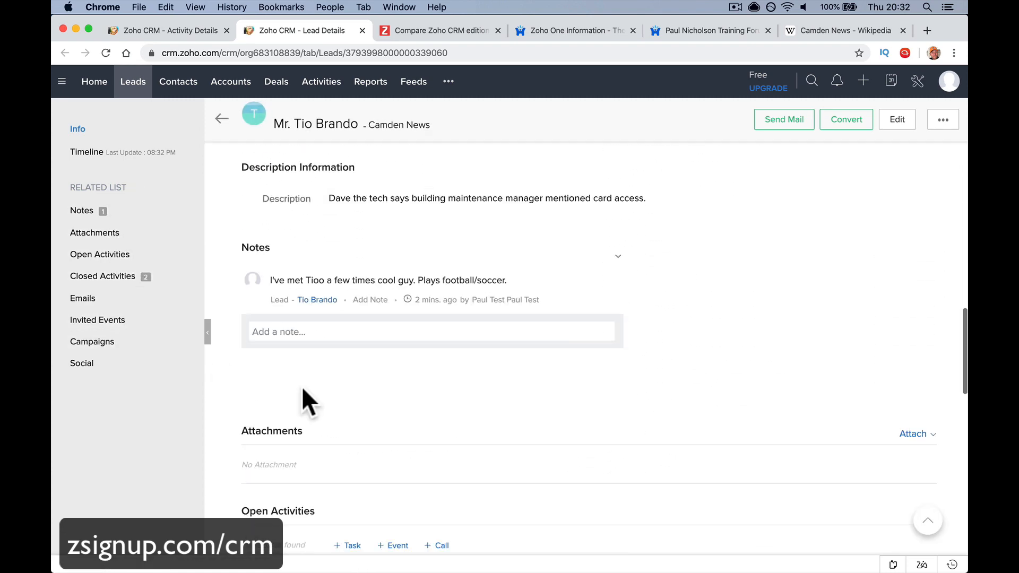
{"action": "scroll", "coordinate": [300, 395], "scroll_direction": "down", "scroll_amount": 2}
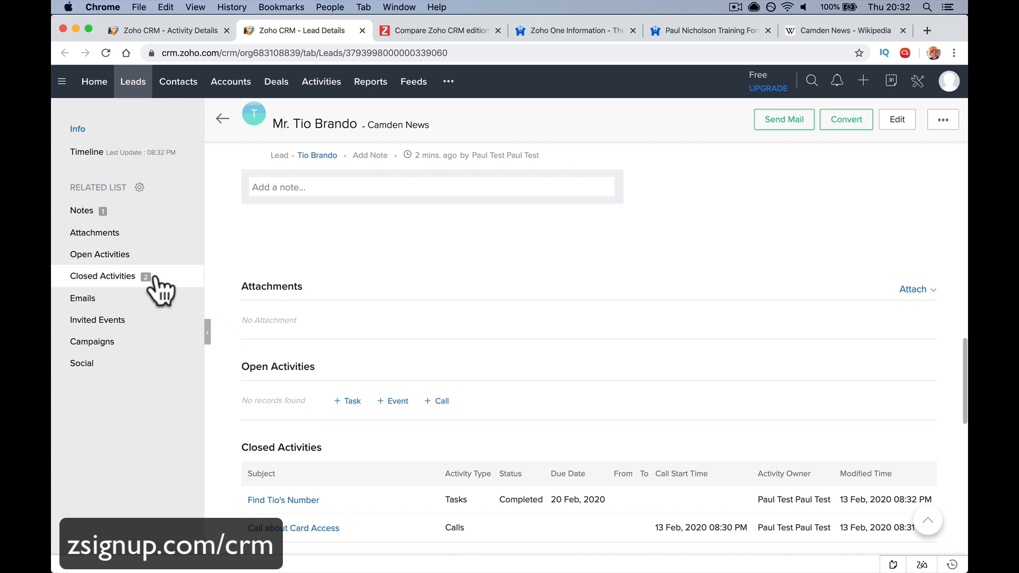
{"action": "left_click", "coordinate": [128, 215]}
{"action": "scroll", "coordinate": [340, 297], "scroll_direction": "up", "scroll_amount": 10}
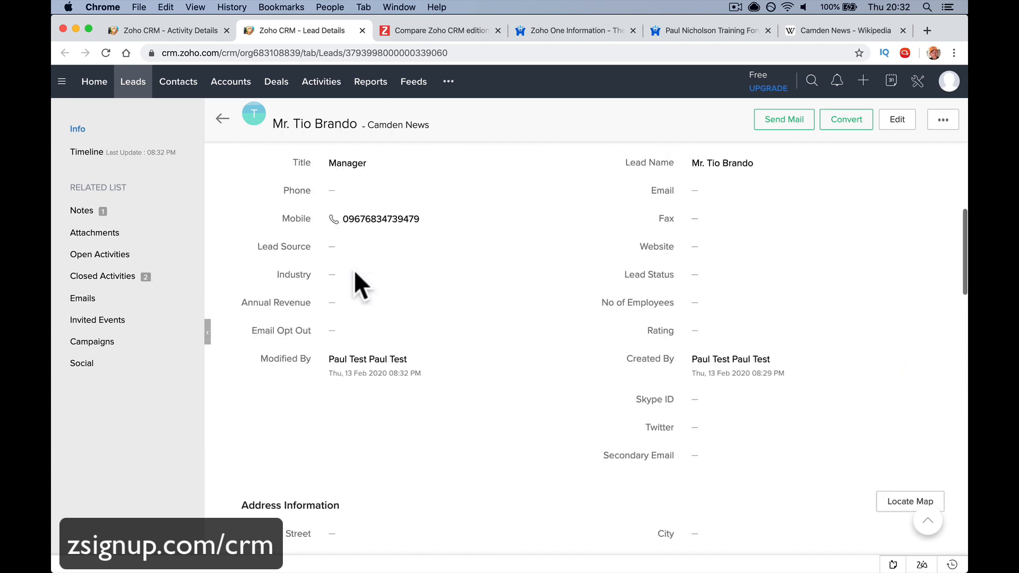
{"action": "left_click", "coordinate": [134, 88]}
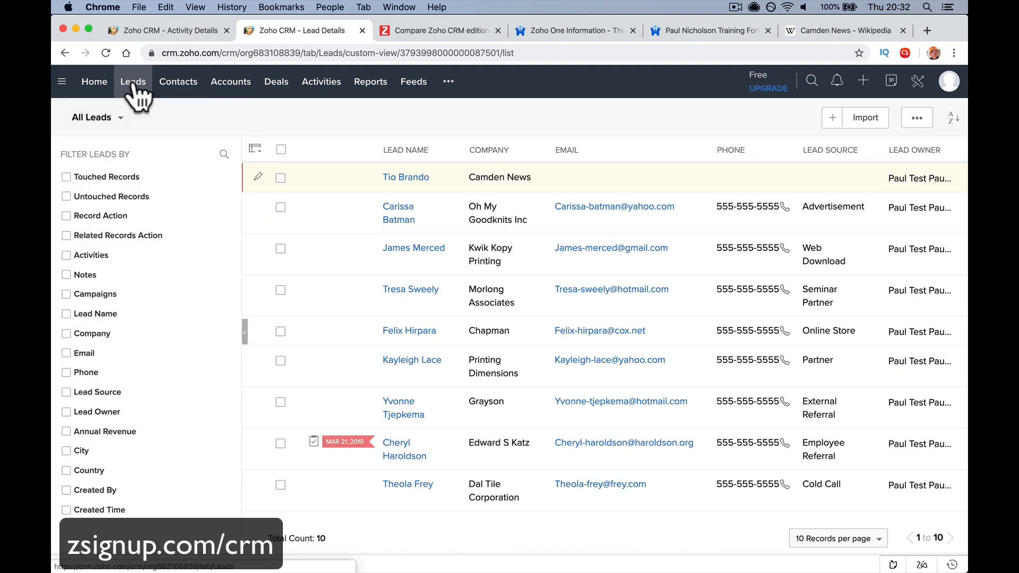
Open the Camden News lead from the Leads list and choose Convert
{"action": "left_click", "coordinate": [407, 177]}
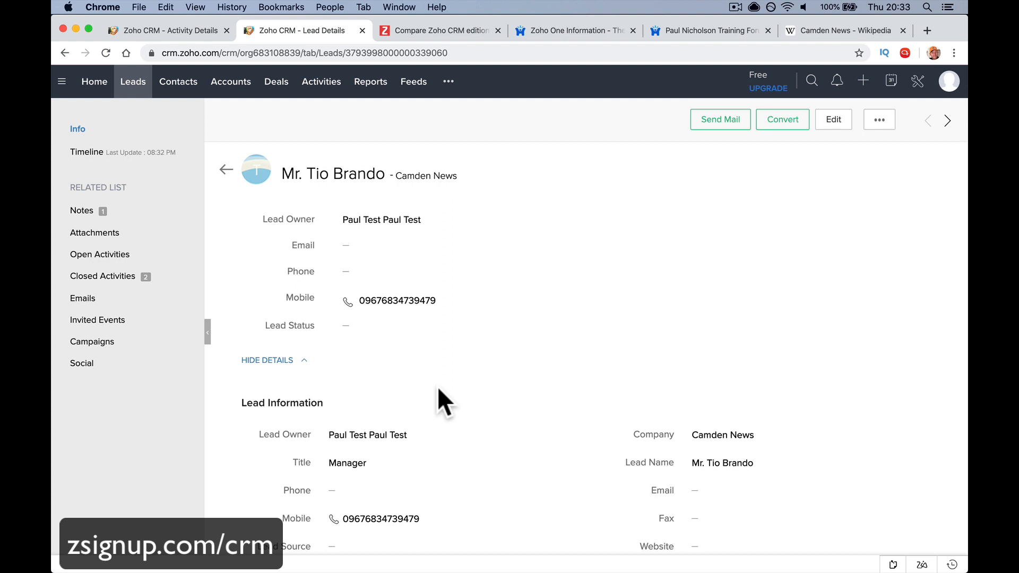
{"action": "left_click", "coordinate": [790, 125]}
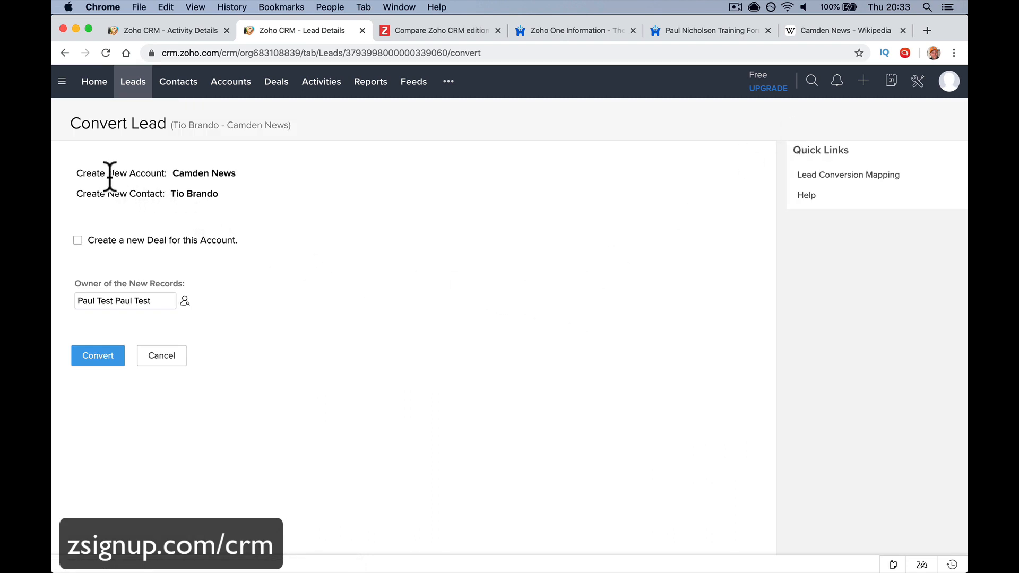
Tick 'Create a new Deal for this Account' on the Convert Lead page
{"action": "left_click_drag", "start_coordinate": [174, 173], "coordinate": [244, 185]}
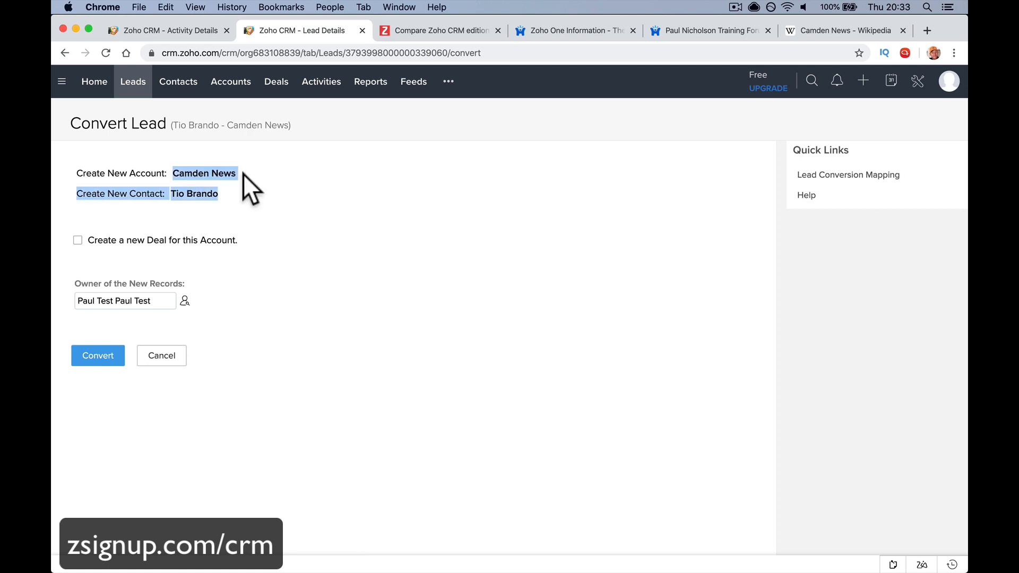
{"action": "left_click", "coordinate": [178, 196]}
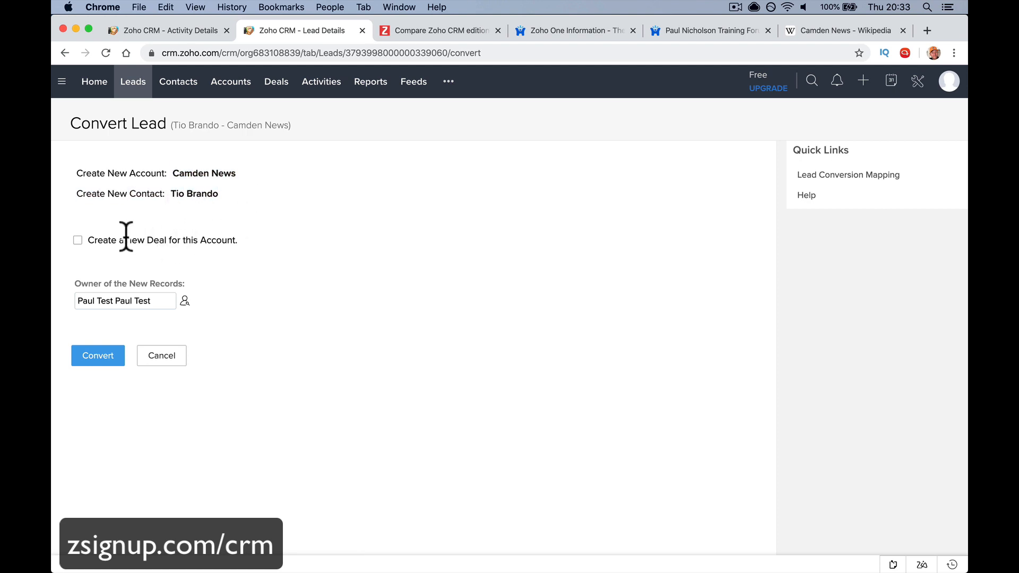
{"action": "left_click", "coordinate": [77, 242]}
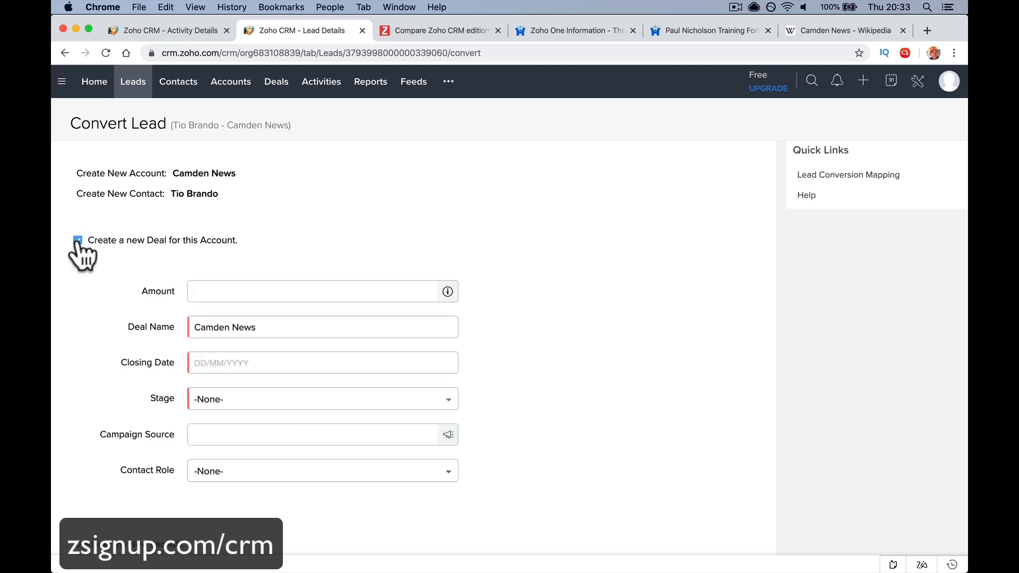
Enter deal amount 10000 and name the deal 'Camden News - Card Access System'
{"action": "left_click", "coordinate": [78, 242]}
{"action": "left_click", "coordinate": [78, 241]}
{"action": "left_click", "coordinate": [237, 291]}
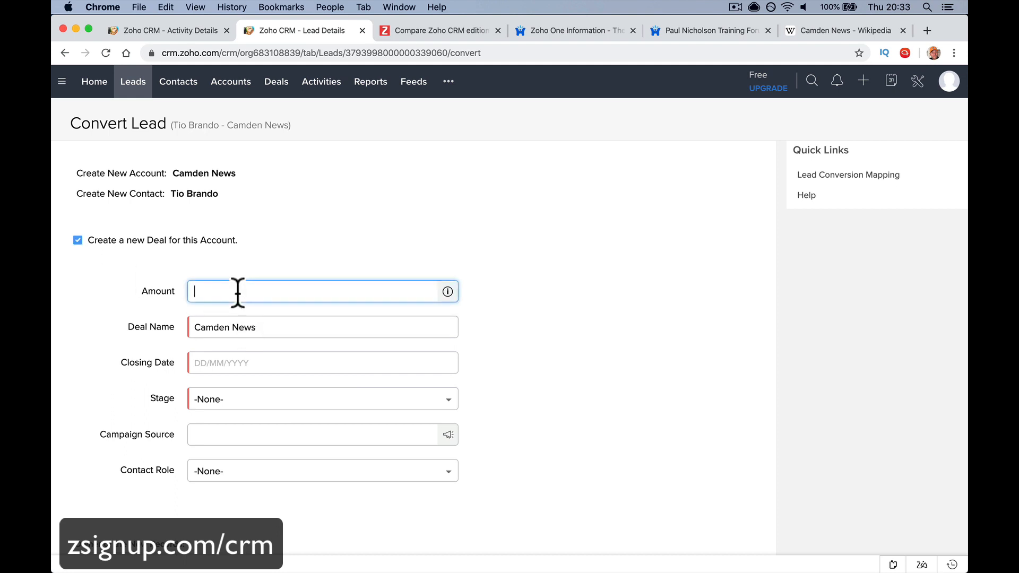
{"action": "scroll", "coordinate": [237, 293], "scroll_direction": "down", "scroll_amount": 3}
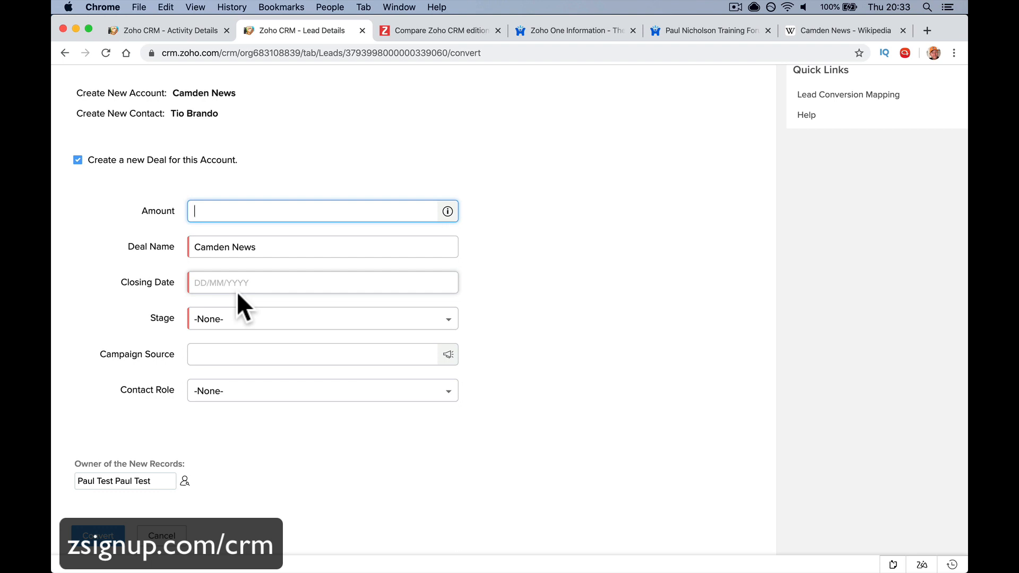
{"action": "type", "text": "10000"}
{"action": "key", "text": "Tab"}
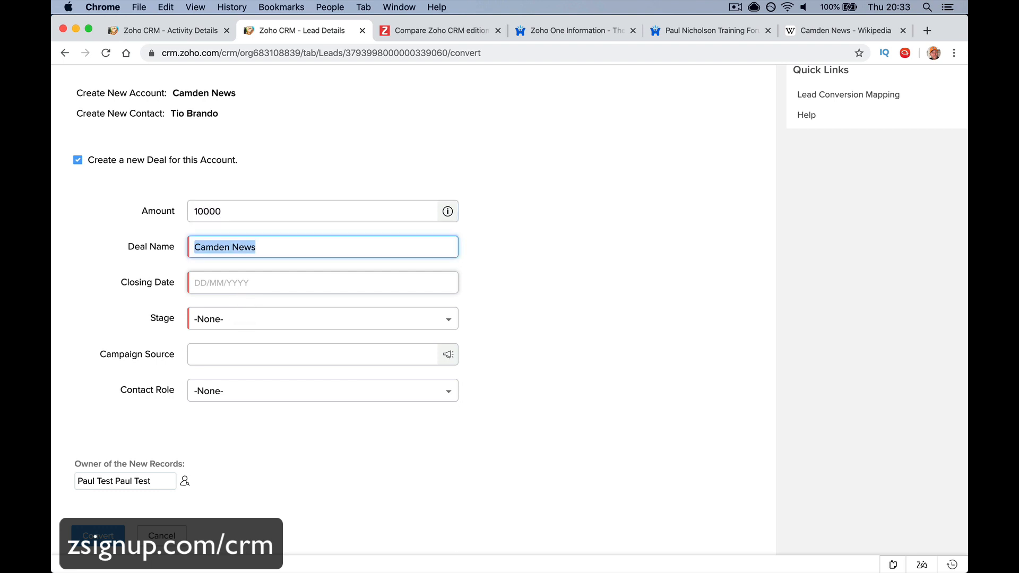
{"action": "key", "text": "Right"}
{"action": "type", "text": "- "}
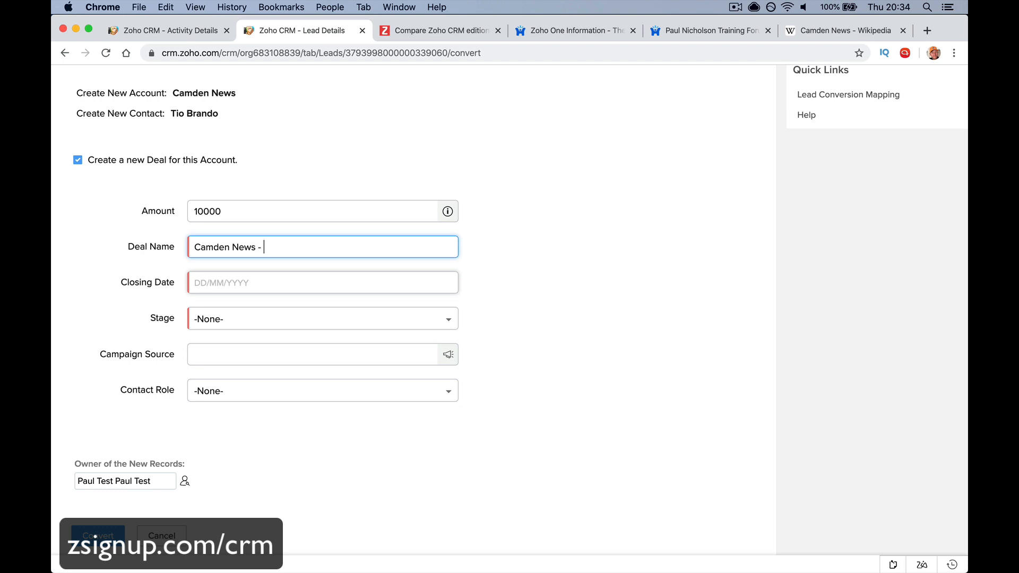
{"action": "type", "text": "Card Access System"}
{"action": "left_click_drag", "start_coordinate": [256, 247], "coordinate": [171, 248]}
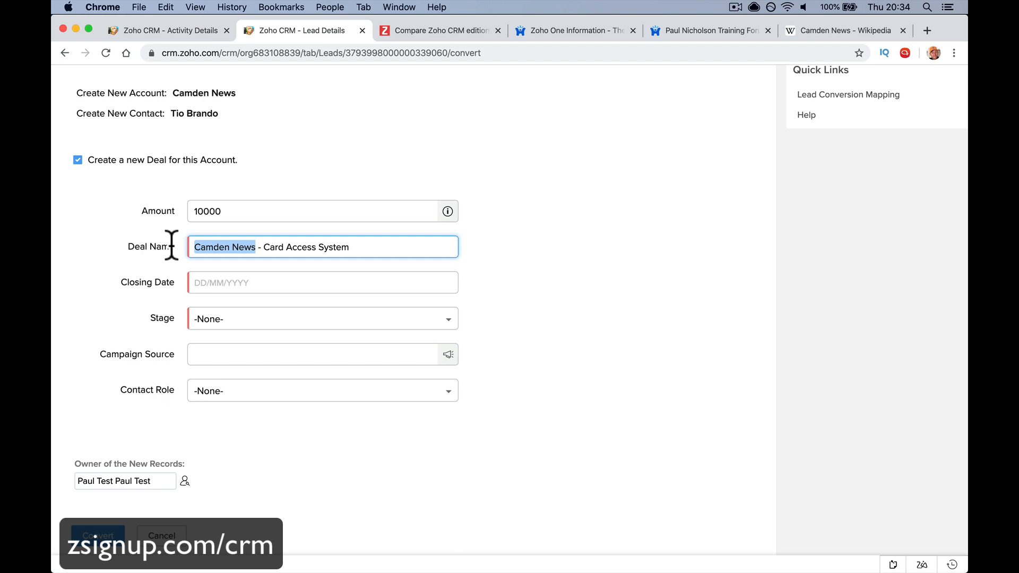
Pick 12 March 2020 as the closing date and browse the Stage options
{"action": "left_click", "coordinate": [237, 281]}
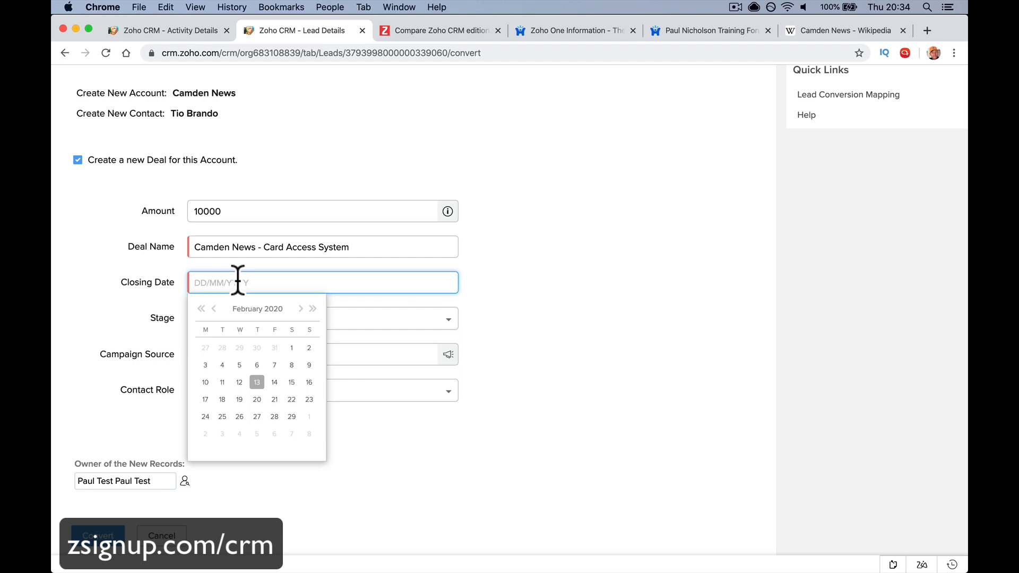
{"action": "left_click", "coordinate": [301, 309]}
{"action": "left_click", "coordinate": [257, 382]}
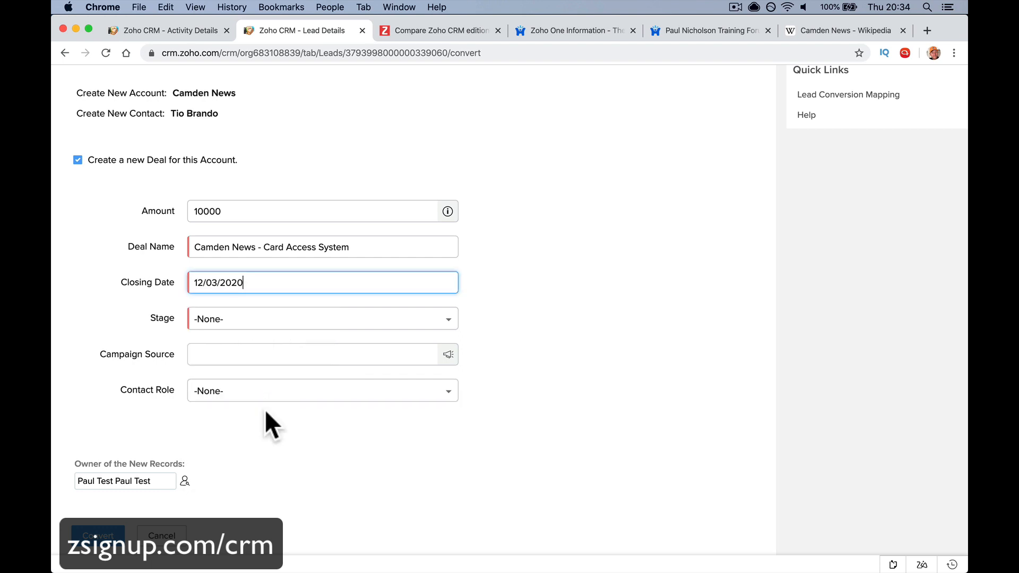
{"action": "left_click", "coordinate": [316, 332]}
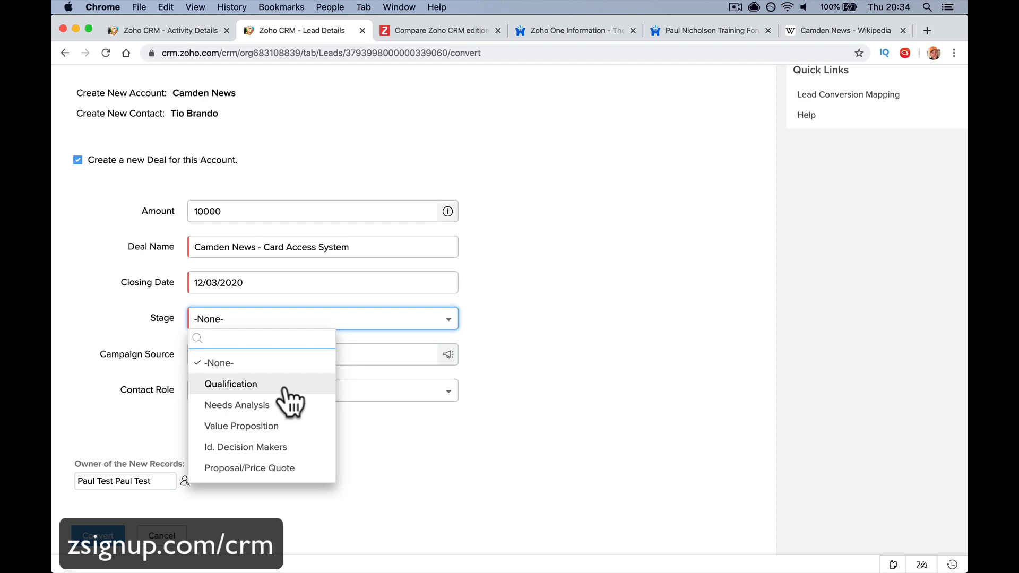
{"action": "scroll", "coordinate": [291, 417], "scroll_direction": "down", "scroll_amount": 2}
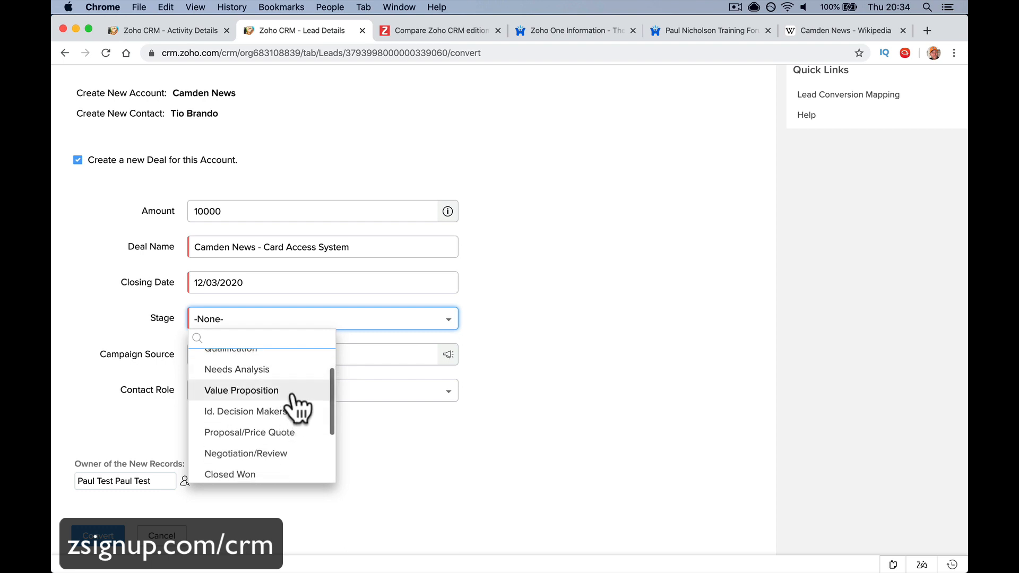
{"action": "scroll", "coordinate": [292, 396], "scroll_direction": "down", "scroll_amount": 1}
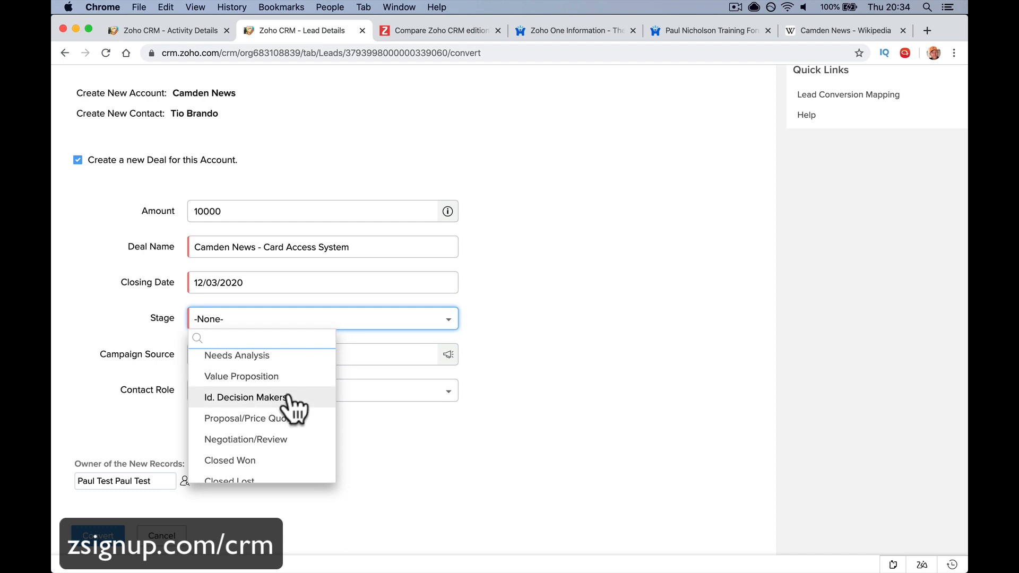
Set the deal stage to Id. Decision Makers, leaving Campaign Source empty
{"action": "left_click", "coordinate": [249, 397]}
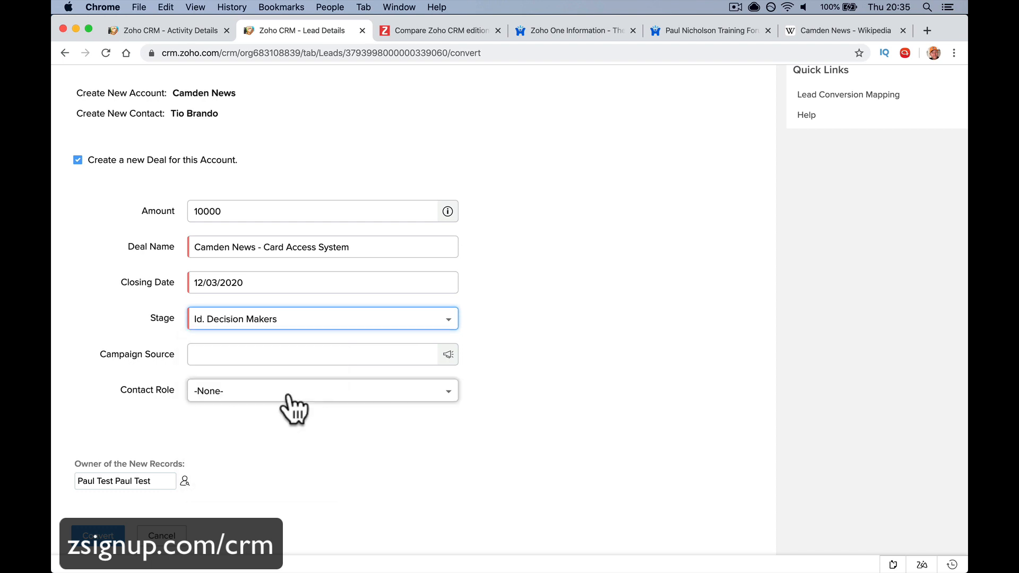
{"action": "left_click", "coordinate": [321, 321]}
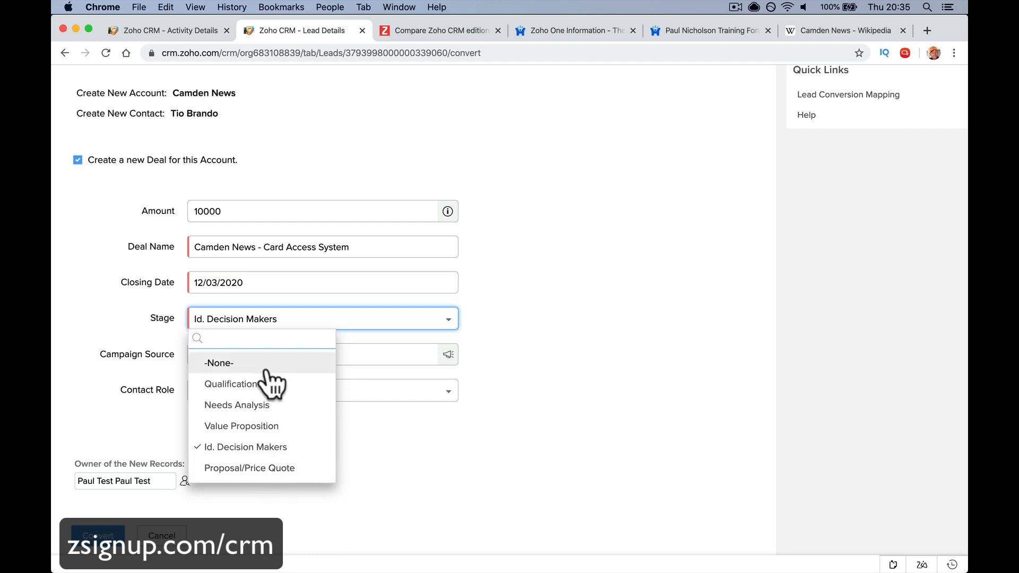
{"action": "left_click", "coordinate": [257, 447]}
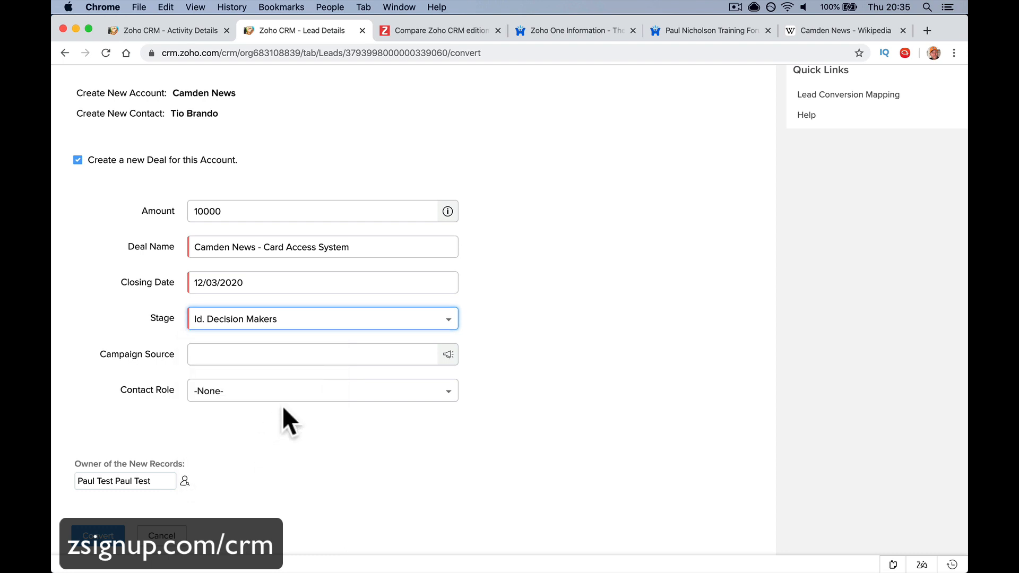
{"action": "left_click", "coordinate": [283, 357]}
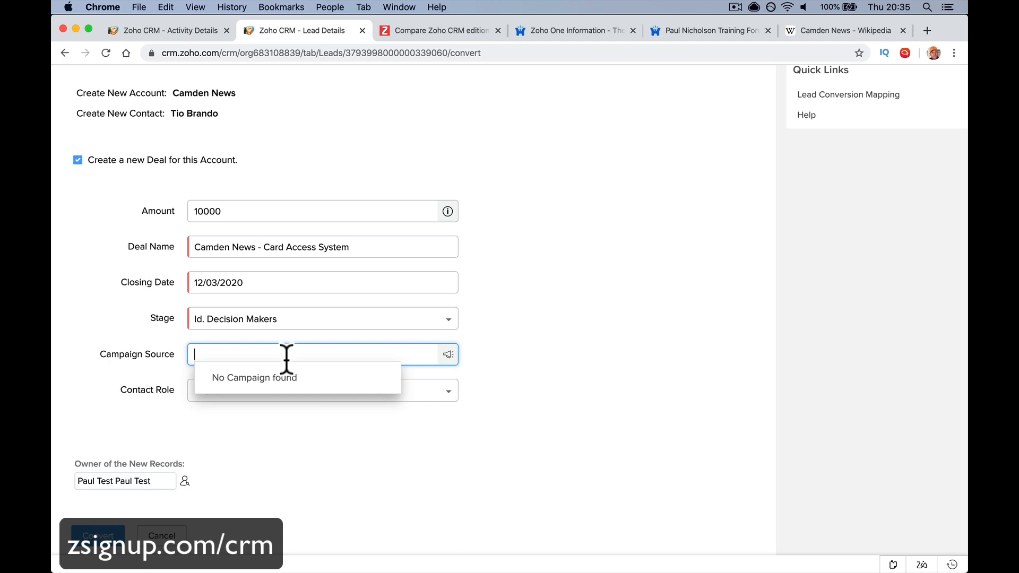
{"action": "left_click", "coordinate": [295, 436]}
Give the contact the Decision Maker role and convert the lead
{"action": "left_click", "coordinate": [310, 398]}
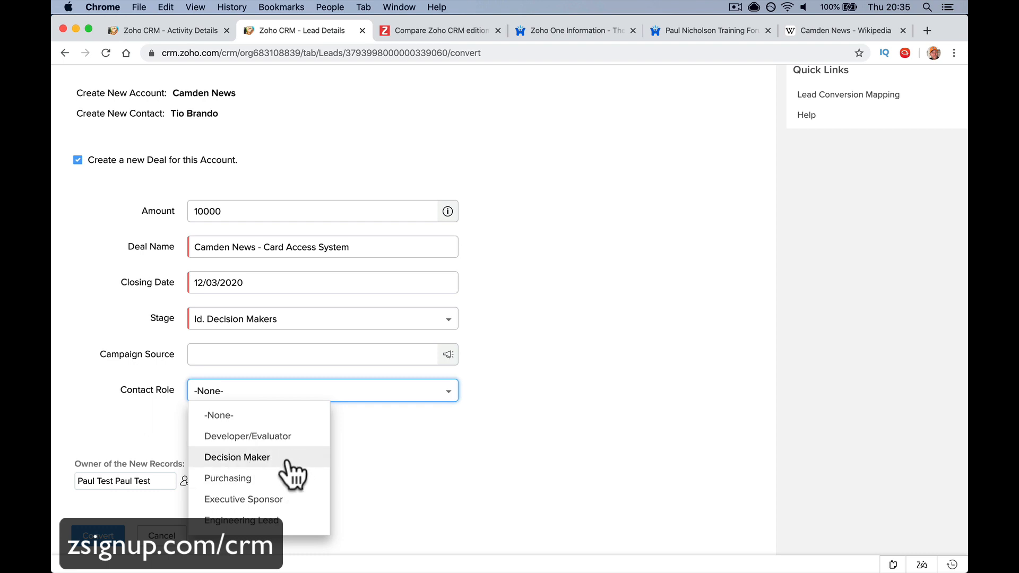
{"action": "scroll", "coordinate": [289, 480], "scroll_direction": "down", "scroll_amount": 2}
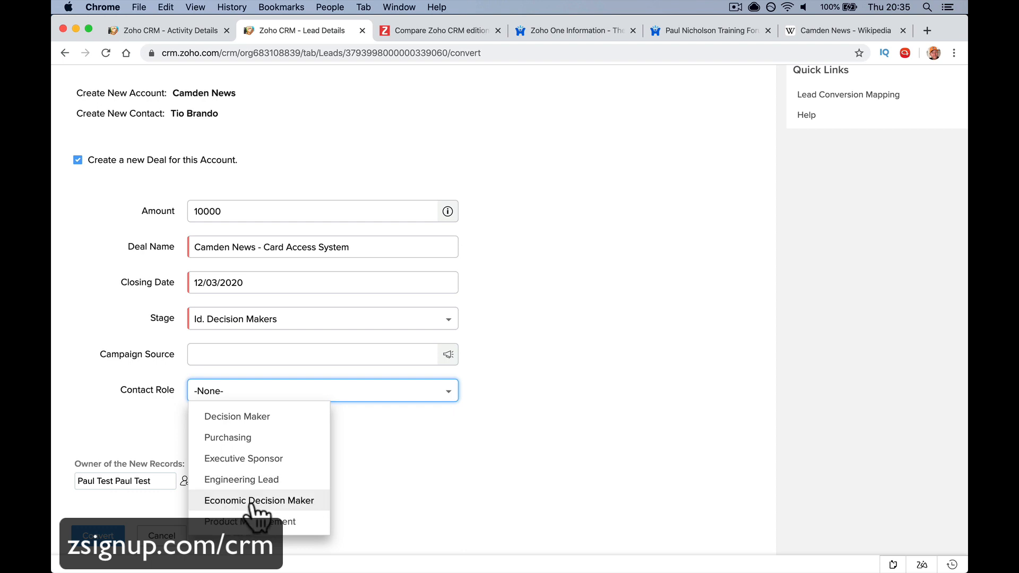
{"action": "scroll", "coordinate": [252, 494], "scroll_direction": "up", "scroll_amount": 2}
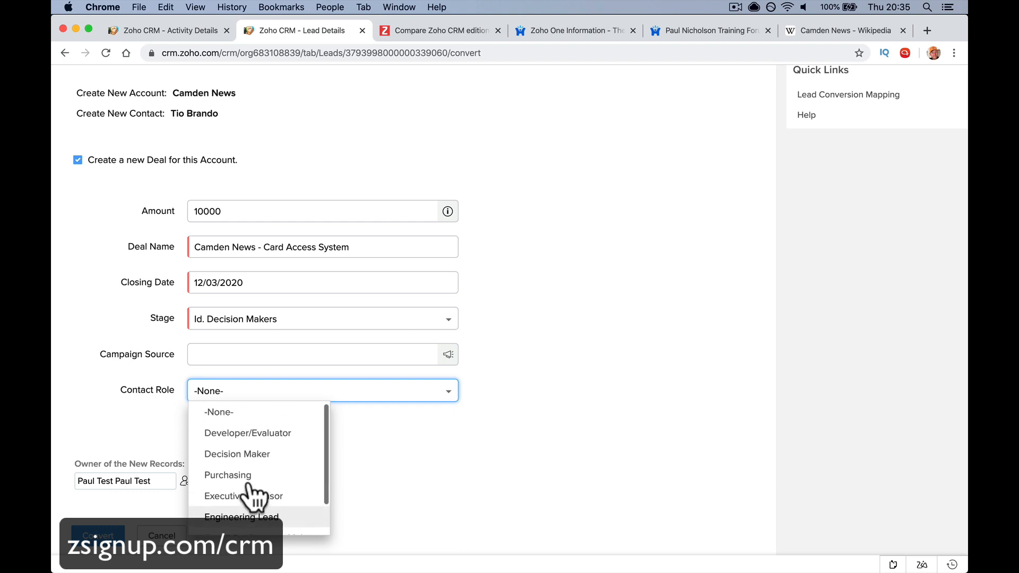
{"action": "left_click", "coordinate": [240, 455]}
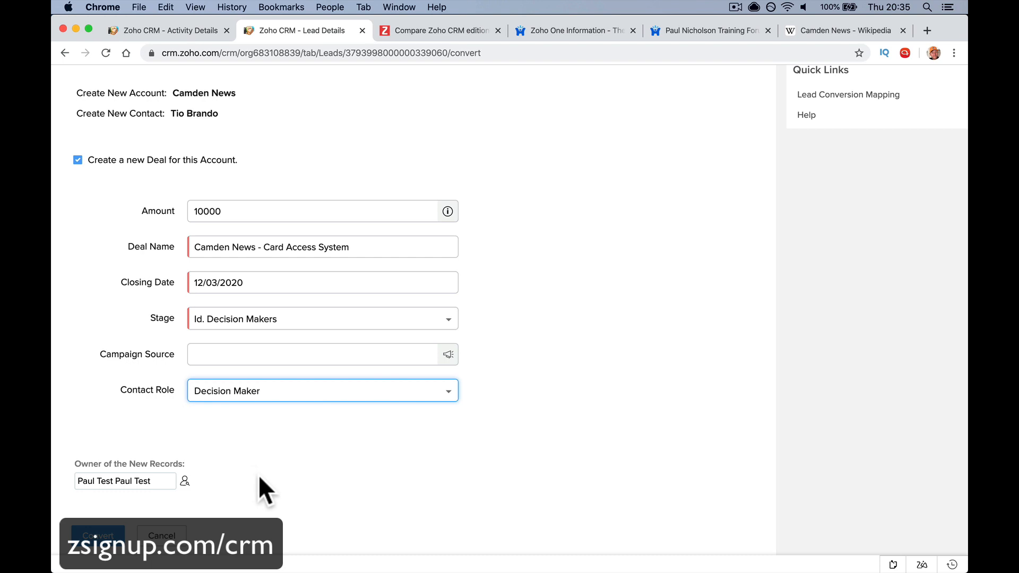
{"action": "left_click", "coordinate": [96, 535]}
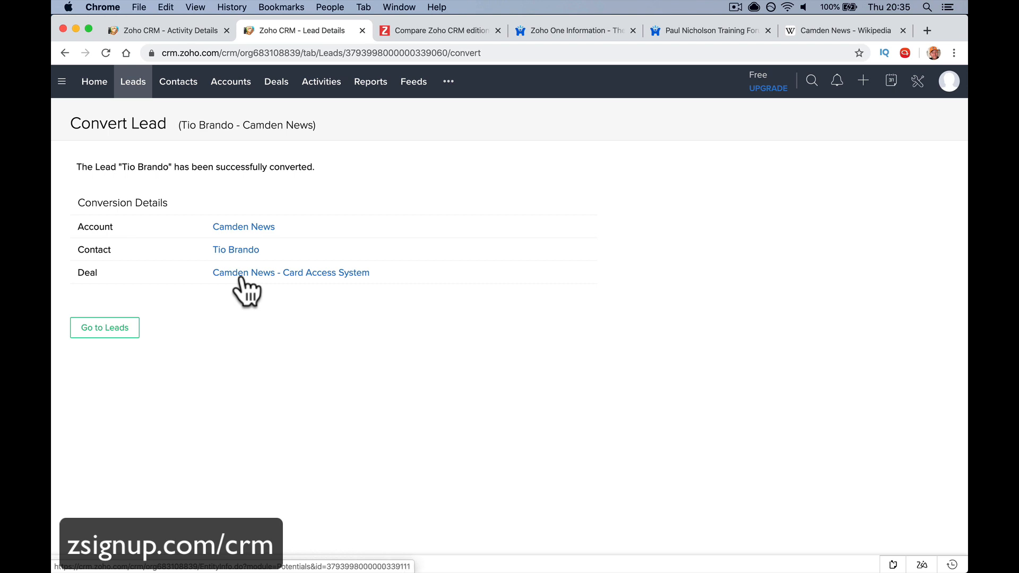
Check the new Camden News account, contact and Card Access System deal, ending on the contact
{"action": "left_click", "coordinate": [248, 227]}
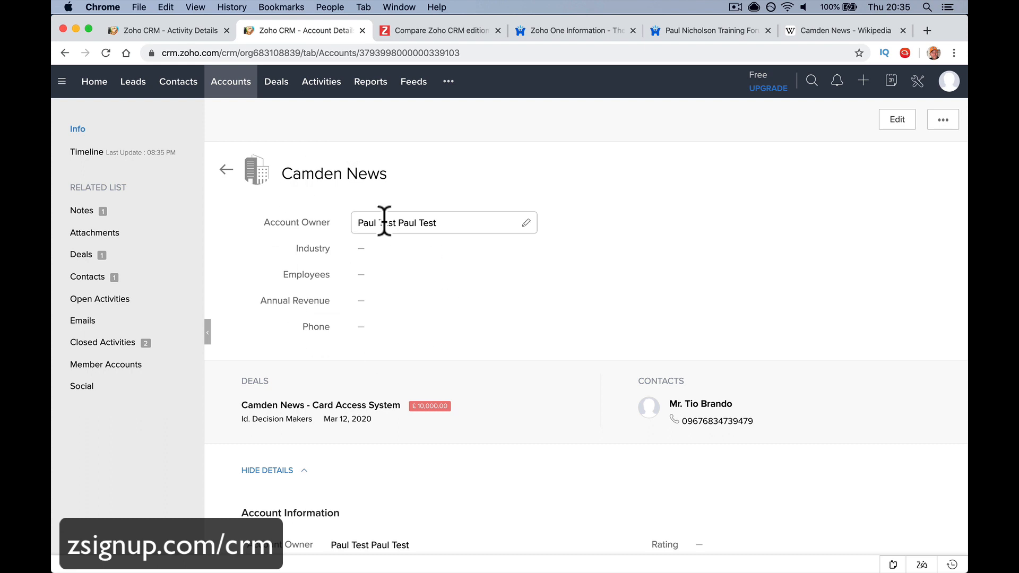
{"action": "scroll", "coordinate": [384, 220], "scroll_direction": "left", "scroll_amount": 5}
{"action": "left_click", "coordinate": [249, 241]}
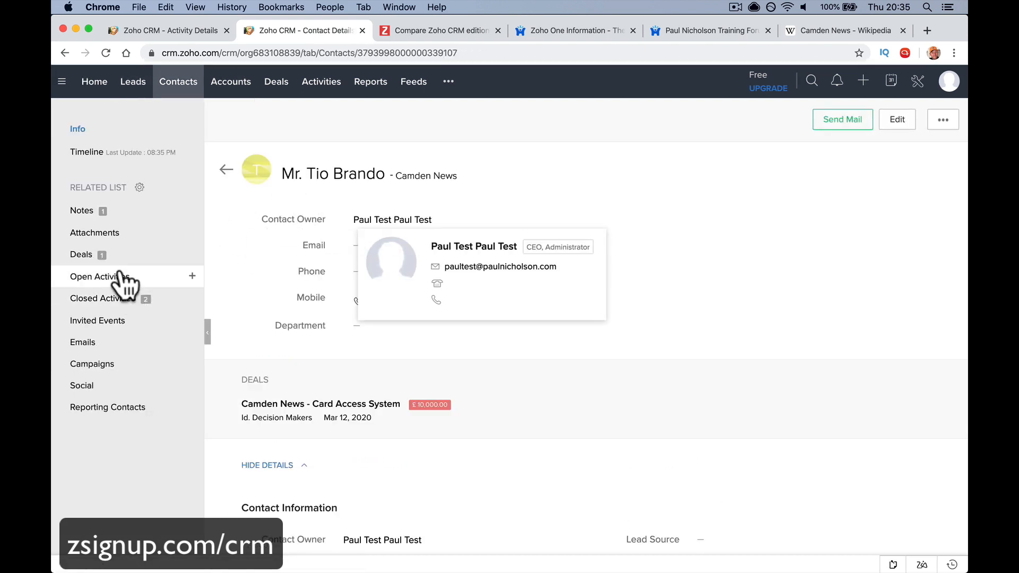
{"action": "scroll", "coordinate": [247, 301], "scroll_direction": "left", "scroll_amount": 5}
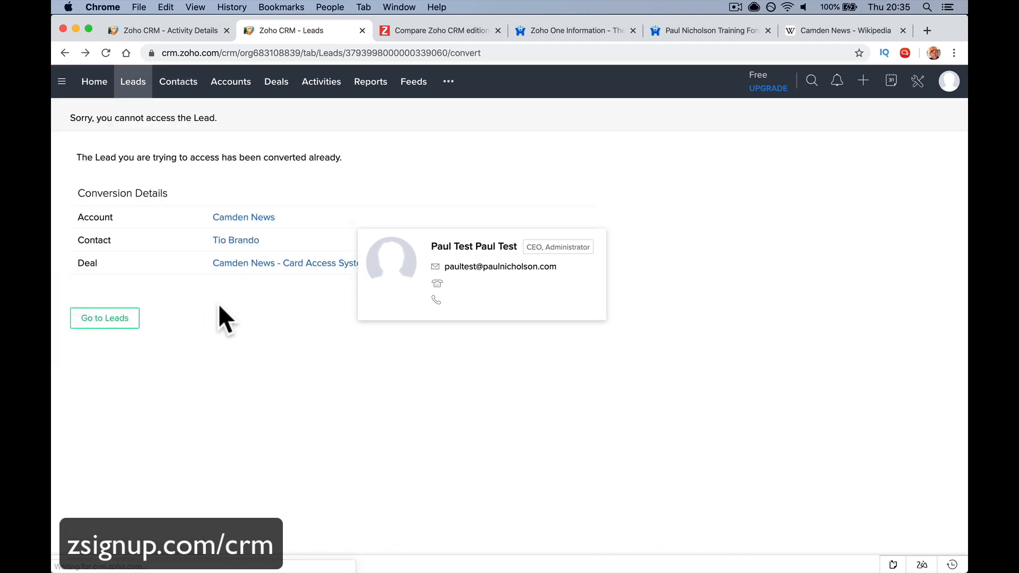
{"action": "left_click", "coordinate": [232, 266]}
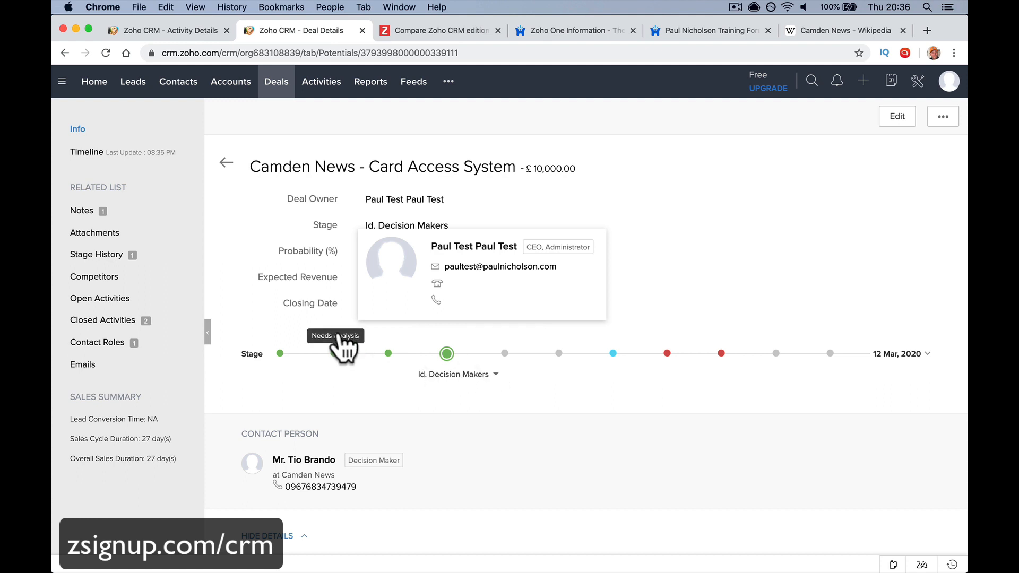
{"action": "scroll", "coordinate": [338, 337], "scroll_direction": "left", "scroll_amount": 5}
{"action": "mouse_move", "coordinate": [510, 572]}
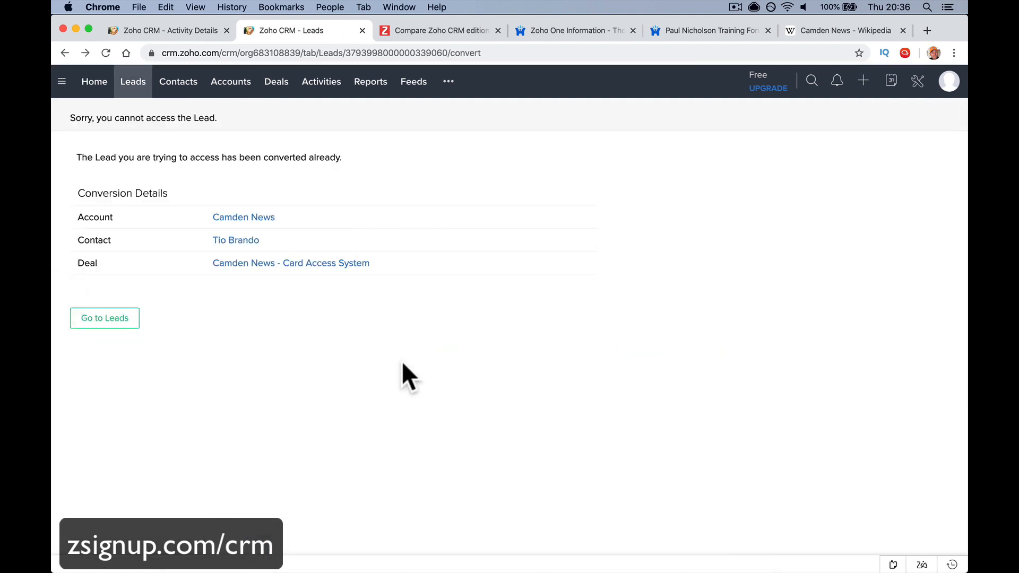
{"action": "left_click", "coordinate": [238, 241]}
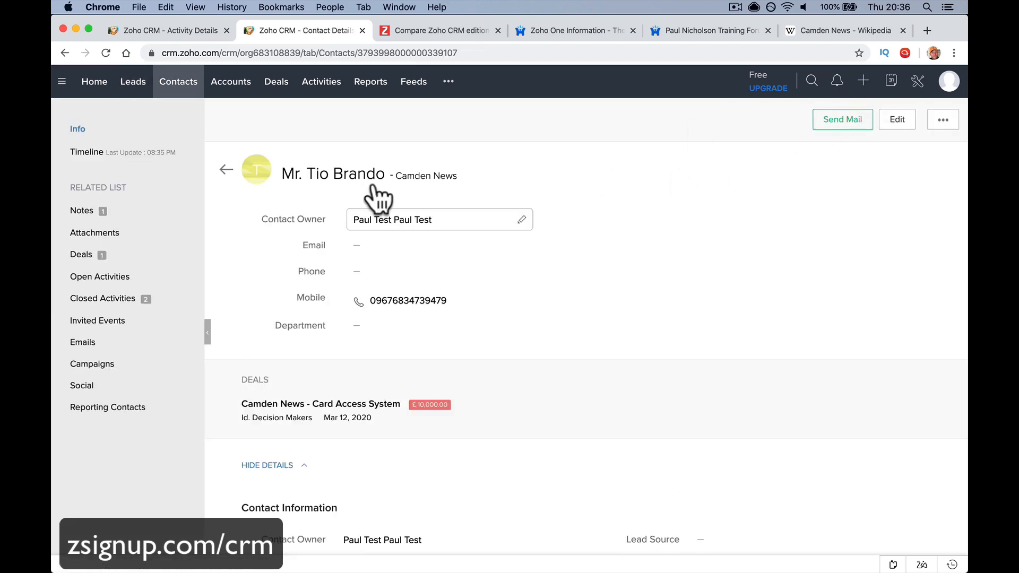
Go to the Contacts list and briefly view the Create Contact form
{"action": "left_click", "coordinate": [183, 82]}
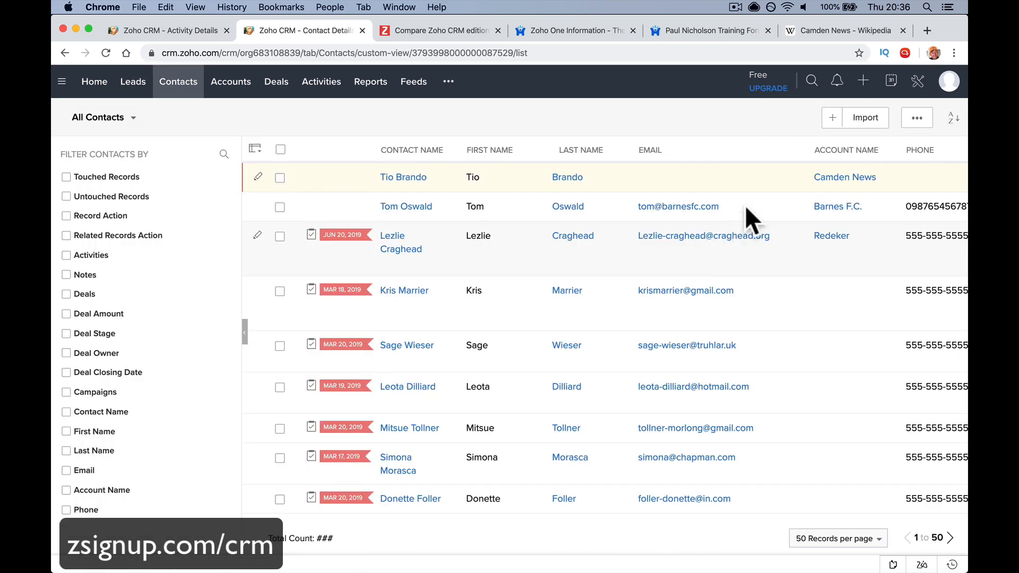
{"action": "left_click", "coordinate": [831, 118]}
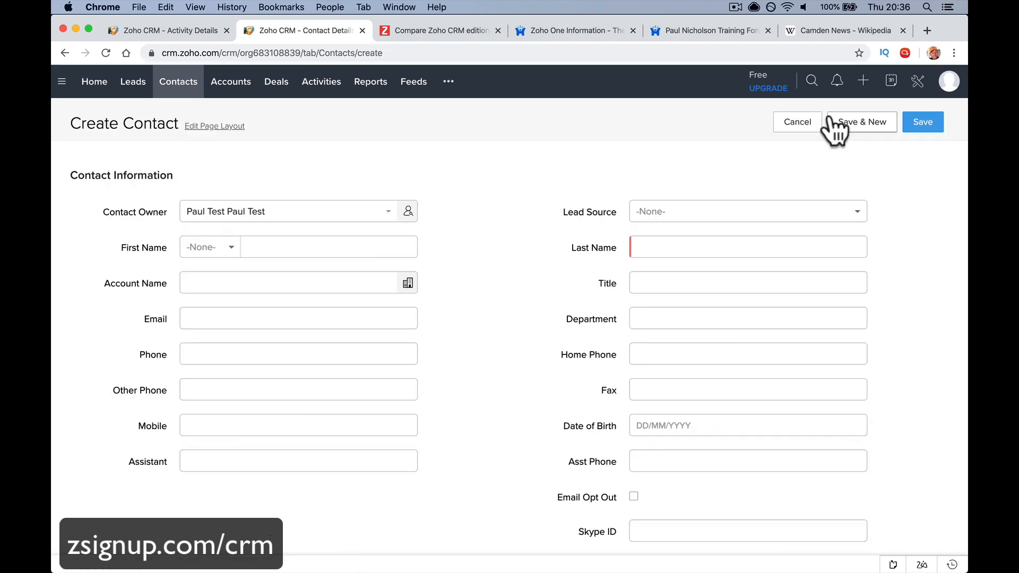
{"action": "scroll", "coordinate": [554, 277], "scroll_direction": "down", "scroll_amount": 2}
{"action": "scroll", "coordinate": [555, 277], "scroll_direction": "down", "scroll_amount": 10}
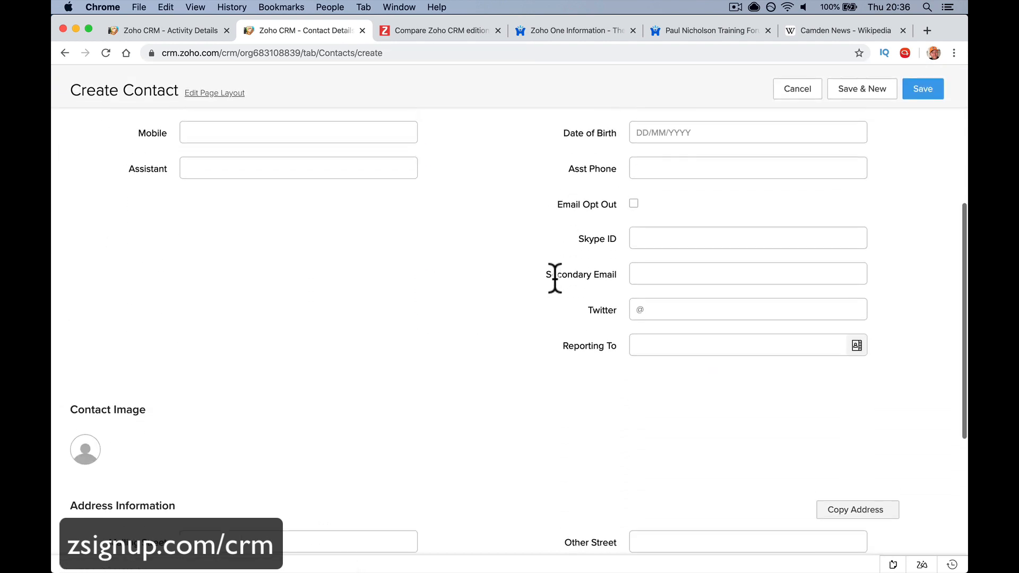
{"action": "scroll", "coordinate": [554, 277], "scroll_direction": "left", "scroll_amount": 5}
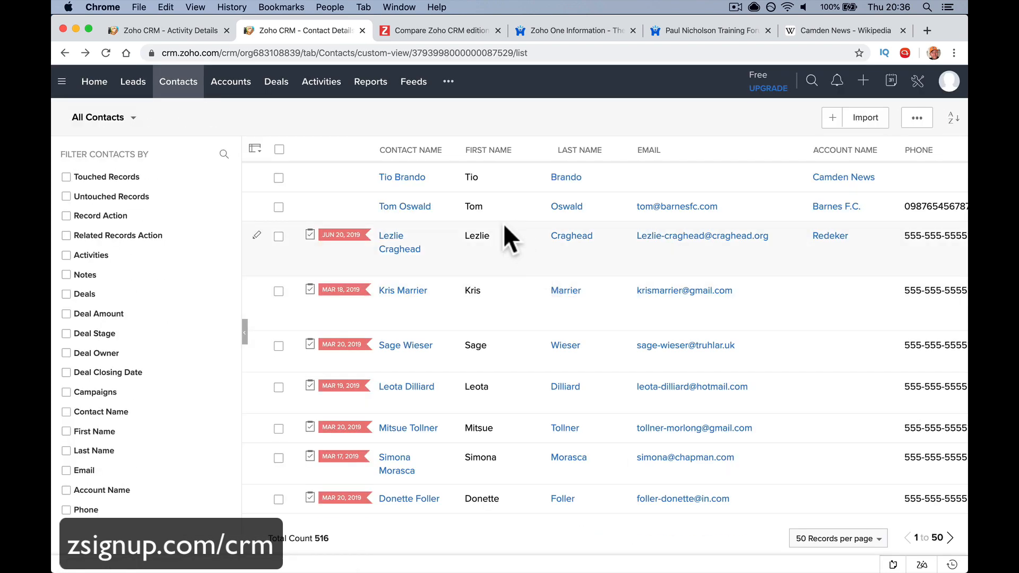
Enter the contact's camdennews.com e-mail address in the Email field
{"action": "left_click", "coordinate": [412, 177]}
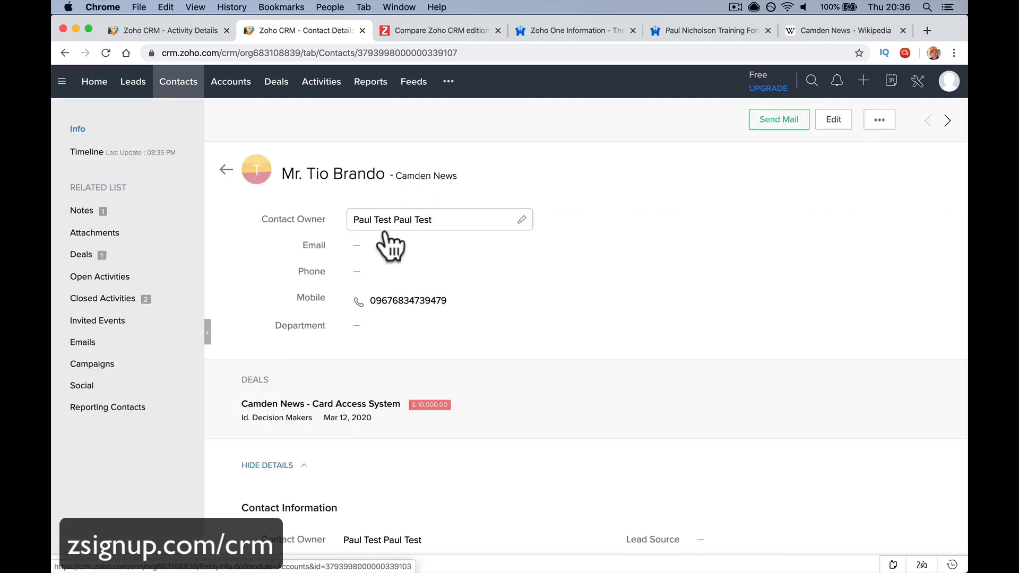
{"action": "left_click", "coordinate": [522, 247]}
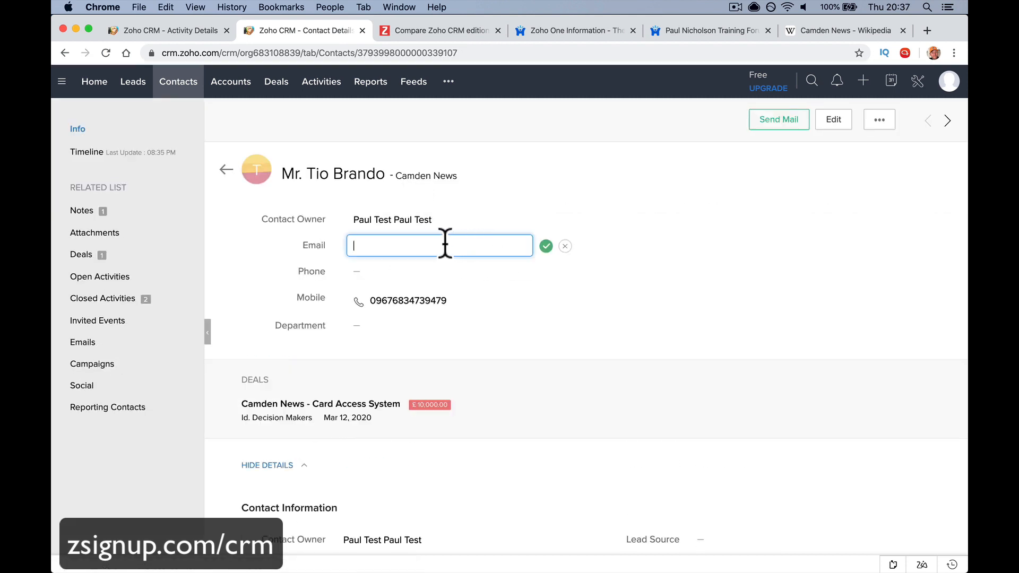
{"action": "left_click", "coordinate": [544, 247]}
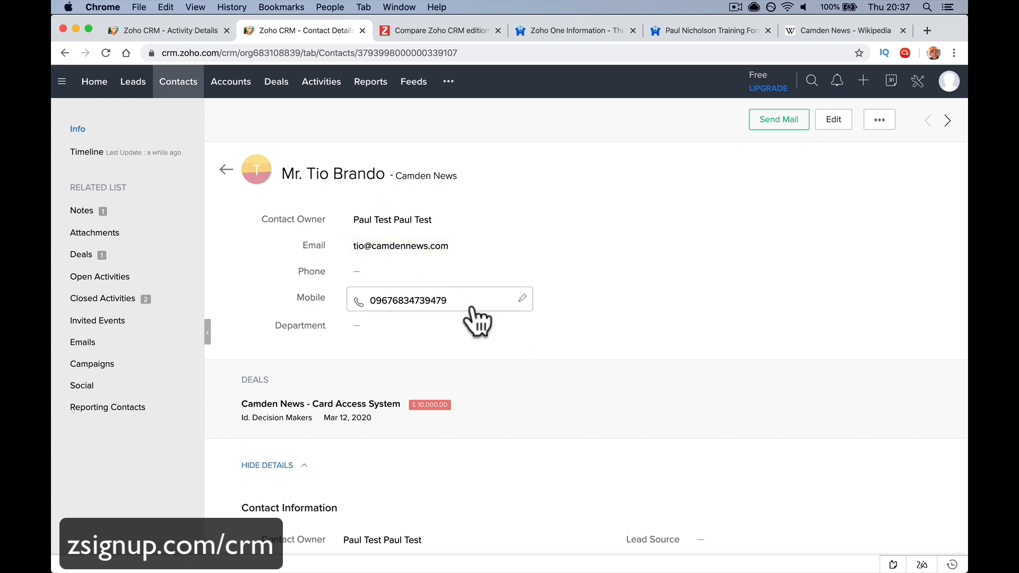
{"action": "scroll", "coordinate": [475, 319], "scroll_direction": "down", "scroll_amount": 3}
{"action": "scroll", "coordinate": [471, 297], "scroll_direction": "up", "scroll_amount": 2}
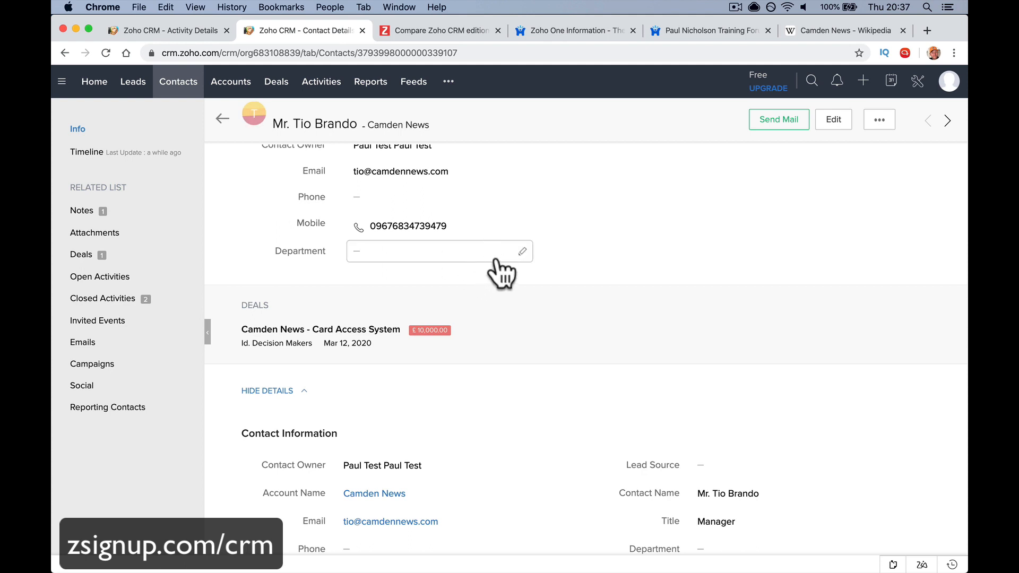
{"action": "scroll", "coordinate": [491, 374], "scroll_direction": "down", "scroll_amount": 2}
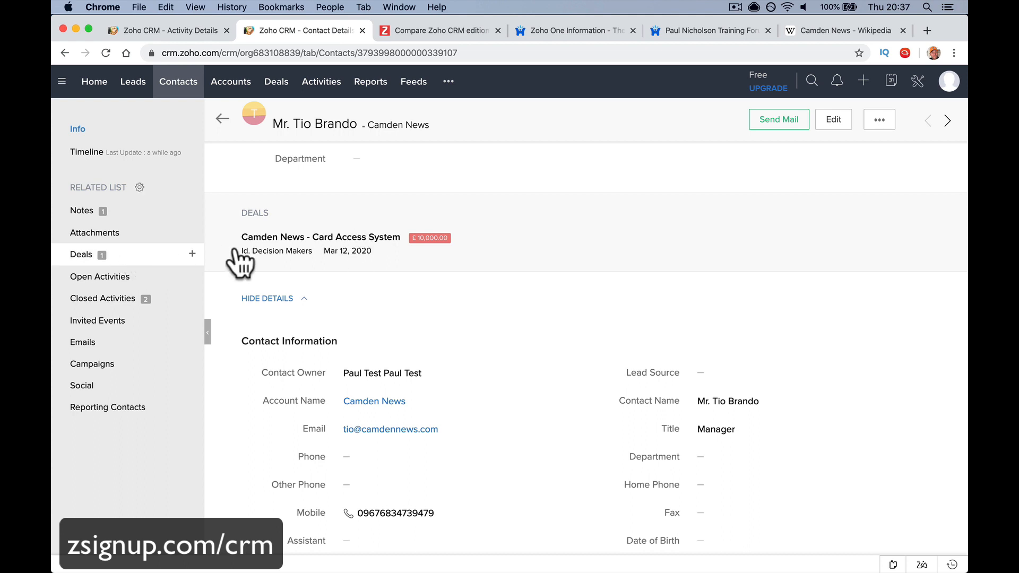
{"action": "scroll", "coordinate": [430, 279], "scroll_direction": "down", "scroll_amount": 2}
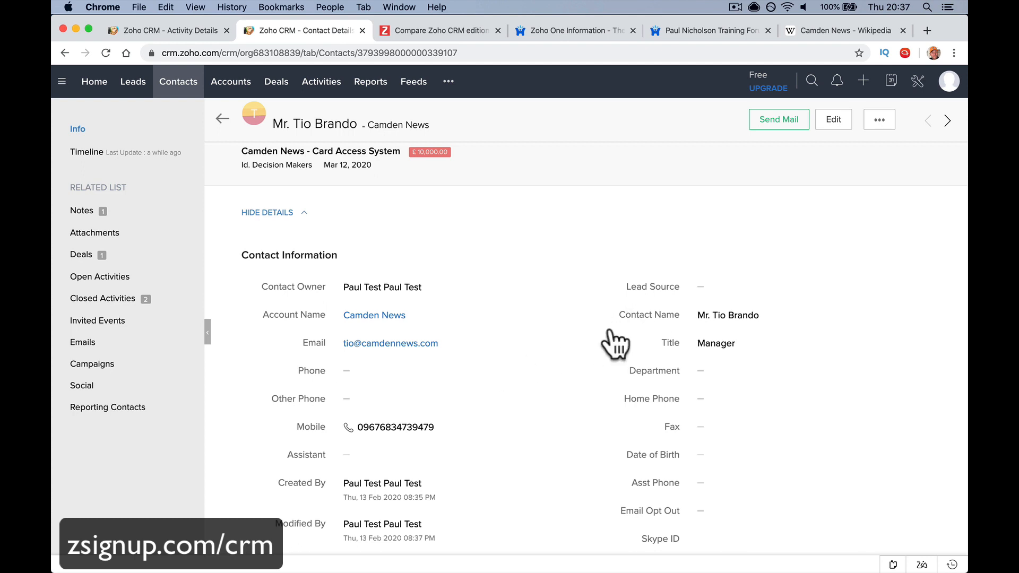
{"action": "scroll", "coordinate": [535, 408], "scroll_direction": "down", "scroll_amount": 1}
{"action": "scroll", "coordinate": [532, 415], "scroll_direction": "down", "scroll_amount": 3}
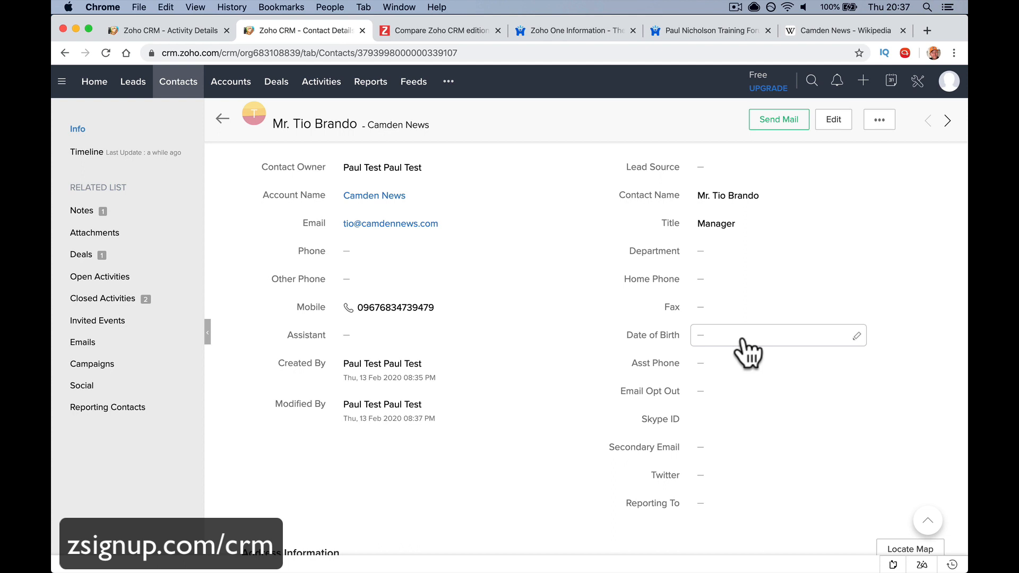
{"action": "scroll", "coordinate": [746, 351], "scroll_direction": "down", "scroll_amount": 3}
{"action": "scroll", "coordinate": [769, 398], "scroll_direction": "down", "scroll_amount": 3}
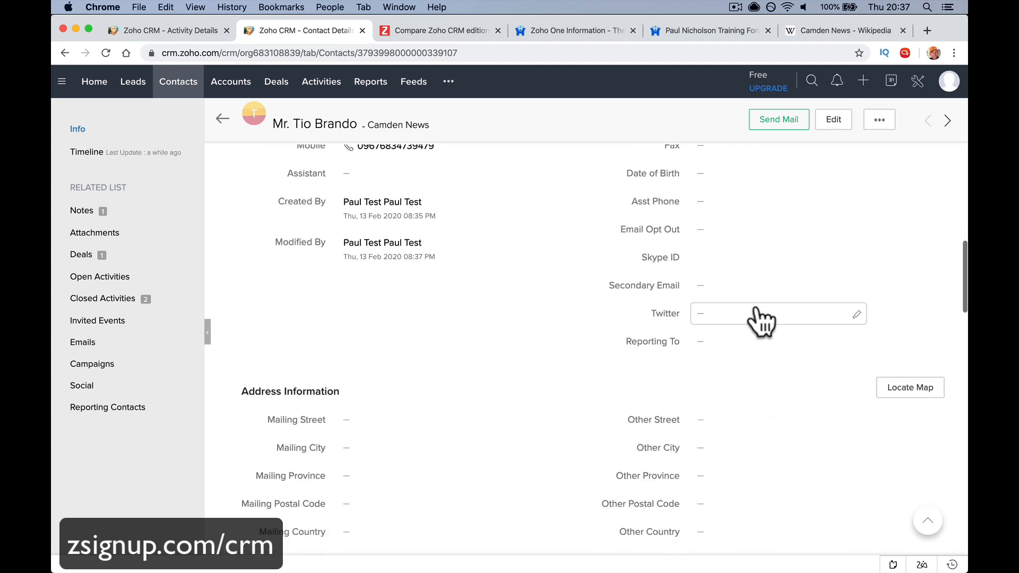
{"action": "scroll", "coordinate": [760, 324], "scroll_direction": "down", "scroll_amount": 5}
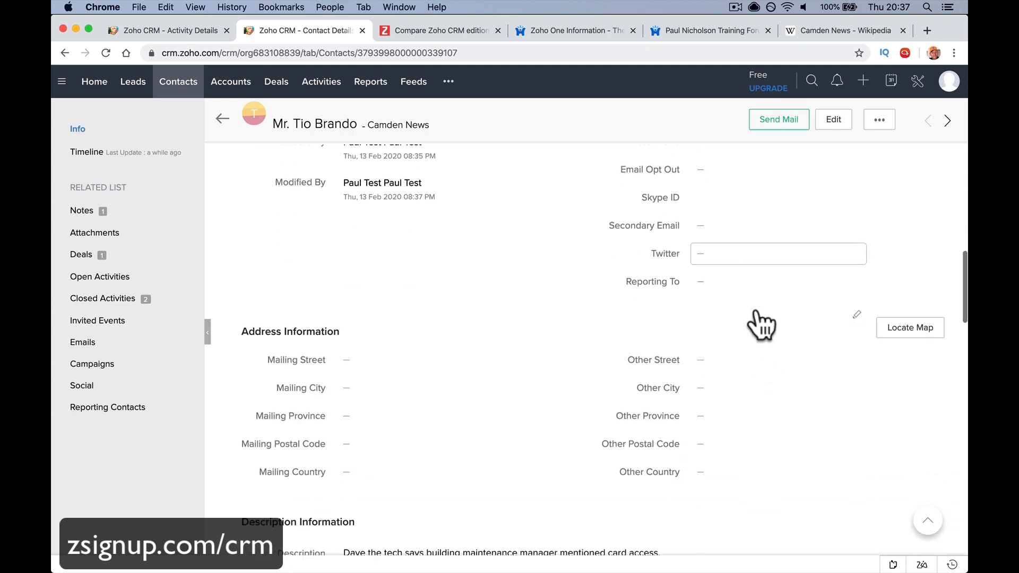
{"action": "scroll", "coordinate": [757, 312], "scroll_direction": "down", "scroll_amount": 1}
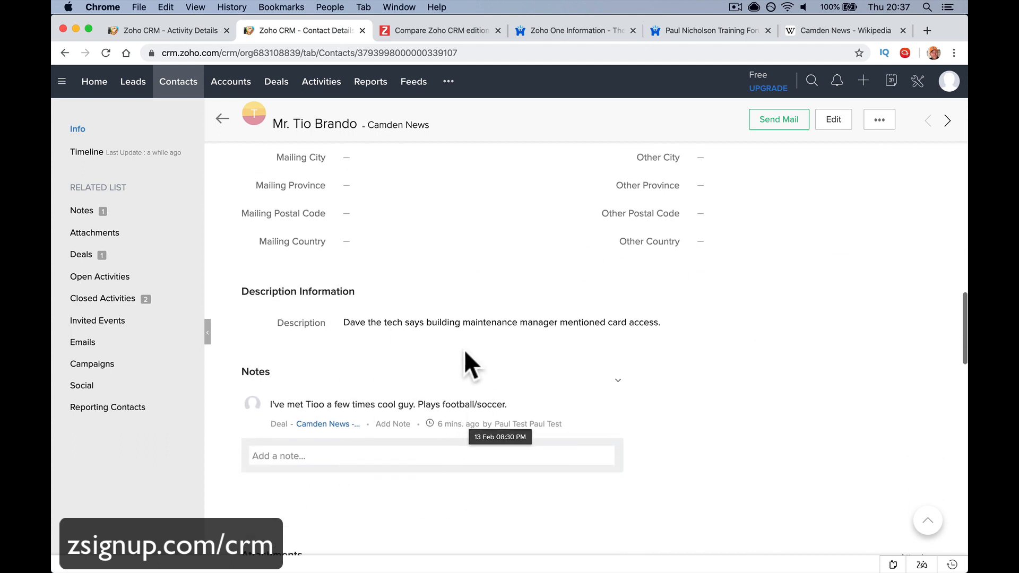
{"action": "scroll", "coordinate": [467, 364], "scroll_direction": "up", "scroll_amount": 4}
{"action": "scroll", "coordinate": [530, 370], "scroll_direction": "down", "scroll_amount": 10}
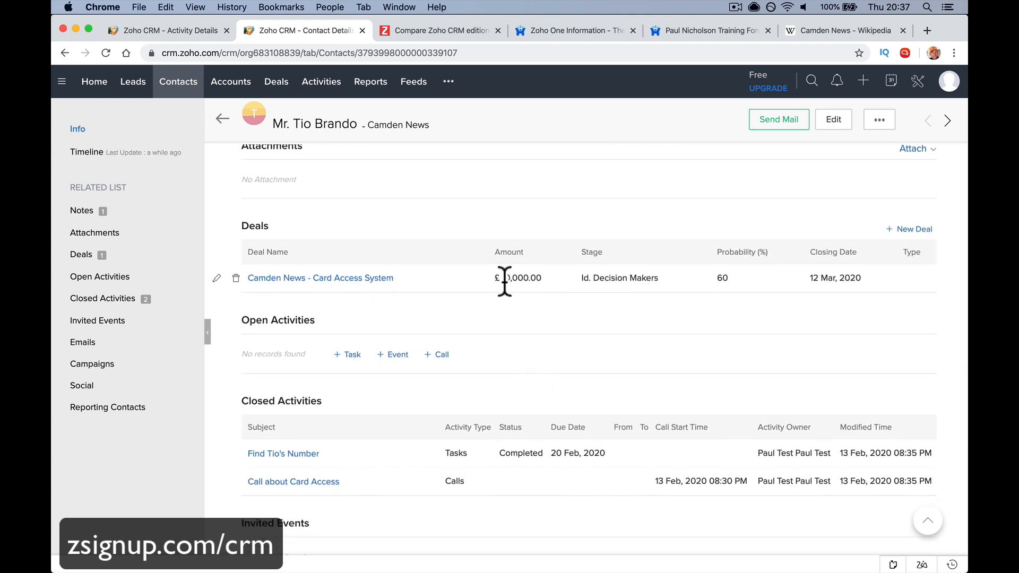
{"action": "scroll", "coordinate": [464, 290], "scroll_direction": "down", "scroll_amount": 2}
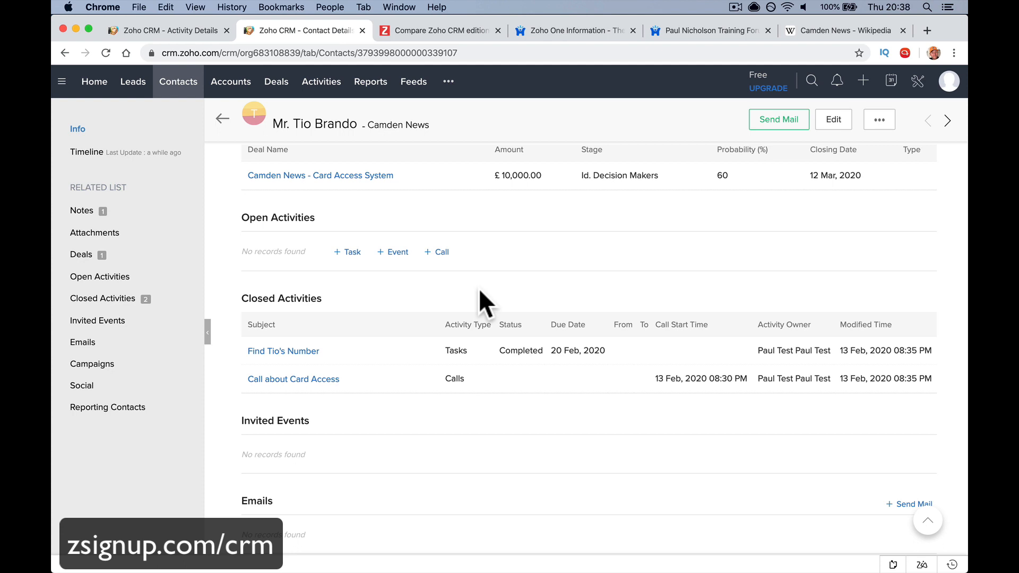
{"action": "scroll", "coordinate": [480, 291], "scroll_direction": "down", "scroll_amount": 5}
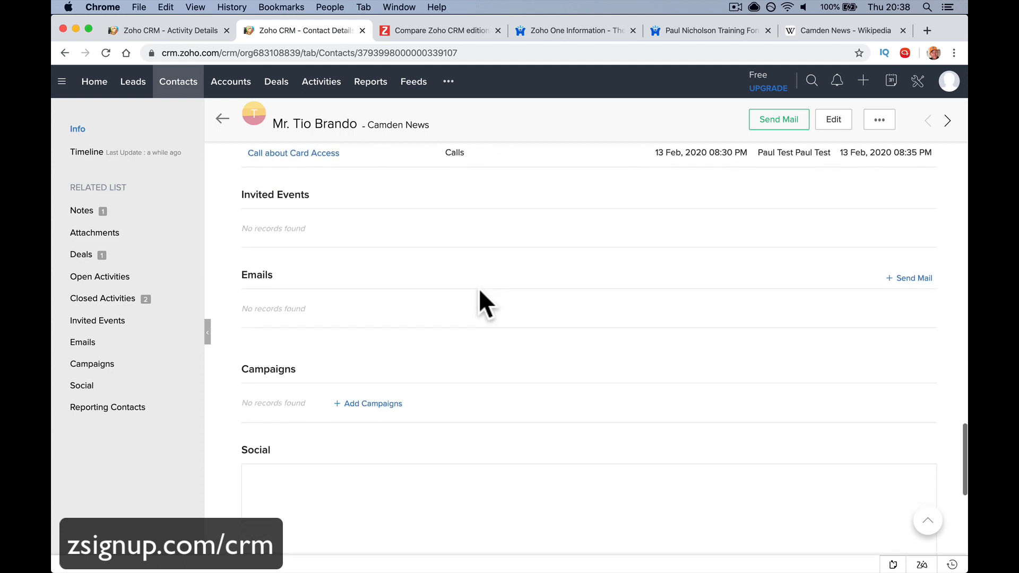
{"action": "scroll", "coordinate": [478, 288], "scroll_direction": "down", "scroll_amount": 1}
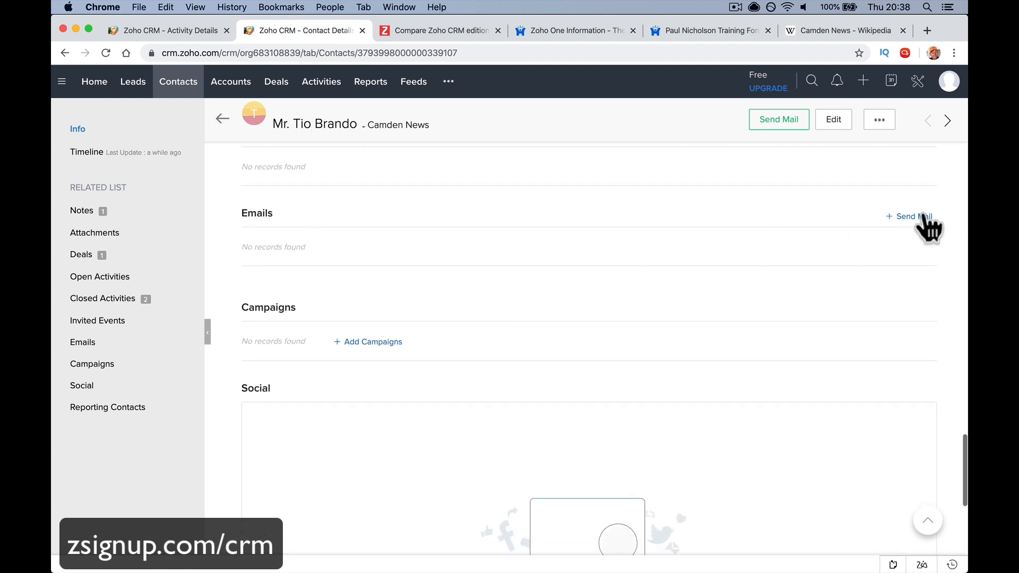
{"action": "left_click", "coordinate": [918, 217]}
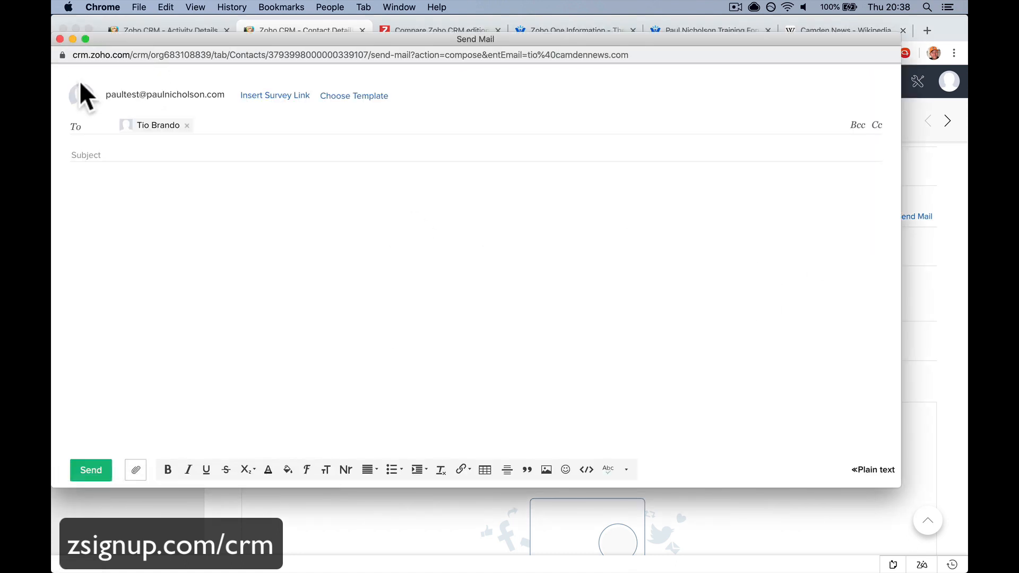
{"action": "left_click", "coordinate": [60, 38]}
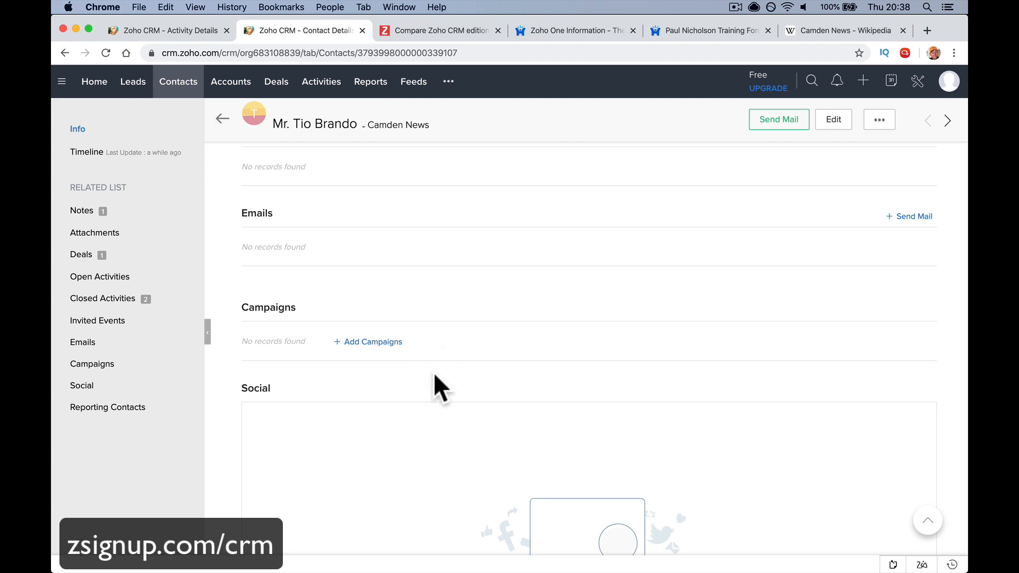
{"action": "scroll", "coordinate": [434, 373], "scroll_direction": "down", "scroll_amount": 4}
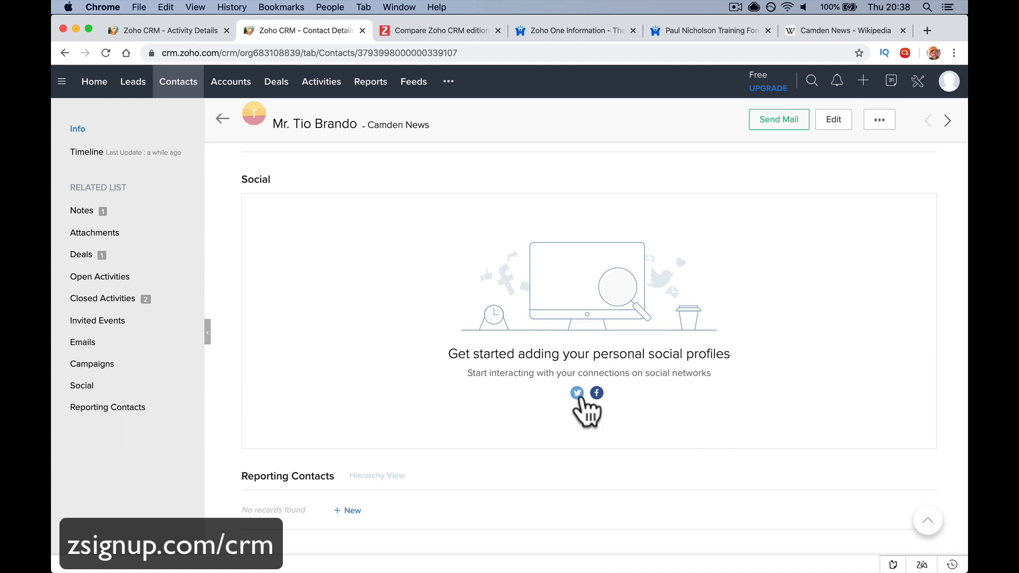
Look at linking a Twitter profile to the contact, then close the integration settings
{"action": "left_click", "coordinate": [577, 393]}
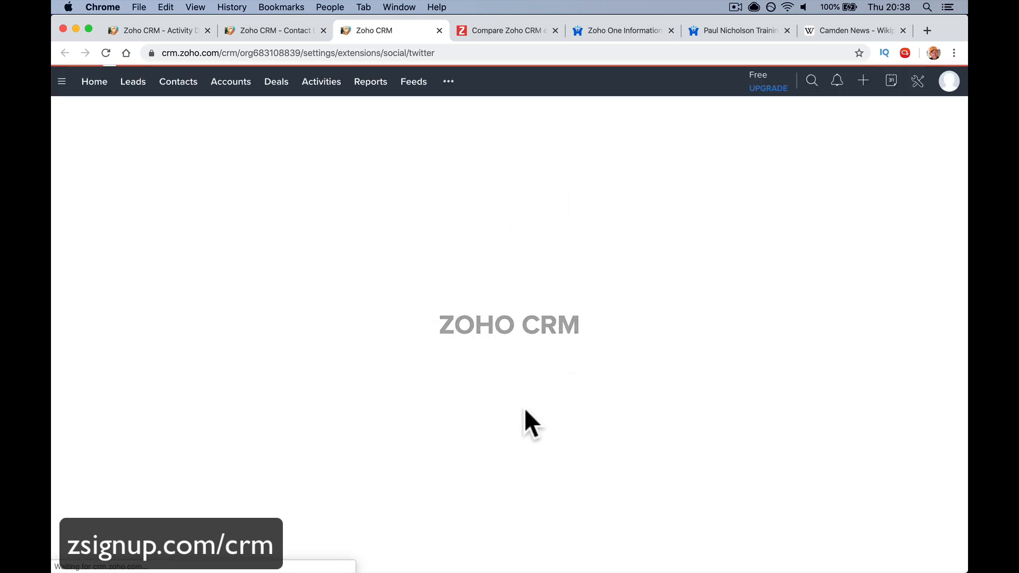
{"action": "left_click", "coordinate": [439, 30]}
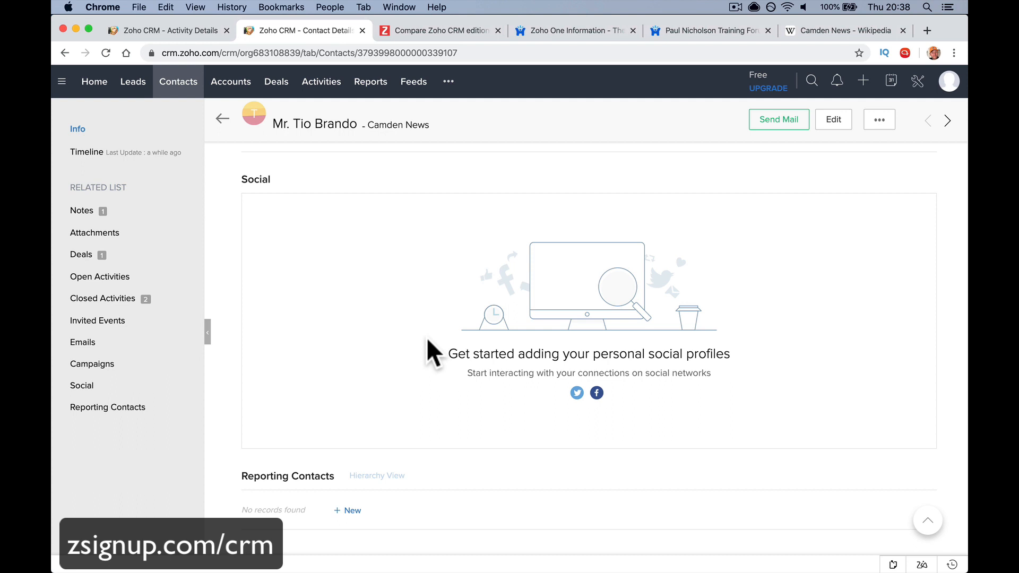
{"action": "scroll", "coordinate": [427, 340], "scroll_direction": "up", "scroll_amount": 10}
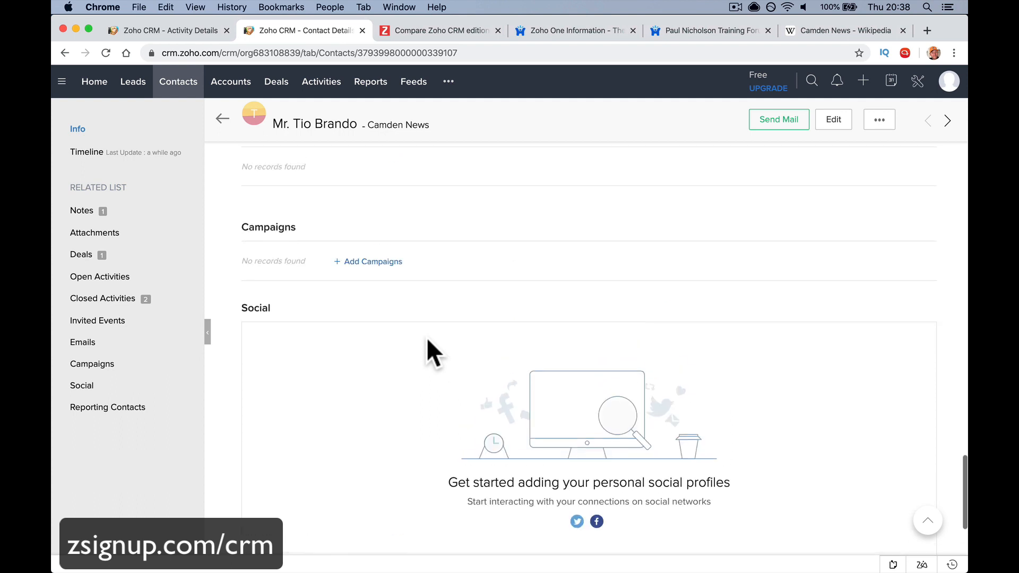
{"action": "scroll", "coordinate": [427, 345], "scroll_direction": "up", "scroll_amount": 8}
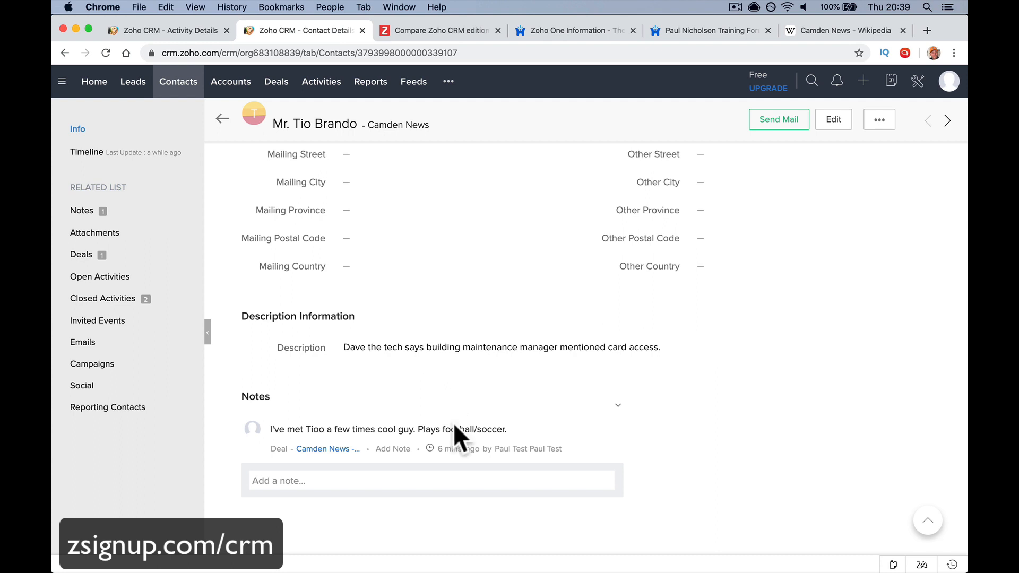
Begin a note on the contact, then go to the linked Camden News account
{"action": "left_click", "coordinate": [406, 472]}
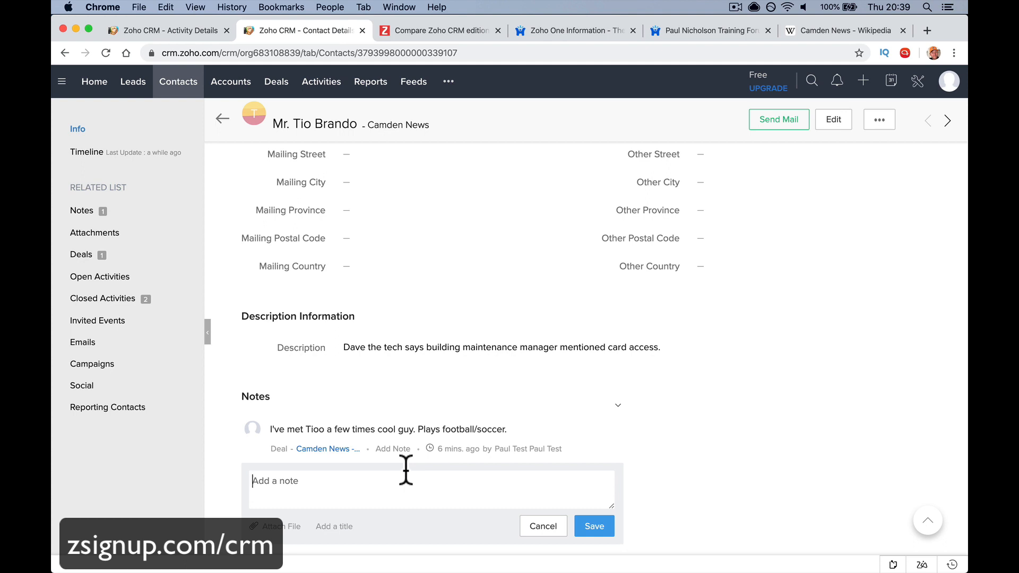
{"action": "scroll", "coordinate": [406, 469], "scroll_direction": "up", "scroll_amount": 10}
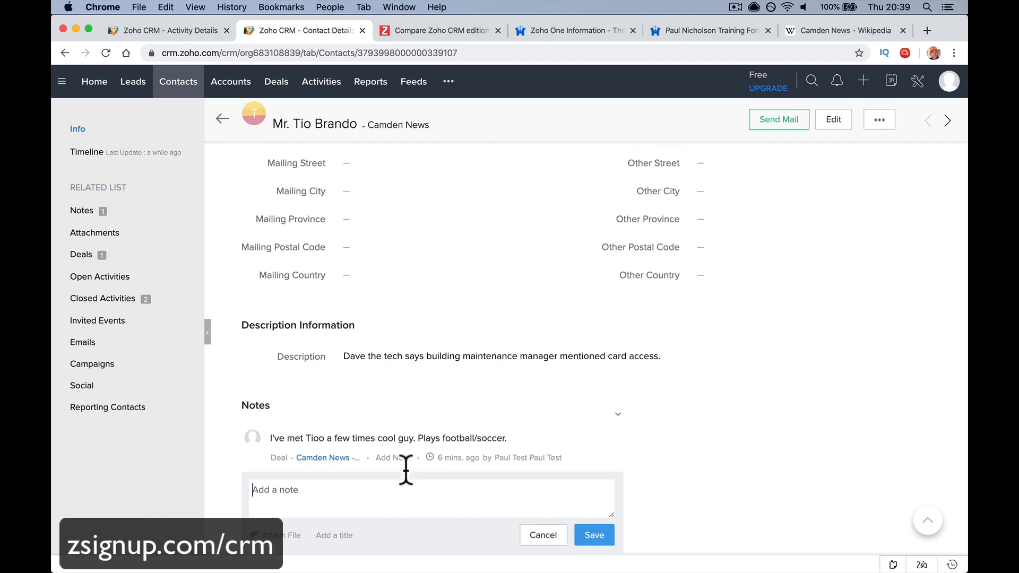
{"action": "scroll", "coordinate": [405, 470], "scroll_direction": "up", "scroll_amount": 5}
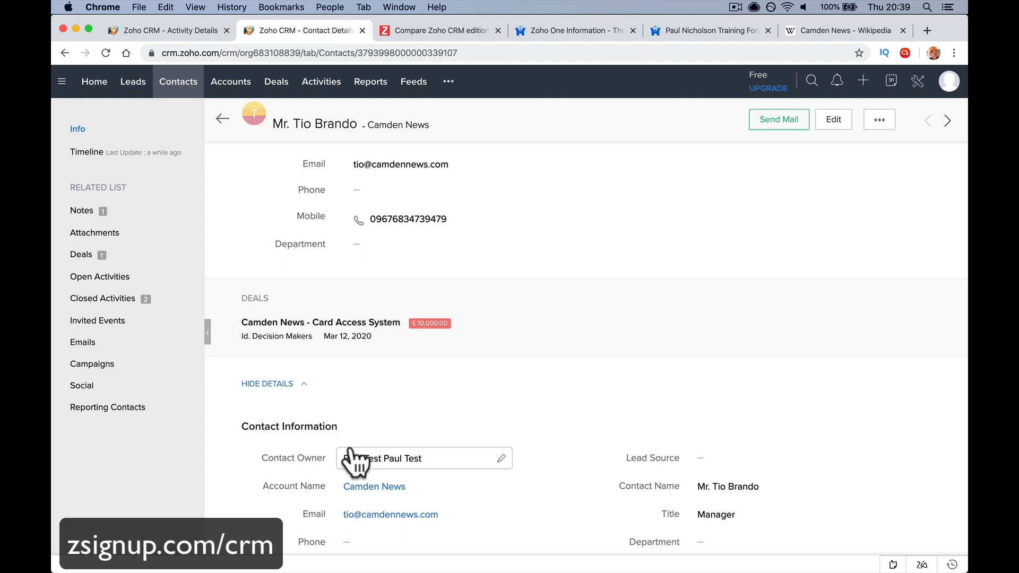
{"action": "left_click", "coordinate": [393, 486]}
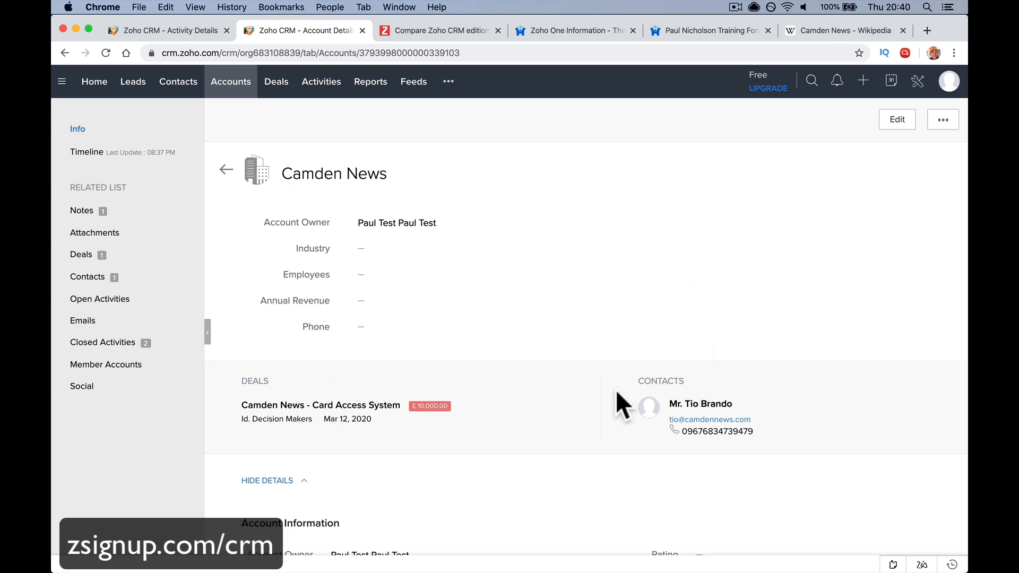
Browse the Camden News account page, then jump to its Deals related list
{"action": "scroll", "coordinate": [444, 405], "scroll_direction": "down", "scroll_amount": 3}
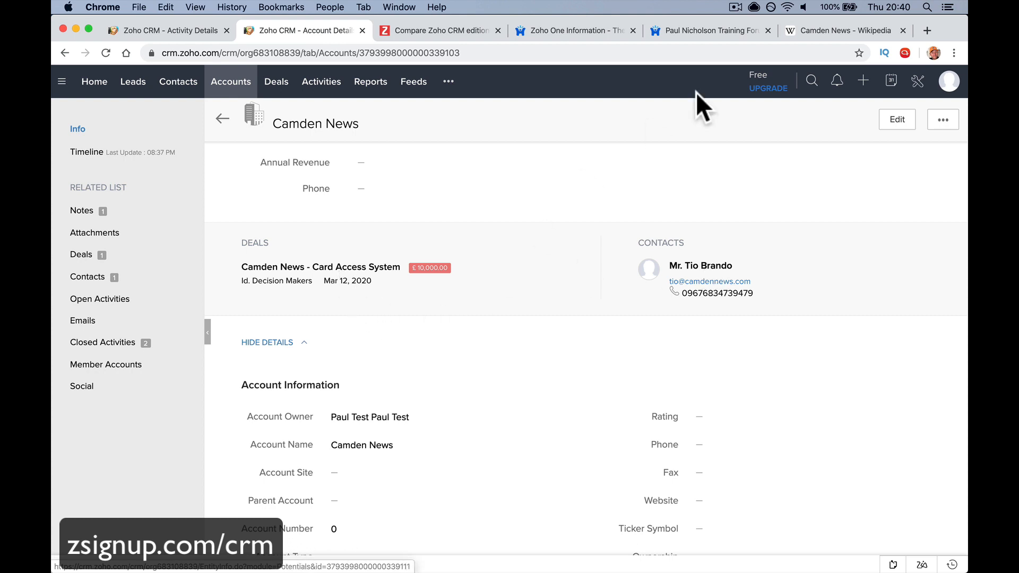
{"action": "left_click", "coordinate": [816, 79]}
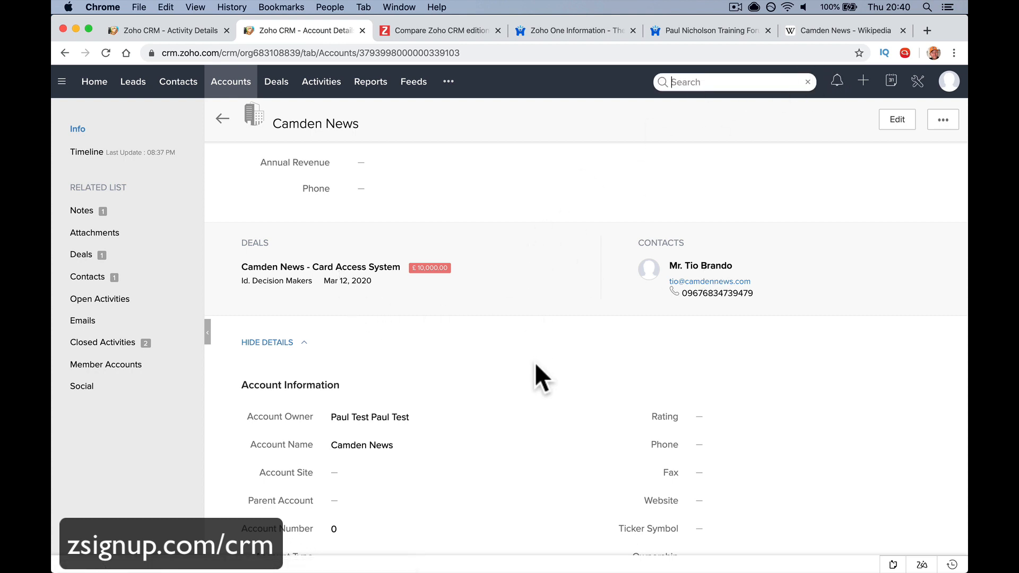
{"action": "scroll", "coordinate": [537, 374], "scroll_direction": "down", "scroll_amount": 5}
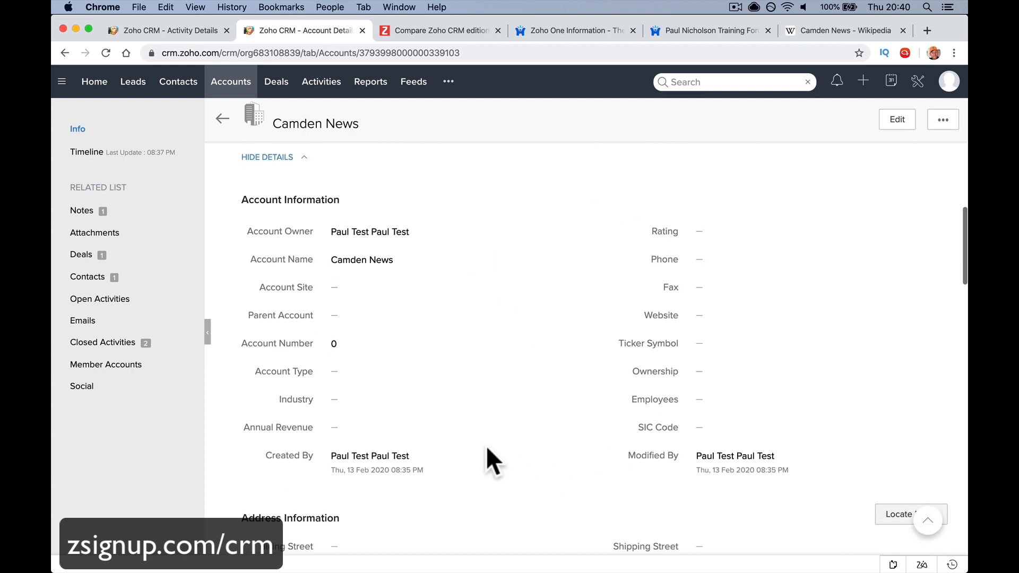
{"action": "scroll", "coordinate": [462, 419], "scroll_direction": "down", "scroll_amount": 1}
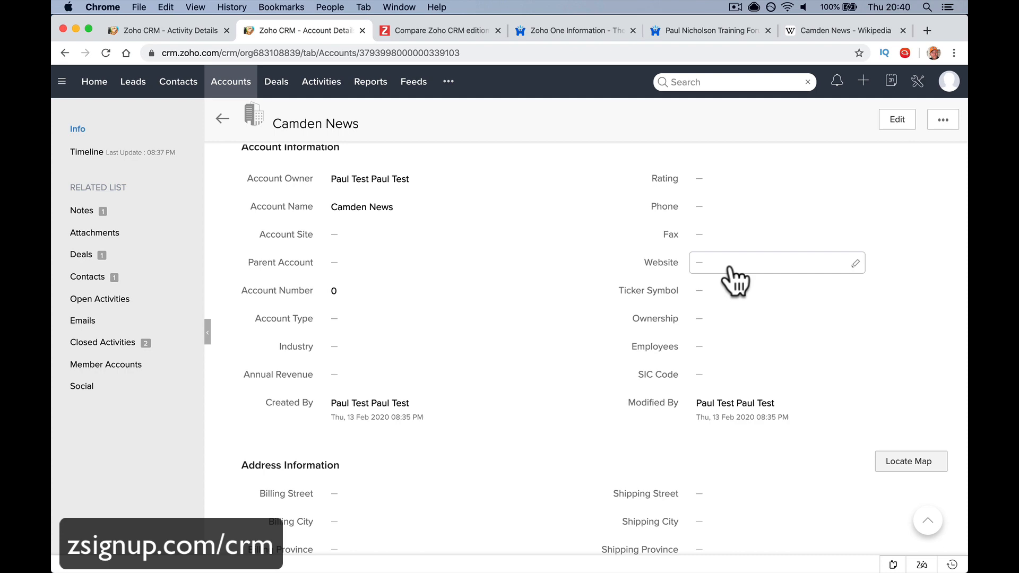
{"action": "scroll", "coordinate": [642, 336], "scroll_direction": "down", "scroll_amount": 10}
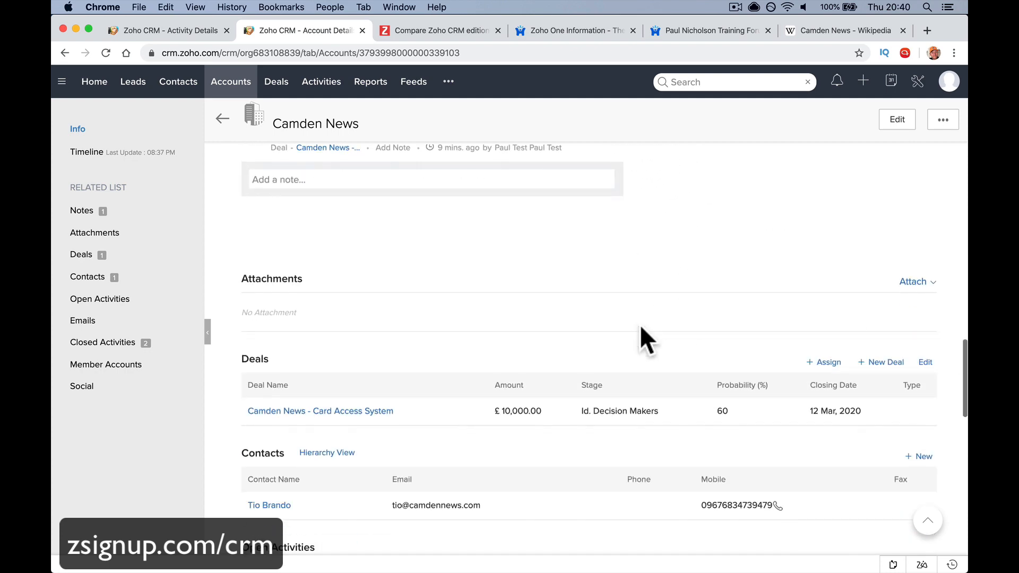
{"action": "scroll", "coordinate": [641, 328], "scroll_direction": "down", "scroll_amount": 10}
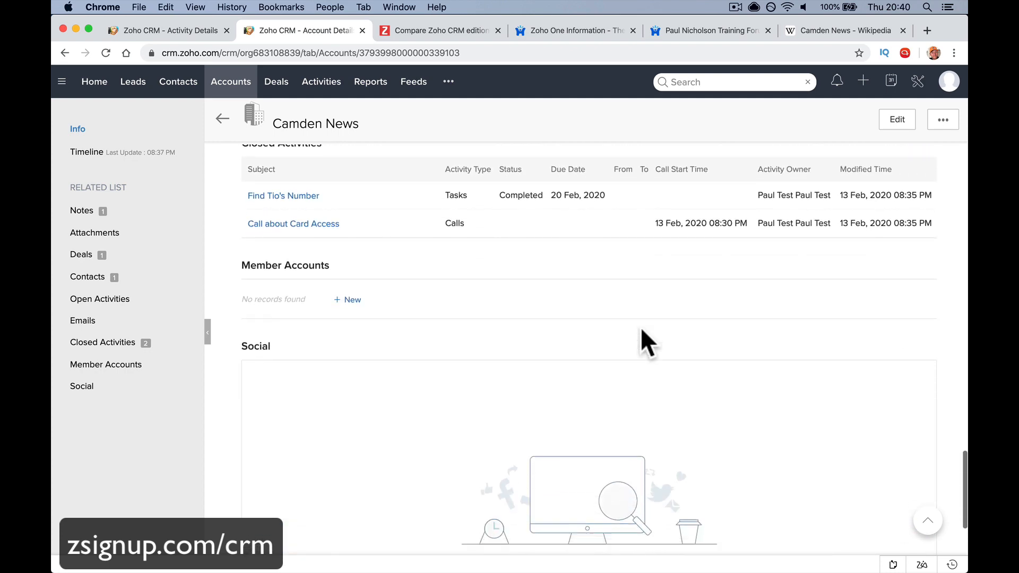
{"action": "scroll", "coordinate": [641, 327], "scroll_direction": "down", "scroll_amount": 2}
{"action": "scroll", "coordinate": [485, 448], "scroll_direction": "down", "scroll_amount": 1}
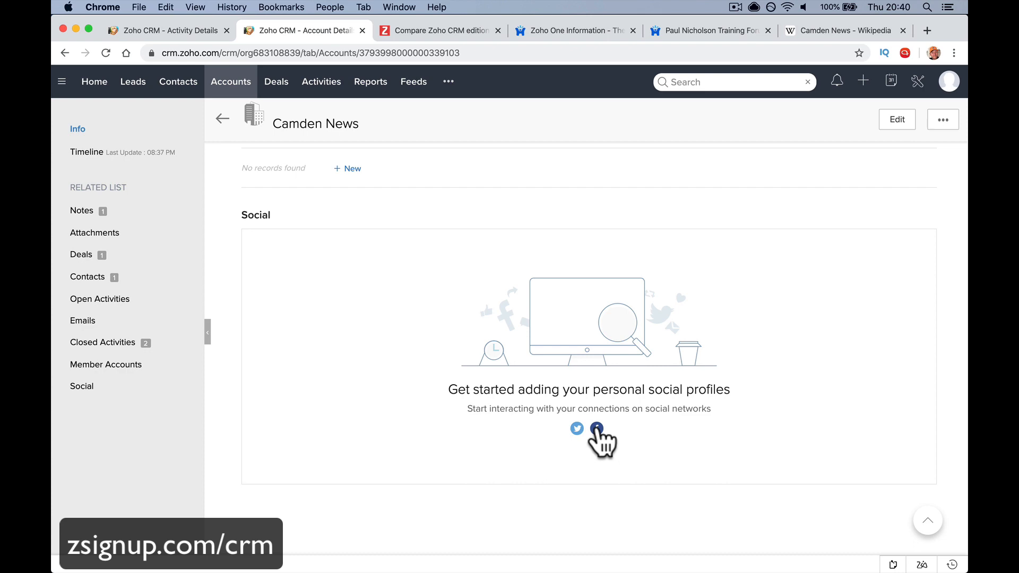
{"action": "scroll", "coordinate": [596, 427], "scroll_direction": "up", "scroll_amount": 15}
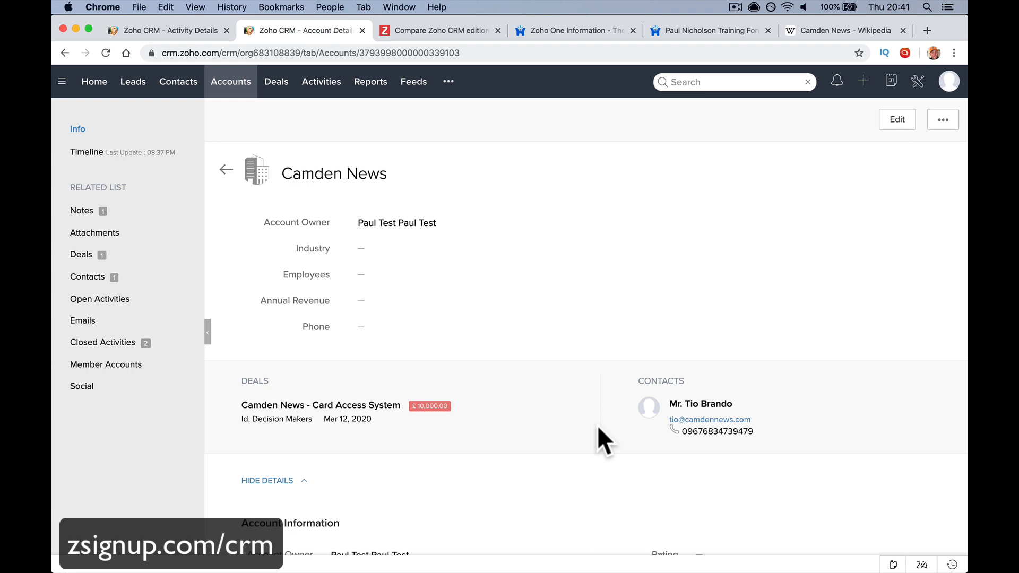
{"action": "mouse_move", "coordinate": [278, 319]}
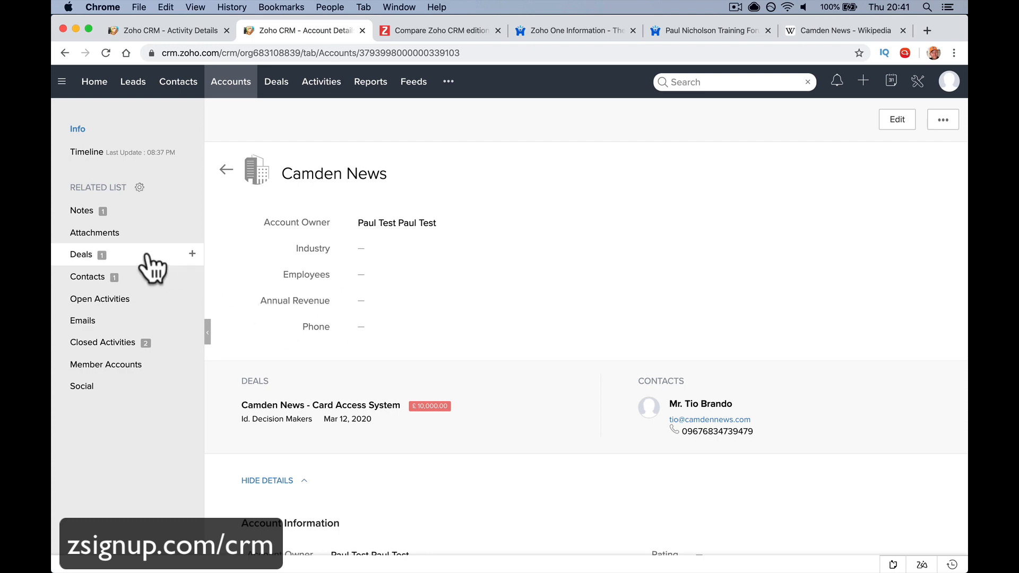
{"action": "left_click", "coordinate": [123, 254]}
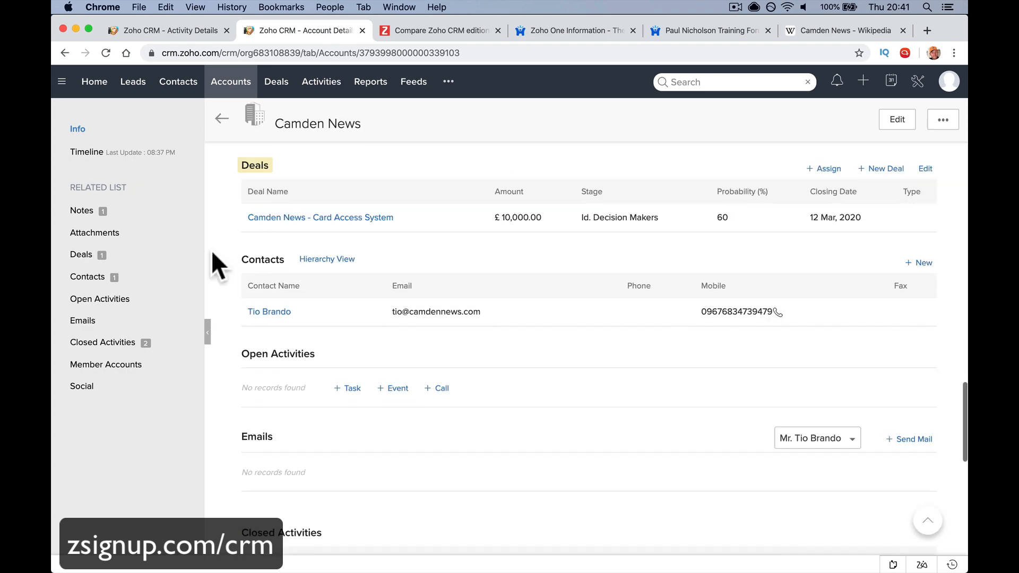
Open the Camden News - Card Access System deal and view its Attachments section
{"action": "left_click", "coordinate": [326, 219]}
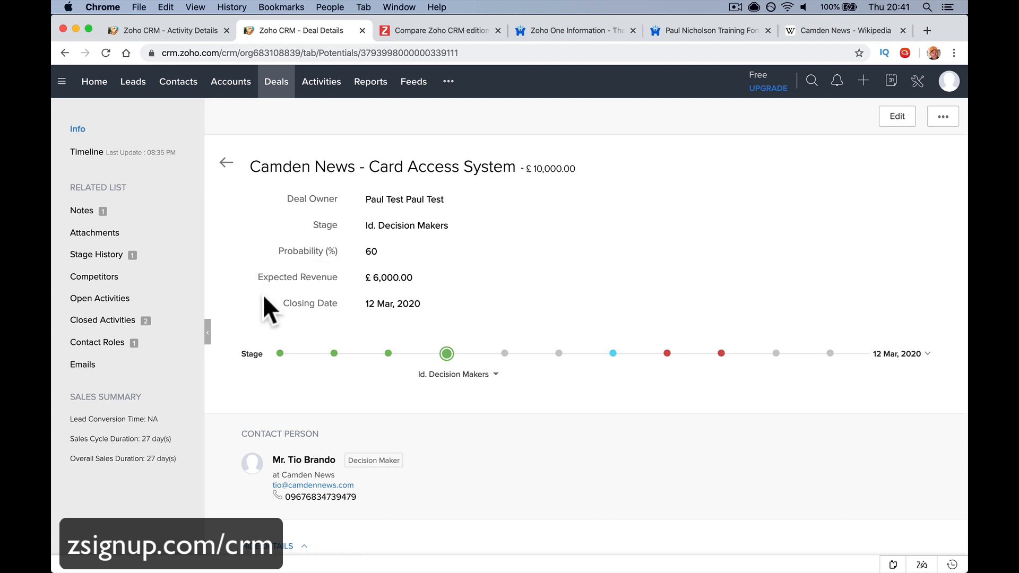
{"action": "mouse_move", "coordinate": [285, 320]}
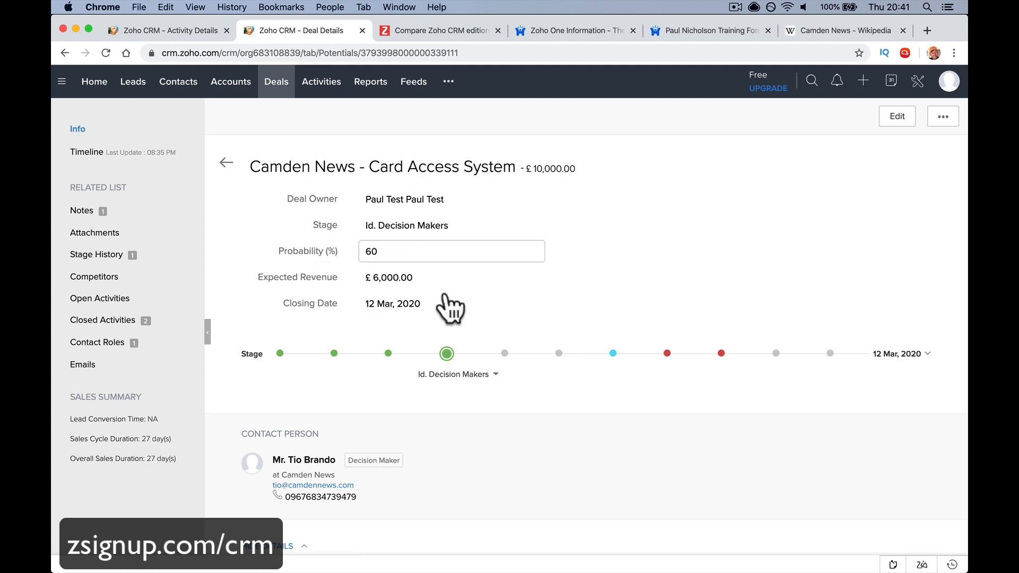
{"action": "scroll", "coordinate": [469, 387], "scroll_direction": "down", "scroll_amount": 5}
{"action": "scroll", "coordinate": [475, 377], "scroll_direction": "down", "scroll_amount": 10}
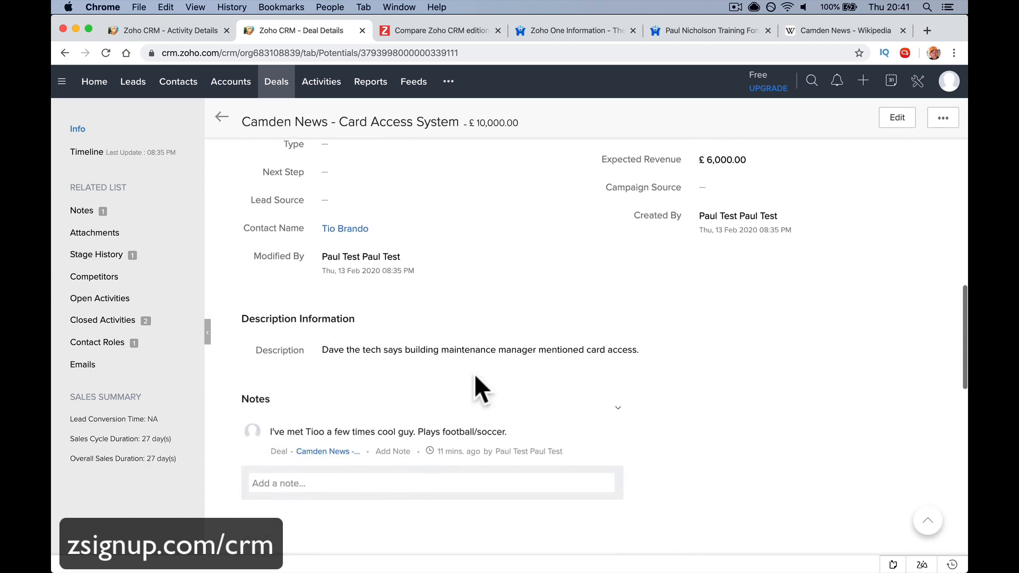
{"action": "scroll", "coordinate": [475, 377], "scroll_direction": "down", "scroll_amount": 2}
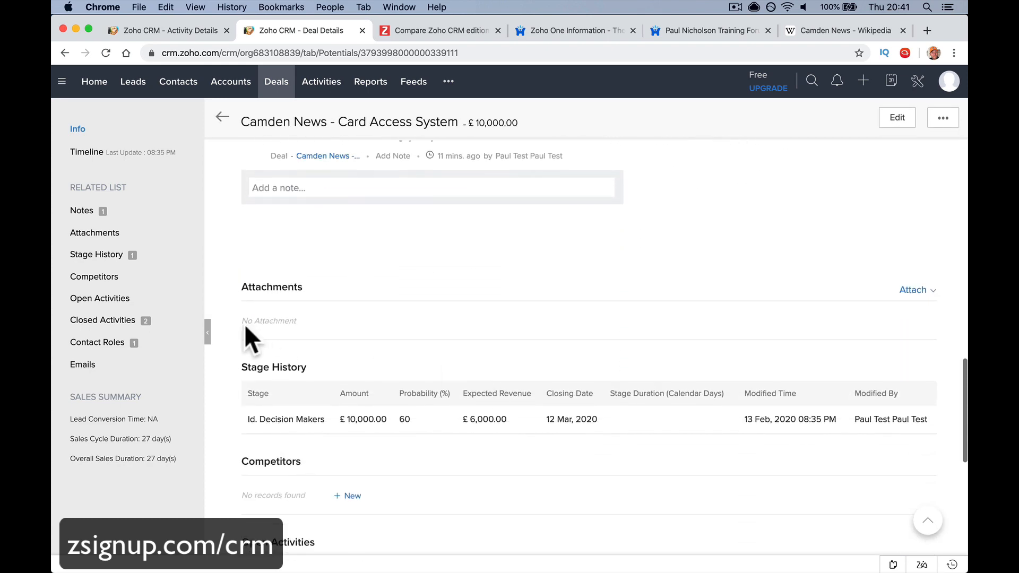
{"action": "left_click", "coordinate": [160, 234]}
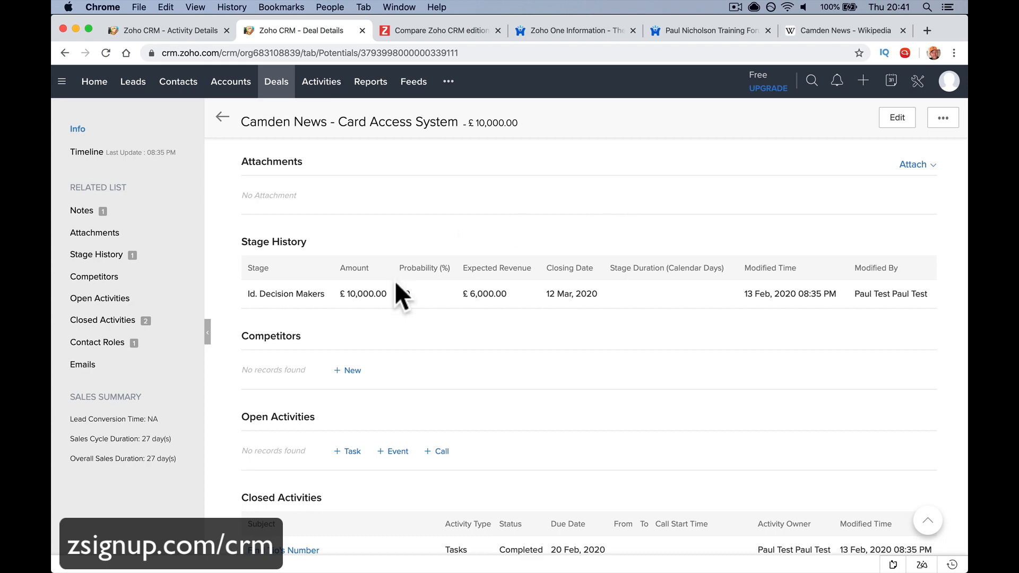
Bring up the Edit Deal form for Camden News - Card Access System
{"action": "scroll", "coordinate": [457, 289], "scroll_direction": "up", "scroll_amount": 10}
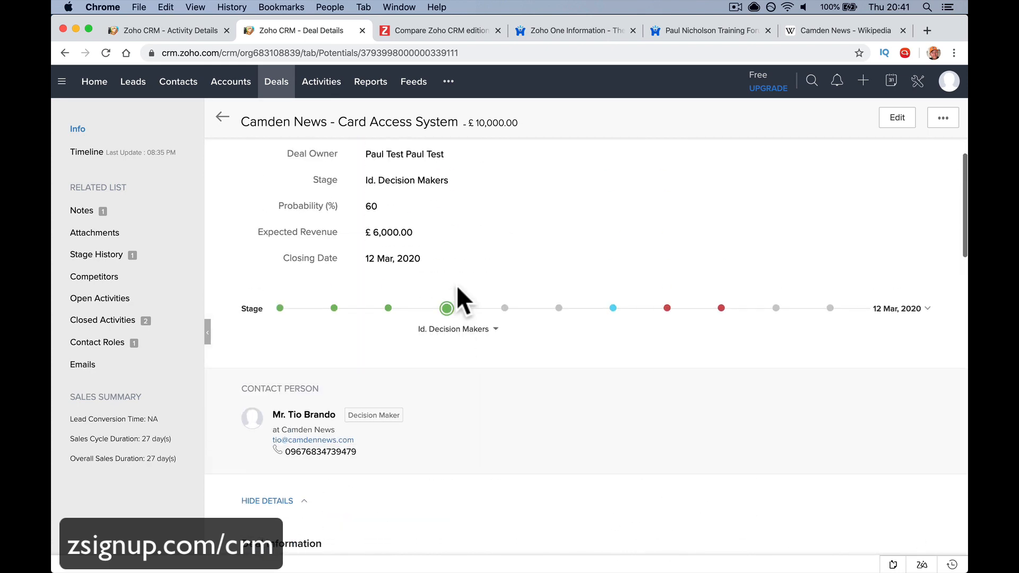
{"action": "scroll", "coordinate": [457, 287], "scroll_direction": "up", "scroll_amount": 2}
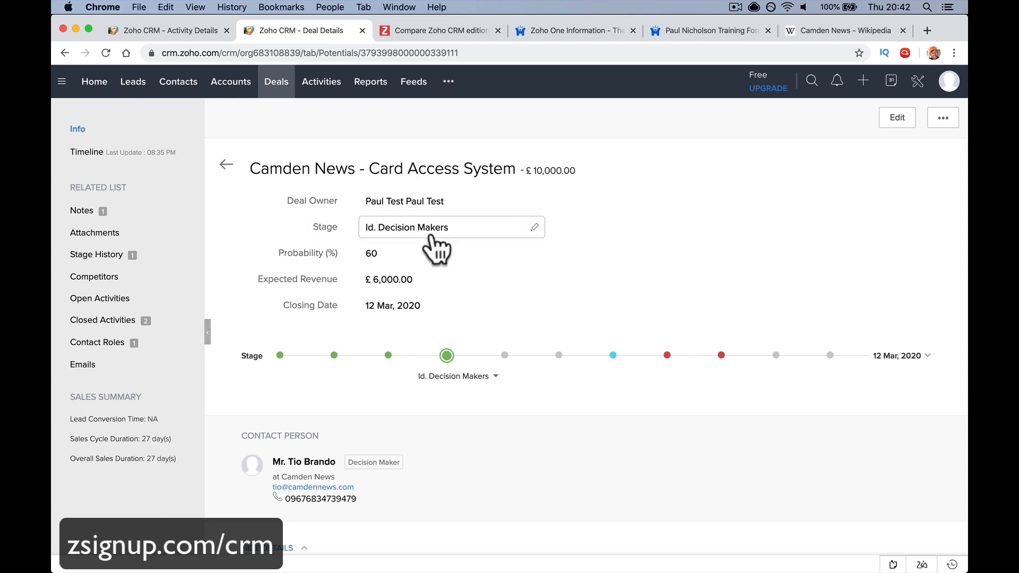
{"action": "double_click", "coordinate": [426, 259]}
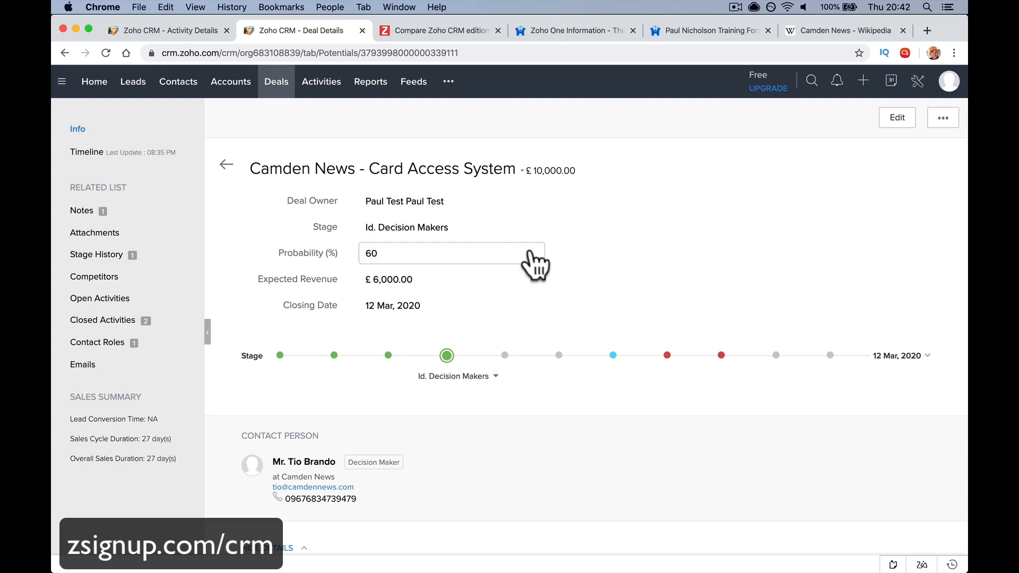
{"action": "left_click", "coordinate": [886, 126]}
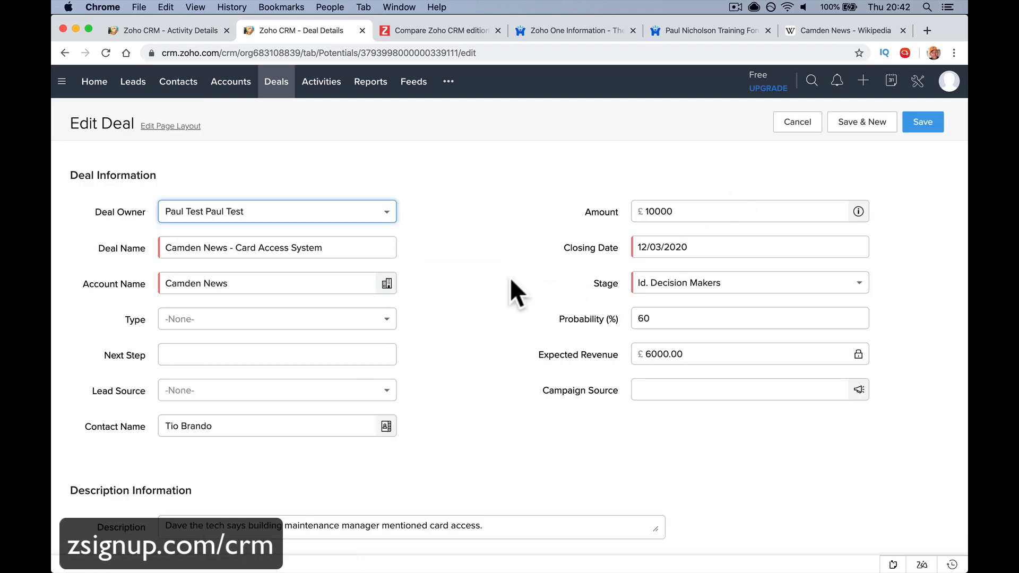
Try probability values 70 and 100, watching Expected Revenue recalculate
{"action": "left_click", "coordinate": [658, 317]}
{"action": "left_click_drag", "start_coordinate": [641, 317], "coordinate": [666, 315]}
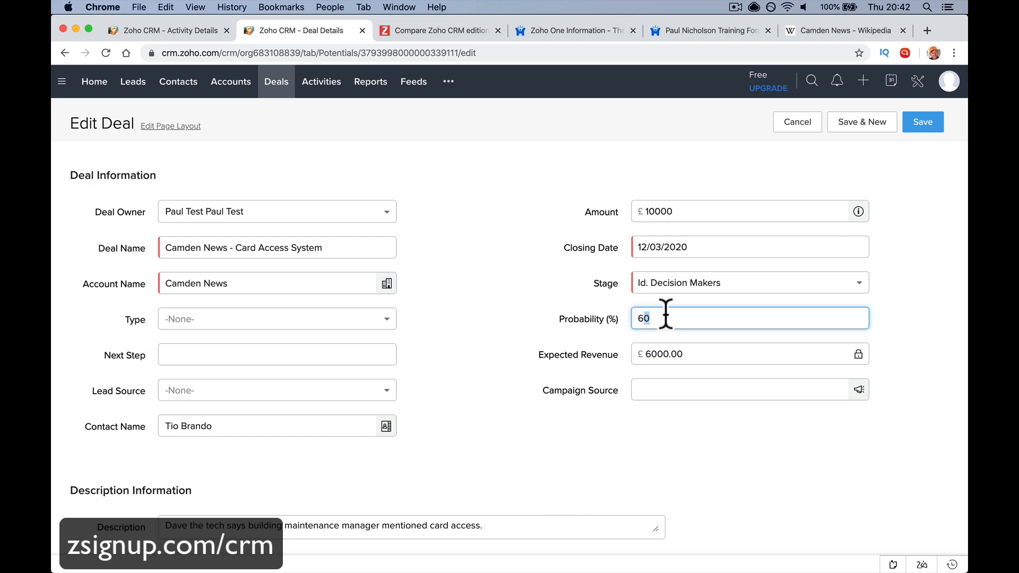
{"action": "double_click", "coordinate": [665, 314]}
{"action": "type", "text": "70"}
{"action": "key", "text": "Tab"}
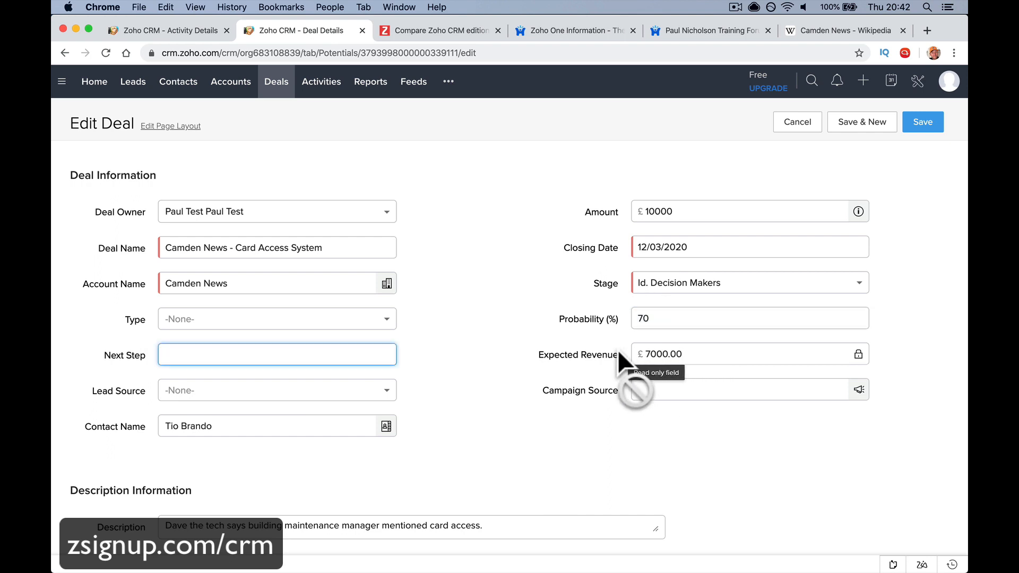
{"action": "left_click", "coordinate": [652, 351]}
{"action": "double_click", "coordinate": [656, 320]}
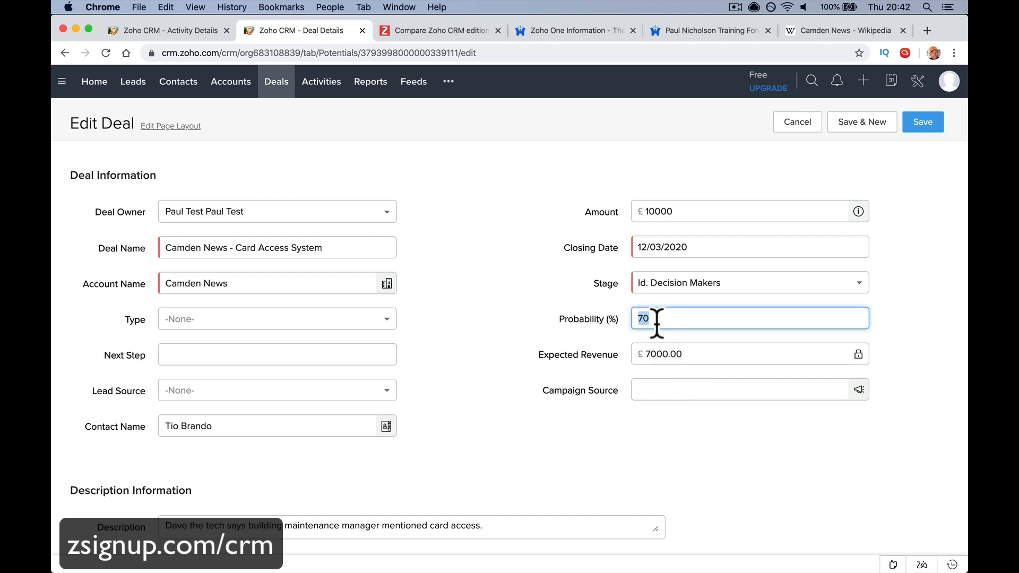
{"action": "key", "text": "BackSpace"}
{"action": "type", "text": "100"}
{"action": "key", "text": "Tab"}
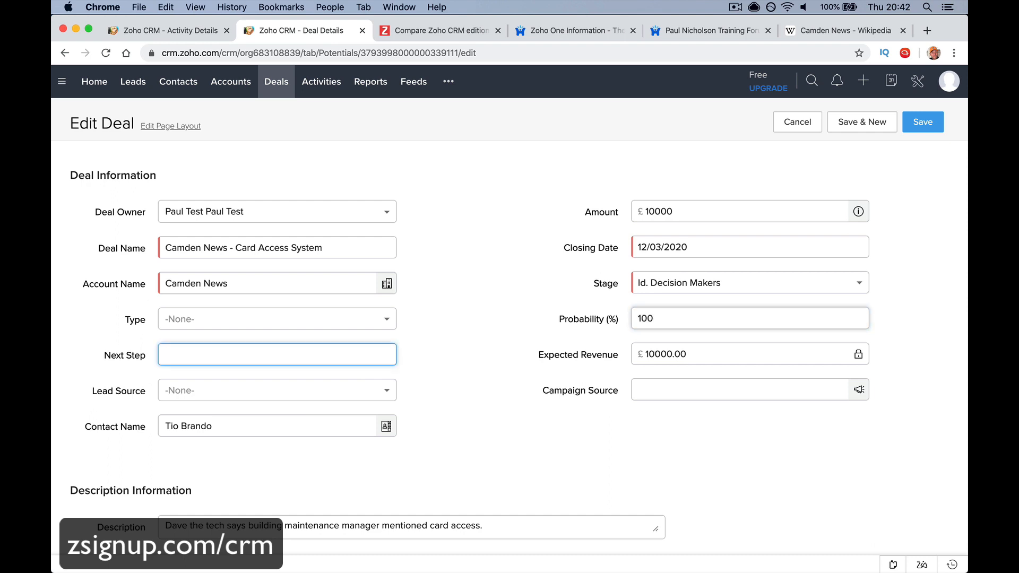
{"action": "left_click", "coordinate": [703, 349]}
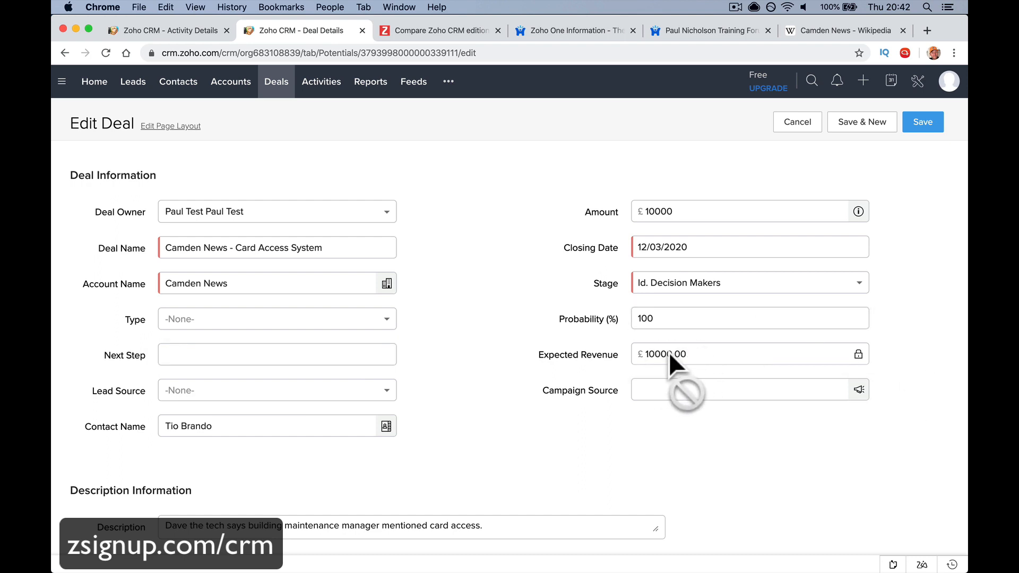
{"action": "double_click", "coordinate": [662, 319]}
{"action": "type", "text": "70"}
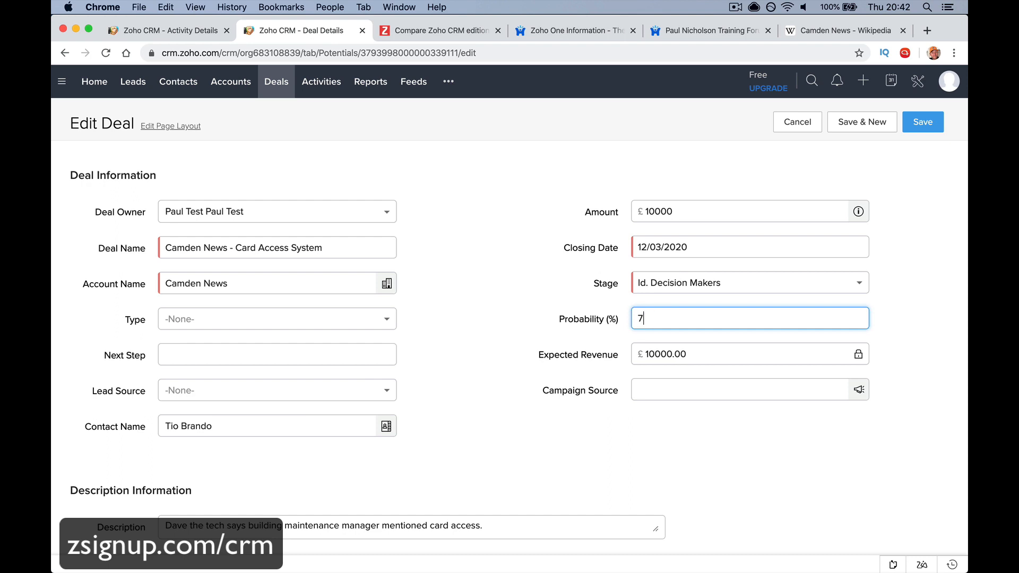
{"action": "left_click", "coordinate": [690, 351]}
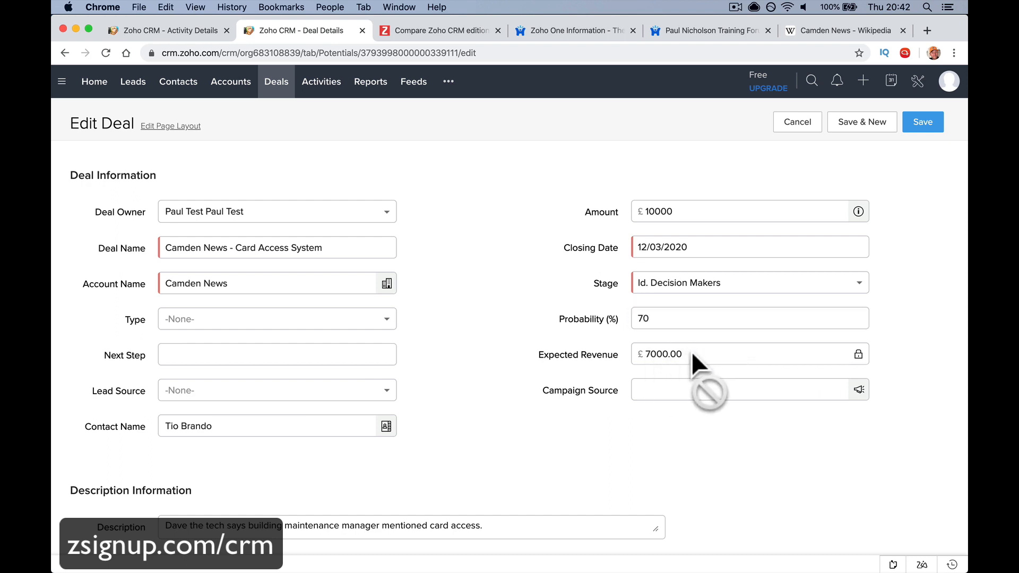
Try 20%, then settle on 80% probability (£8,000 expected revenue) and save the deal
{"action": "left_click", "coordinate": [670, 319]}
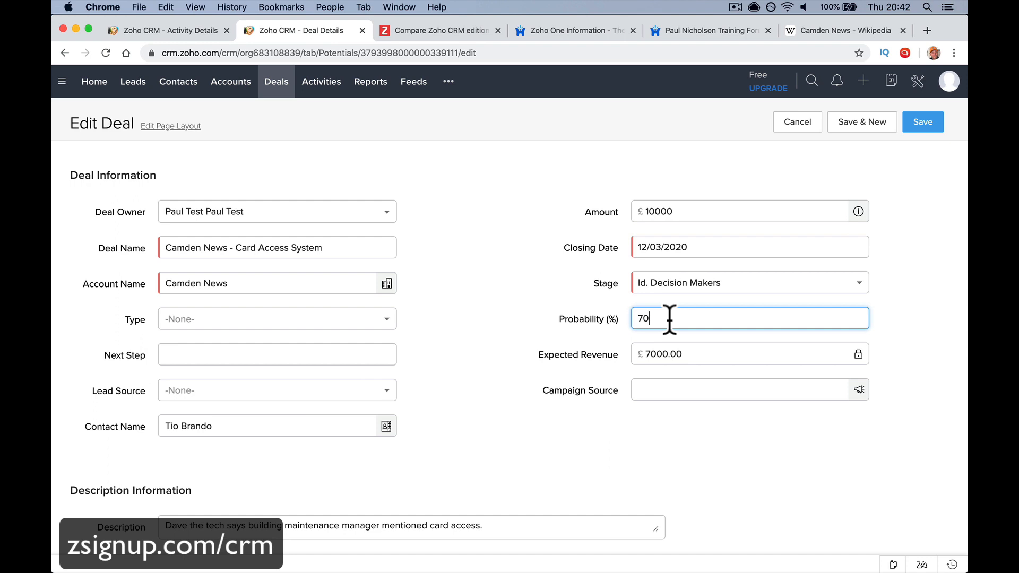
{"action": "key", "text": "BackSpace"}
{"action": "key", "text": "BackSpace"}
{"action": "type", "text": "20"}
{"action": "key", "text": "Tab"}
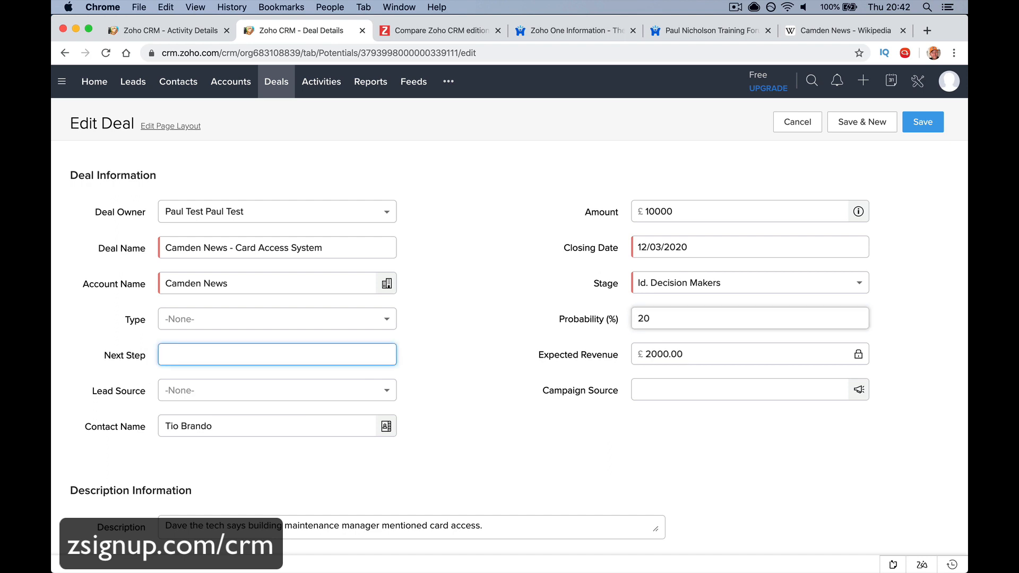
{"action": "left_click", "coordinate": [689, 350]}
{"action": "left_click", "coordinate": [665, 321]}
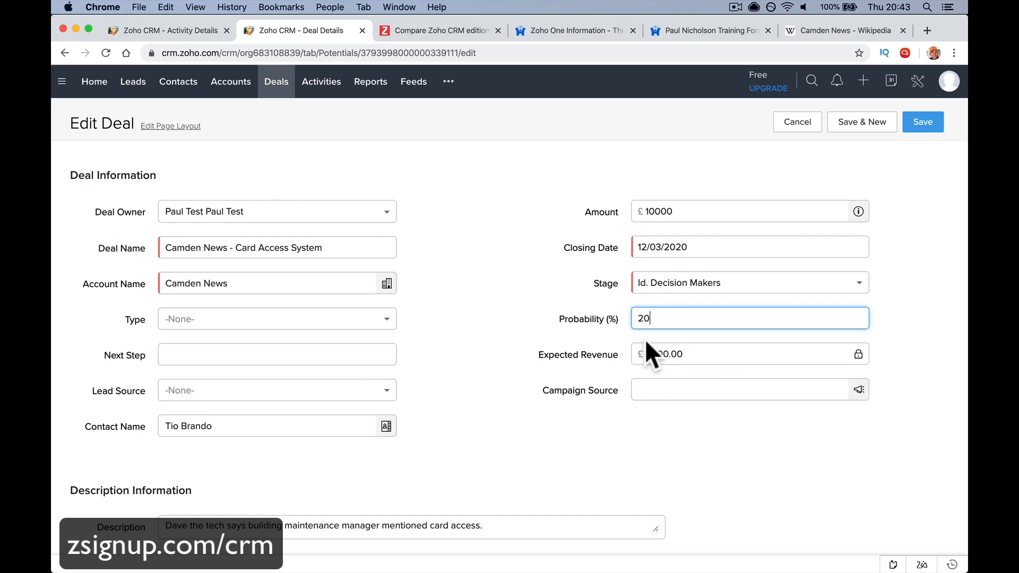
{"action": "key", "text": "BackSpace"}
{"action": "key", "text": "BackSpace"}
{"action": "type", "text": "80"}
{"action": "key", "text": "Tab"}
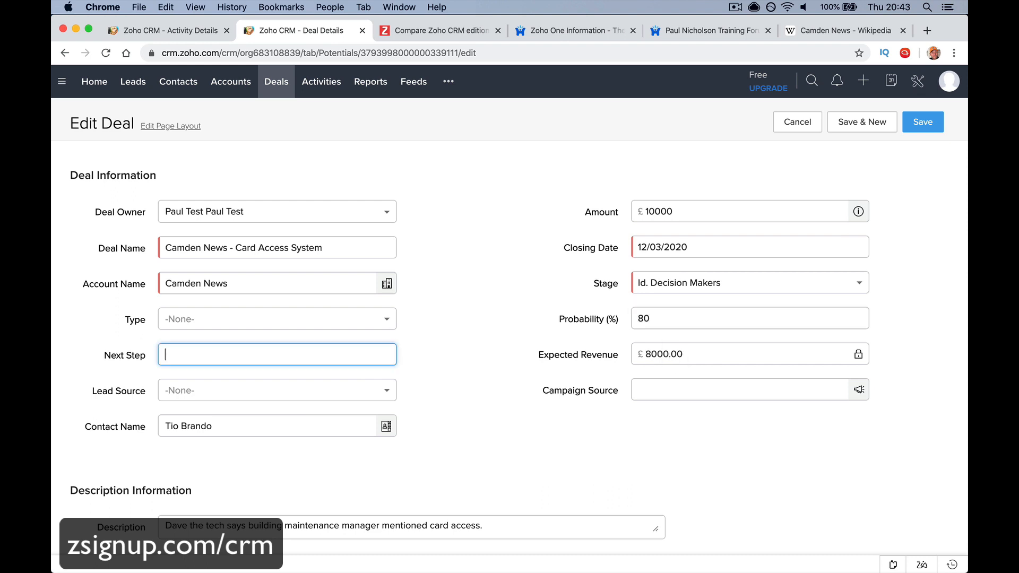
{"action": "left_click", "coordinate": [923, 133]}
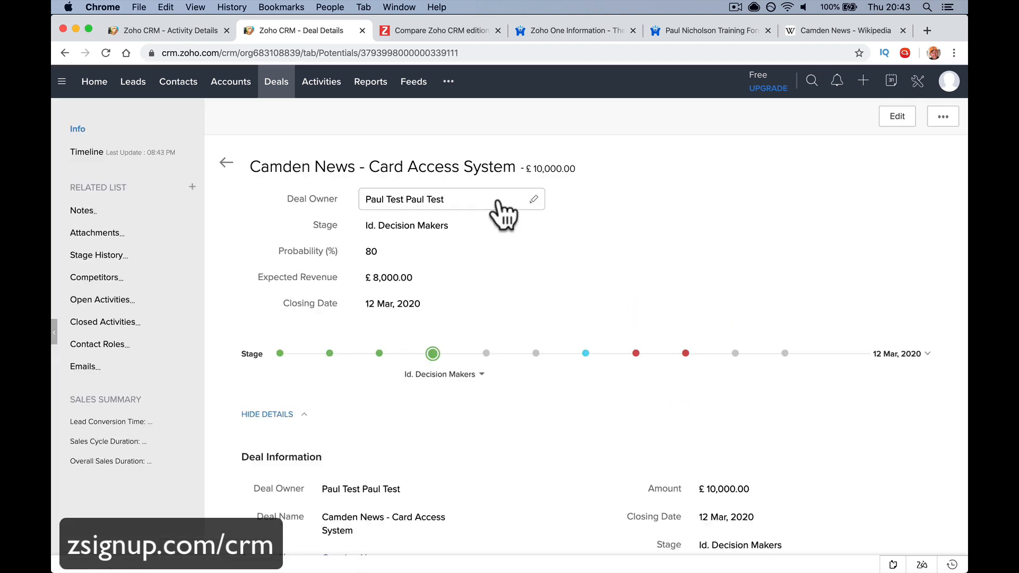
{"action": "left_click", "coordinate": [280, 91]}
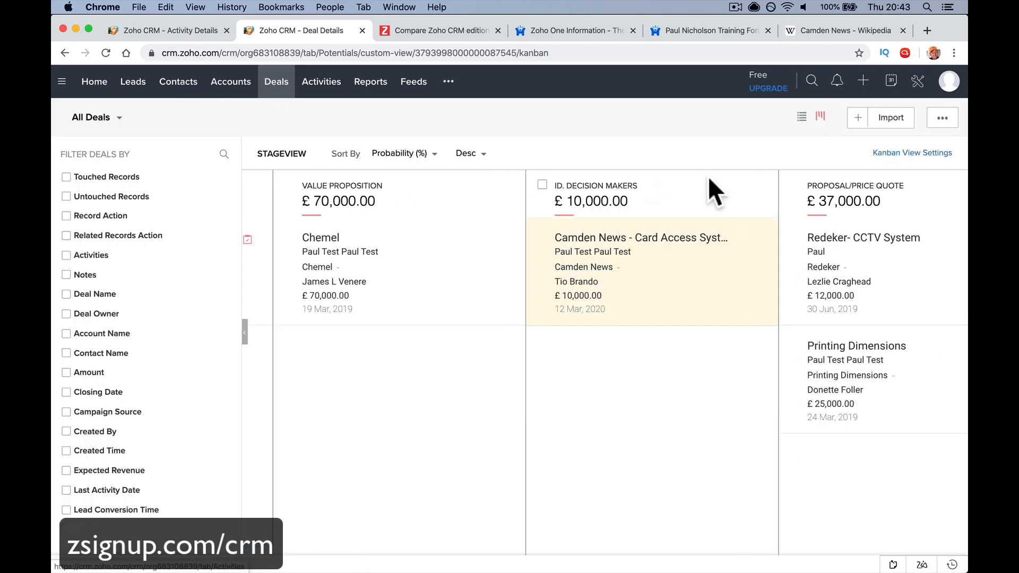
{"action": "left_click", "coordinate": [802, 117]}
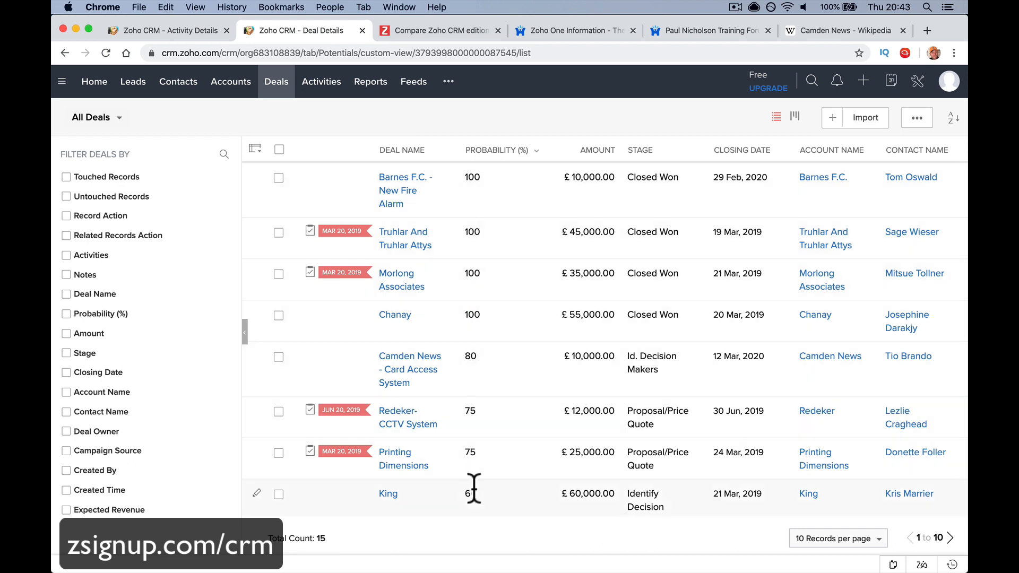
{"action": "left_click", "coordinate": [492, 160]}
{"action": "left_click", "coordinate": [497, 172]}
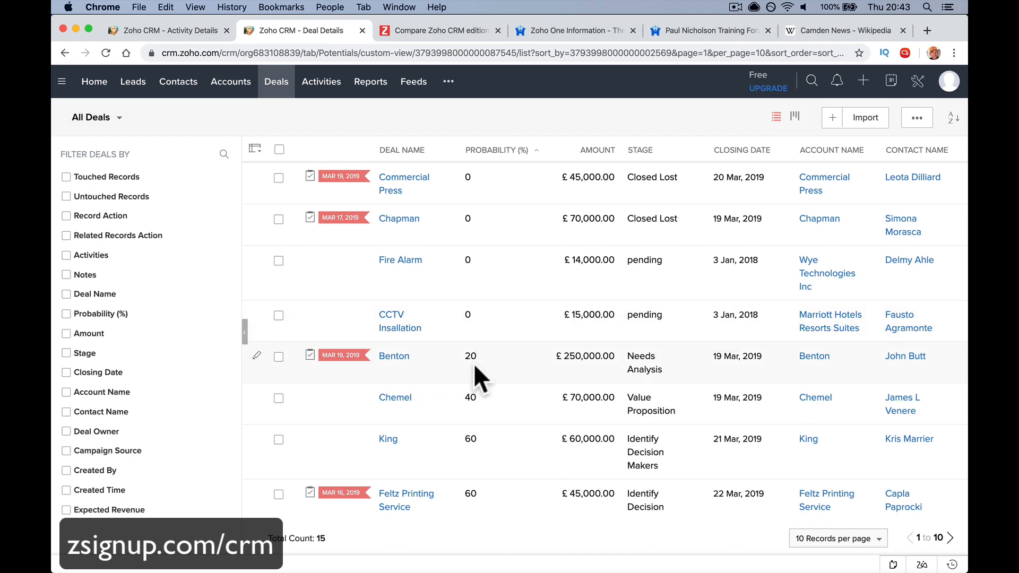
{"action": "left_click", "coordinate": [503, 151]}
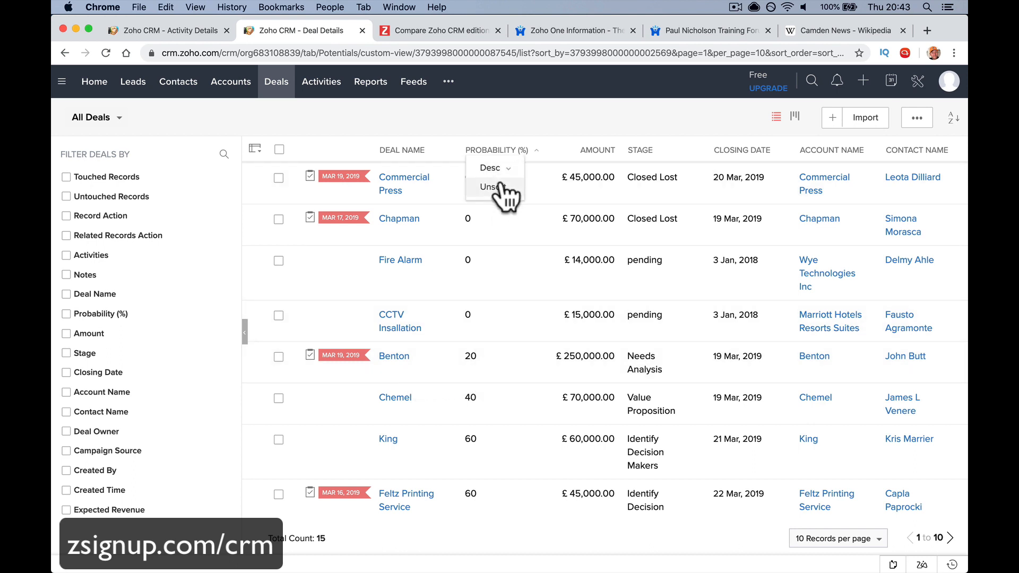
{"action": "left_click", "coordinate": [495, 168]}
{"action": "scroll", "coordinate": [475, 297], "scroll_direction": "down", "scroll_amount": 2}
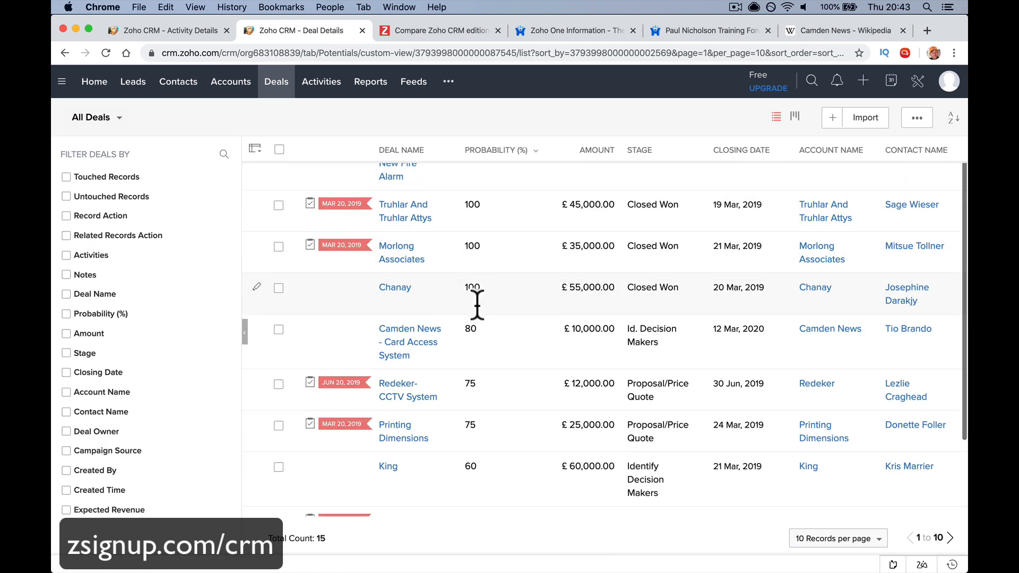
{"action": "double_click", "coordinate": [471, 314]}
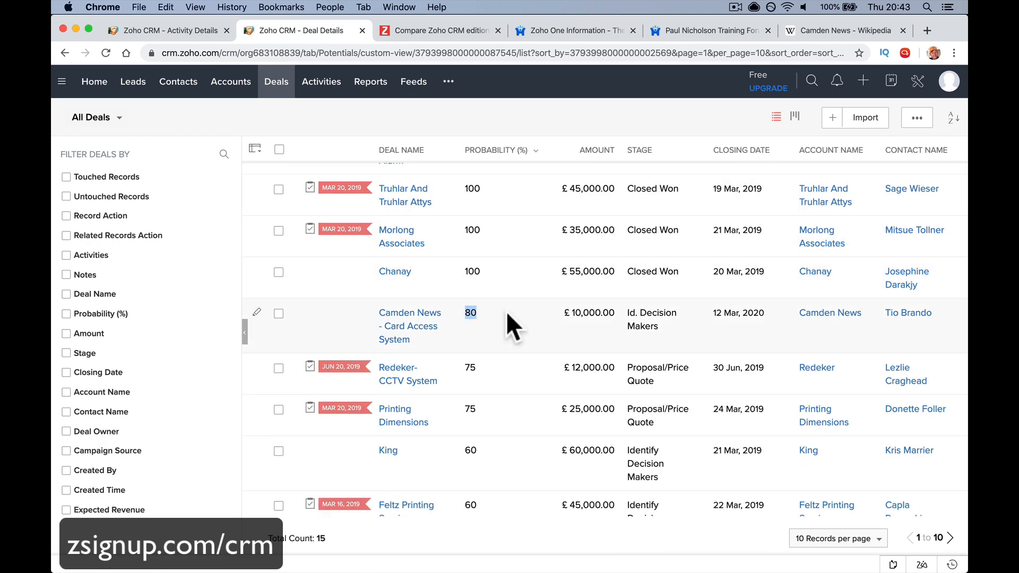
{"action": "left_click", "coordinate": [419, 328]}
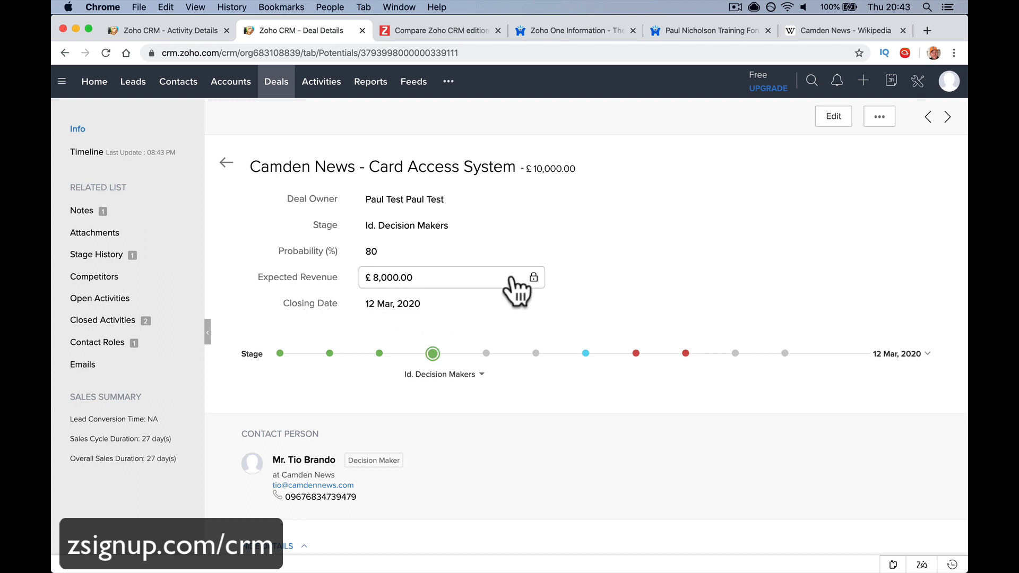
Set the deal's Next Step to Send Quote inline
{"action": "scroll", "coordinate": [620, 236], "scroll_direction": "down", "scroll_amount": 6}
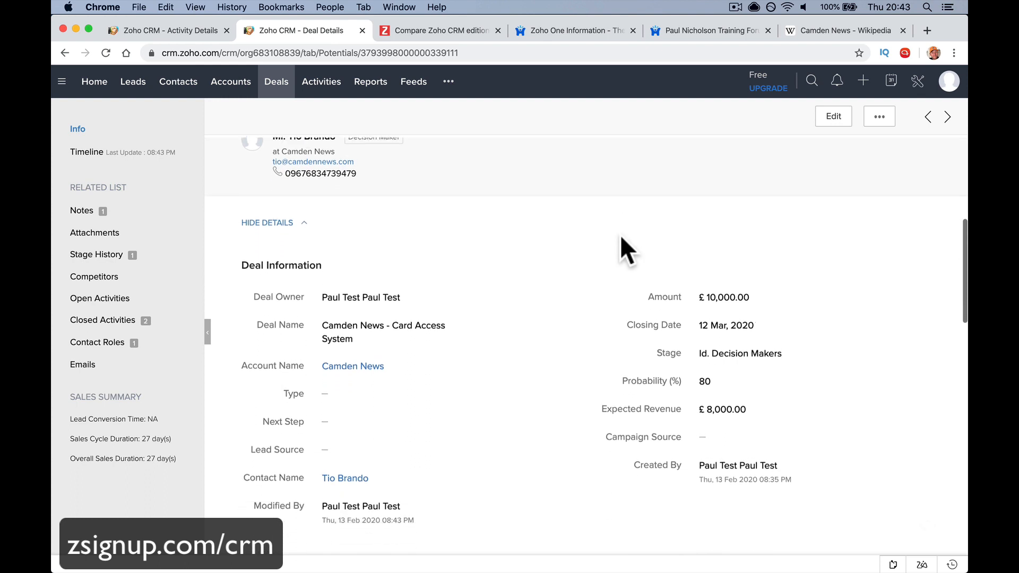
{"action": "scroll", "coordinate": [531, 350], "scroll_direction": "down", "scroll_amount": 3}
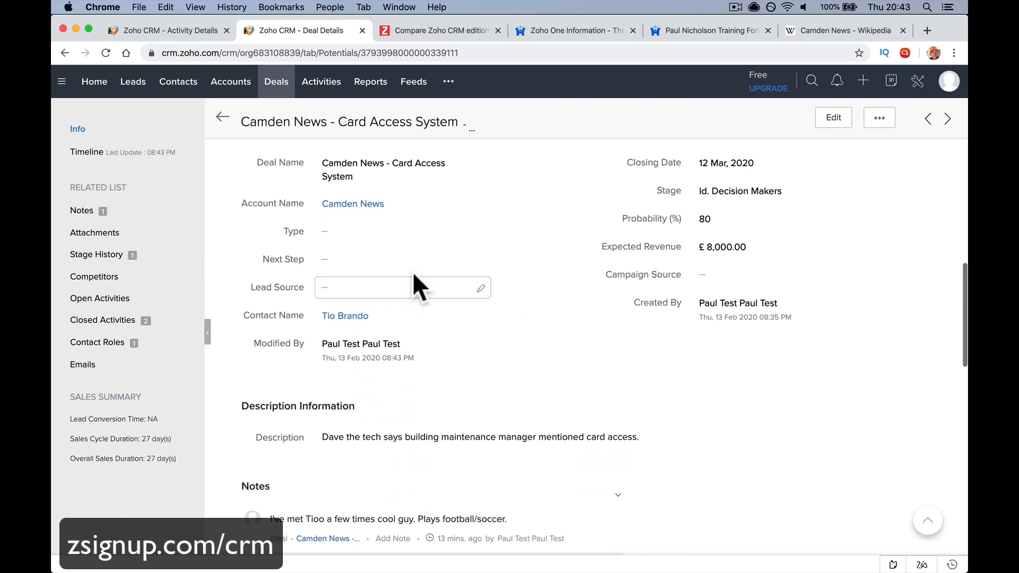
{"action": "left_click", "coordinate": [480, 259]}
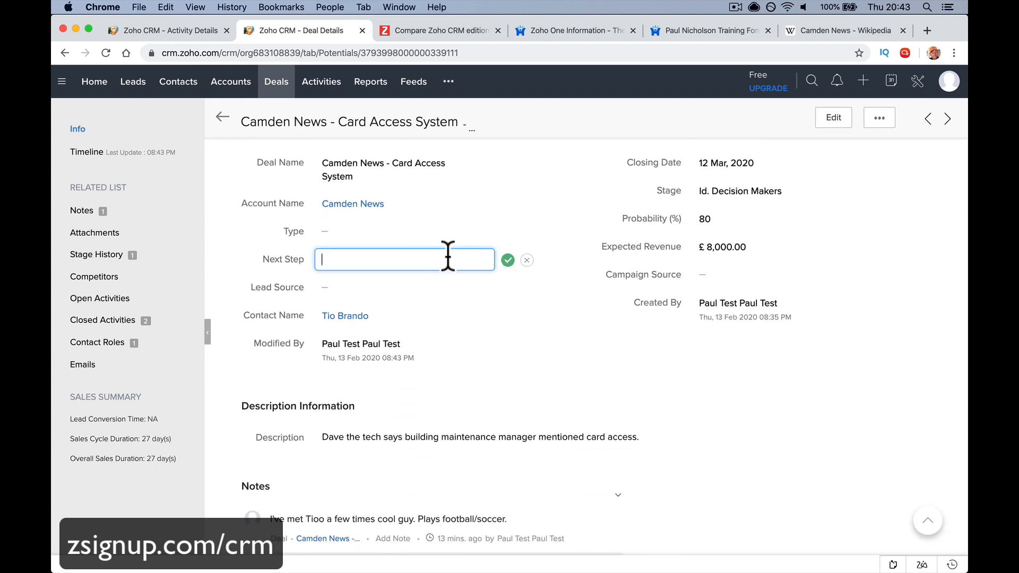
{"action": "type", "text": "I"}
{"action": "type", "text": "S"}
{"action": "key", "text": "BackSpace"}
{"action": "key", "text": "BackSpace"}
{"action": "type", "text": "Send Quote"}
{"action": "left_click", "coordinate": [508, 260]}
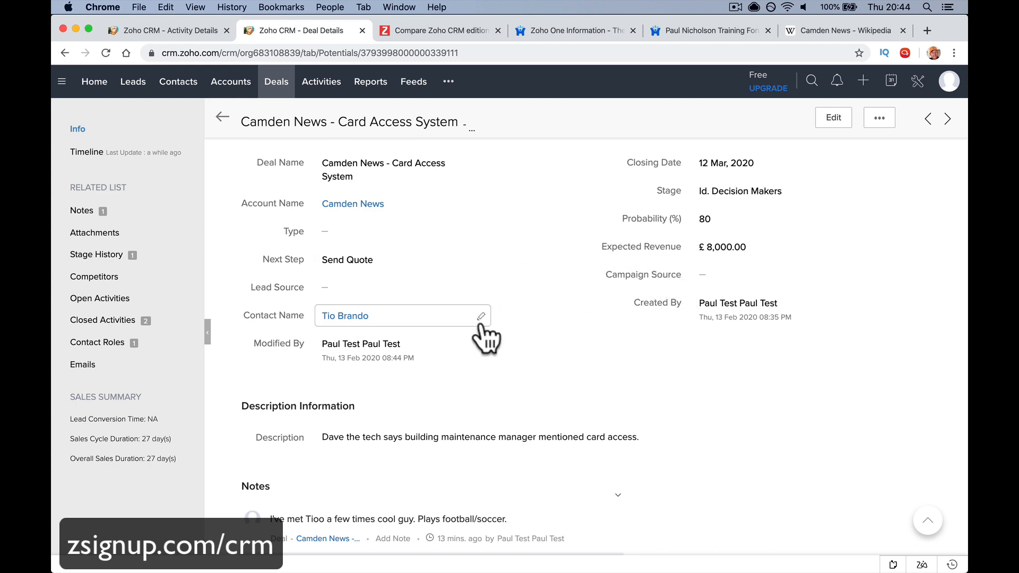
Start a new note on the deal and return to the page header
{"action": "scroll", "coordinate": [481, 337], "scroll_direction": "down", "scroll_amount": 5}
{"action": "left_click", "coordinate": [432, 271]}
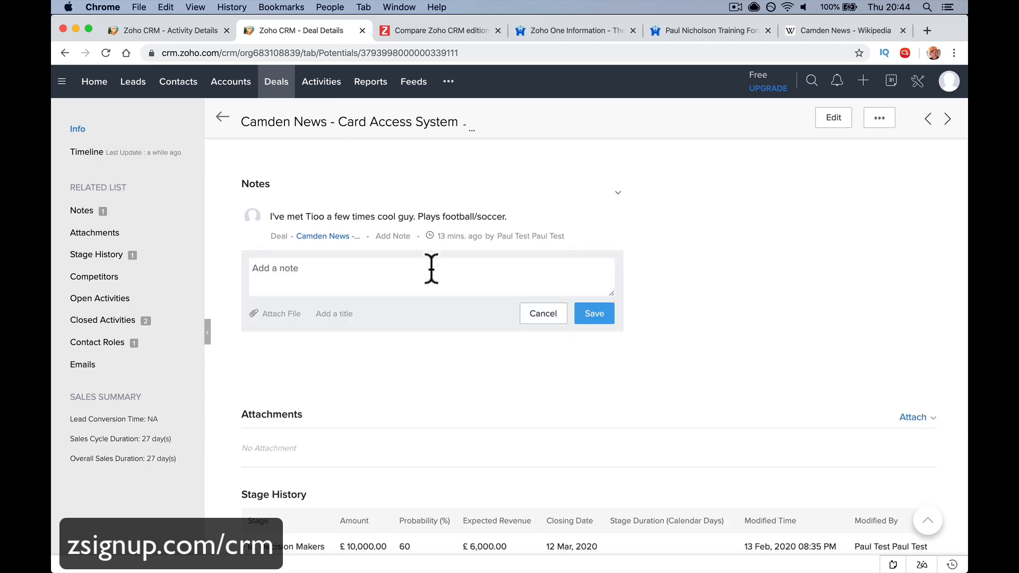
{"action": "scroll", "coordinate": [431, 269], "scroll_direction": "down", "scroll_amount": 10}
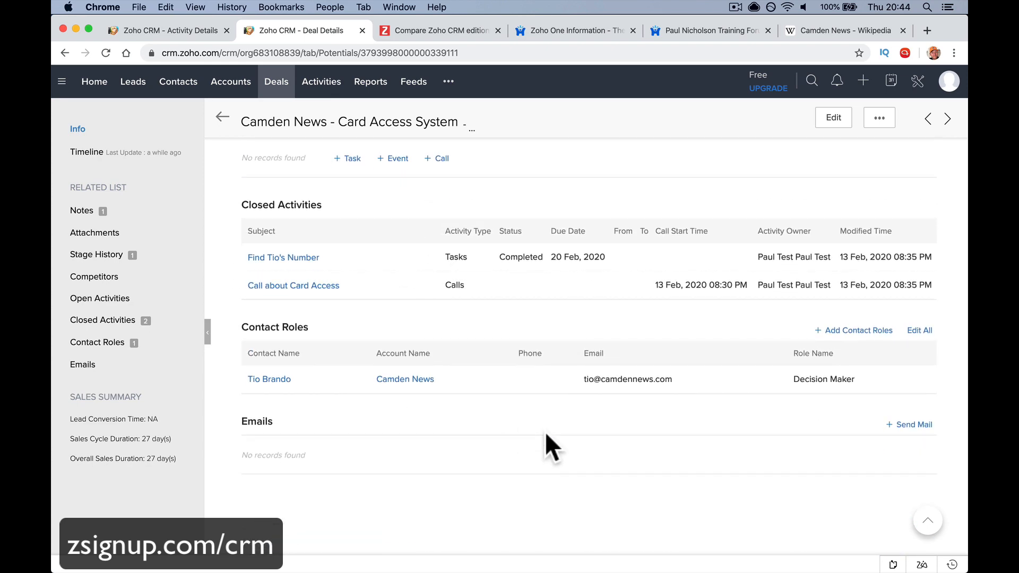
{"action": "scroll", "coordinate": [546, 434], "scroll_direction": "up", "scroll_amount": 15}
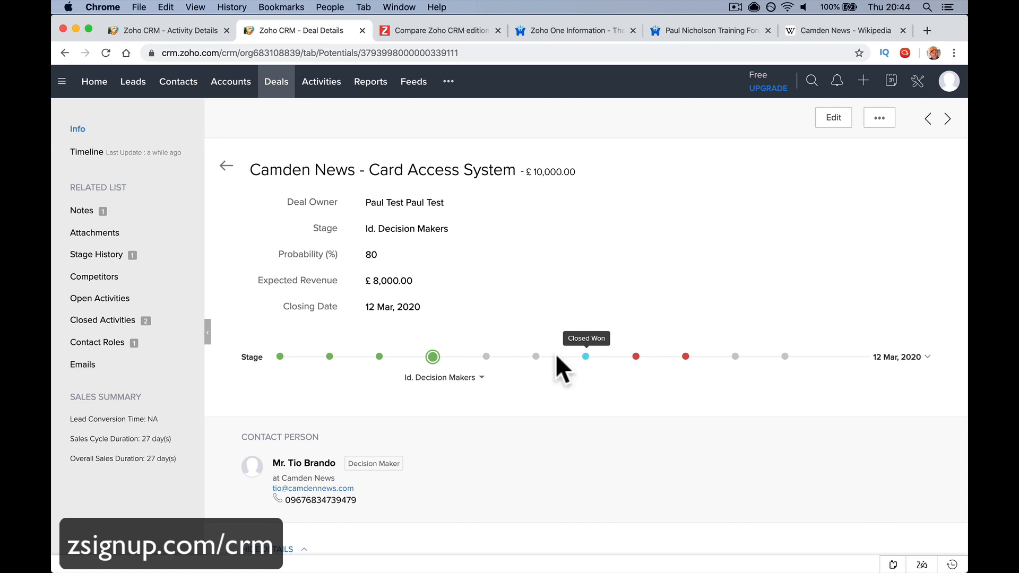
Move the deal through Proposal/Price Quote to Negotiation/Review (probability 90, £9,000)
{"action": "left_click", "coordinate": [484, 357]}
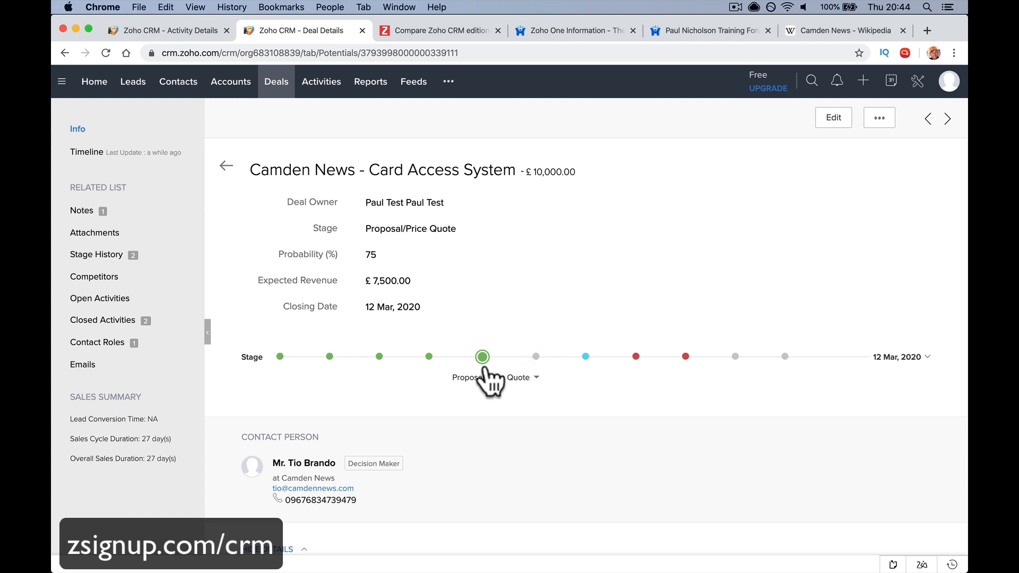
{"action": "left_click", "coordinate": [537, 381]}
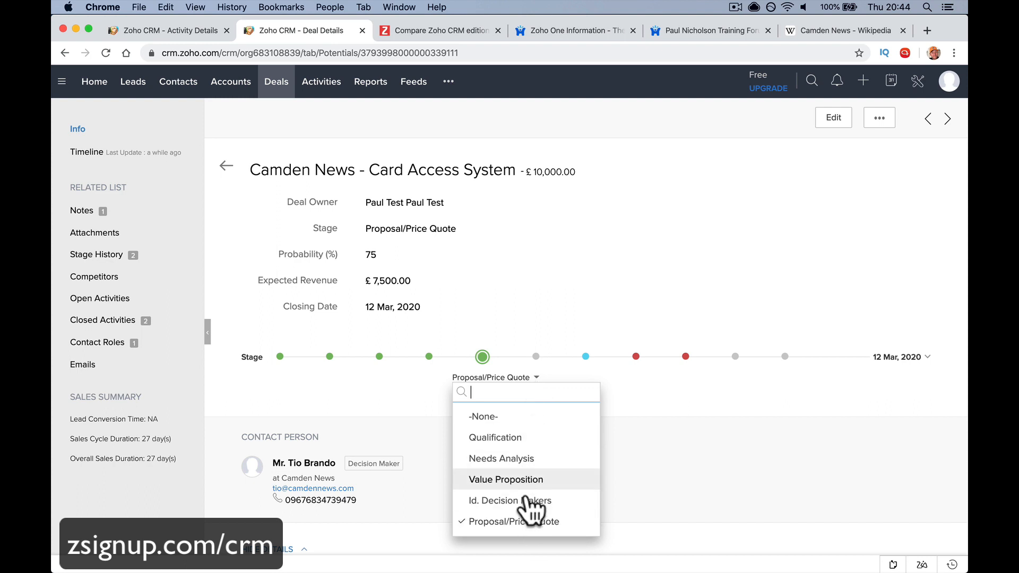
{"action": "left_click", "coordinate": [535, 356]}
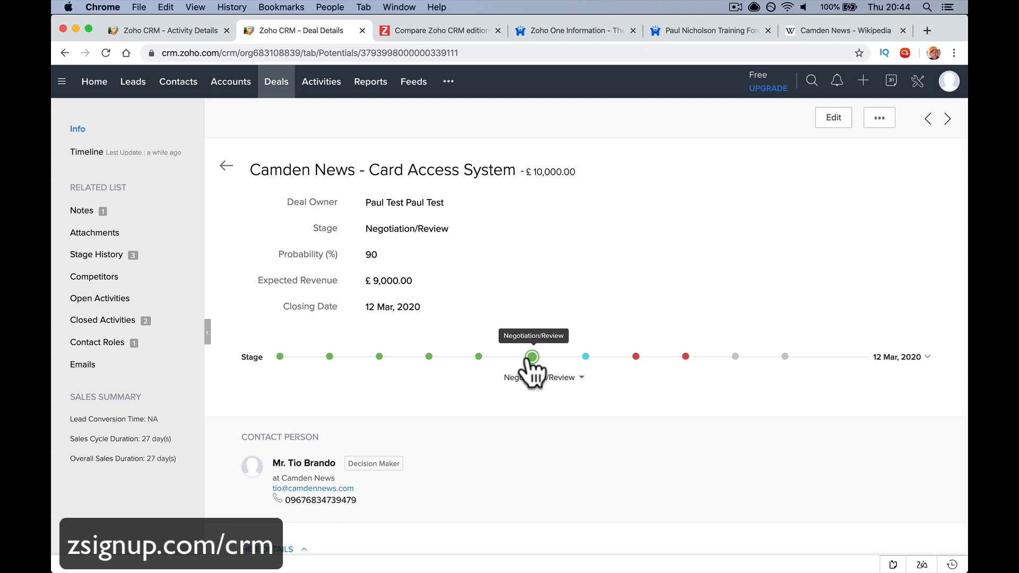
{"action": "left_click", "coordinate": [278, 86]}
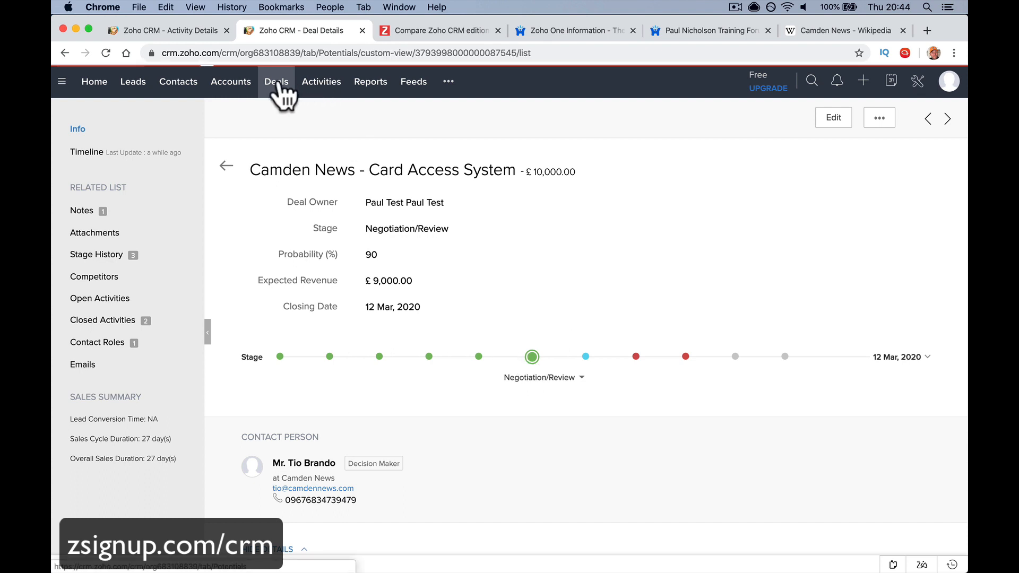
In Kanban view, drag Camden News to Proposal/Price Quote, Chemel and Benton to ID. Decision Makers
{"action": "left_click", "coordinate": [795, 116]}
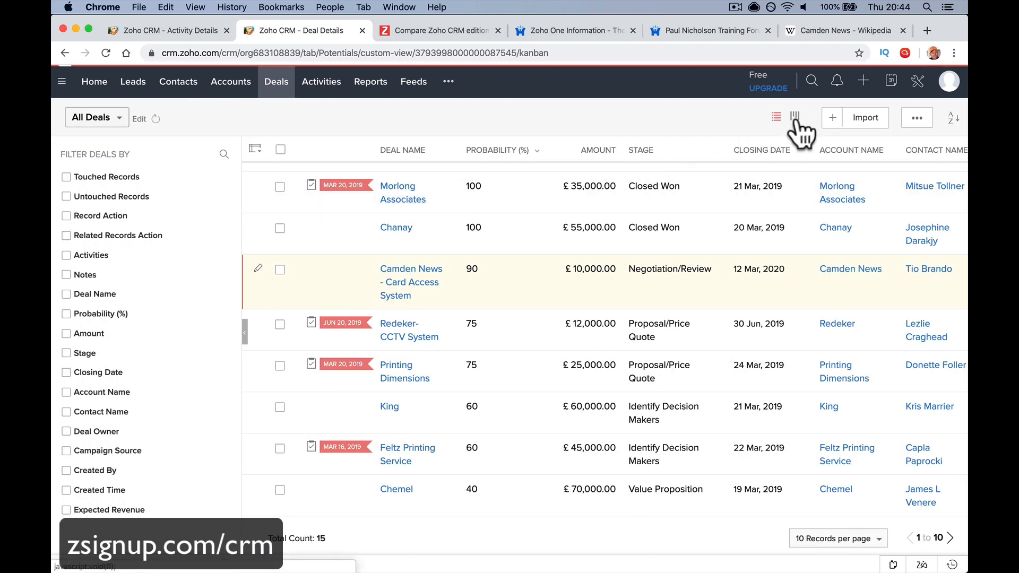
{"action": "scroll", "coordinate": [524, 255], "scroll_direction": "right", "scroll_amount": 10}
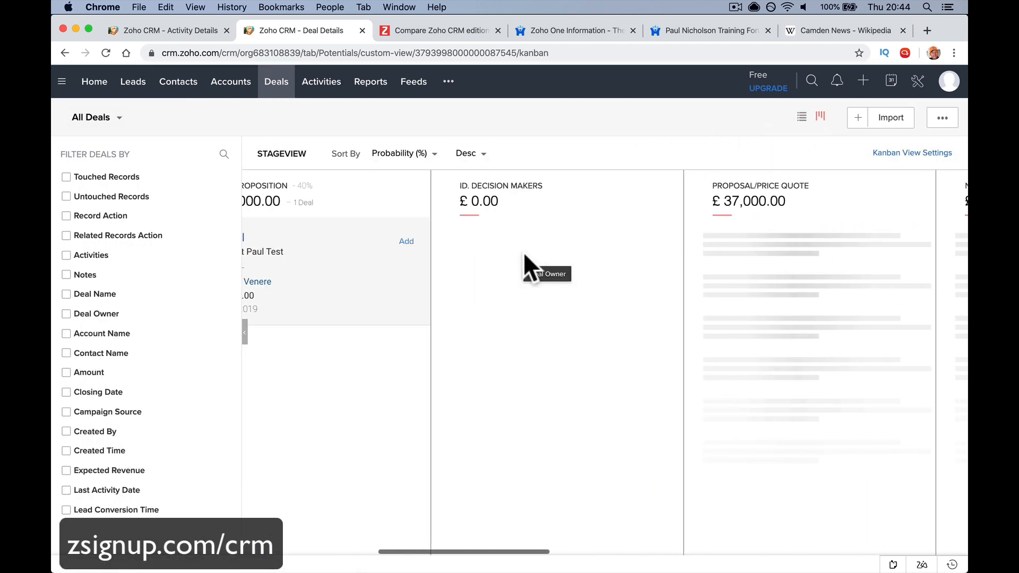
{"action": "scroll", "coordinate": [523, 255], "scroll_direction": "right", "scroll_amount": 3}
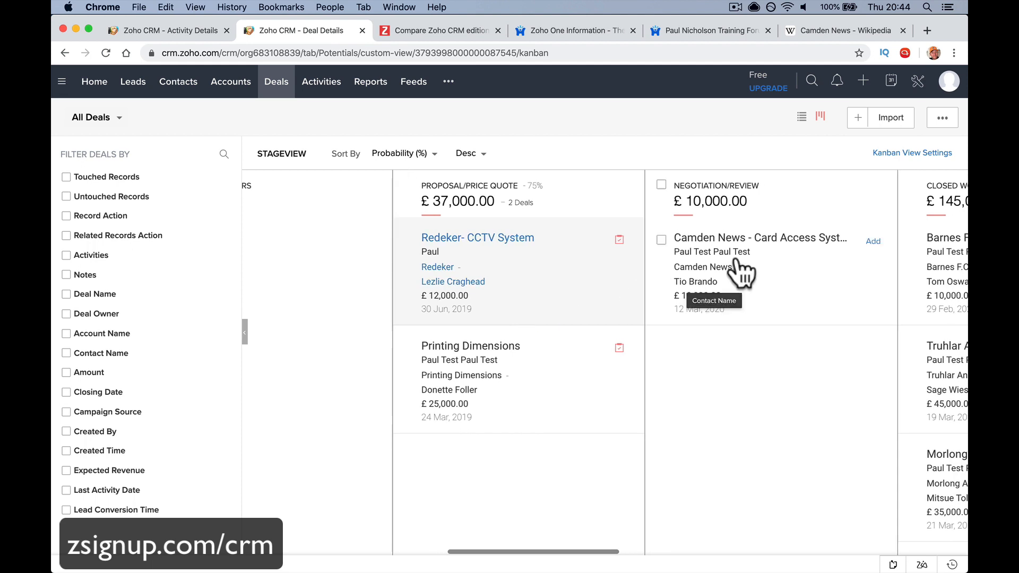
{"action": "left_click_drag", "start_coordinate": [769, 259], "coordinate": [546, 358]}
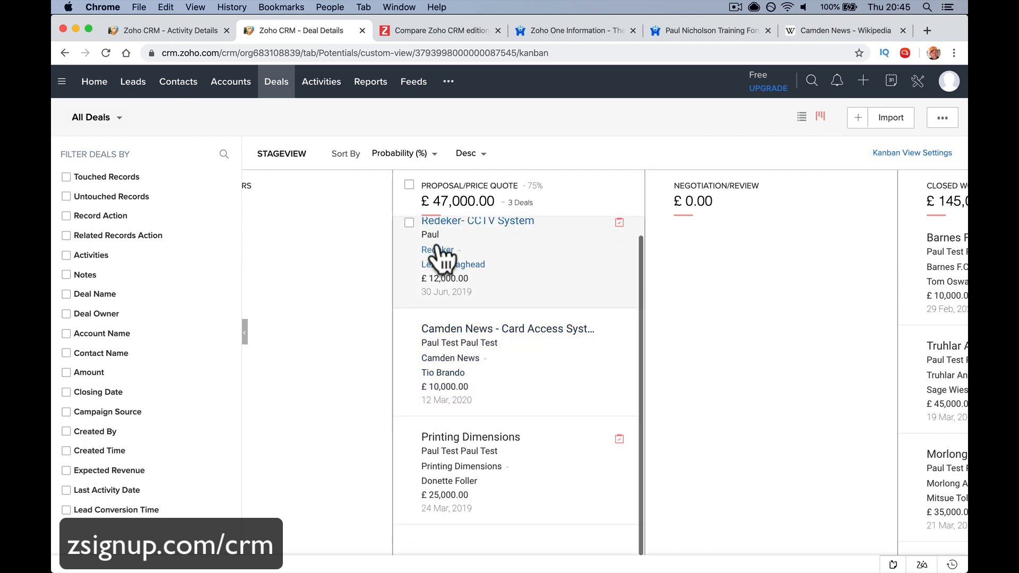
{"action": "scroll", "coordinate": [364, 289], "scroll_direction": "left", "scroll_amount": 10}
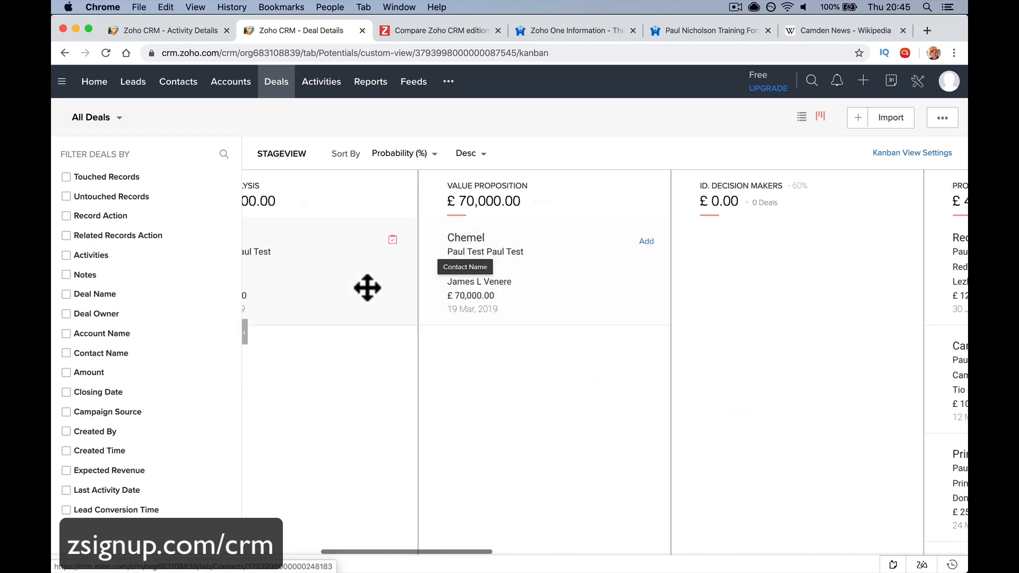
{"action": "left_click_drag", "start_coordinate": [455, 286], "coordinate": [714, 249]}
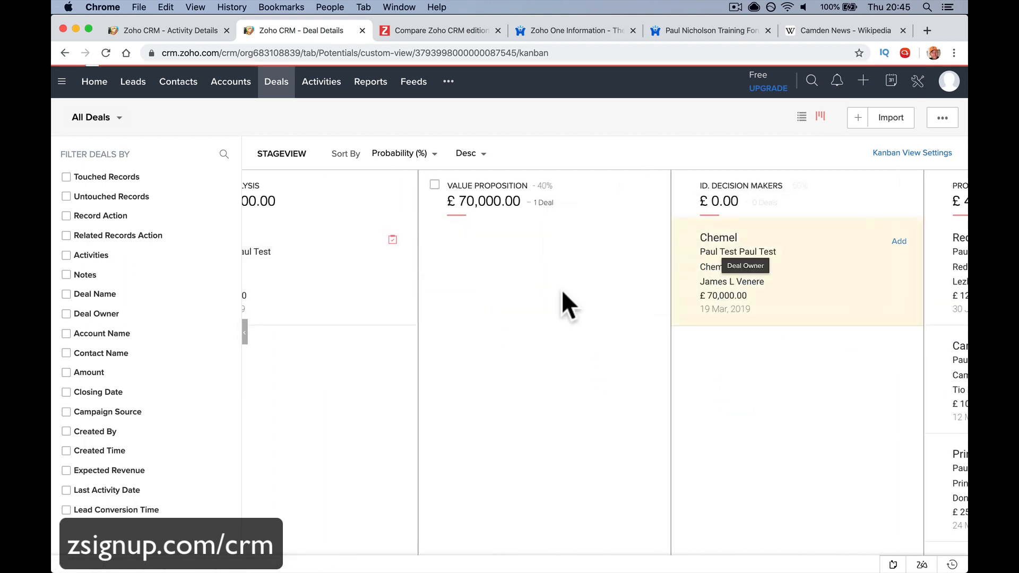
{"action": "scroll", "coordinate": [350, 274], "scroll_direction": "left", "scroll_amount": 5}
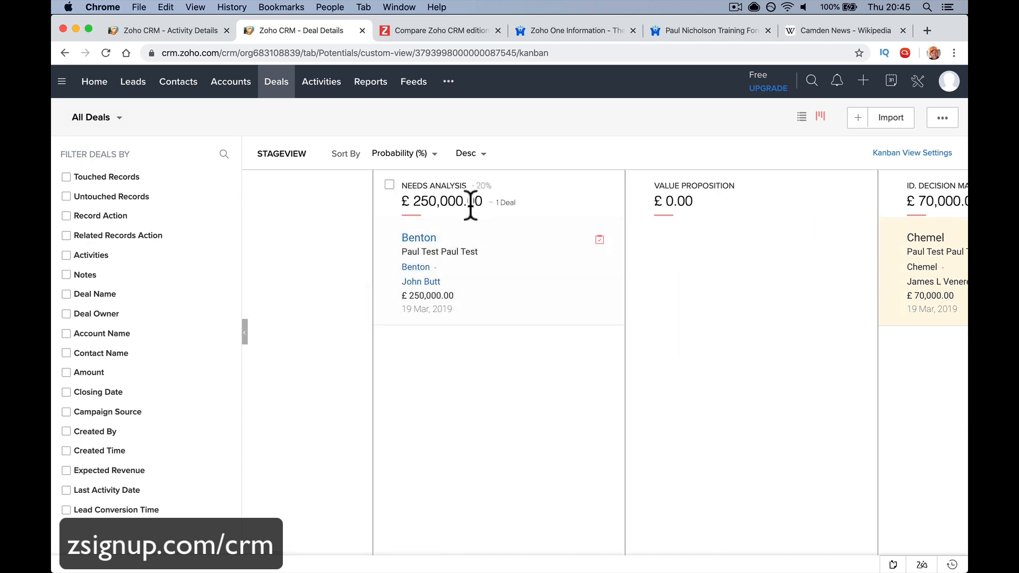
{"action": "left_click_drag", "start_coordinate": [470, 249], "coordinate": [810, 375]}
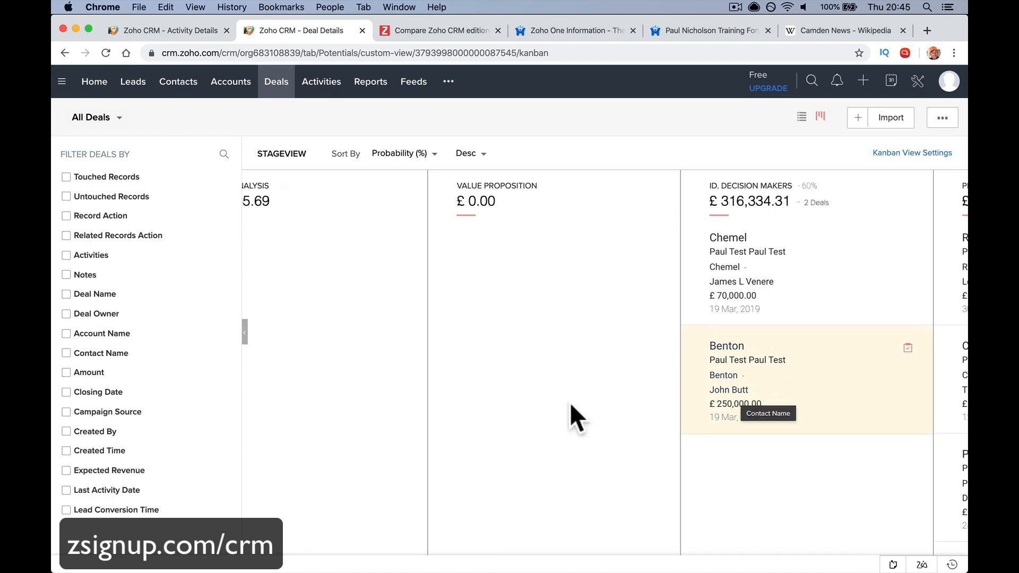
Scroll across the deal stage board to review the moved cards
{"action": "scroll", "coordinate": [571, 406], "scroll_direction": "right", "scroll_amount": 20}
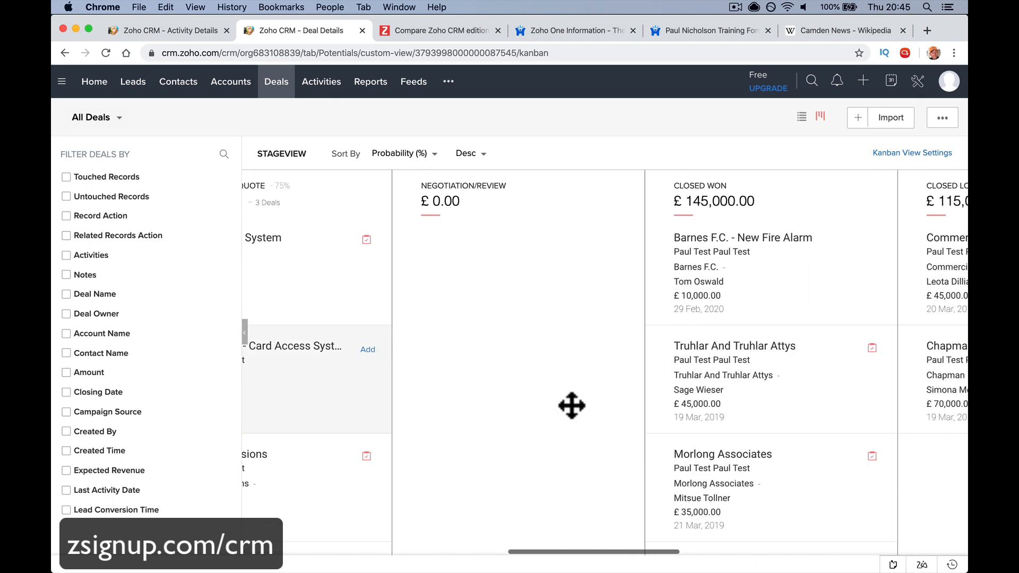
{"action": "scroll", "coordinate": [571, 405], "scroll_direction": "right", "scroll_amount": 10}
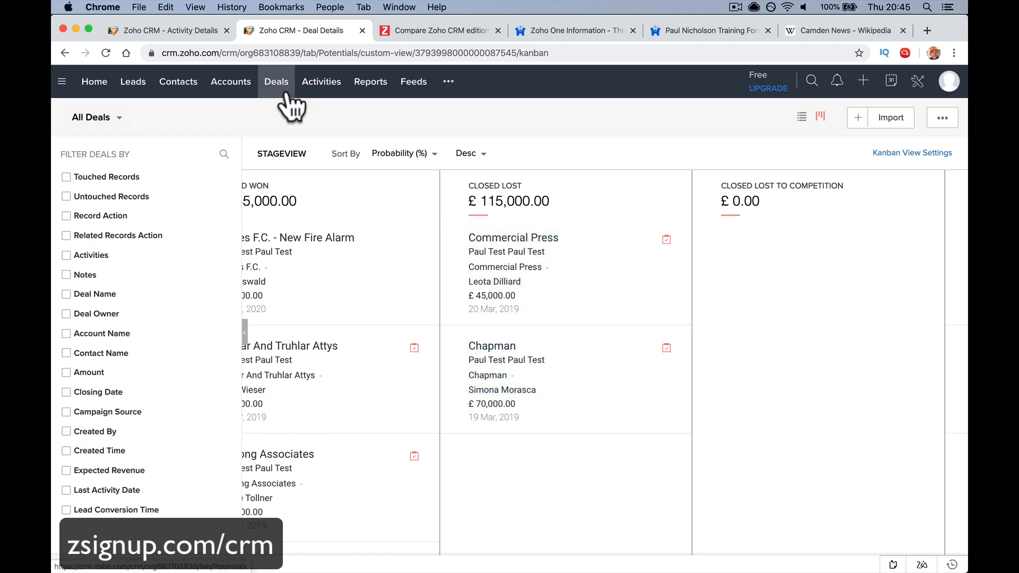
{"action": "scroll", "coordinate": [400, 375], "scroll_direction": "left", "scroll_amount": 8}
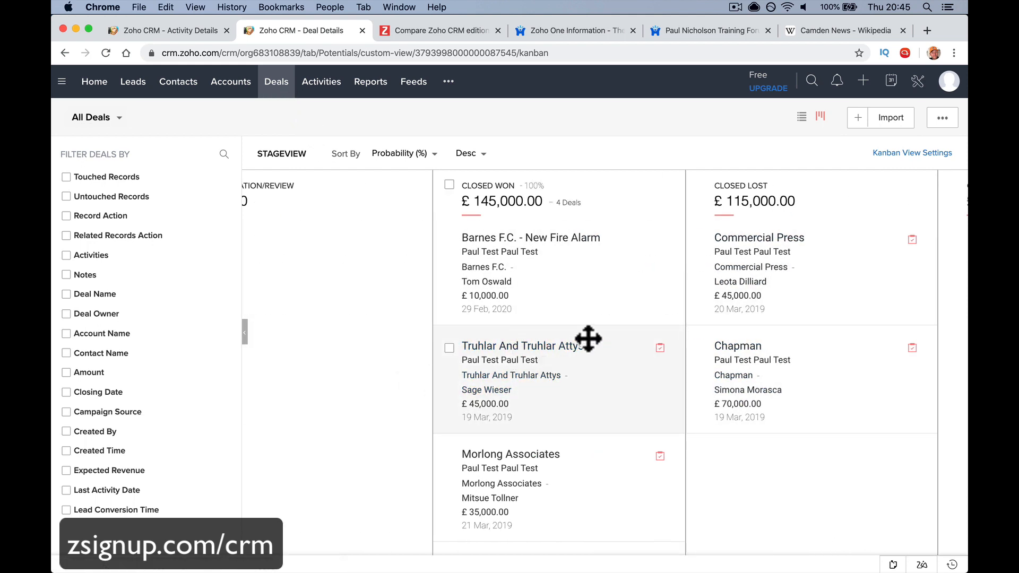
{"action": "scroll", "coordinate": [744, 299], "scroll_direction": "right", "scroll_amount": 3}
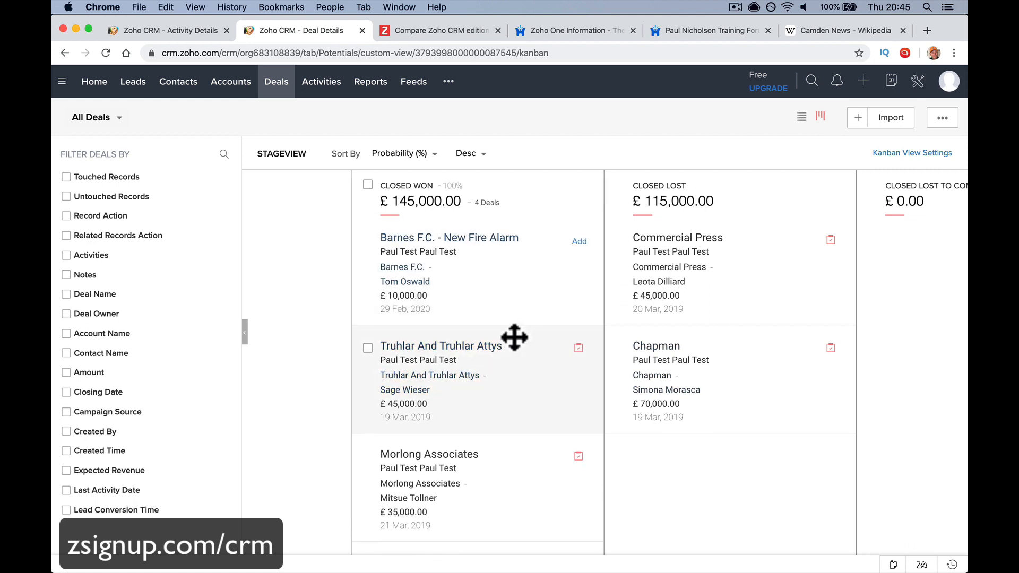
{"action": "scroll", "coordinate": [514, 338], "scroll_direction": "down", "scroll_amount": 1}
{"action": "scroll", "coordinate": [514, 338], "scroll_direction": "down", "scroll_amount": 5}
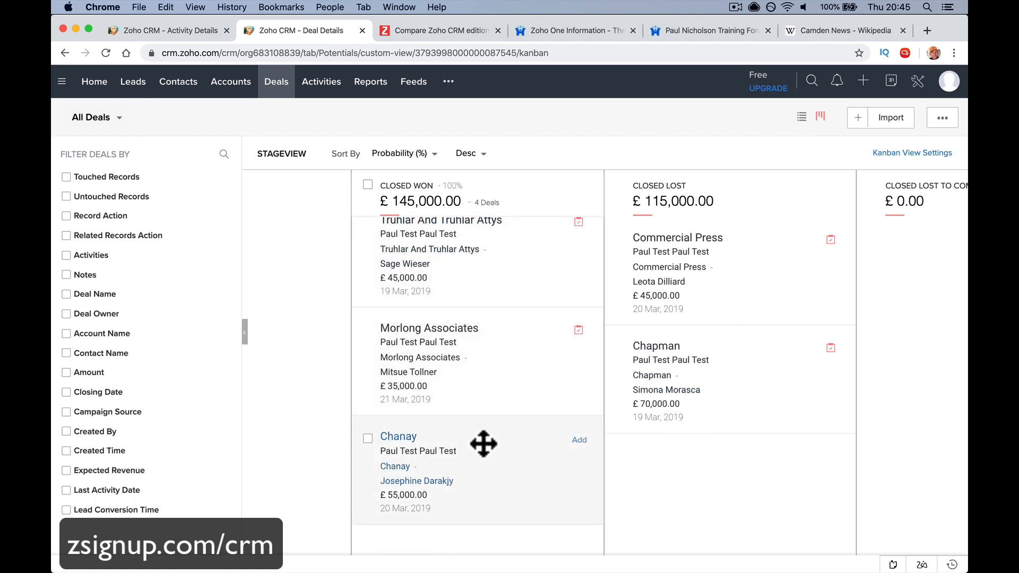
{"action": "scroll", "coordinate": [511, 379], "scroll_direction": "right", "scroll_amount": 5}
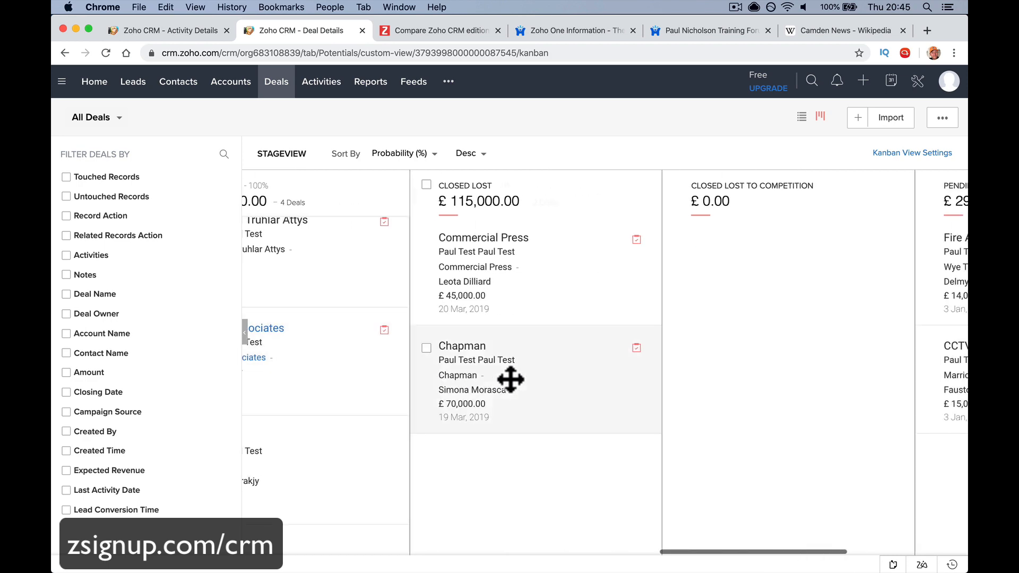
{"action": "scroll", "coordinate": [511, 379], "scroll_direction": "left", "scroll_amount": 15}
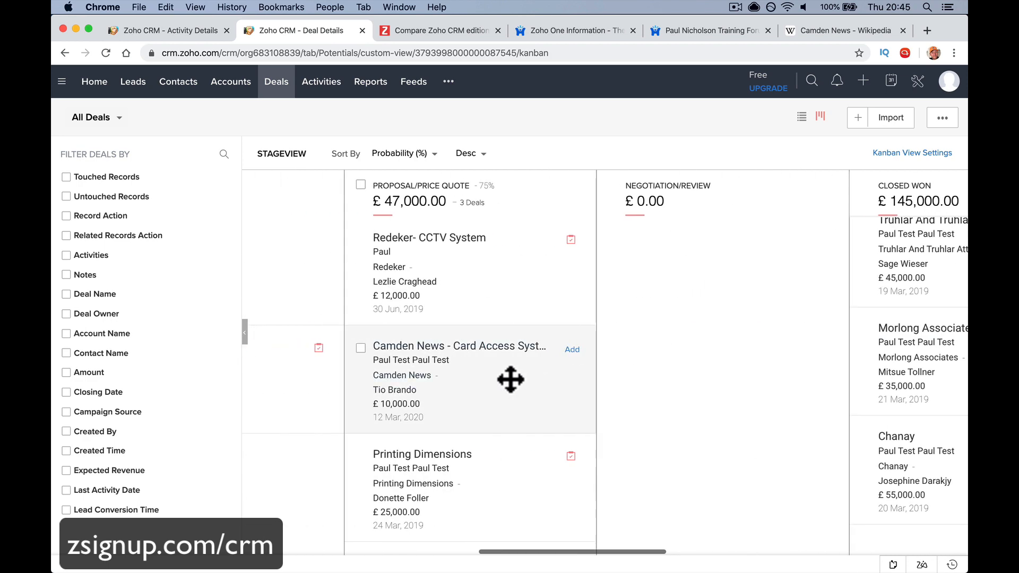
{"action": "scroll", "coordinate": [514, 359], "scroll_direction": "down", "scroll_amount": 1}
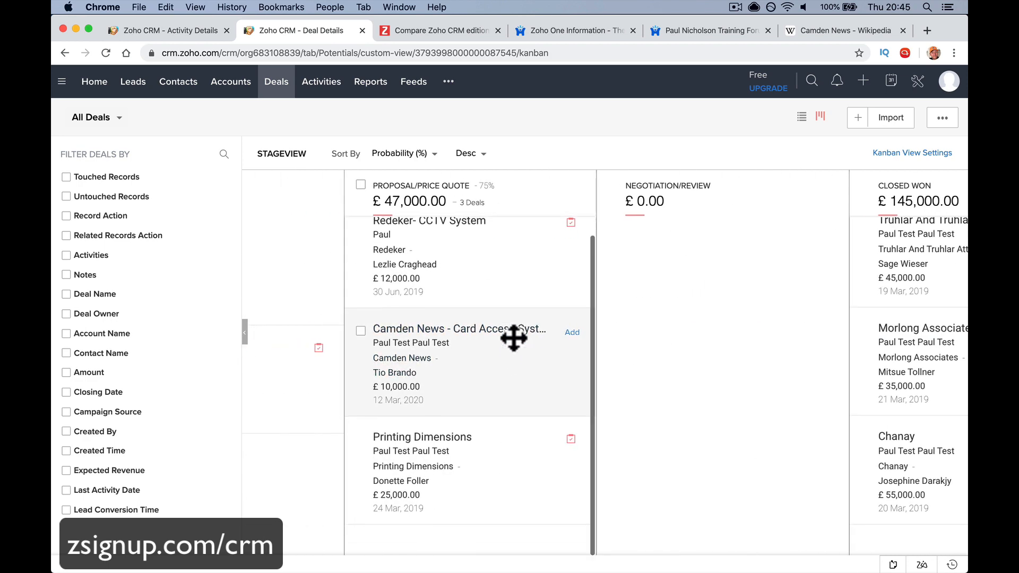
{"action": "scroll", "coordinate": [605, 351], "scroll_direction": "right", "scroll_amount": 1}
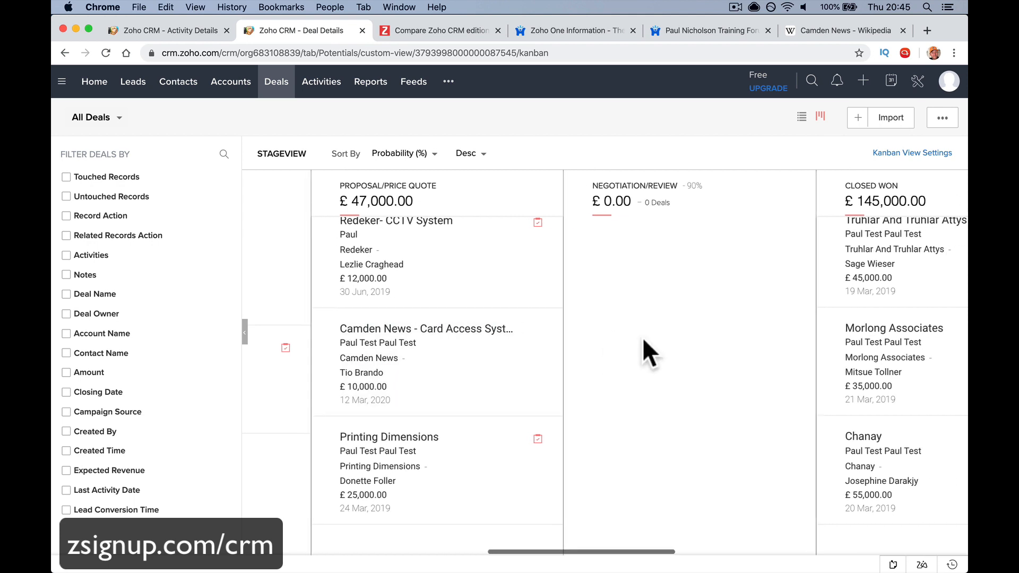
{"action": "scroll", "coordinate": [891, 319], "scroll_direction": "up", "scroll_amount": 3}
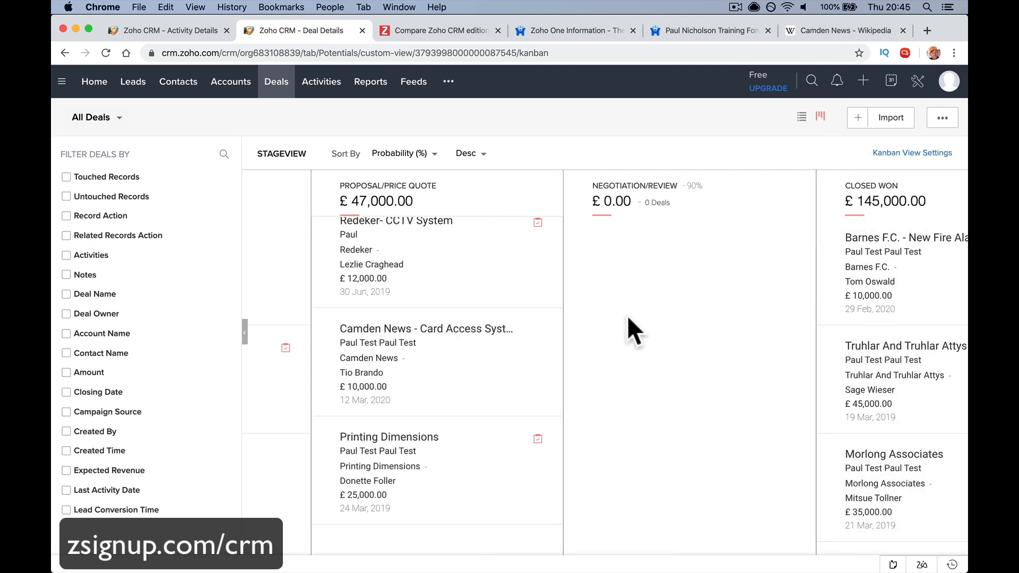
{"action": "left_click", "coordinate": [432, 339]}
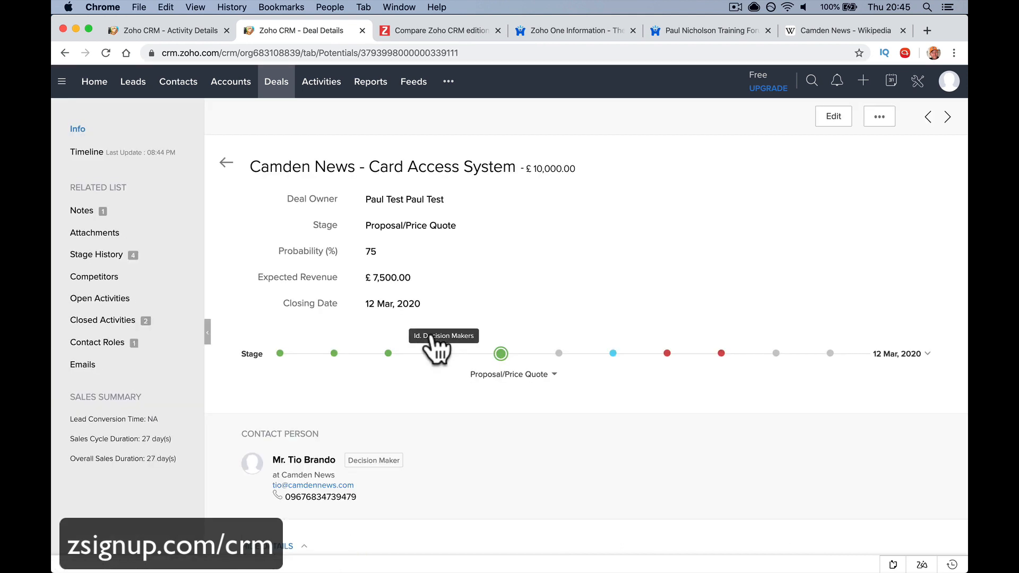
{"action": "left_click", "coordinate": [614, 354]}
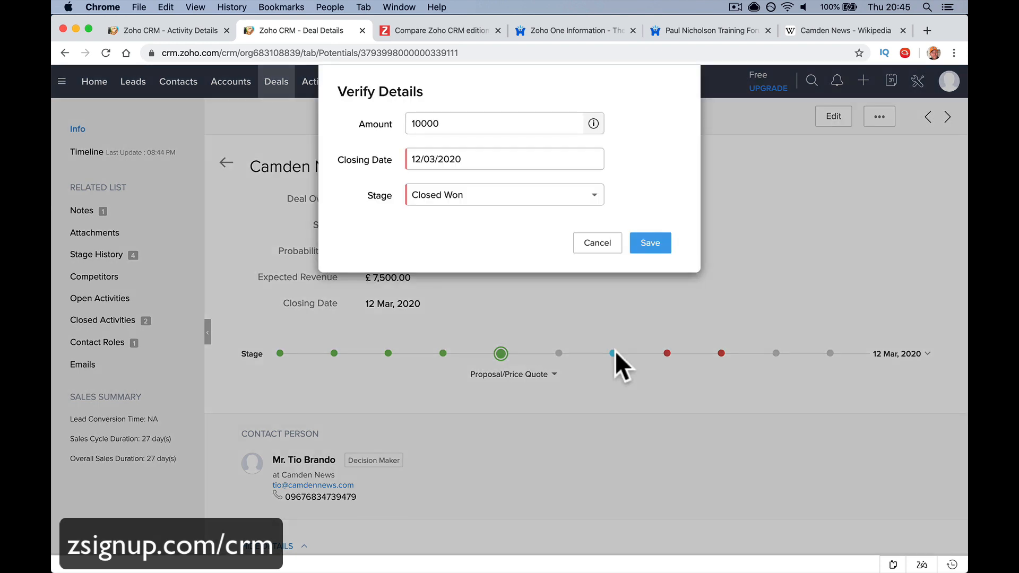
{"action": "left_click", "coordinate": [490, 125]}
{"action": "double_click", "coordinate": [490, 125]}
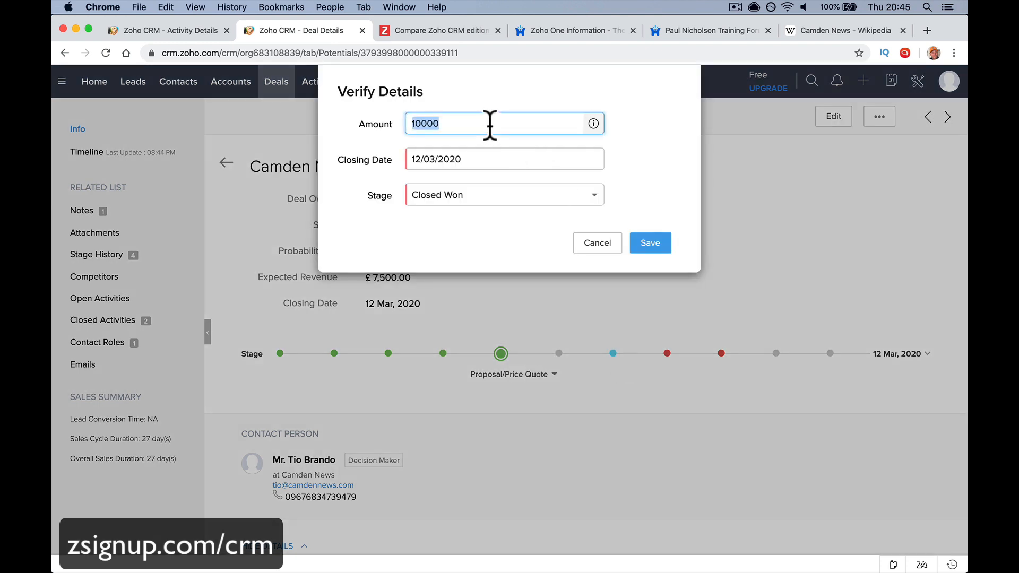
{"action": "type", "text": "12000"}
{"action": "key", "text": "Tab"}
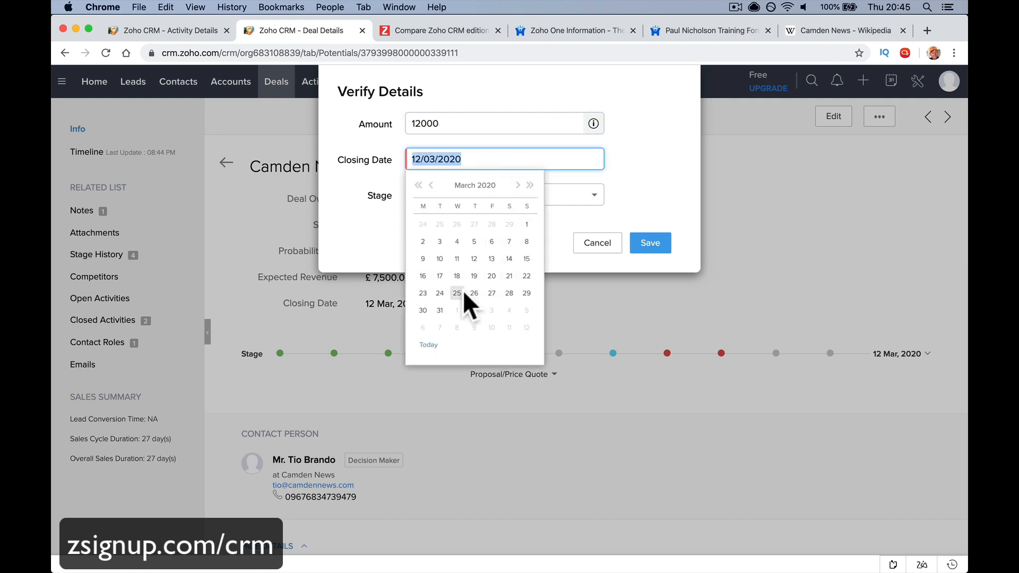
{"action": "left_click", "coordinate": [530, 159]}
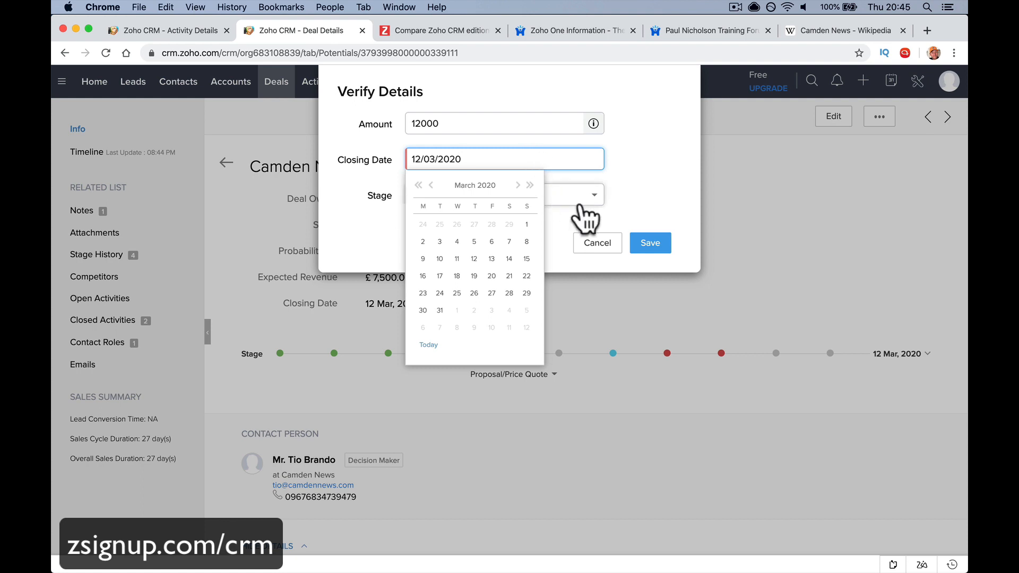
{"action": "left_click", "coordinate": [630, 180]}
{"action": "left_click", "coordinate": [550, 197]}
{"action": "left_click", "coordinate": [550, 198]}
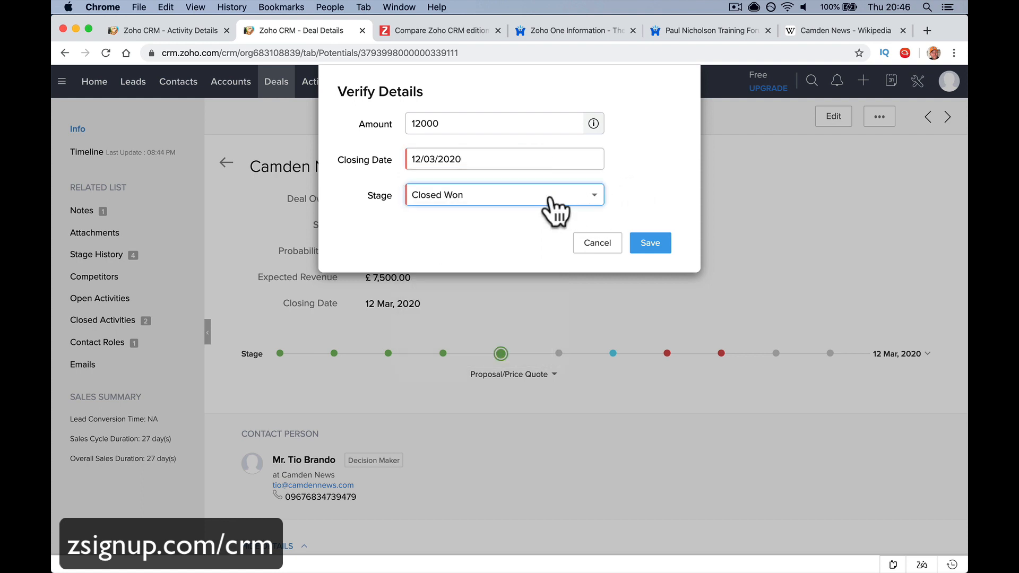
{"action": "left_click", "coordinate": [643, 245]}
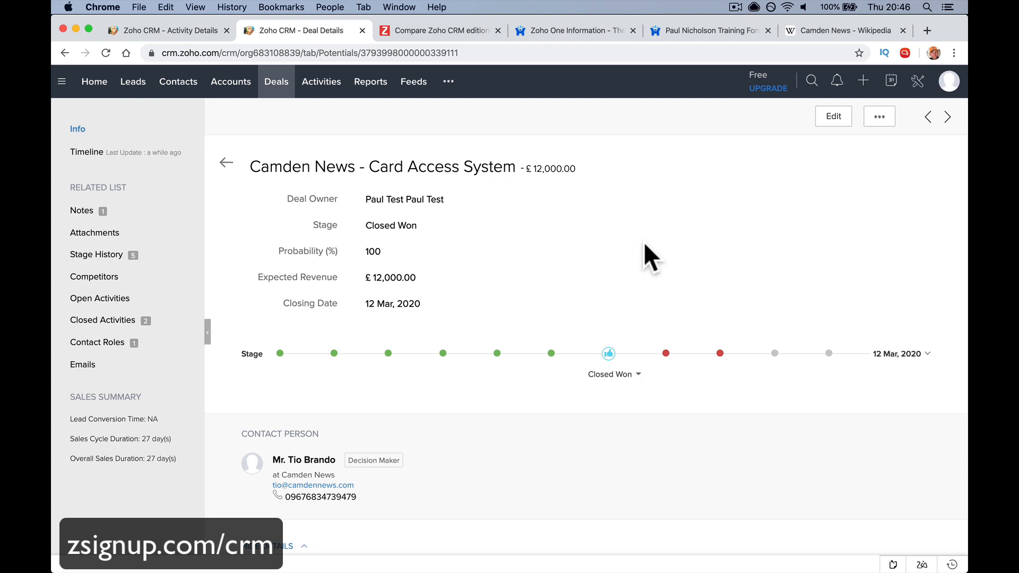
Check the Camden News Closed Won update on the CRM Feeds page, then switch to the Mail inbox
{"action": "left_click", "coordinate": [411, 84]}
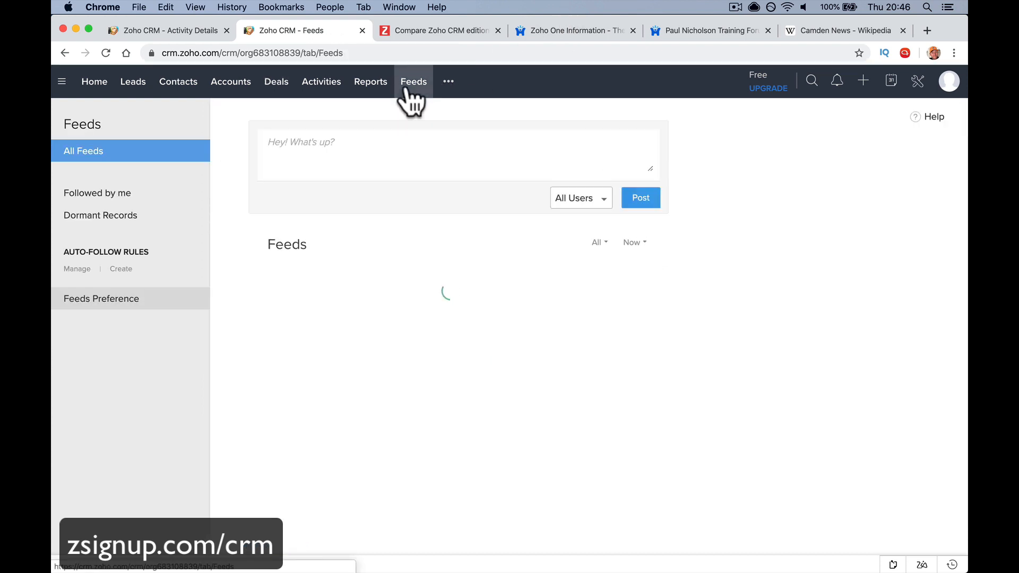
{"action": "mouse_move", "coordinate": [428, 352]}
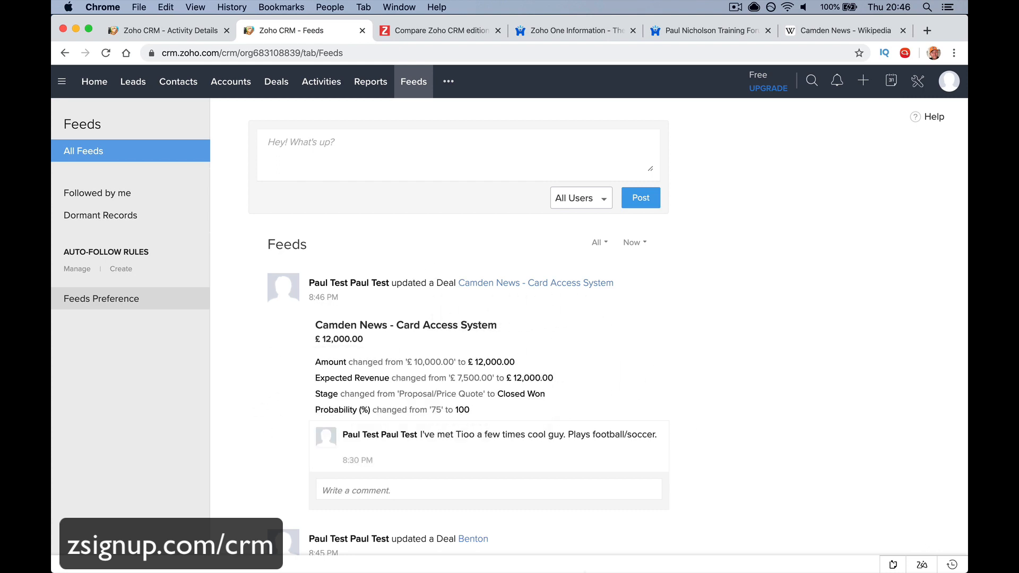
{"action": "left_click", "coordinate": [512, 546]}
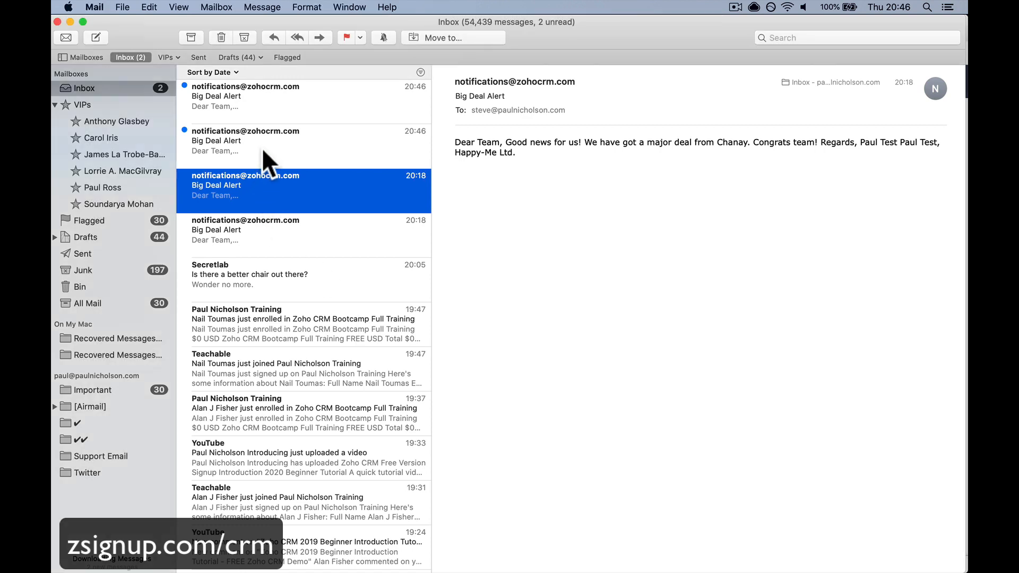
Read both unread 20:46 Big Deal Alert emails about Camden News, then return to Chrome
{"action": "left_click", "coordinate": [263, 145]}
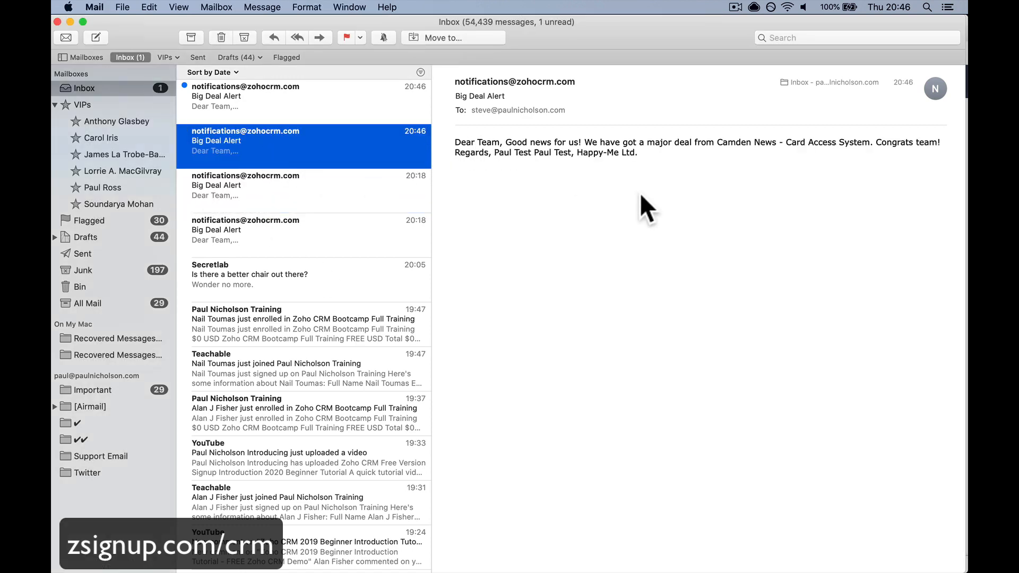
{"action": "left_click", "coordinate": [329, 102]}
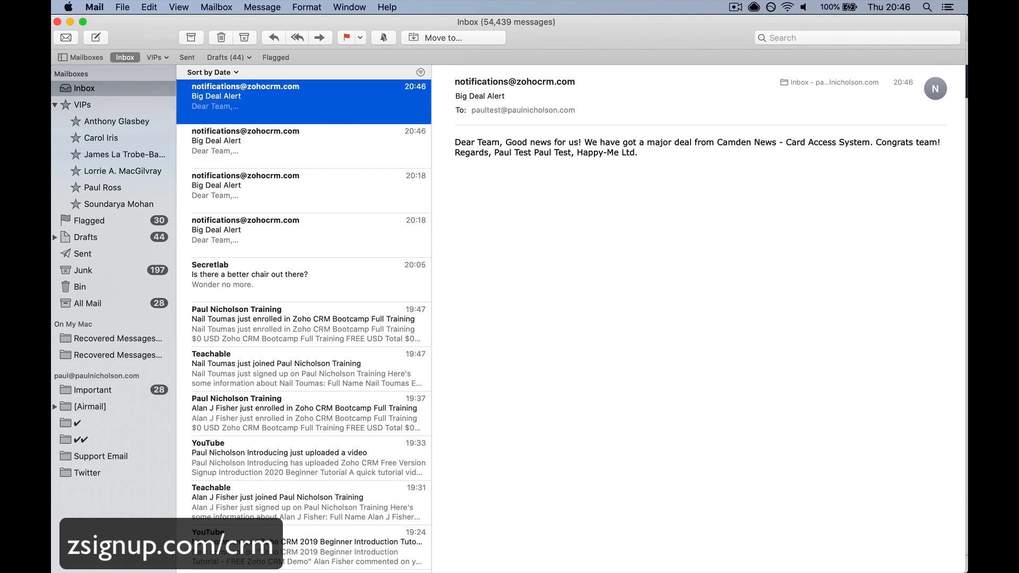
{"action": "left_click", "coordinate": [388, 483]}
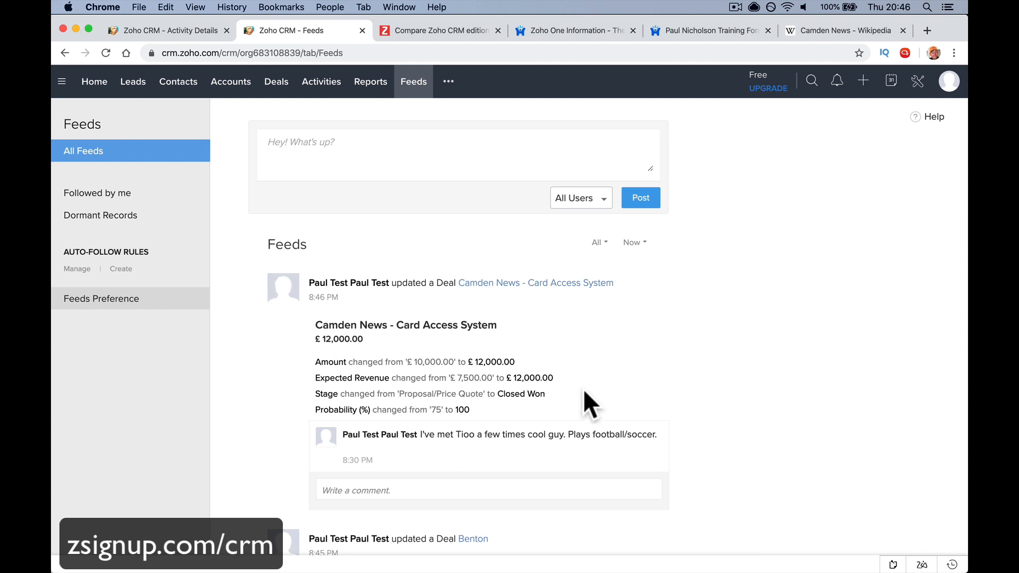
Scroll the Deals kanban to Closed Won and open the Camden News - Card Access System card
{"action": "left_click", "coordinate": [277, 91]}
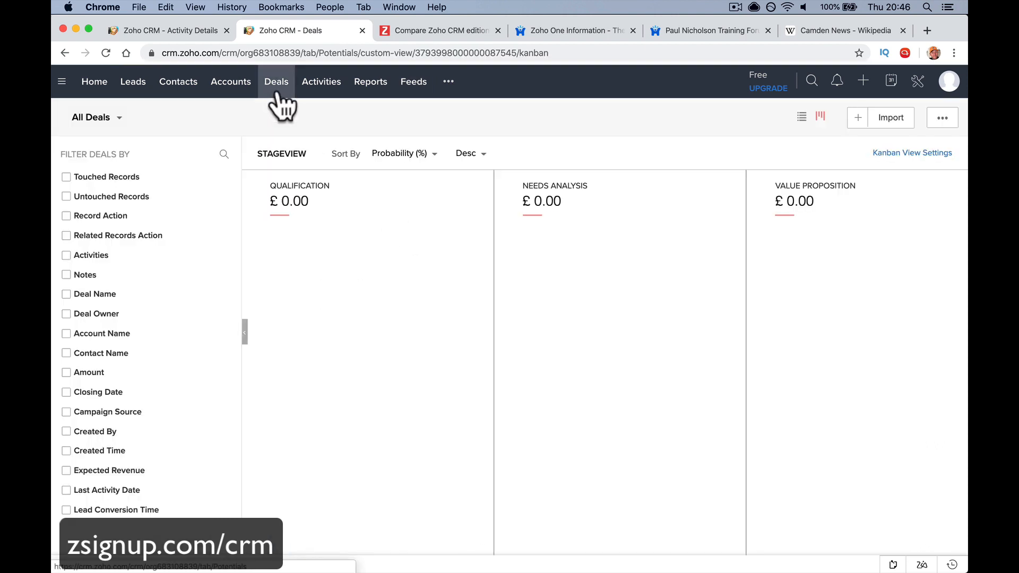
{"action": "scroll", "coordinate": [440, 196], "scroll_direction": "right", "scroll_amount": 10}
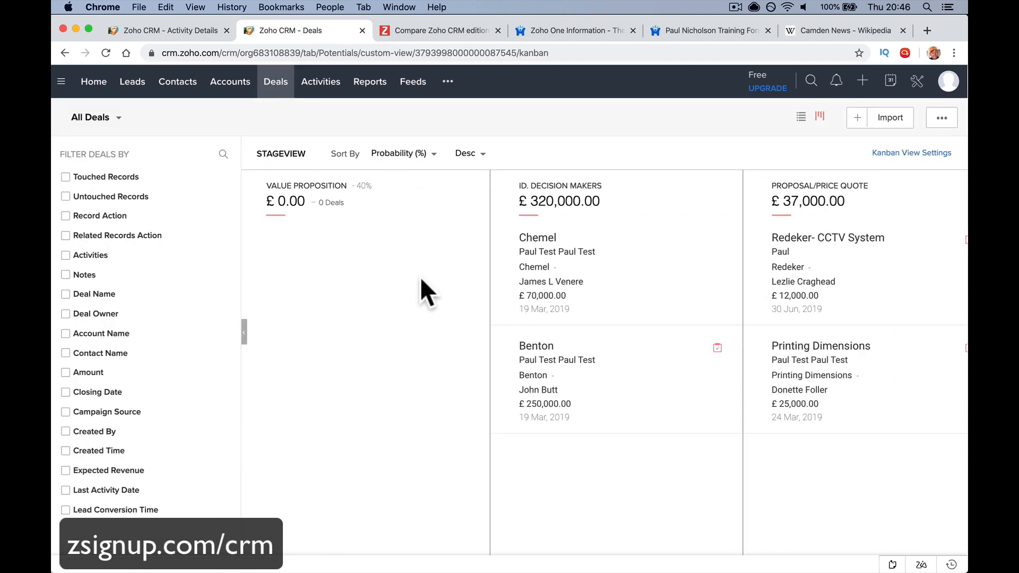
{"action": "scroll", "coordinate": [421, 280], "scroll_direction": "right", "scroll_amount": 5}
{"action": "scroll", "coordinate": [422, 280], "scroll_direction": "right", "scroll_amount": 15}
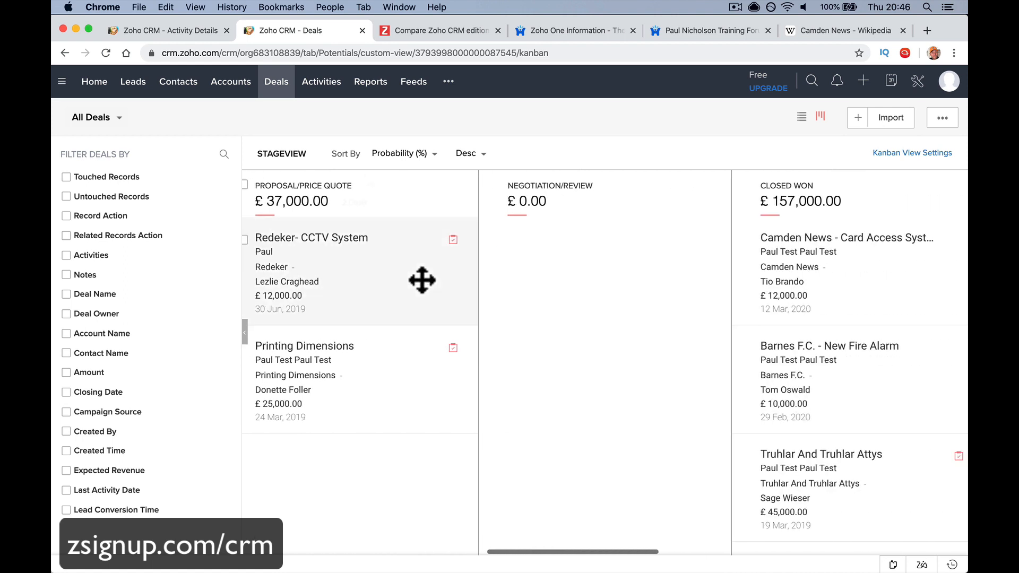
{"action": "scroll", "coordinate": [422, 280], "scroll_direction": "left", "scroll_amount": 10}
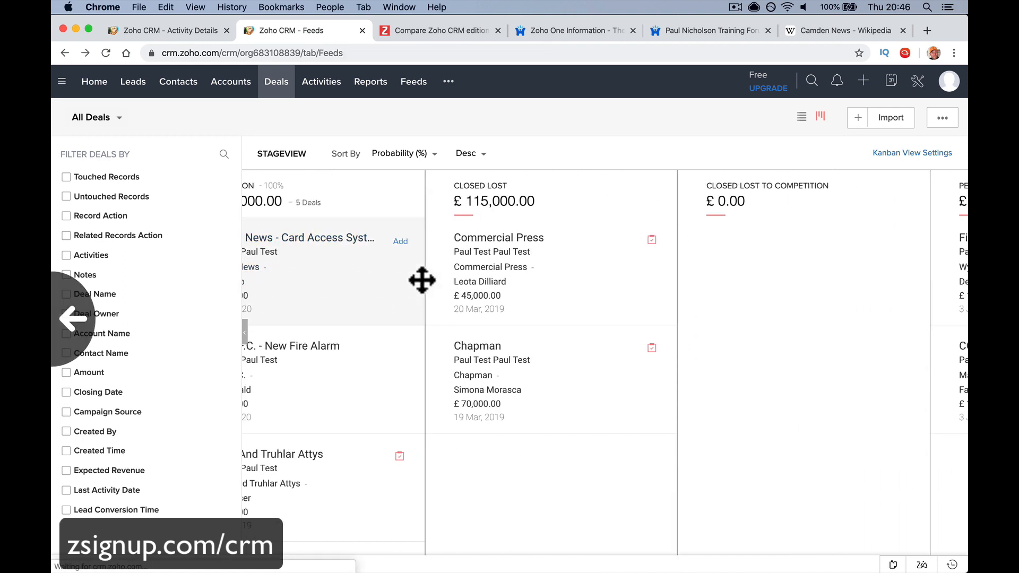
{"action": "scroll", "coordinate": [377, 285], "scroll_direction": "right", "scroll_amount": 10}
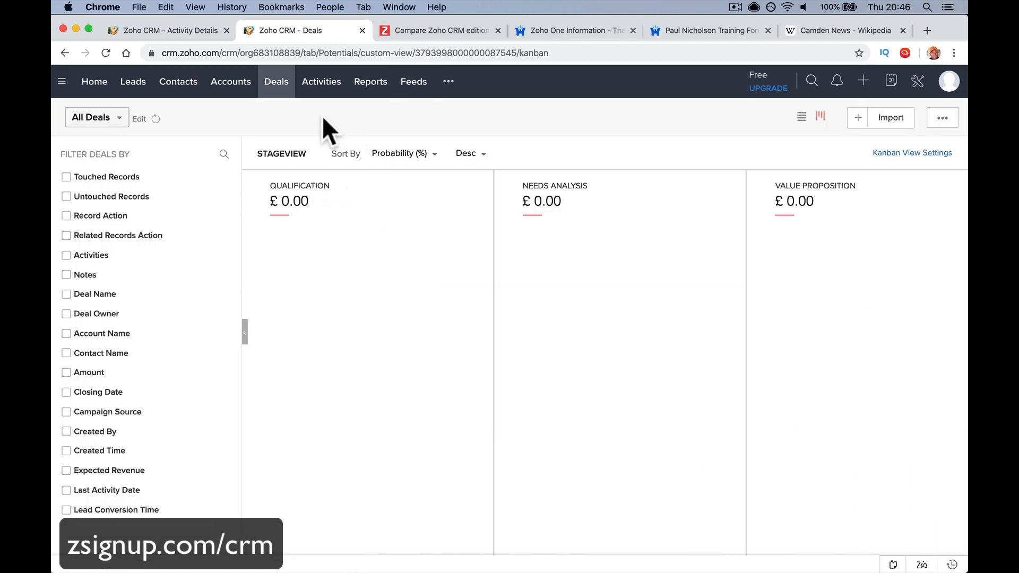
{"action": "scroll", "coordinate": [393, 249], "scroll_direction": "right", "scroll_amount": 20}
{"action": "scroll", "coordinate": [395, 252], "scroll_direction": "right", "scroll_amount": 10}
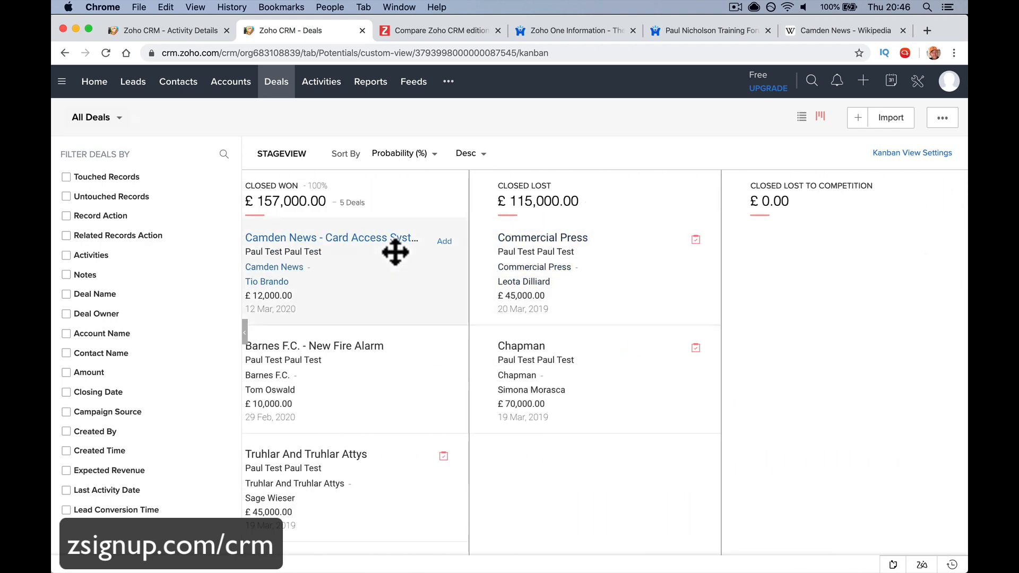
{"action": "scroll", "coordinate": [488, 280], "scroll_direction": "left", "scroll_amount": 3}
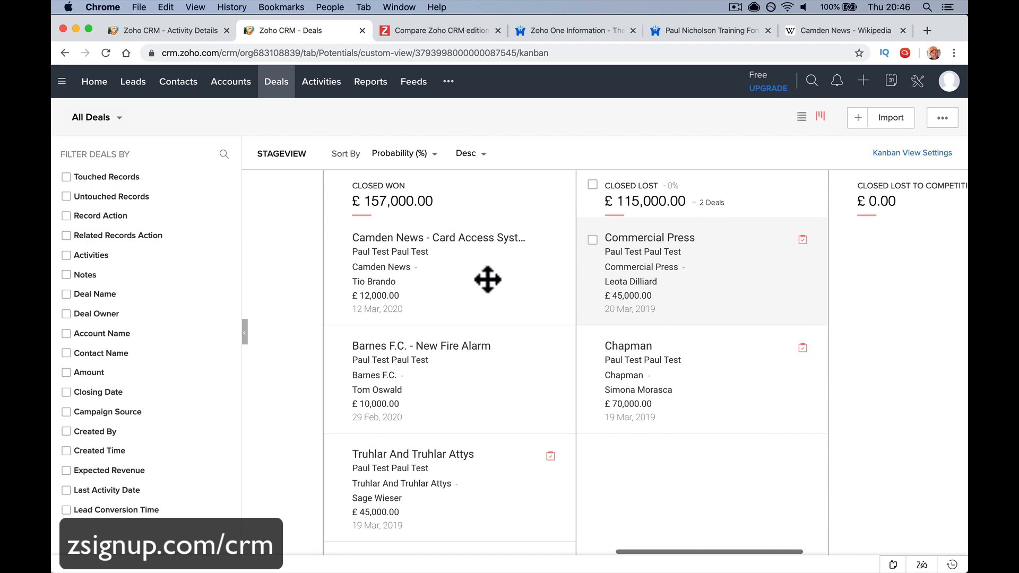
{"action": "left_click", "coordinate": [471, 238]}
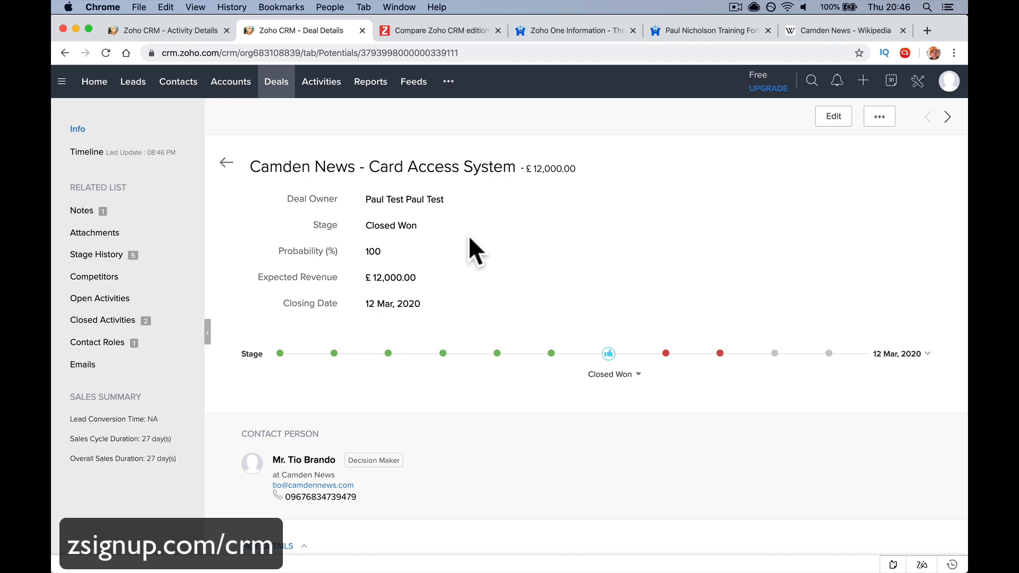
Draft Closed Lost with reason 'Too pricey. Coming back when have more money', then cancel it
{"action": "left_click", "coordinate": [666, 353]}
{"action": "left_click", "coordinate": [513, 238]}
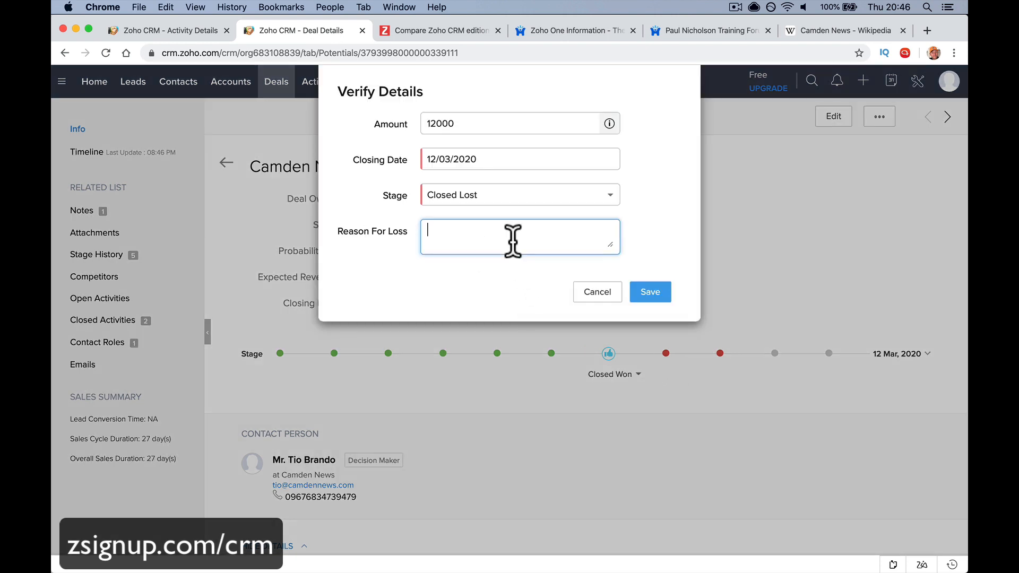
{"action": "type", "text": "Too pricey"}
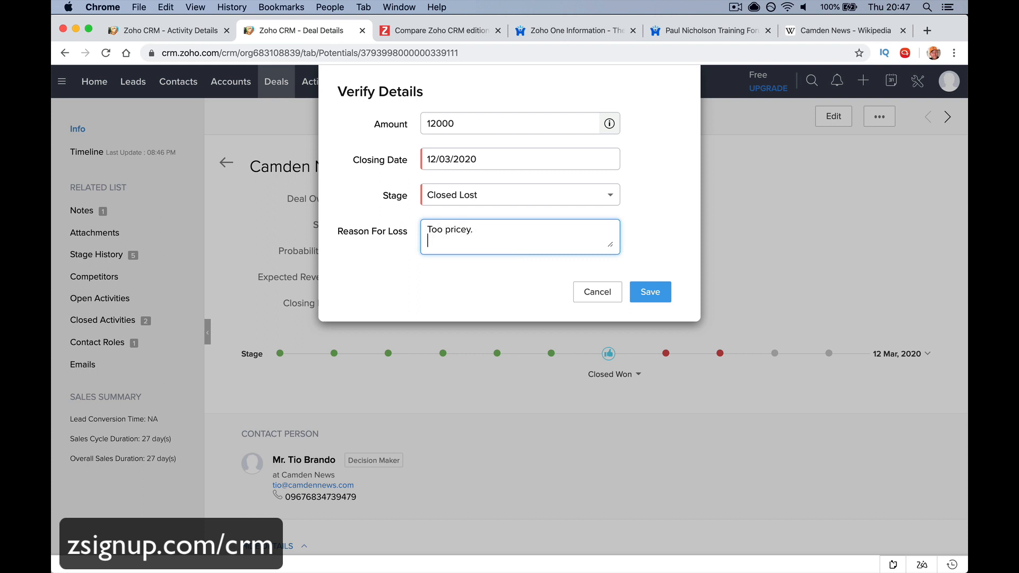
{"action": "type", "text": "."}
{"action": "key", "text": "Return"}
{"action": "type", "text": "Coming back when have more money"}
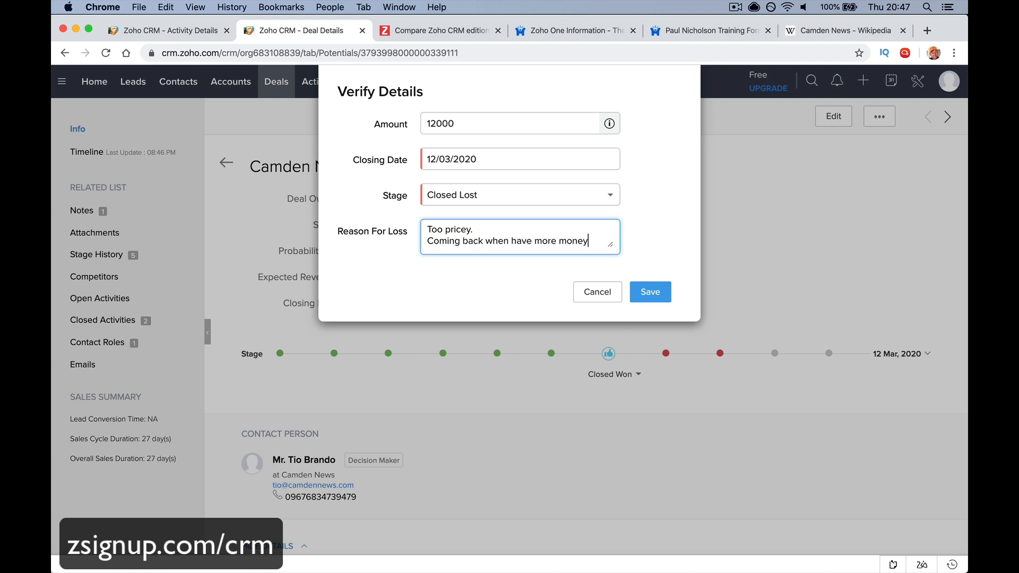
{"action": "left_click", "coordinate": [596, 293]}
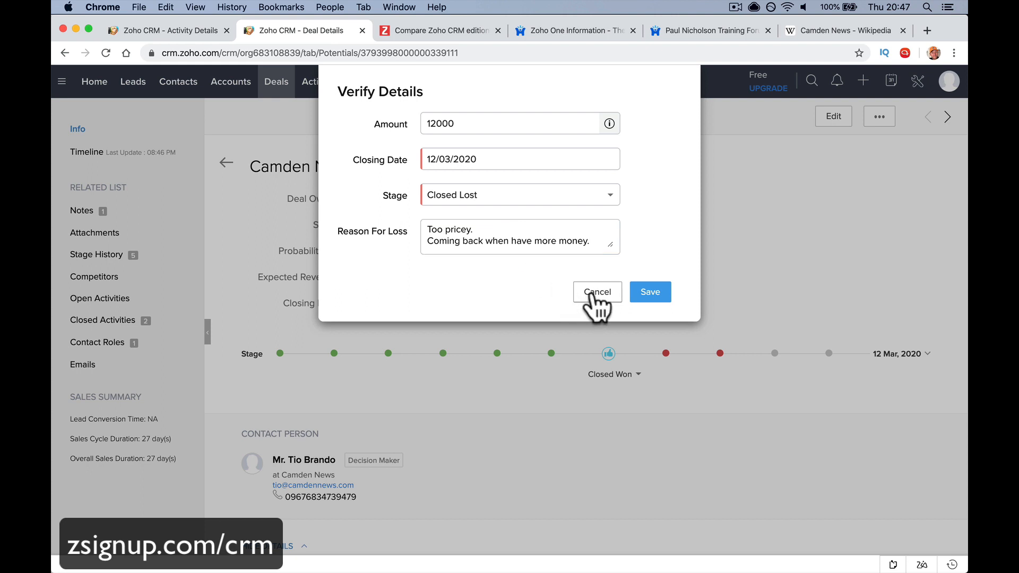
Choose the Closed Lost to Competition stage for the Camden News deal
{"action": "left_click", "coordinate": [718, 355]}
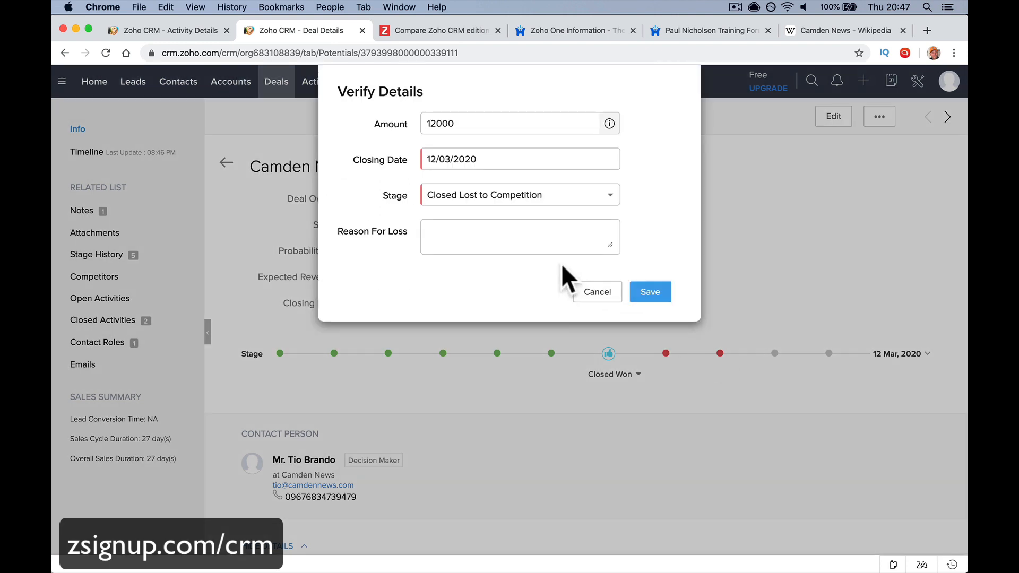
{"action": "left_click", "coordinate": [558, 202]}
{"action": "left_click", "coordinate": [558, 203]}
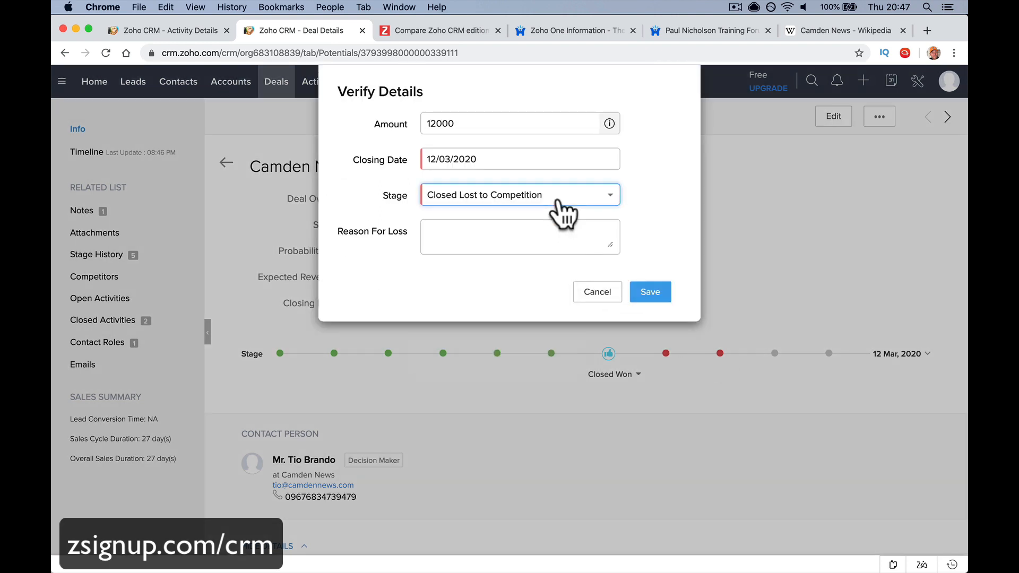
Enter loss reason 'Securtec were $7k' / 'Way too cheap', fix the typo, and save
{"action": "left_click", "coordinate": [533, 236]}
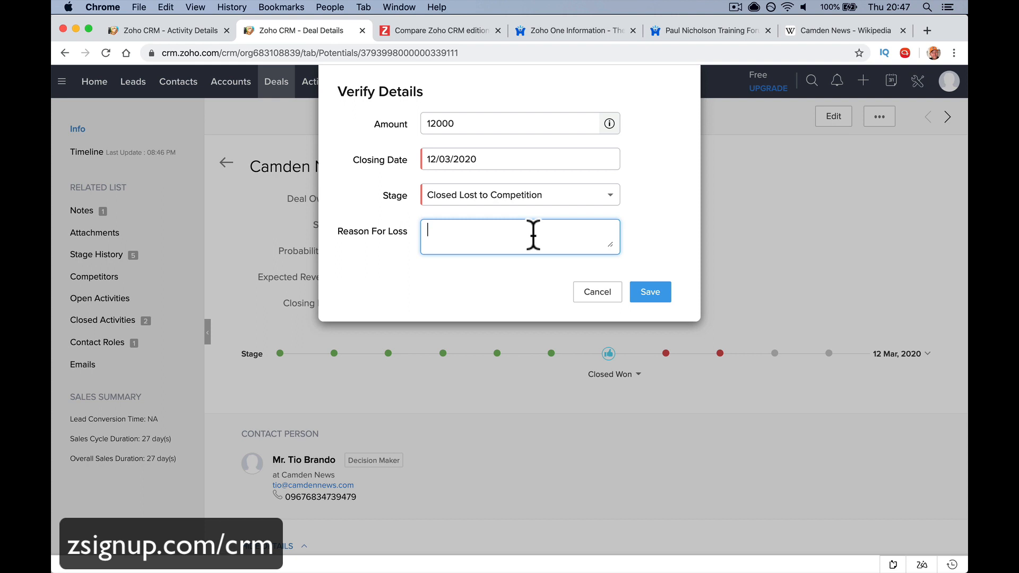
{"action": "type", "text": "Securtec were "}
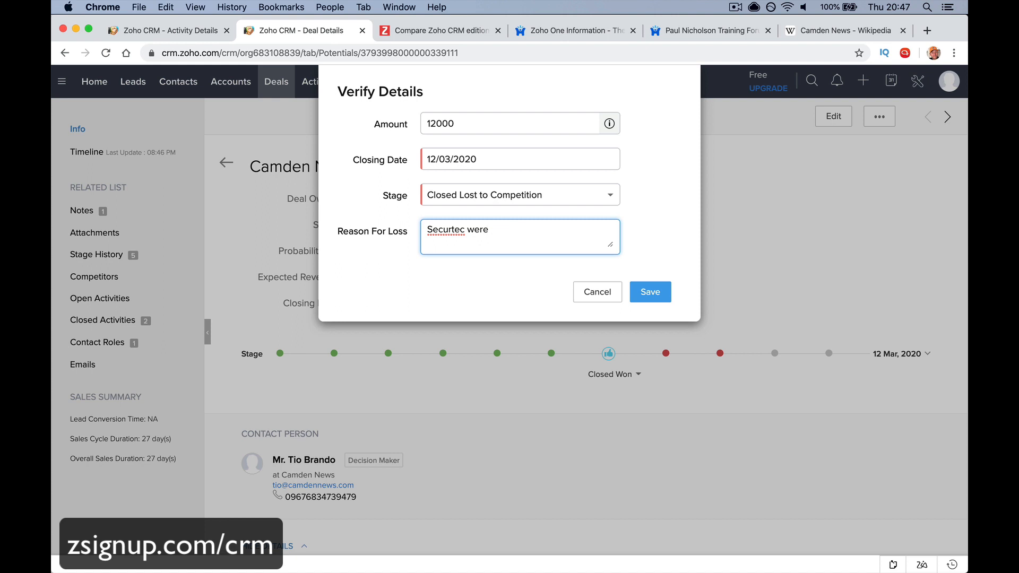
{"action": "type", "text": "$7k"}
{"action": "key", "text": "Return"}
{"action": "type", "text": "Way too cheap. notdeal fro that."}
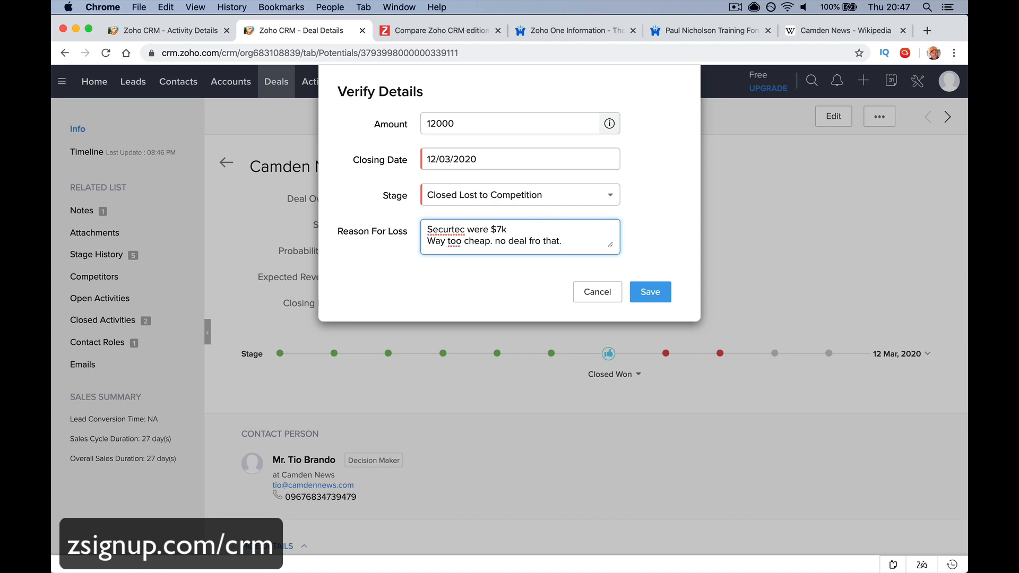
{"action": "key", "text": "Left"}
{"action": "key", "text": "Left"}
{"action": "key", "text": "Left"}
{"action": "key", "text": "BackSpace"}
{"action": "key", "text": "Right"}
{"action": "type", "text": "r"}
{"action": "left_click", "coordinate": [589, 252]}
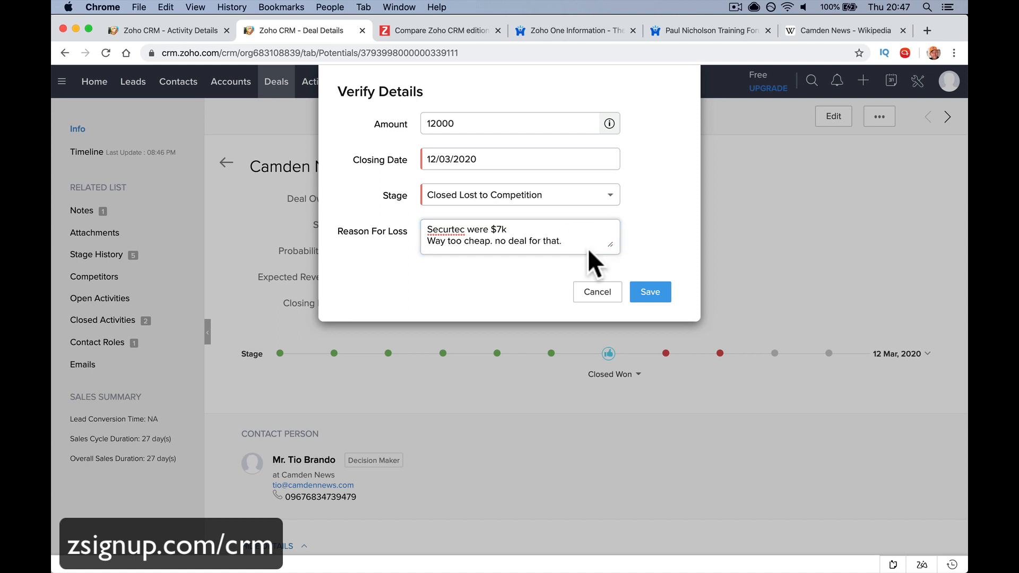
{"action": "left_click", "coordinate": [581, 236]}
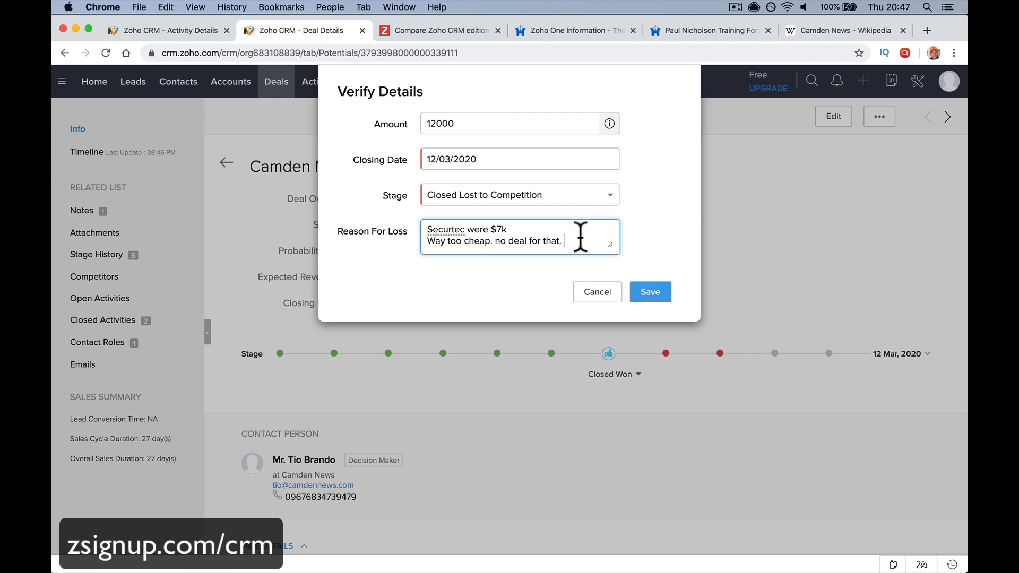
{"action": "left_click", "coordinate": [663, 291]}
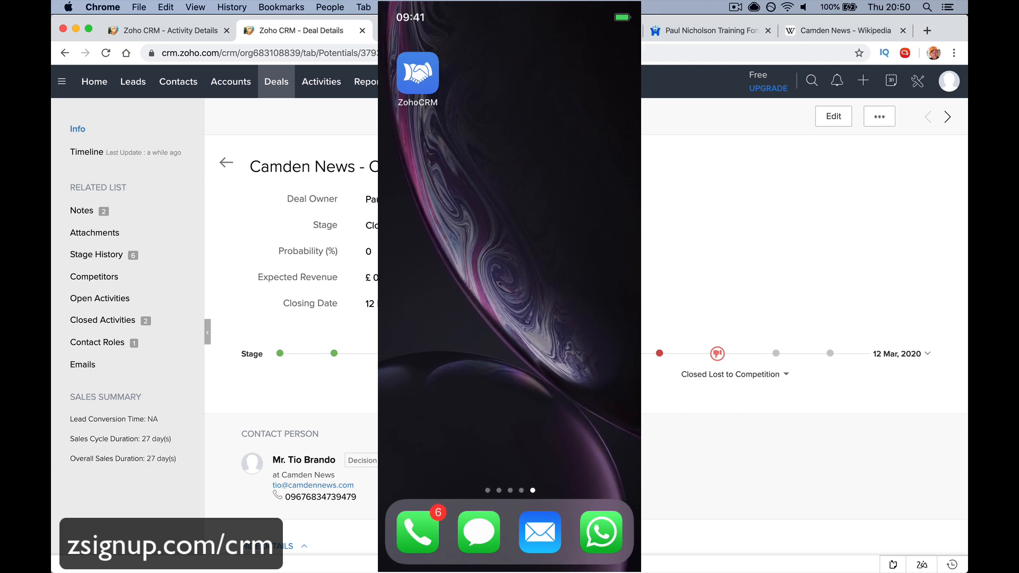
Launch the CRM mobile app and expand the completed task for 14 February
{"action": "left_click", "coordinate": [417, 74]}
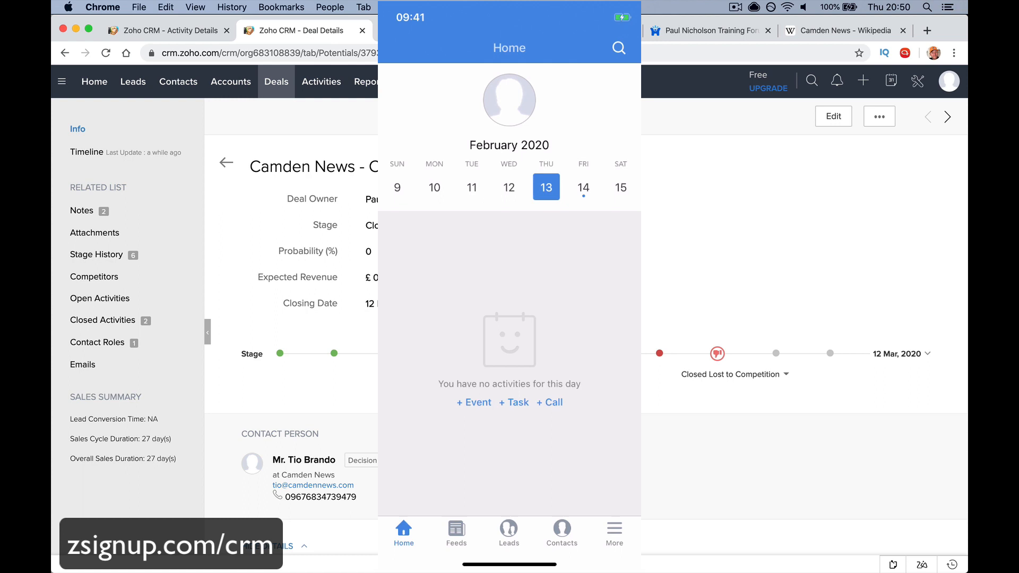
{"action": "left_click", "coordinate": [584, 188]}
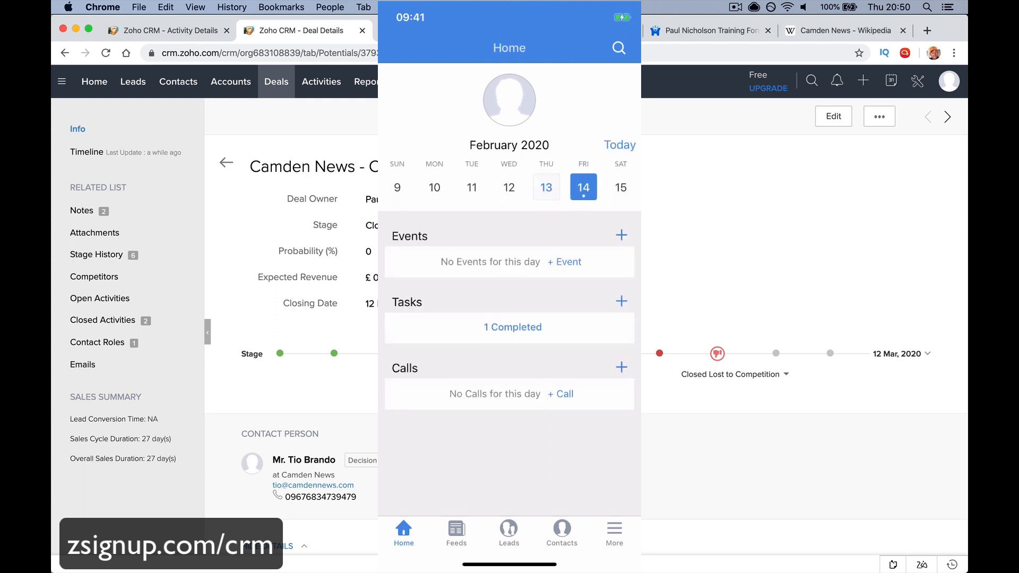
{"action": "left_click", "coordinate": [512, 327]}
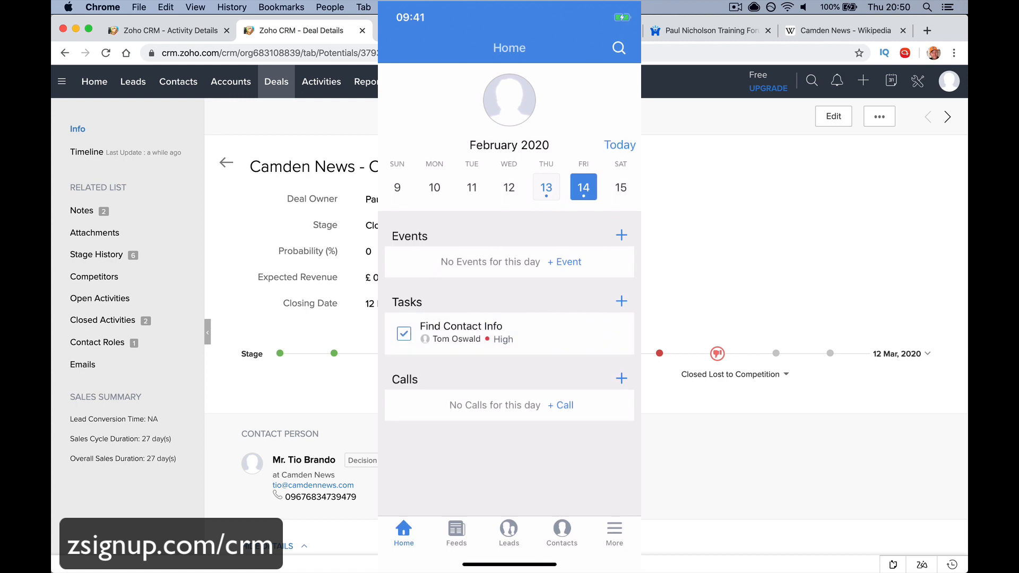
On the mobile feed, start and cancel a comment on the Camden News update, then show All Leads
{"action": "left_click", "coordinate": [457, 532]}
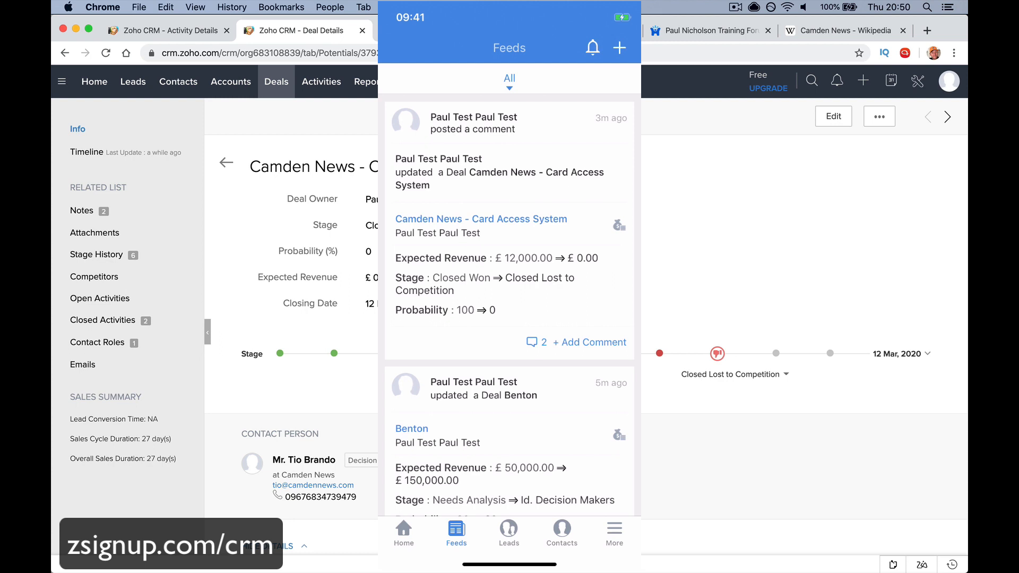
{"action": "left_click", "coordinate": [589, 343]}
{"action": "left_click", "coordinate": [408, 52]}
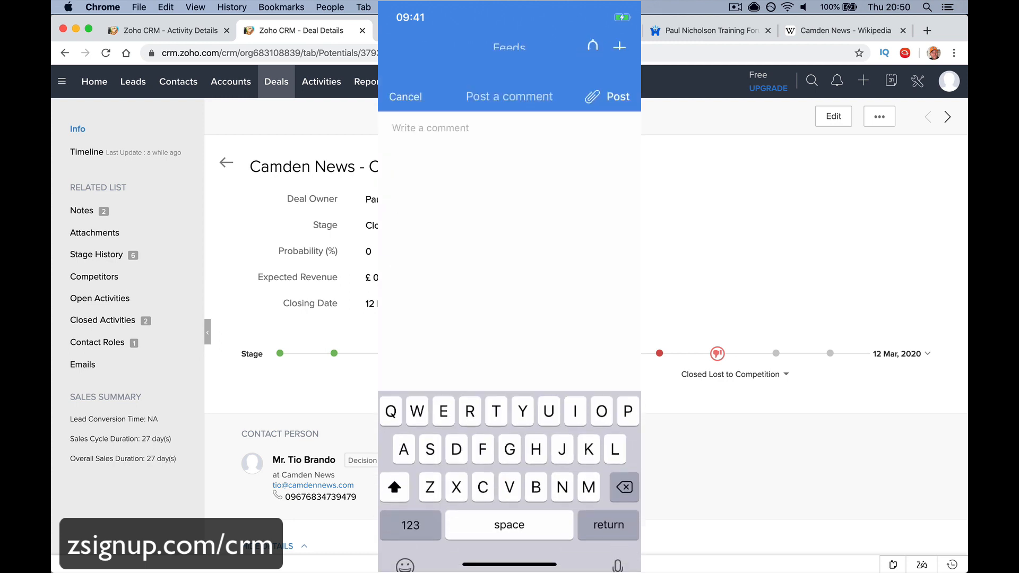
{"action": "left_click", "coordinate": [509, 532]}
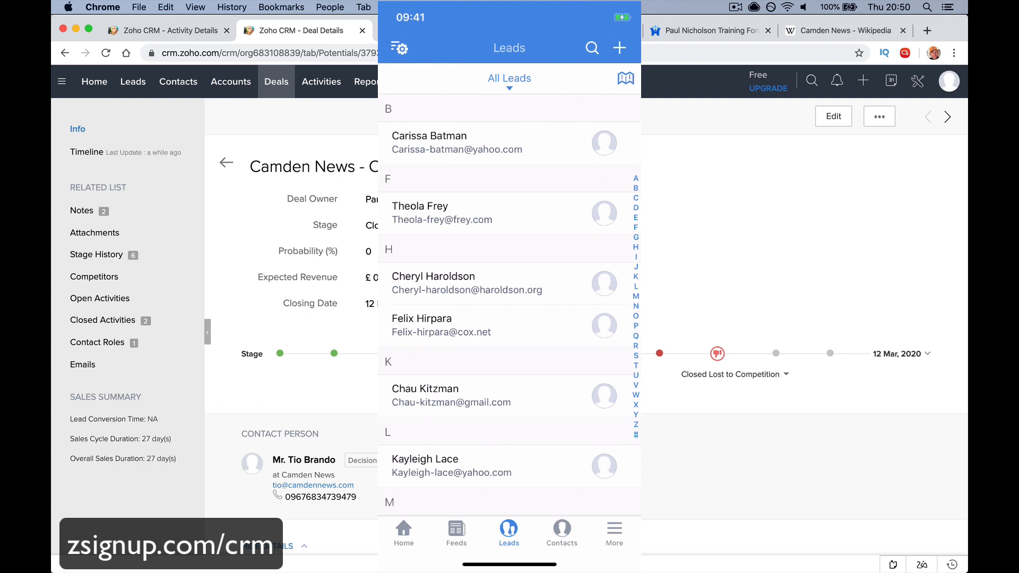
In Contacts, use the A–Z index to reach section B and open the Camden News contact
{"action": "left_click", "coordinate": [562, 533]}
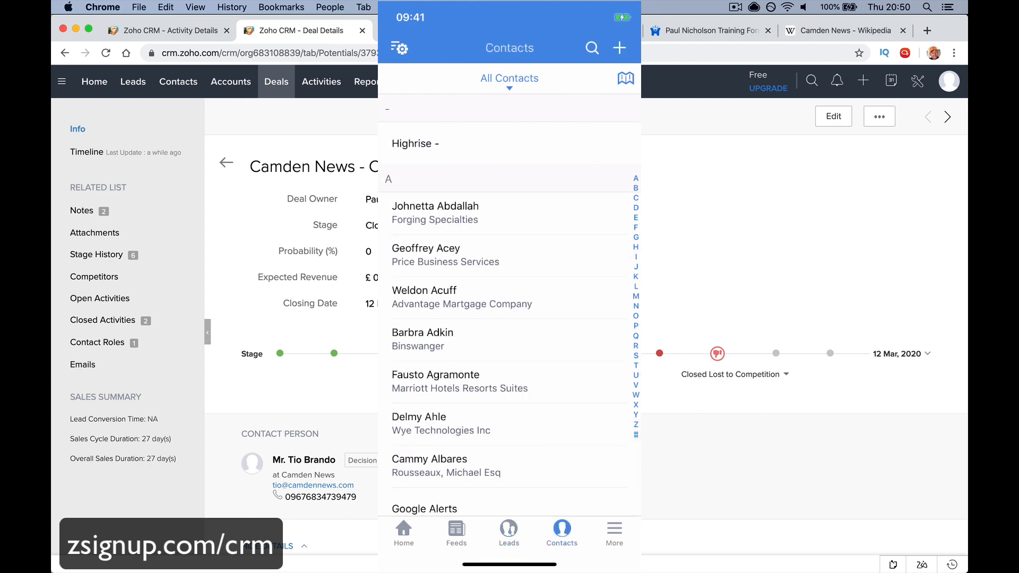
{"action": "left_click", "coordinate": [636, 355]}
{"action": "left_click_drag", "start_coordinate": [636, 356], "coordinate": [636, 188]}
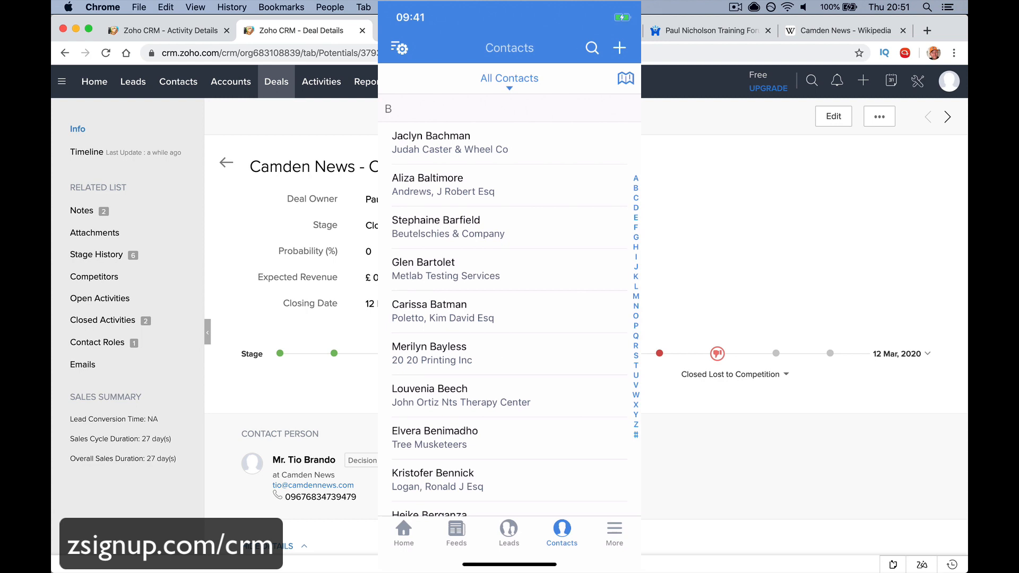
{"action": "scroll", "coordinate": [509, 319], "scroll_direction": "down", "scroll_amount": 10}
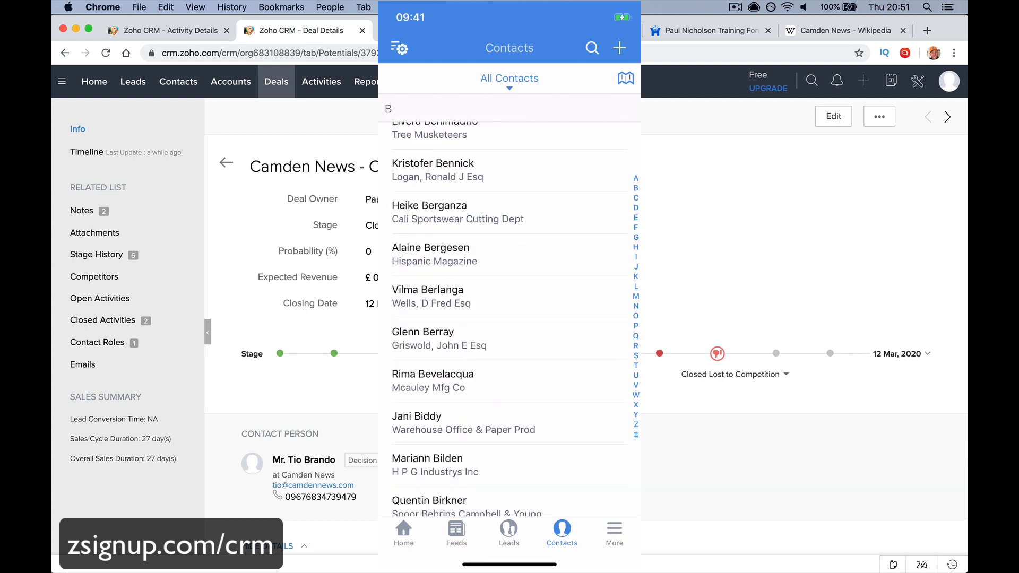
{"action": "scroll", "coordinate": [510, 318], "scroll_direction": "down", "scroll_amount": 10}
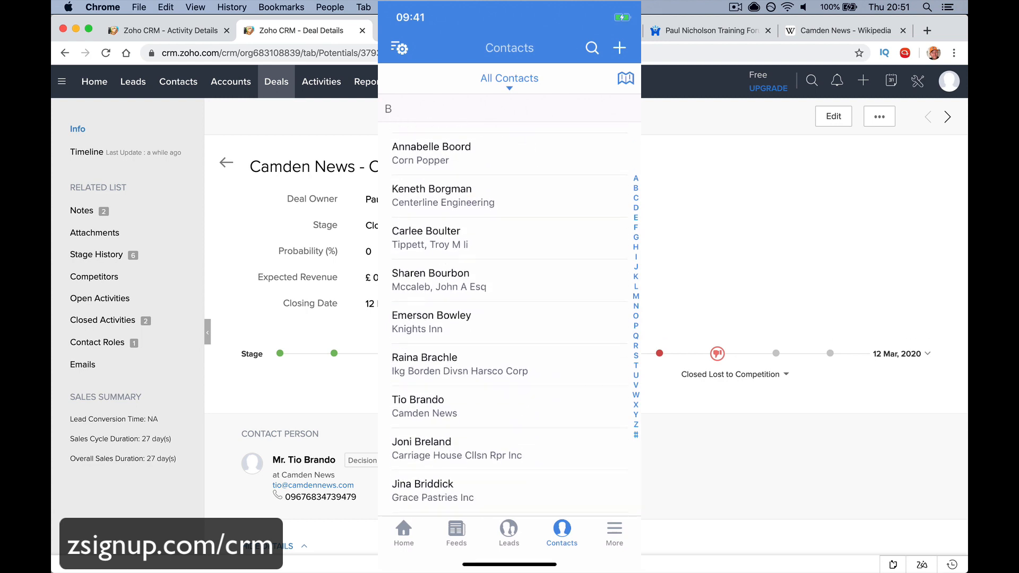
{"action": "left_click", "coordinate": [510, 280]}
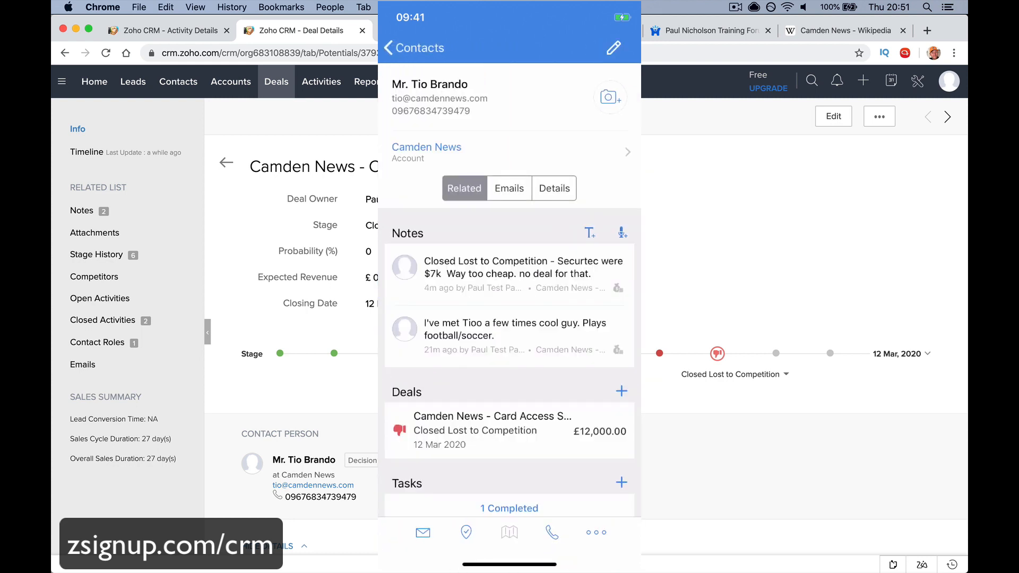
Start and cancel a phone call, then an email to the contact, discarding the draft
{"action": "left_click", "coordinate": [552, 533]}
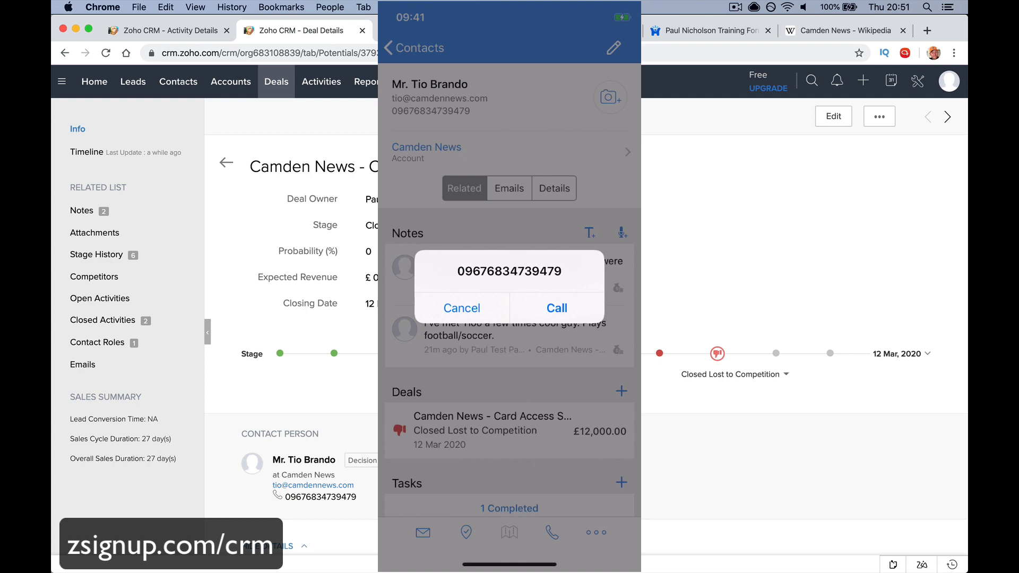
{"action": "left_click", "coordinate": [461, 308]}
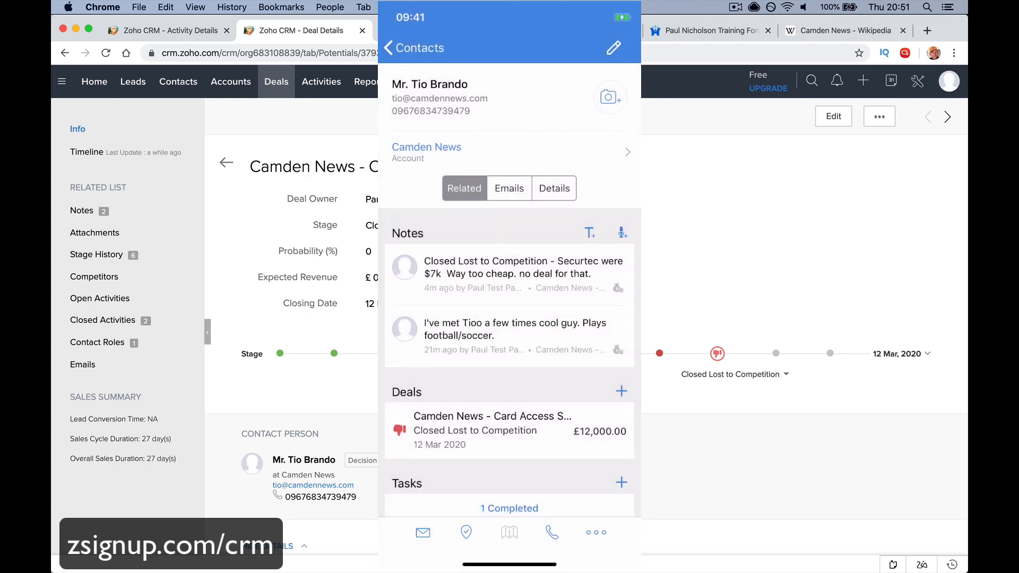
{"action": "left_click", "coordinate": [423, 533]}
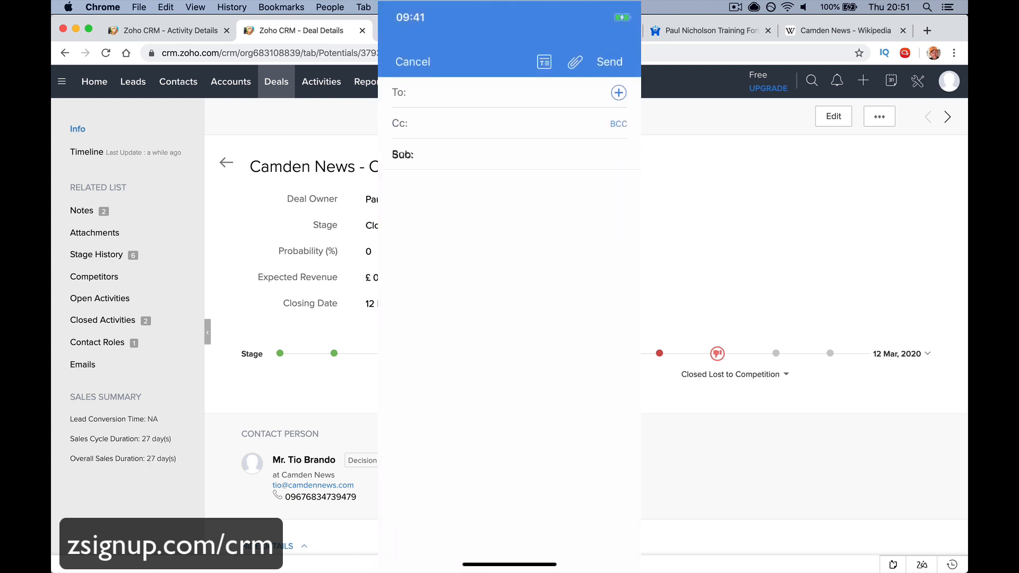
{"action": "left_click", "coordinate": [412, 47]}
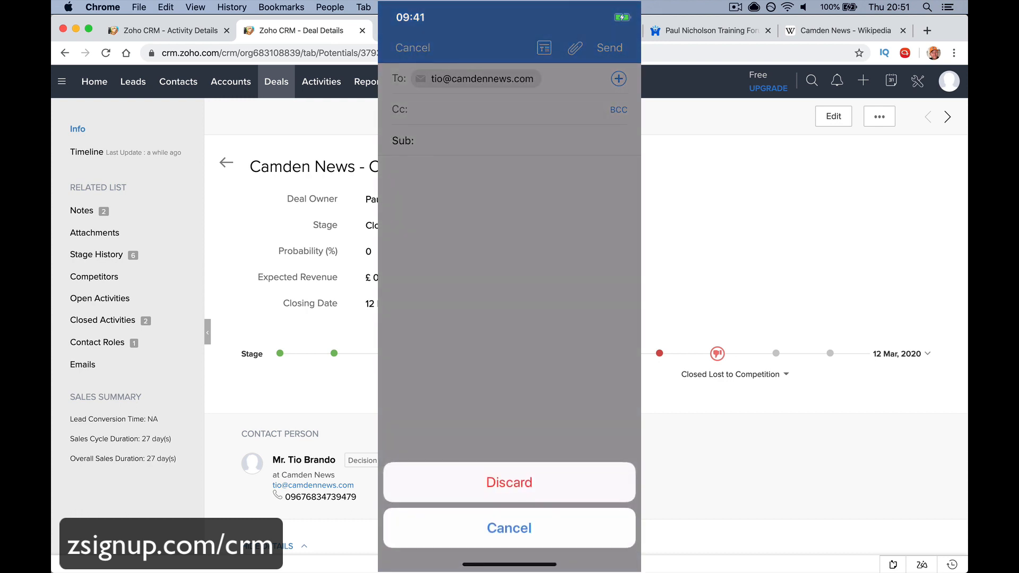
{"action": "left_click", "coordinate": [509, 482]}
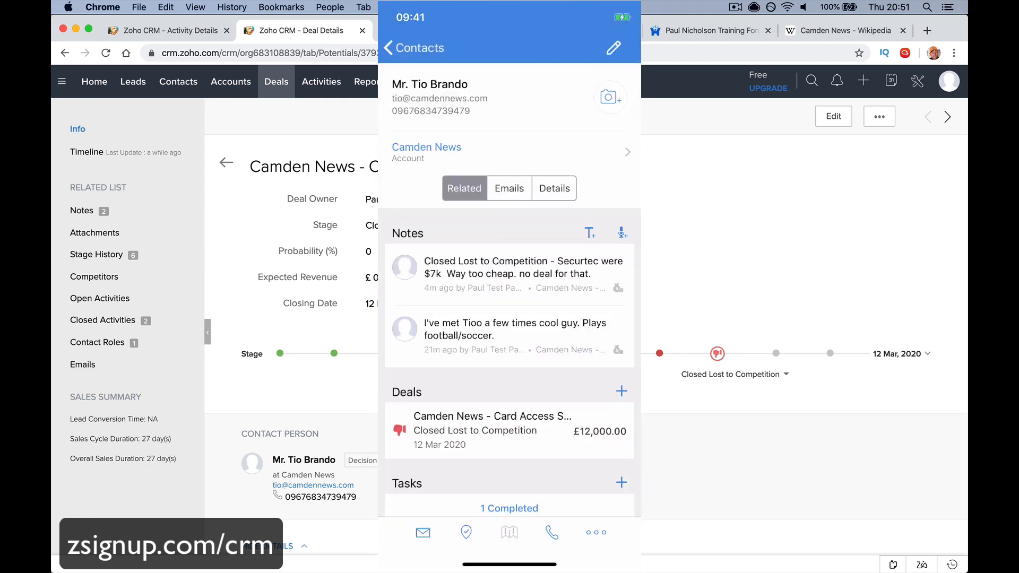
Start and cancel a new task and a new note, then view the linked Camden News account
{"action": "scroll", "coordinate": [509, 361], "scroll_direction": "down", "scroll_amount": 4}
{"action": "left_click", "coordinate": [622, 261]}
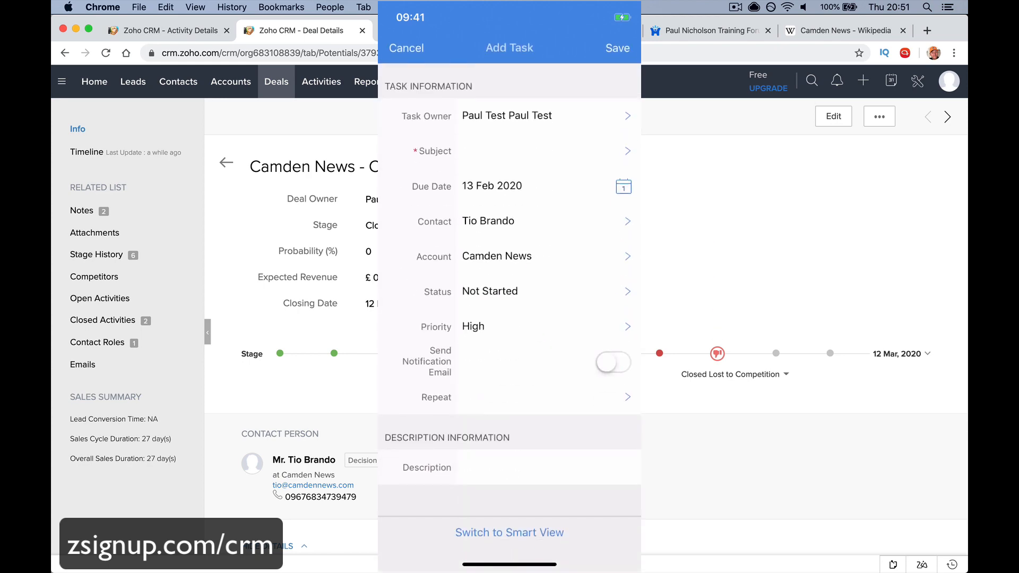
{"action": "left_click", "coordinate": [407, 49]}
{"action": "scroll", "coordinate": [509, 361], "scroll_direction": "down", "scroll_amount": 2}
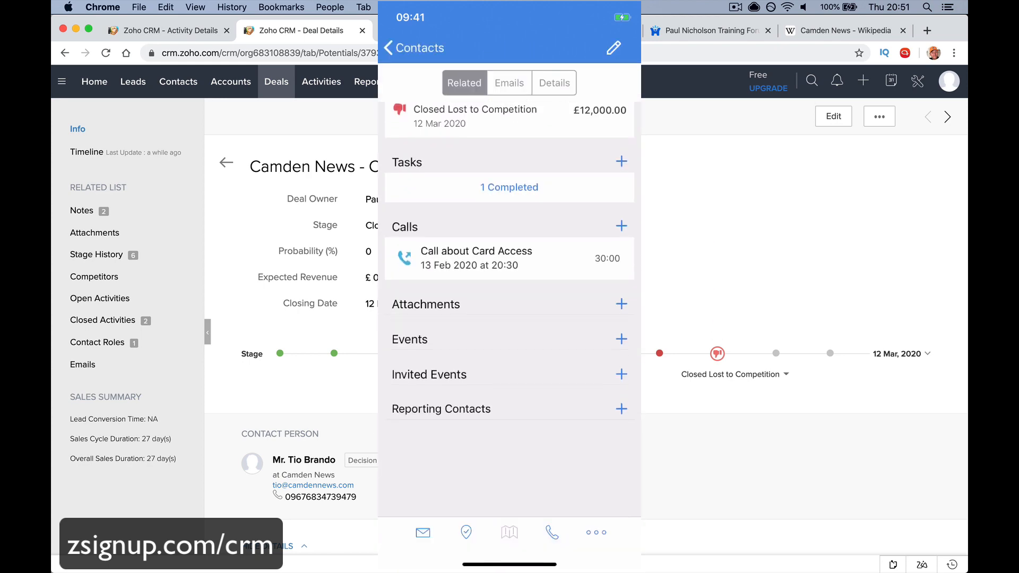
{"action": "scroll", "coordinate": [509, 308], "scroll_direction": "up", "scroll_amount": 8}
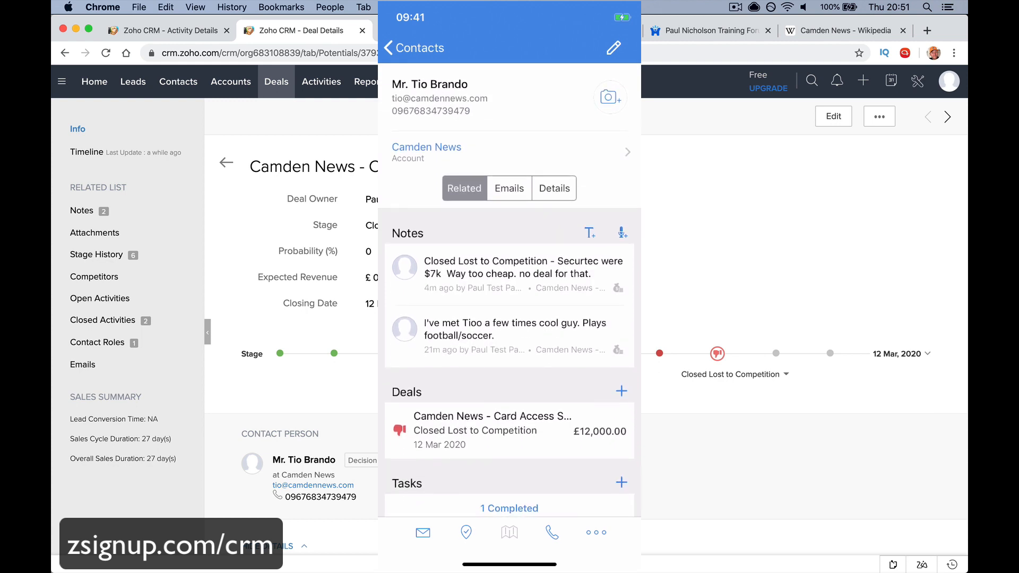
{"action": "left_click", "coordinate": [590, 233]}
{"action": "left_click", "coordinate": [406, 48]}
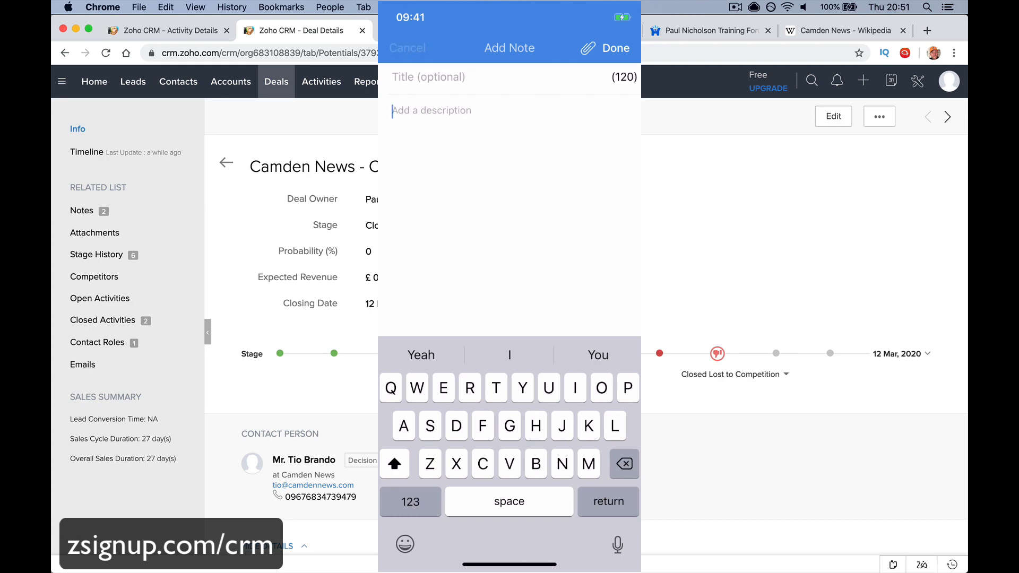
{"action": "left_click", "coordinate": [499, 431]}
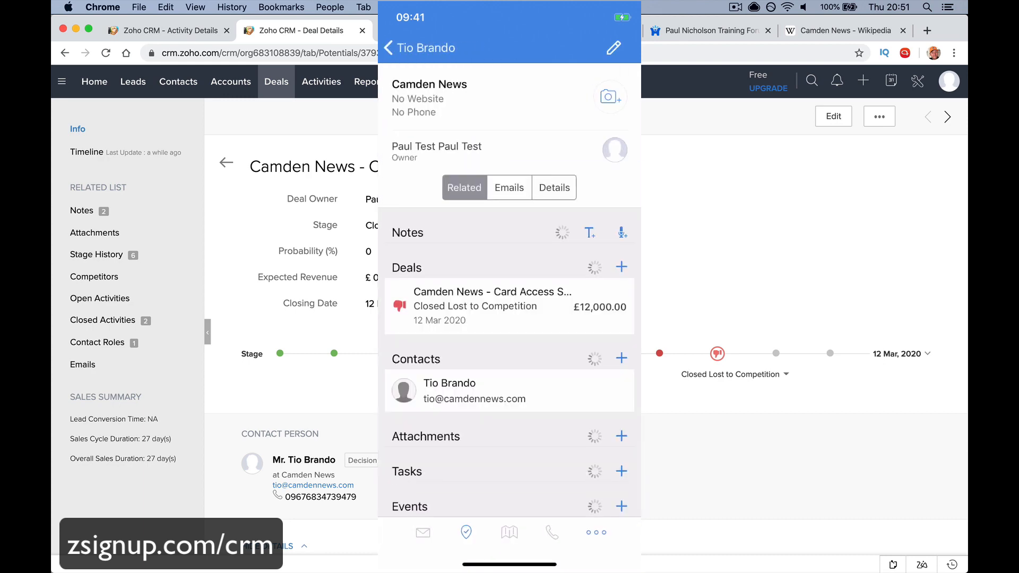
{"action": "left_click", "coordinate": [419, 49]}
View the contact's full details and another contact's record, returning to the contacts list
{"action": "left_click", "coordinate": [554, 188]}
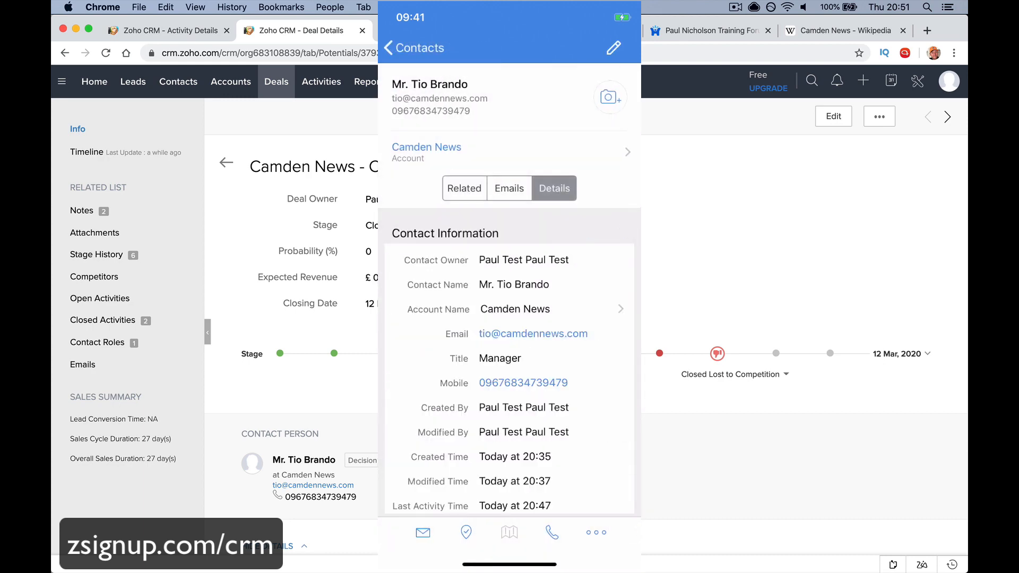
{"action": "left_click", "coordinate": [406, 48]}
{"action": "left_click", "coordinate": [510, 526]}
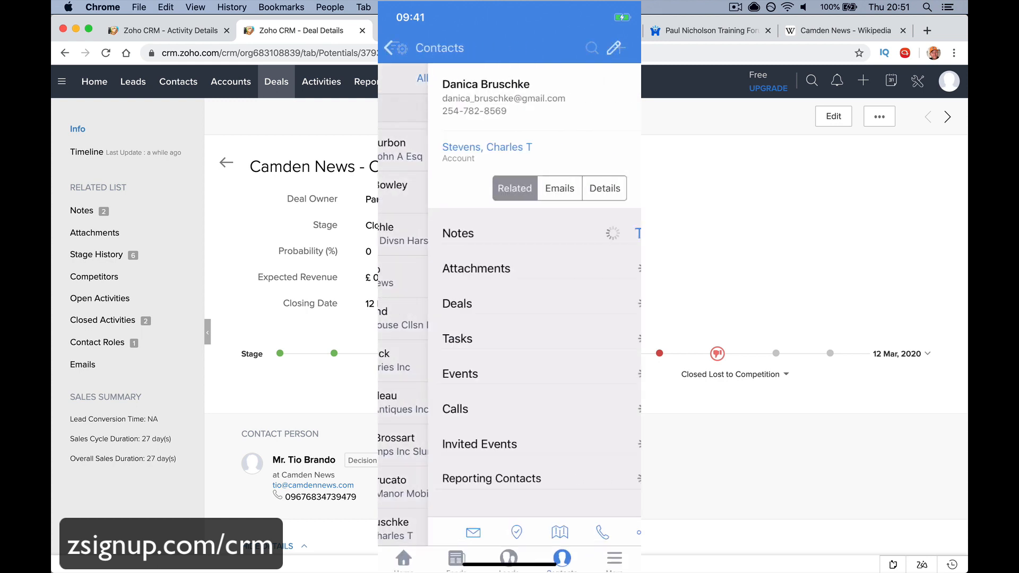
{"action": "left_click", "coordinate": [405, 48]}
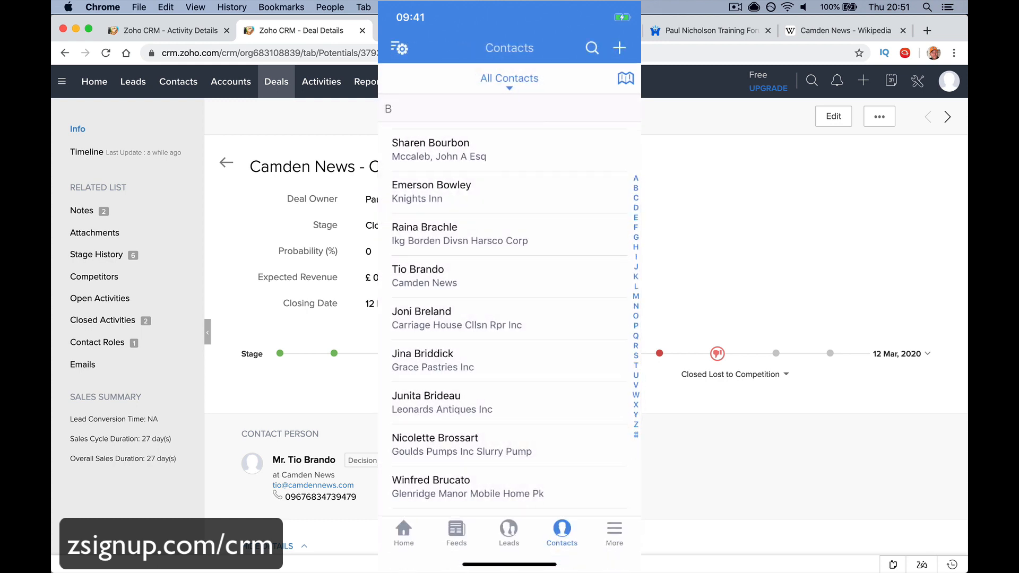
Browse the Accounts and Deals lists and open the King deal's details and extra actions
{"action": "left_click", "coordinate": [614, 525]}
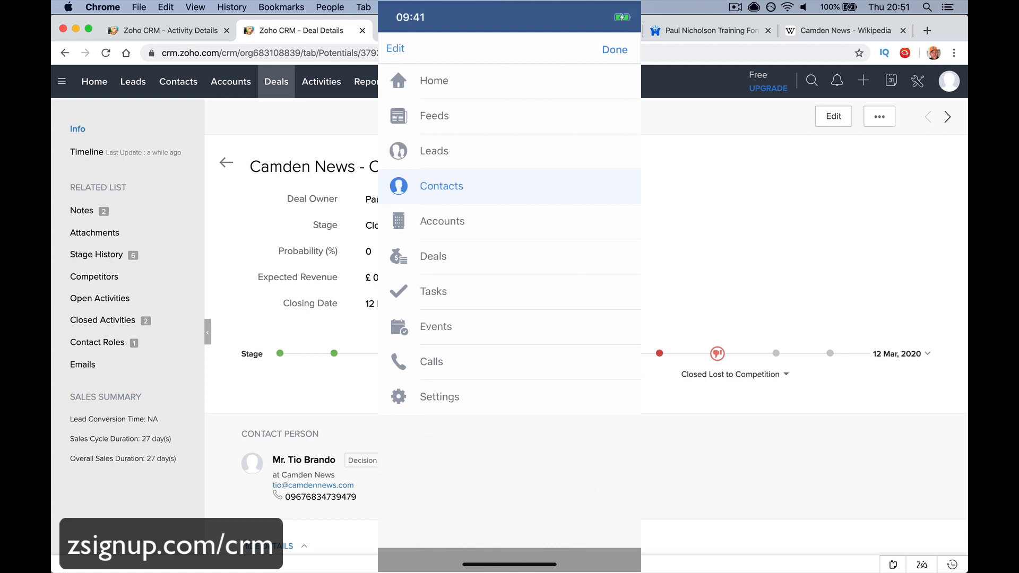
{"action": "left_click", "coordinate": [442, 221]}
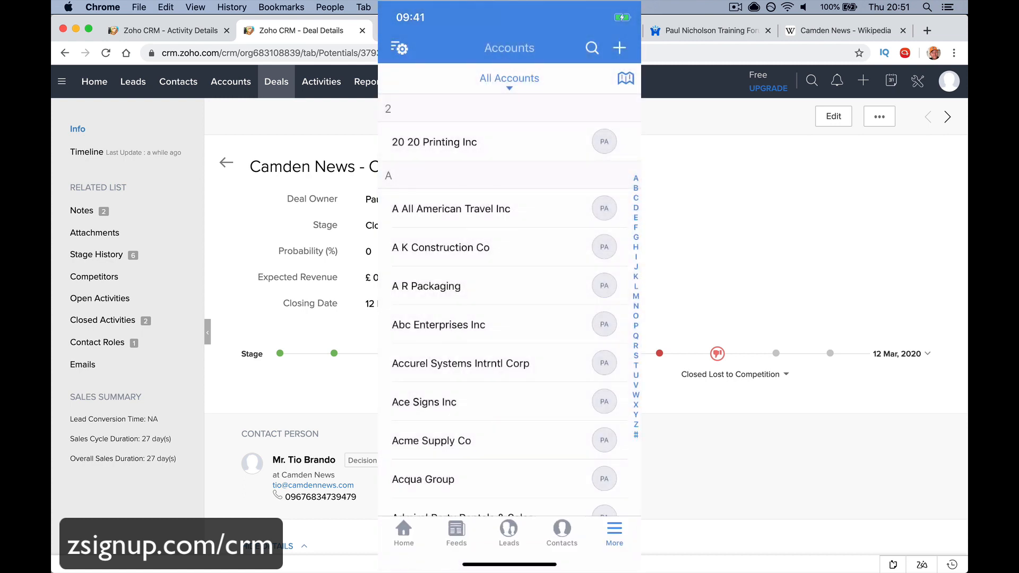
{"action": "left_click", "coordinate": [614, 531]}
{"action": "left_click", "coordinate": [433, 256]}
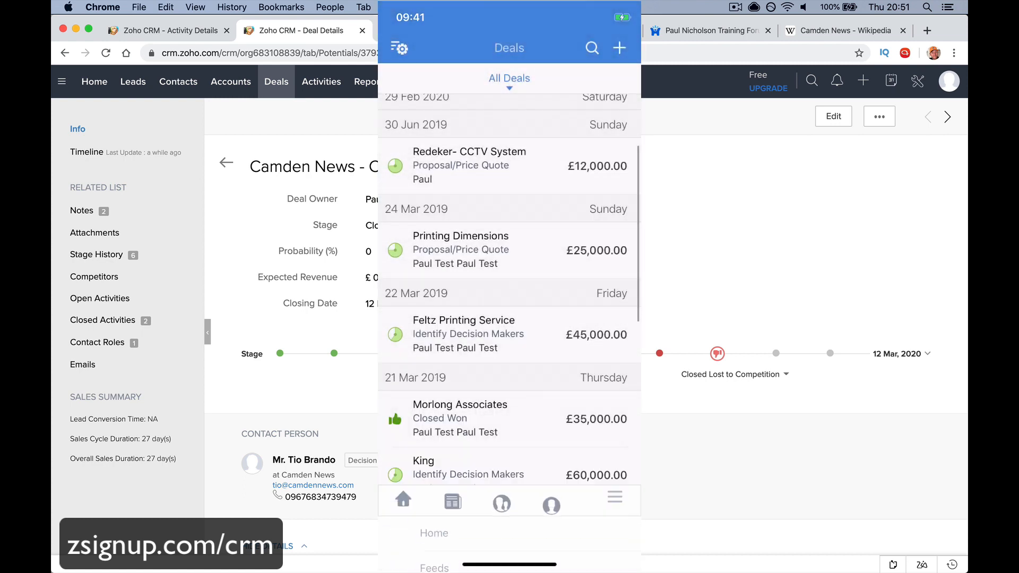
{"action": "scroll", "coordinate": [510, 305], "scroll_direction": "down", "scroll_amount": 1}
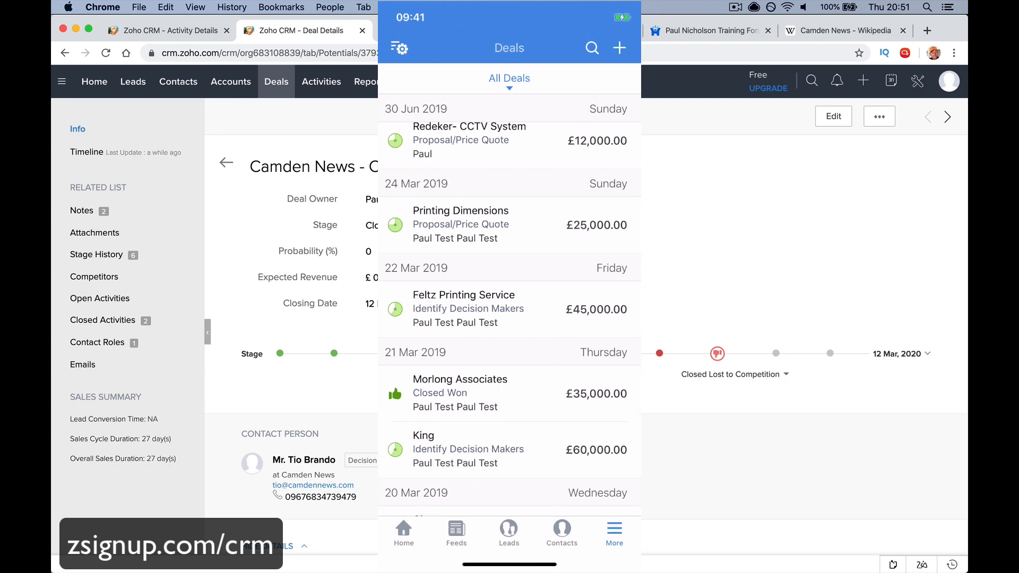
{"action": "scroll", "coordinate": [510, 305], "scroll_direction": "down", "scroll_amount": 3}
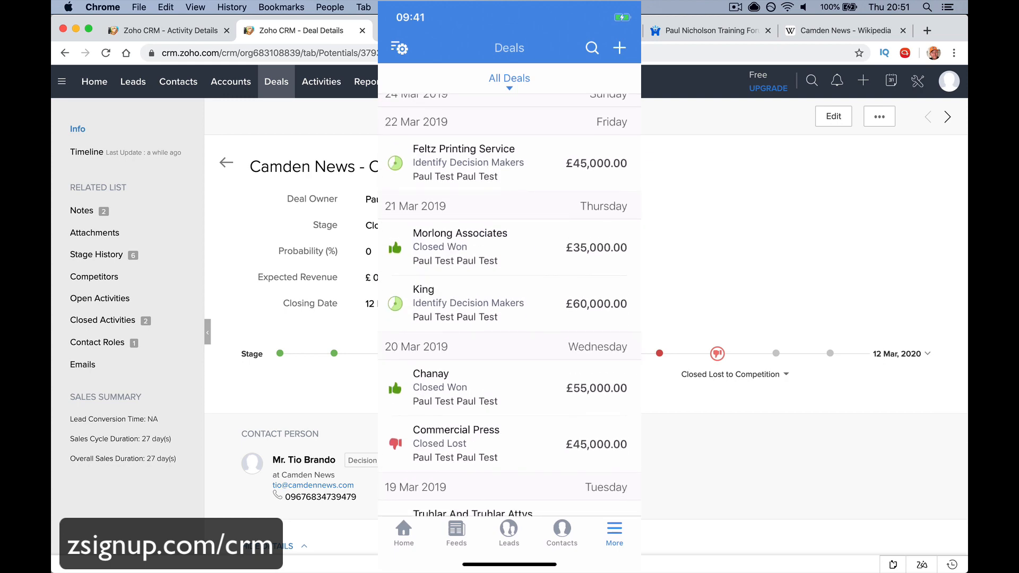
{"action": "left_click", "coordinate": [510, 303]}
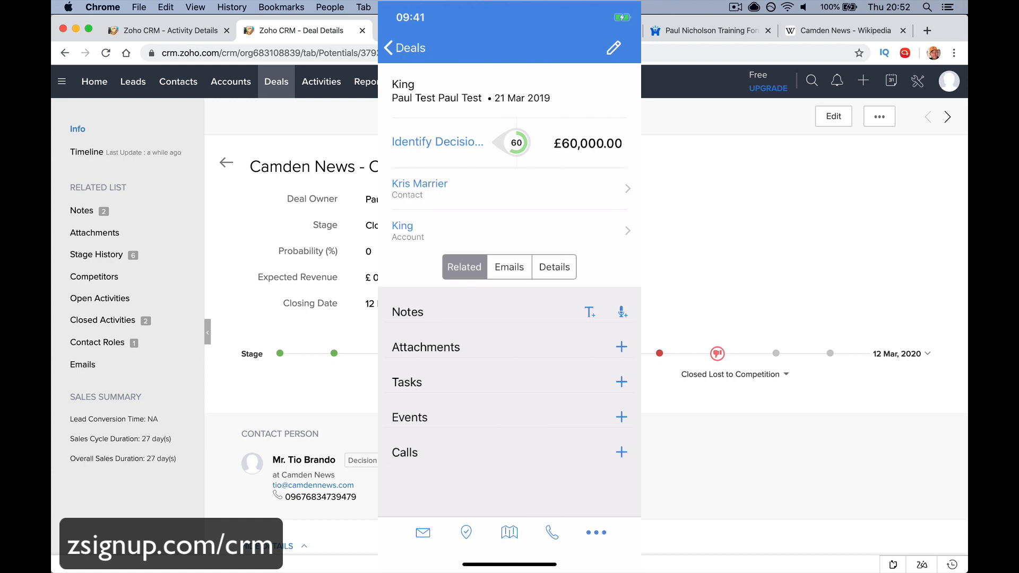
{"action": "left_click", "coordinate": [596, 532]}
{"action": "left_click", "coordinate": [405, 48]}
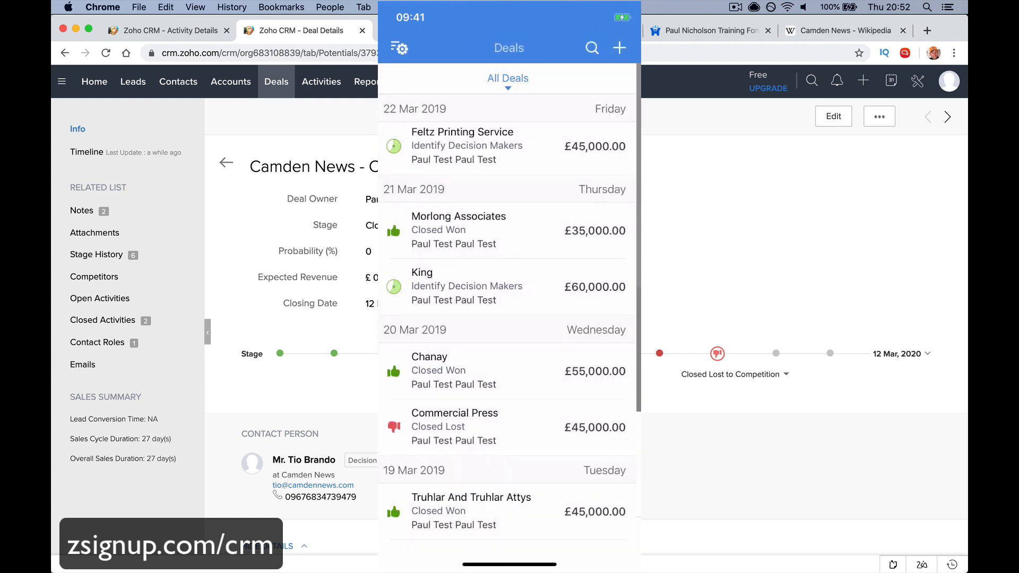
Look through open Tasks, the Events calendar and the Calls list, then go back Home
{"action": "left_click", "coordinate": [615, 530]}
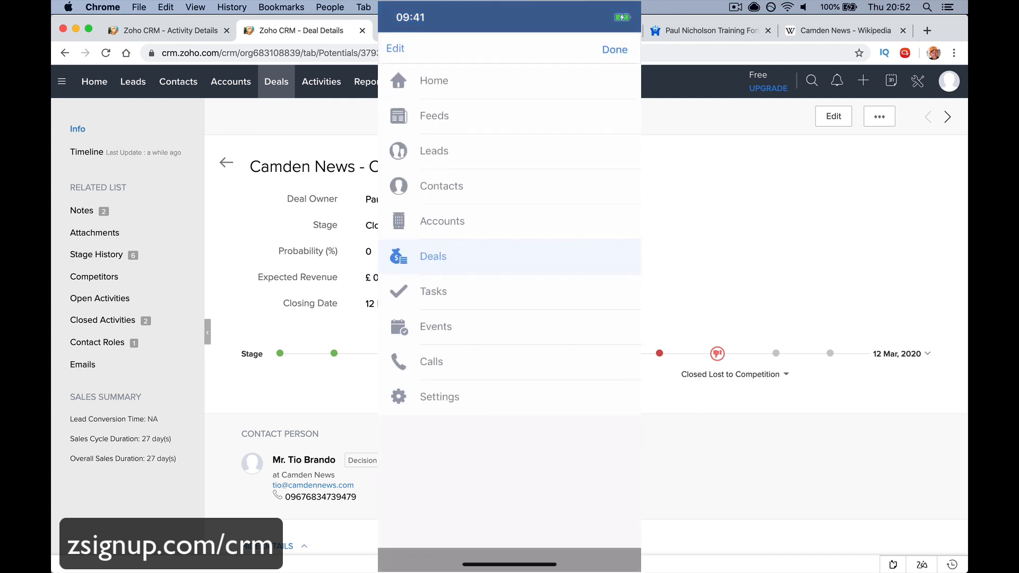
{"action": "left_click", "coordinate": [434, 289]}
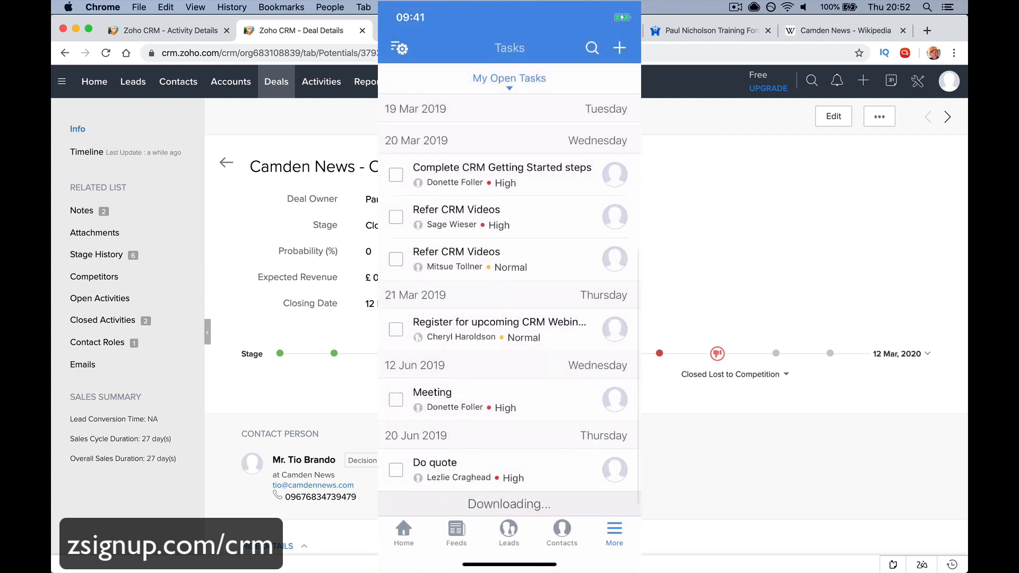
{"action": "left_click", "coordinate": [615, 530]}
{"action": "left_click", "coordinate": [436, 327]}
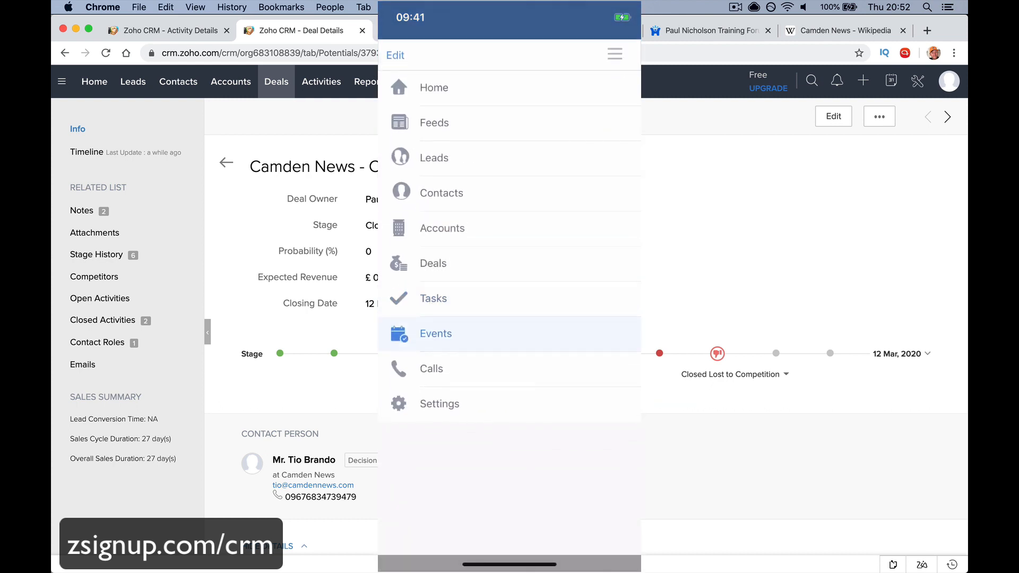
{"action": "left_click", "coordinate": [614, 530]}
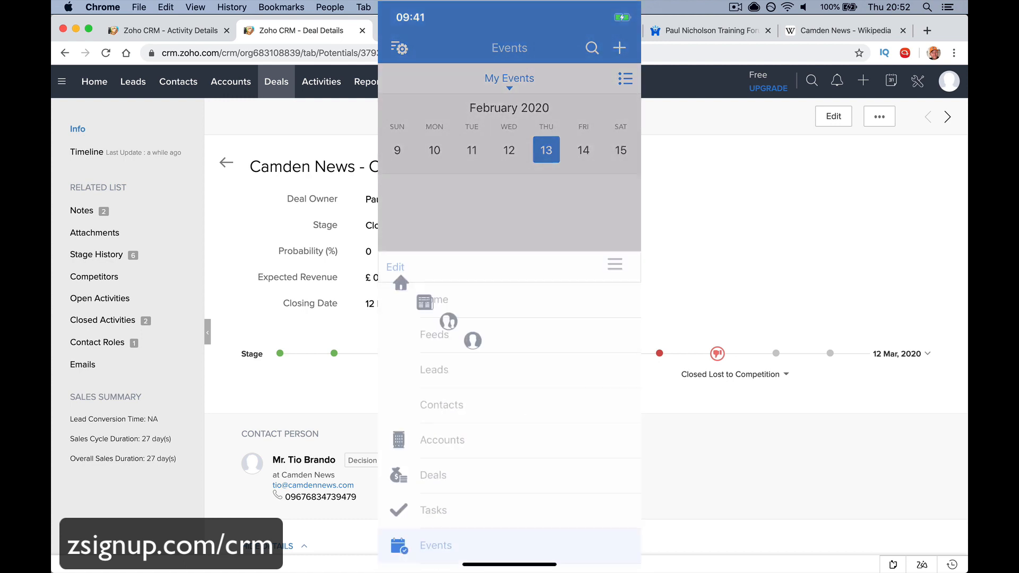
{"action": "left_click", "coordinate": [435, 359]}
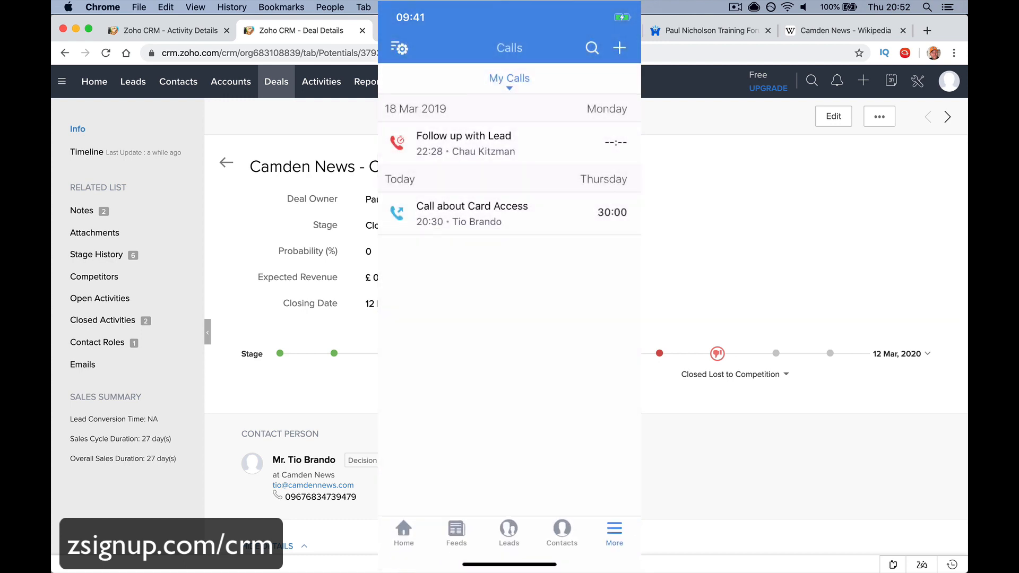
{"action": "left_click", "coordinate": [404, 533]}
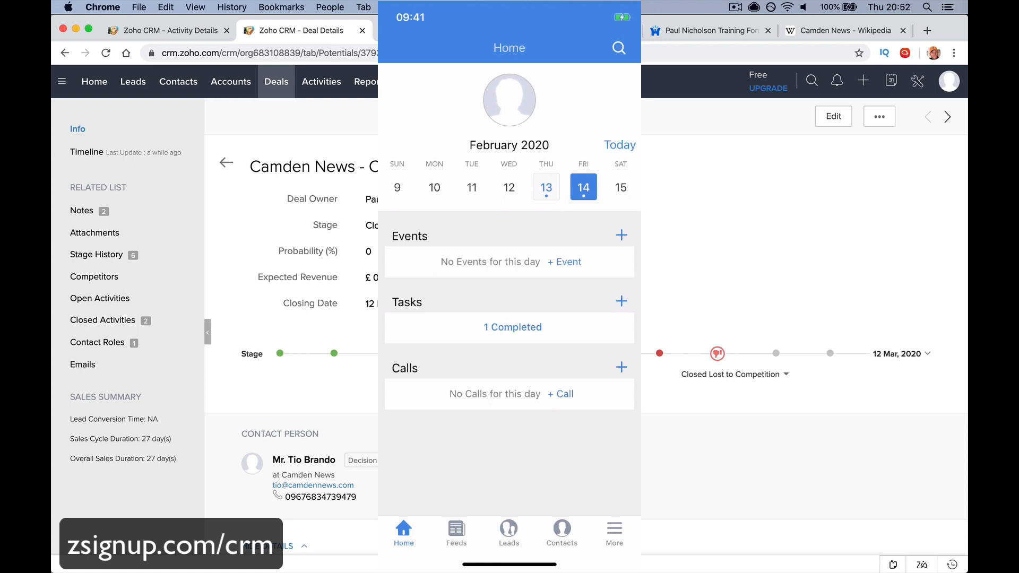
Search by the contact's first name and open the Camden News contact, scrolling to its notes
{"action": "left_click", "coordinate": [619, 47]}
{"action": "type", "text": "T"}
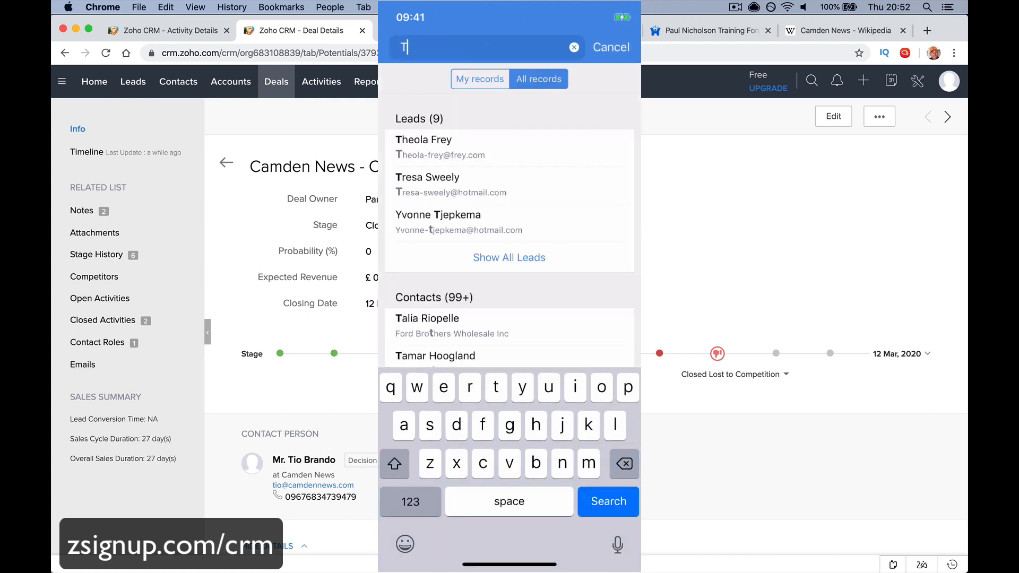
{"action": "type", "text": "io"}
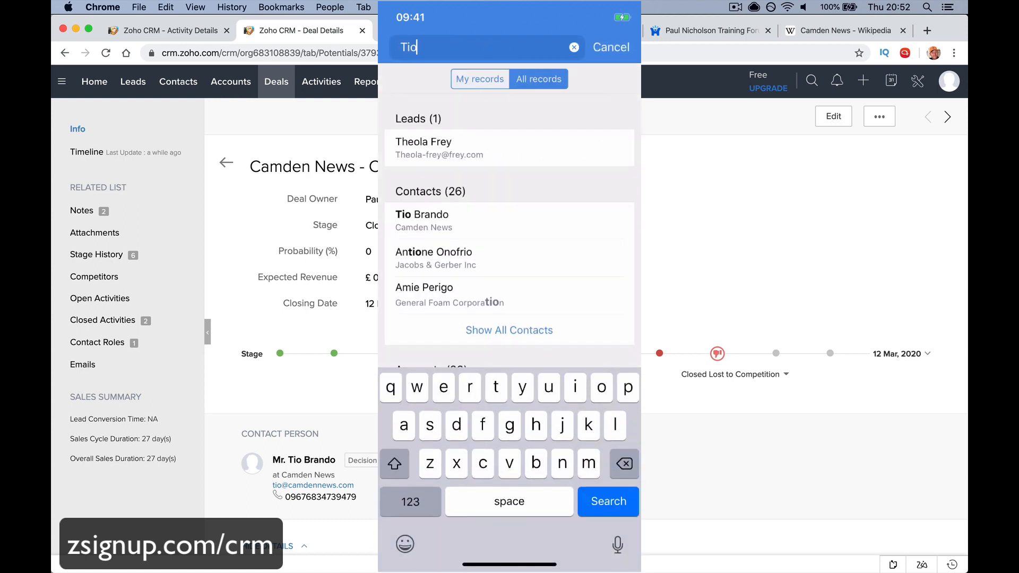
{"action": "left_click", "coordinate": [422, 220]}
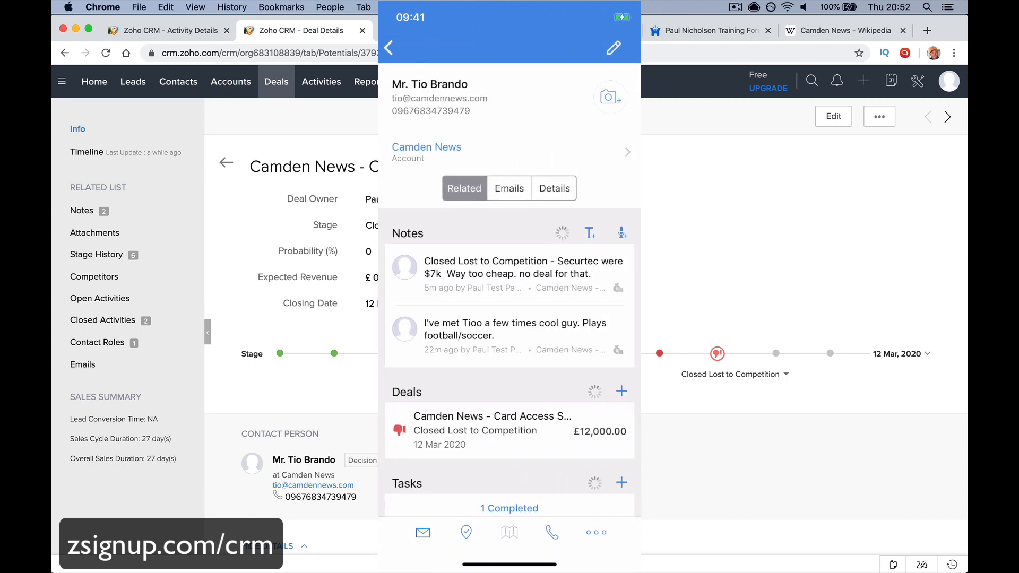
{"action": "scroll", "coordinate": [510, 298], "scroll_direction": "down", "scroll_amount": 5}
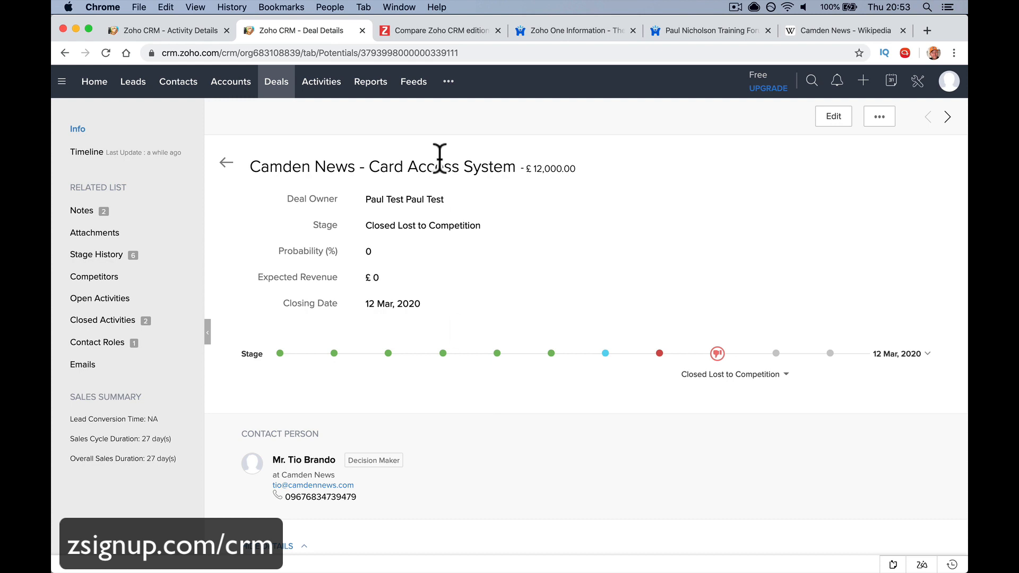
Browse the full Reports list, then go to Feeds to see the Camden News deal activity
{"action": "left_click", "coordinate": [371, 84]}
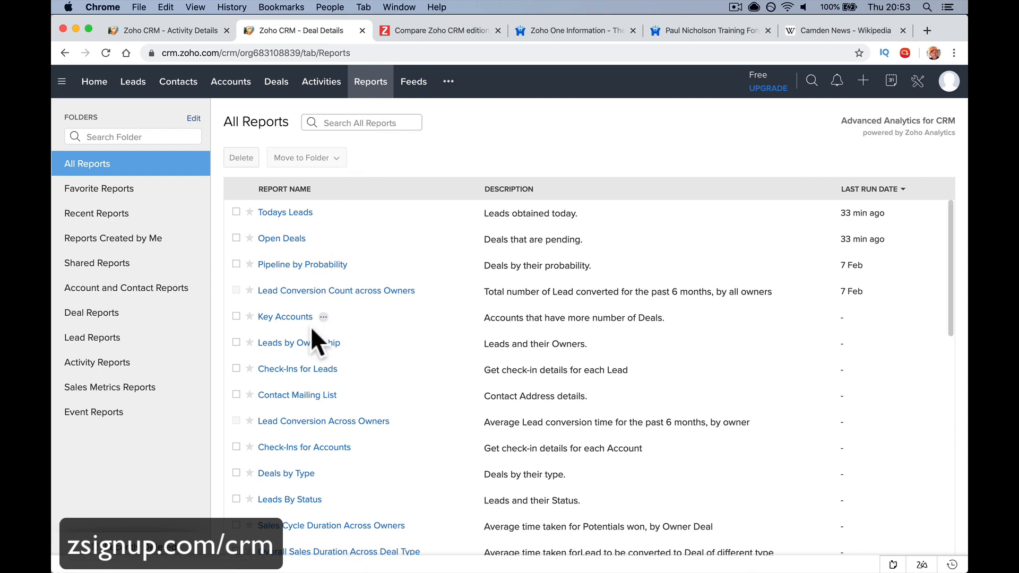
{"action": "scroll", "coordinate": [295, 464], "scroll_direction": "down", "scroll_amount": 5}
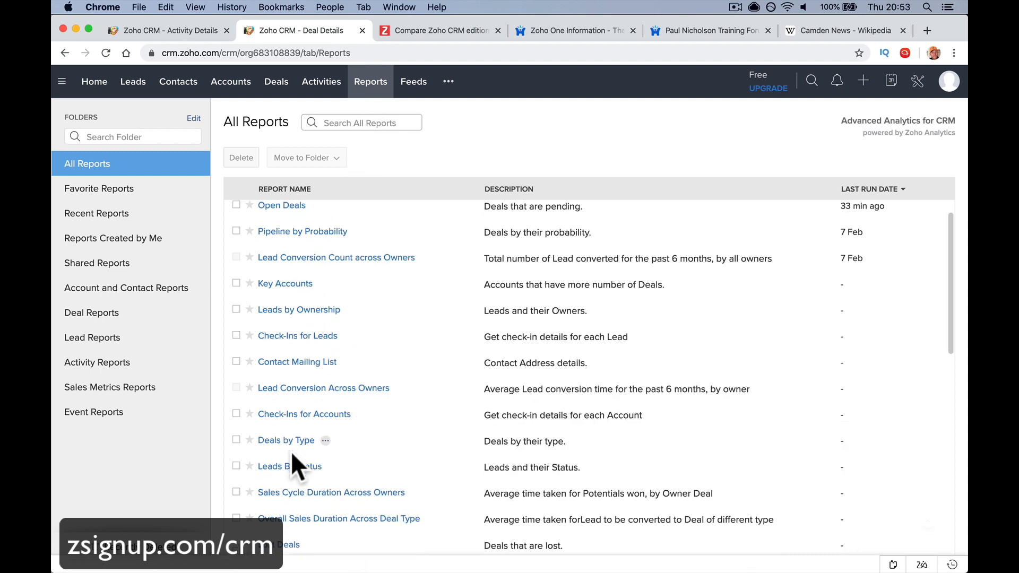
{"action": "left_click", "coordinate": [414, 90]}
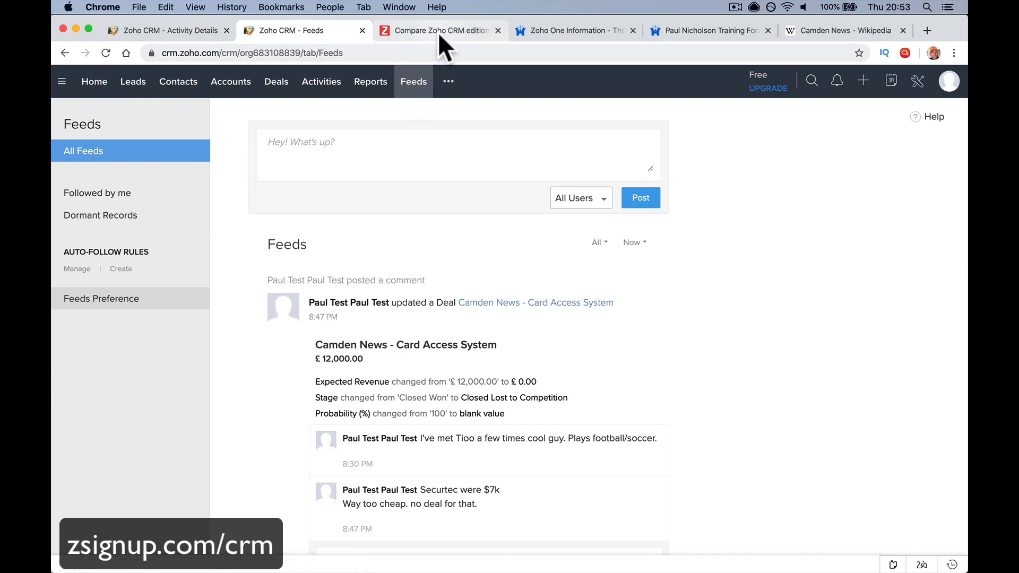
From the Zoho One Information tab, go to Zoho Training > Free Zoho Training
{"action": "left_click", "coordinate": [552, 31]}
{"action": "mouse_move", "coordinate": [358, 90]}
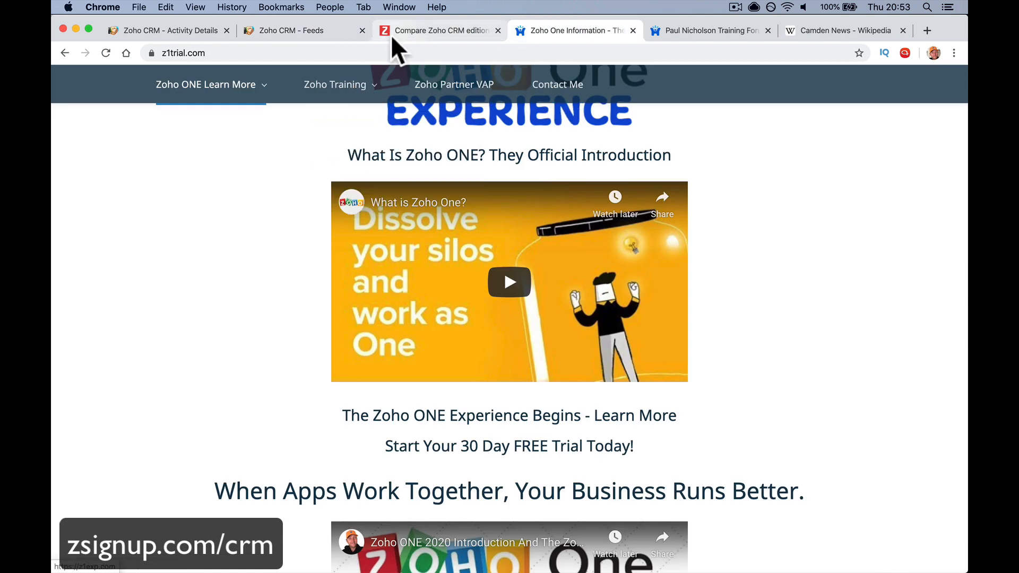
{"action": "mouse_move", "coordinate": [371, 74]}
{"action": "left_click", "coordinate": [368, 162]}
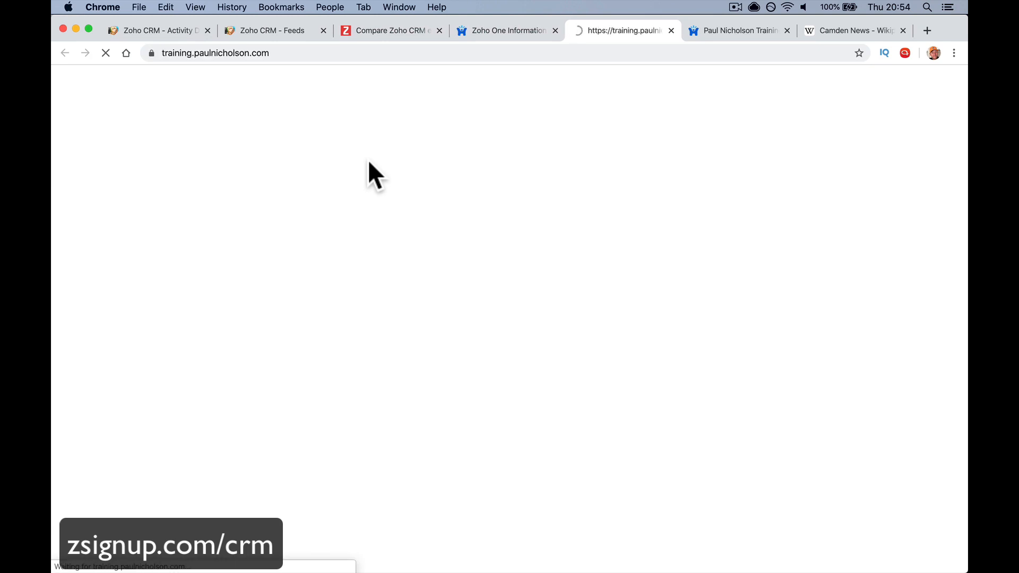
{"action": "scroll", "coordinate": [368, 161], "scroll_direction": "down", "scroll_amount": 7}
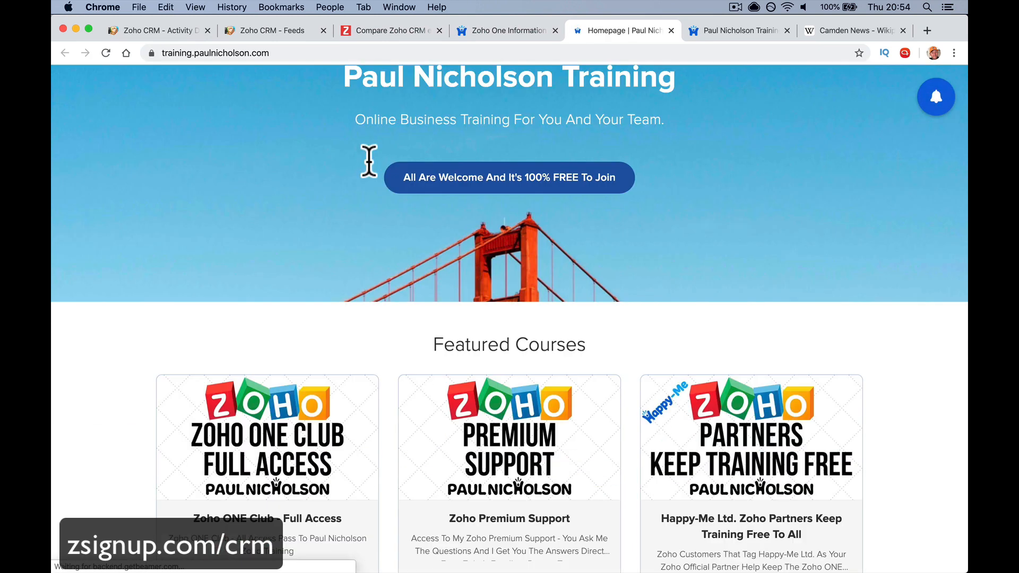
{"action": "scroll", "coordinate": [676, 345], "scroll_direction": "down", "scroll_amount": 3}
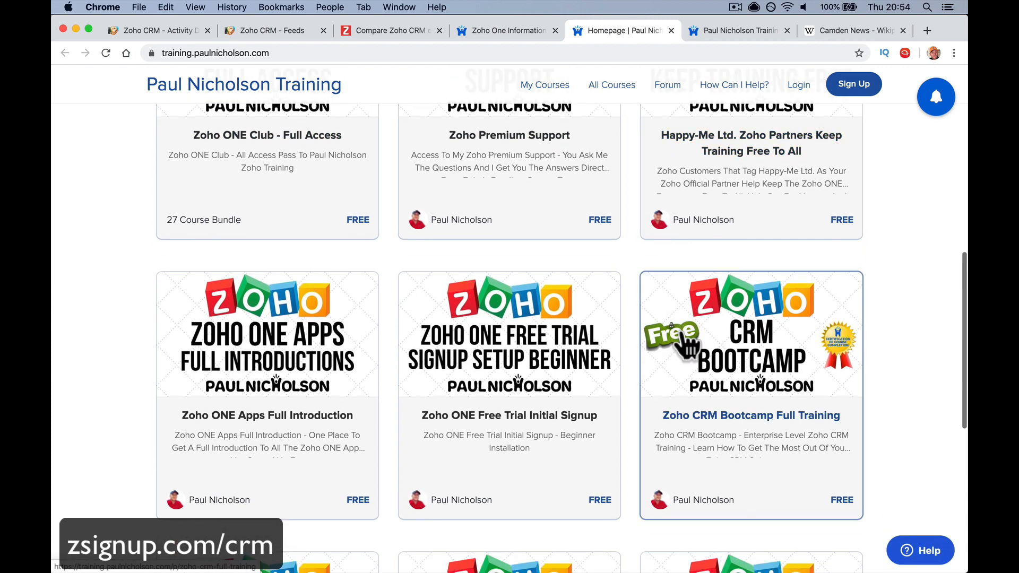
Open the Zoho CRM Bootcamp Full Training course and expand its full lecture curriculum
{"action": "left_click", "coordinate": [682, 335]}
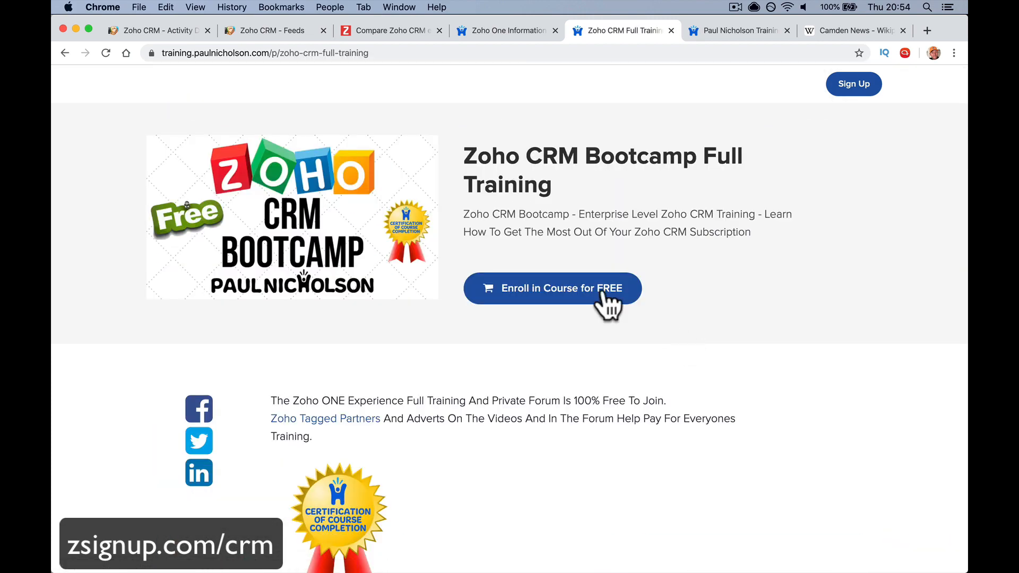
{"action": "scroll", "coordinate": [442, 266], "scroll_direction": "down", "scroll_amount": 20}
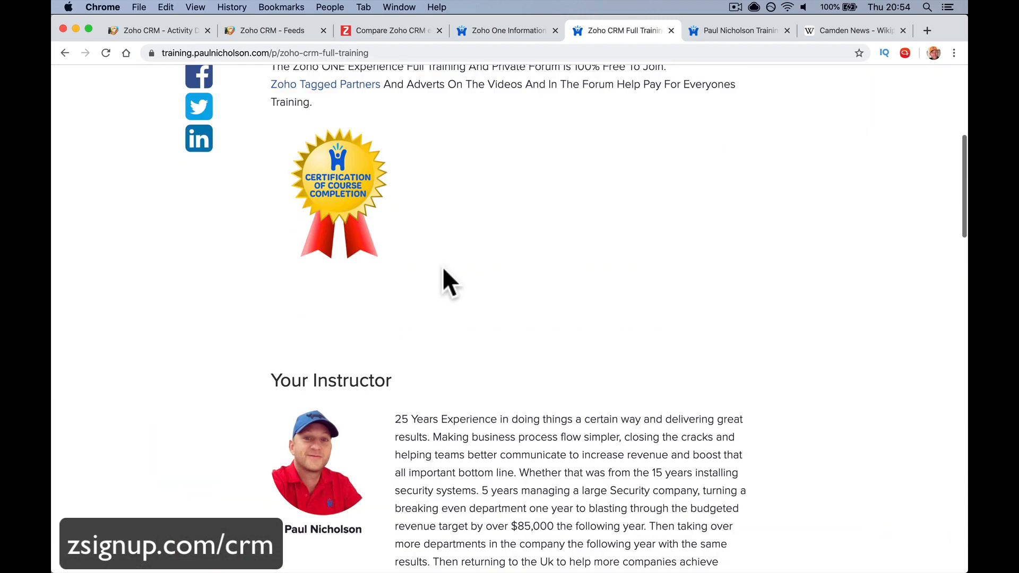
{"action": "scroll", "coordinate": [445, 272], "scroll_direction": "down", "scroll_amount": 10}
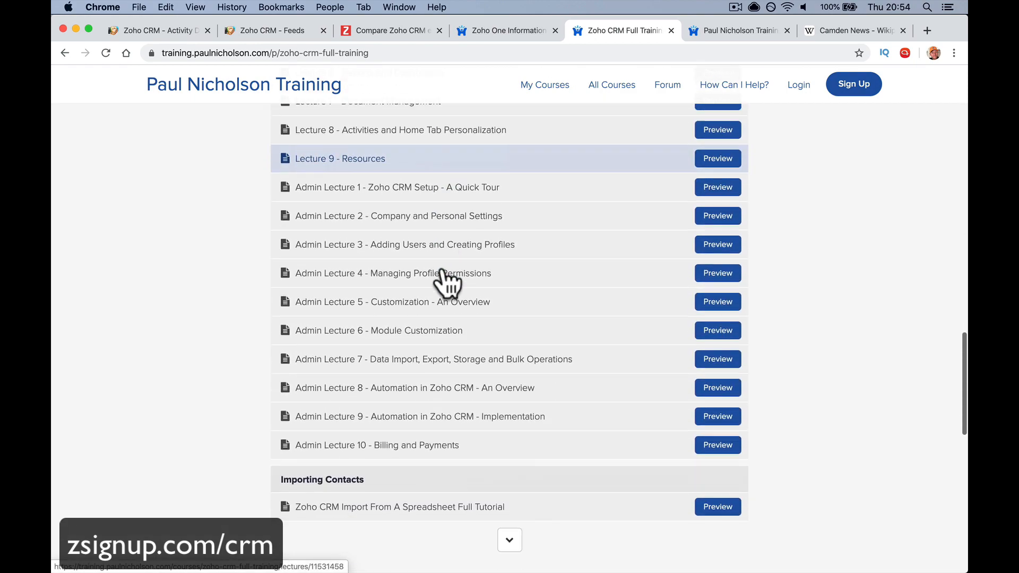
{"action": "left_click", "coordinate": [509, 232]}
{"action": "scroll", "coordinate": [496, 302], "scroll_direction": "down", "scroll_amount": 10}
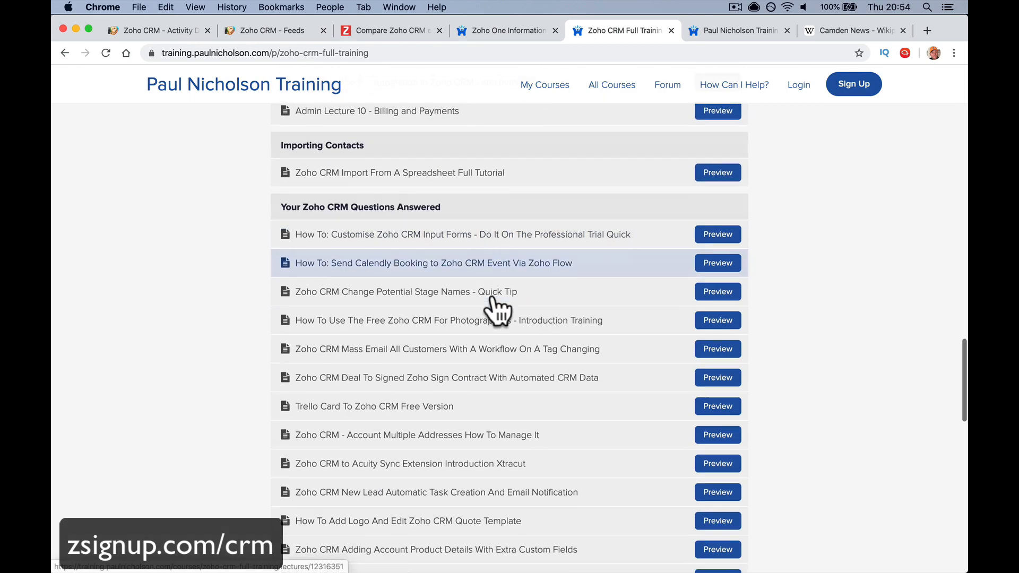
{"action": "scroll", "coordinate": [497, 312], "scroll_direction": "up", "scroll_amount": 20}
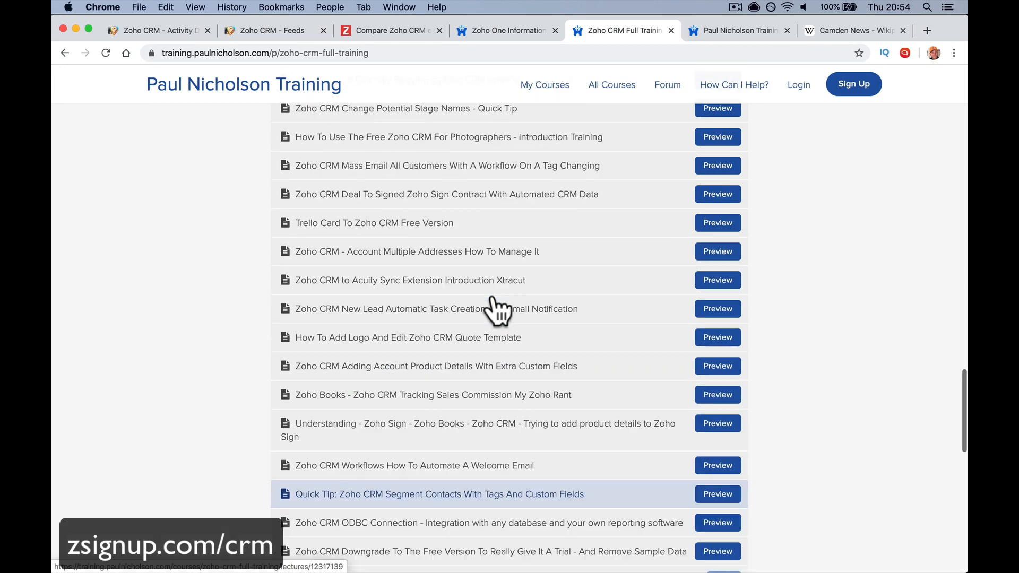
{"action": "scroll", "coordinate": [497, 312], "scroll_direction": "up", "scroll_amount": 15}
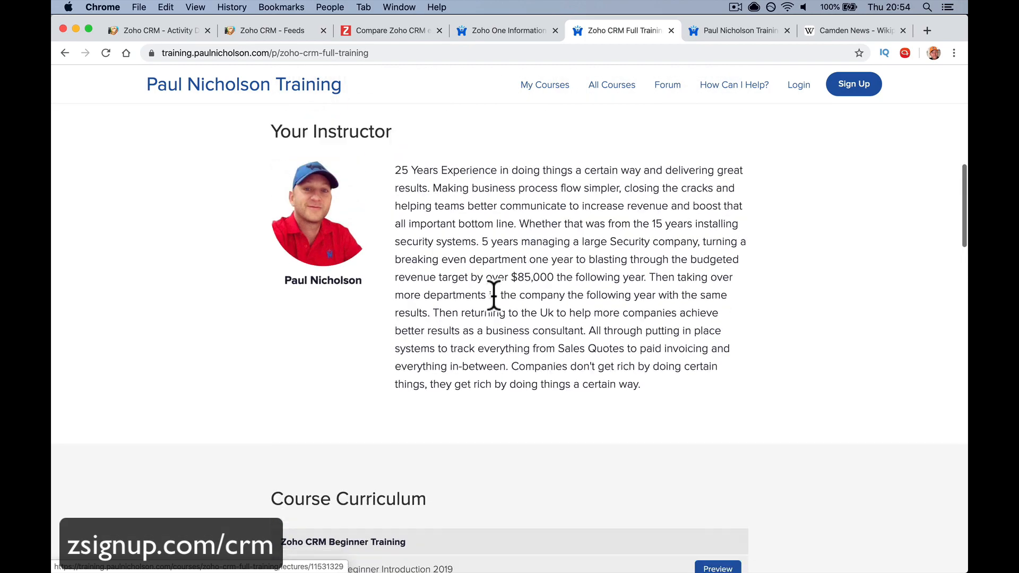
{"action": "scroll", "coordinate": [494, 276], "scroll_direction": "down", "scroll_amount": 12}
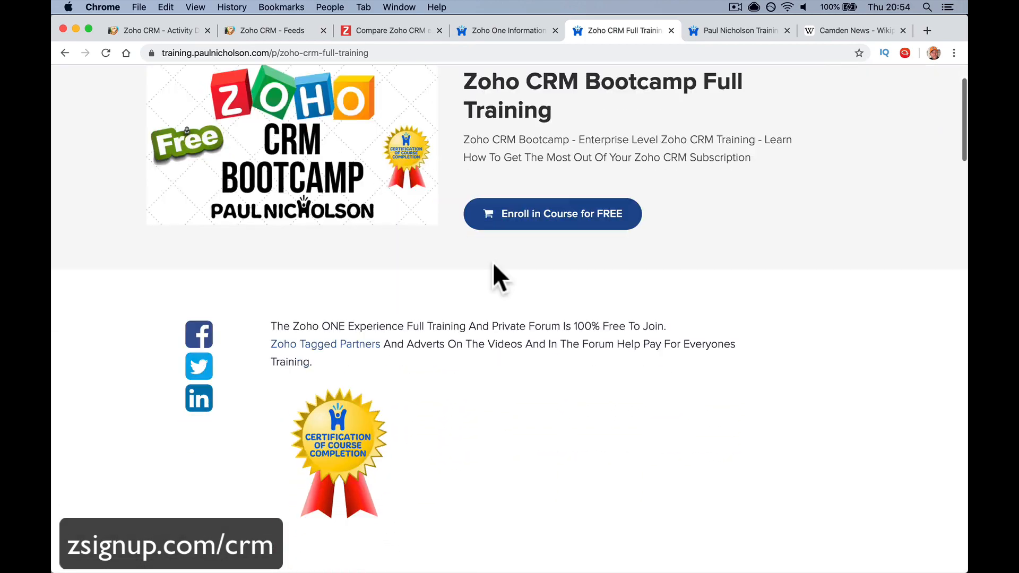
{"action": "scroll", "coordinate": [558, 228], "scroll_direction": "up", "scroll_amount": 10}
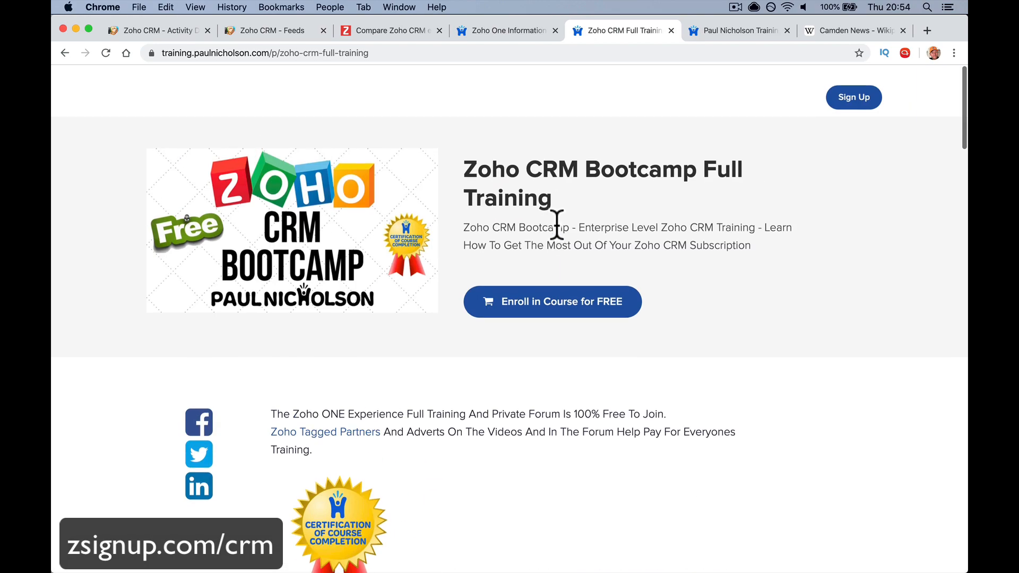
{"action": "scroll", "coordinate": [558, 239], "scroll_direction": "left", "scroll_amount": 5}
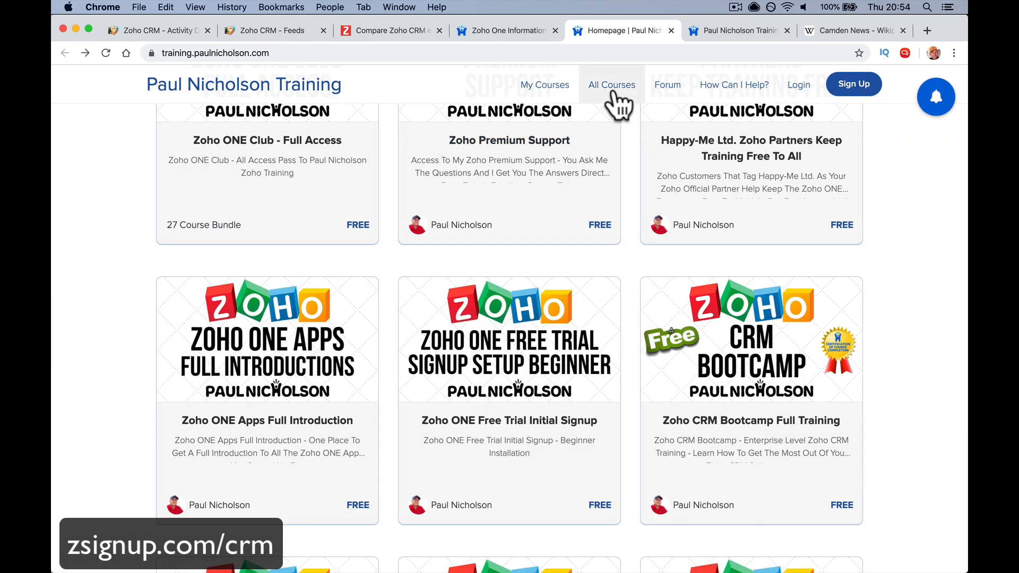
Search All Courses for 'new', open the Forum in a new tab, then return to the results
{"action": "left_click", "coordinate": [612, 87]}
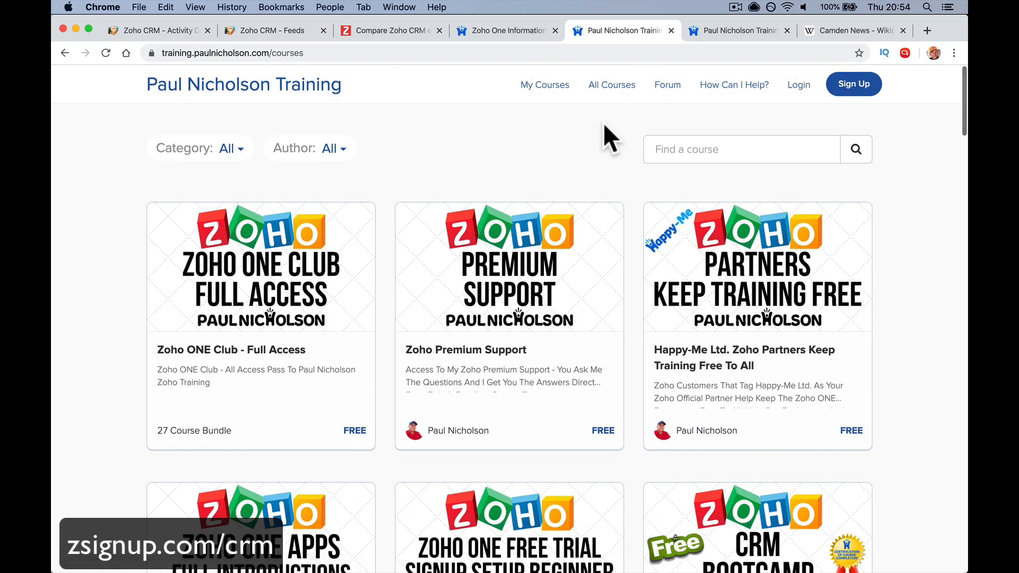
{"action": "left_click", "coordinate": [656, 148]}
{"action": "type", "text": "new"}
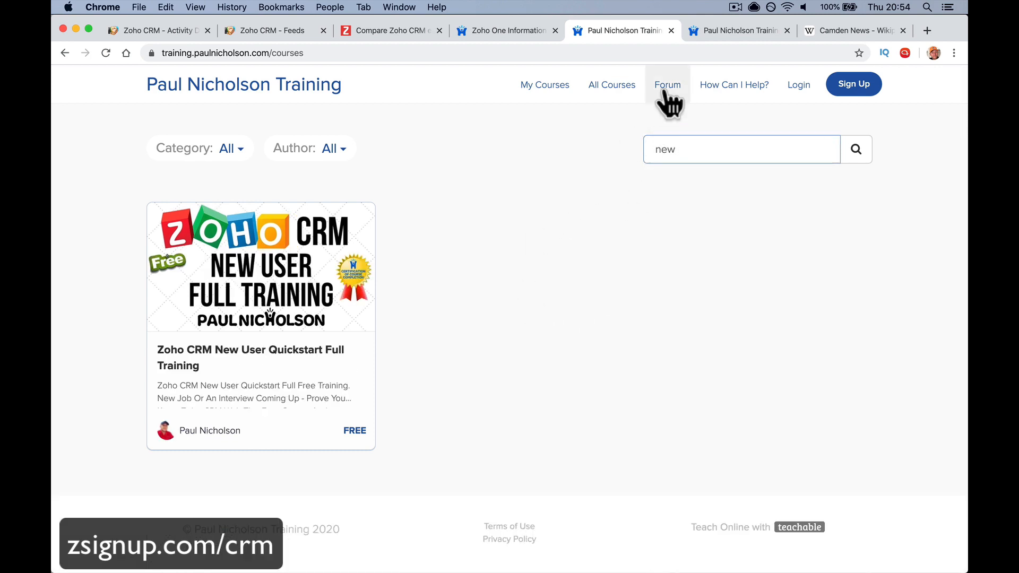
{"action": "left_click", "coordinate": [667, 86]}
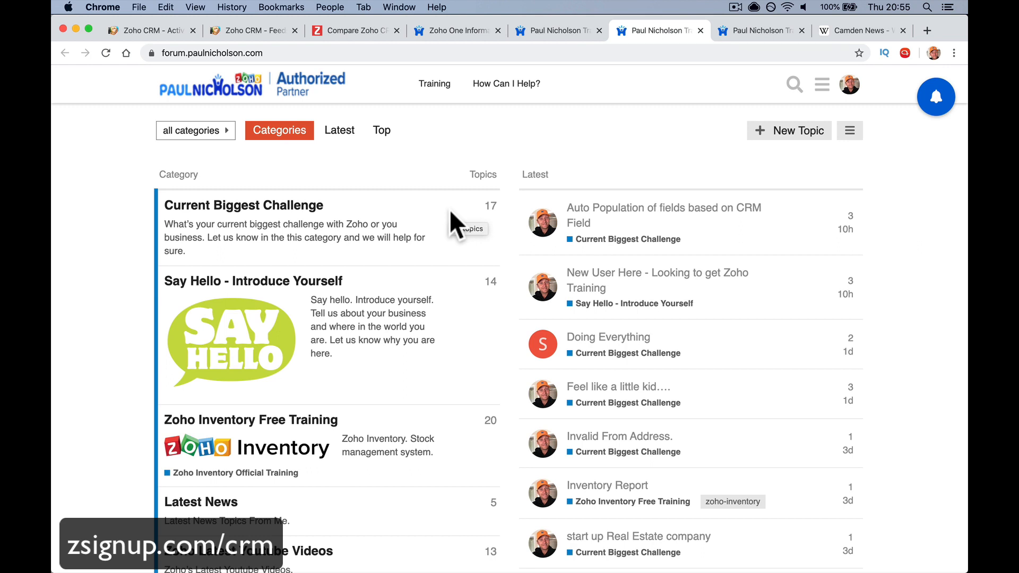
{"action": "left_click", "coordinate": [549, 33]}
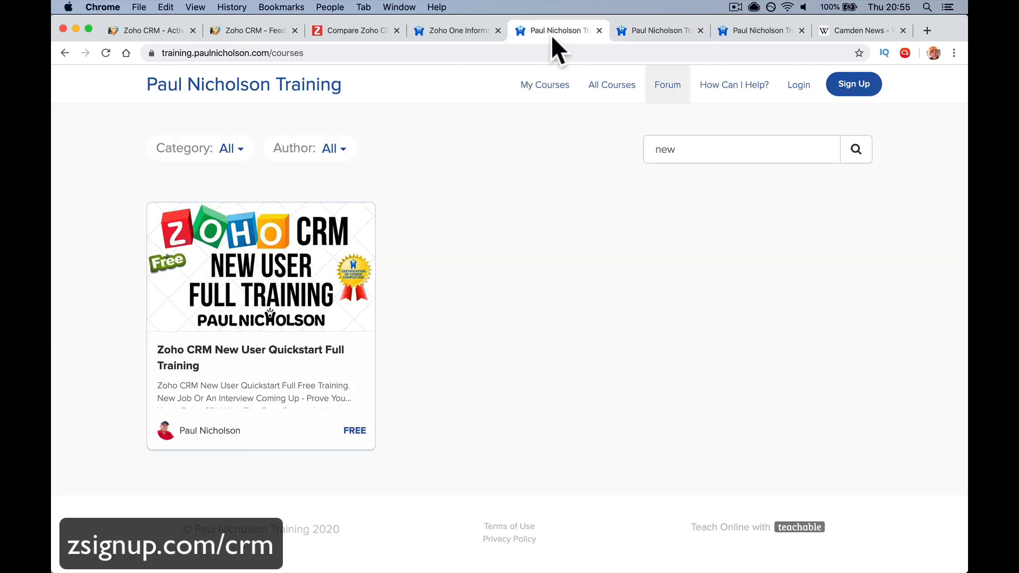